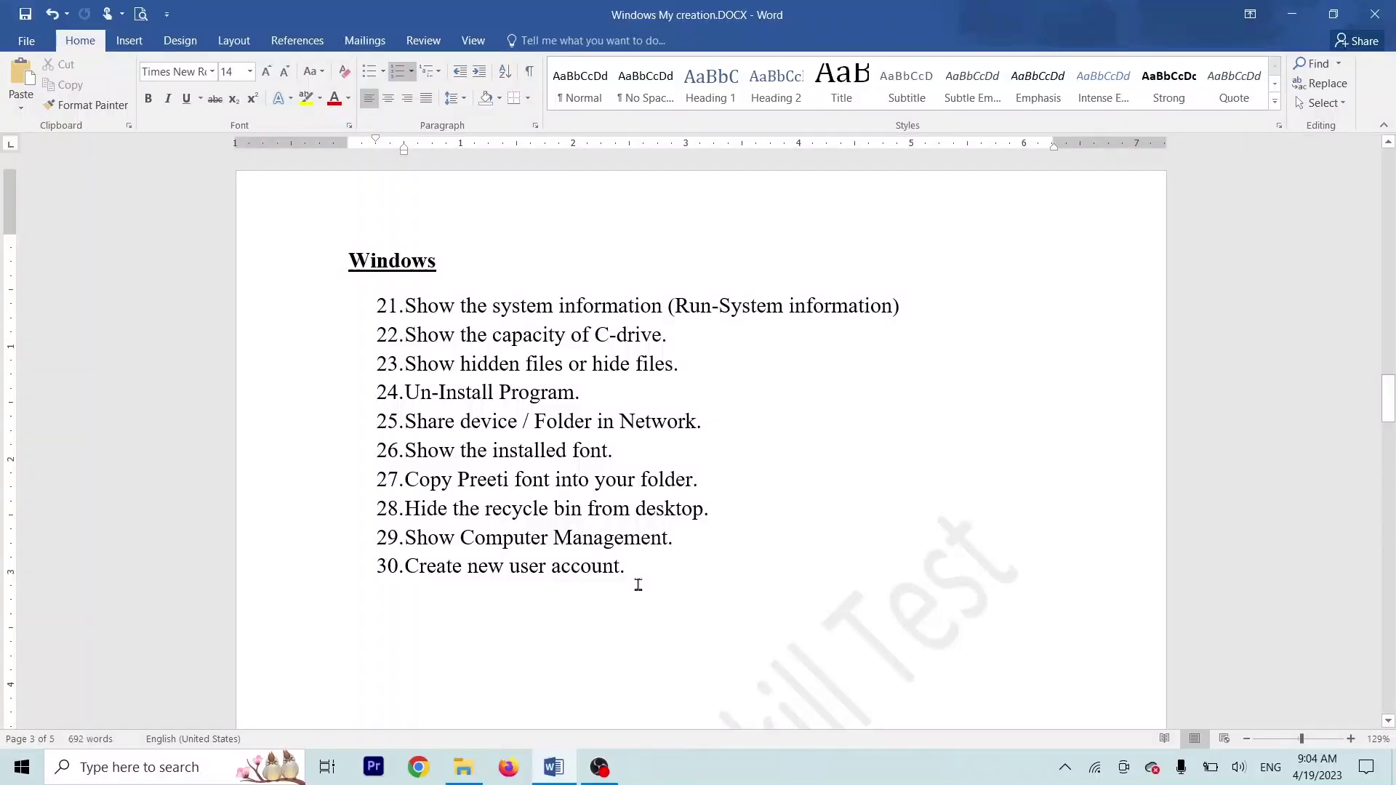
# - Undo the "(Run-System information)" addition to question 21 and read the question's wording
pyautogui.click(631, 586)
pyautogui.hotkey('ctrl', 'z')
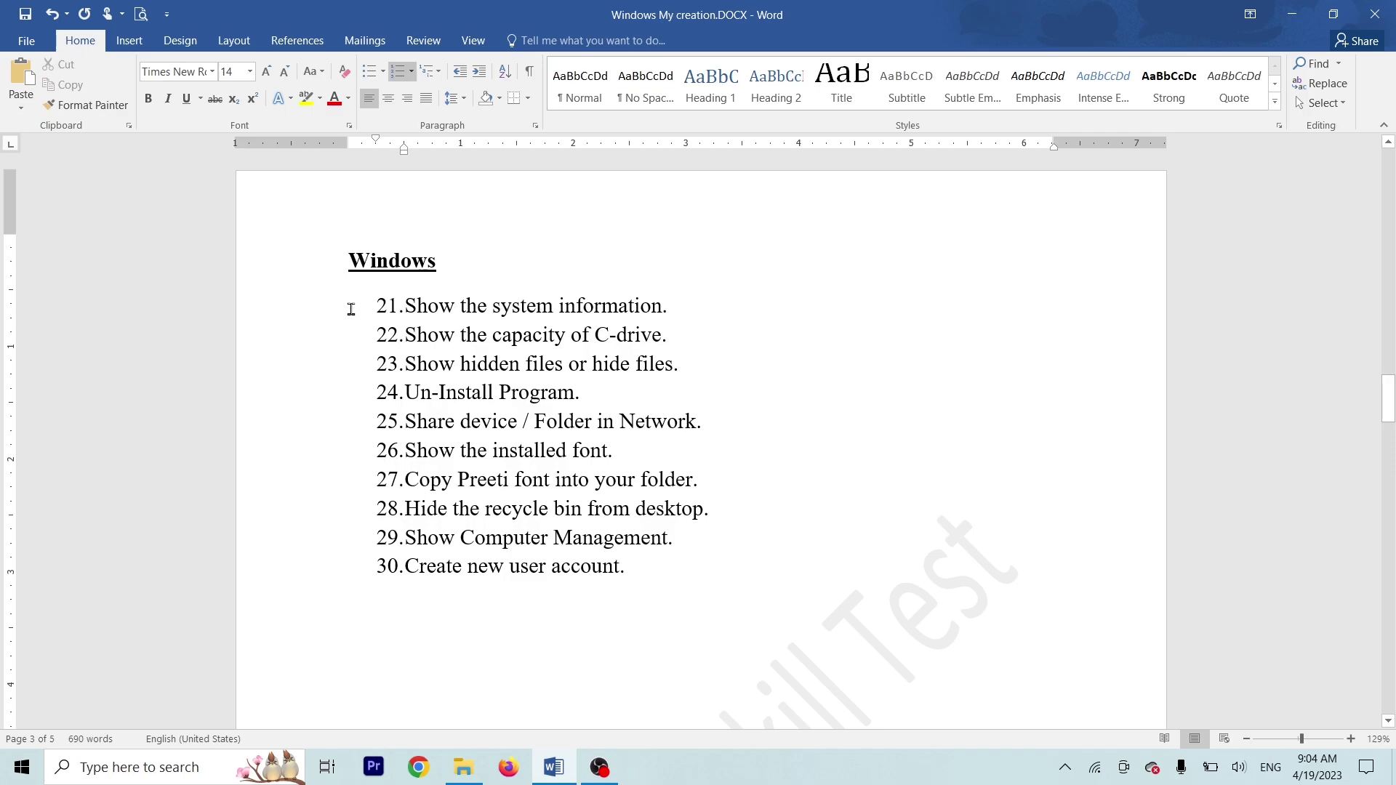
pyautogui.moveTo(405, 305); pyautogui.dragTo(662, 305)
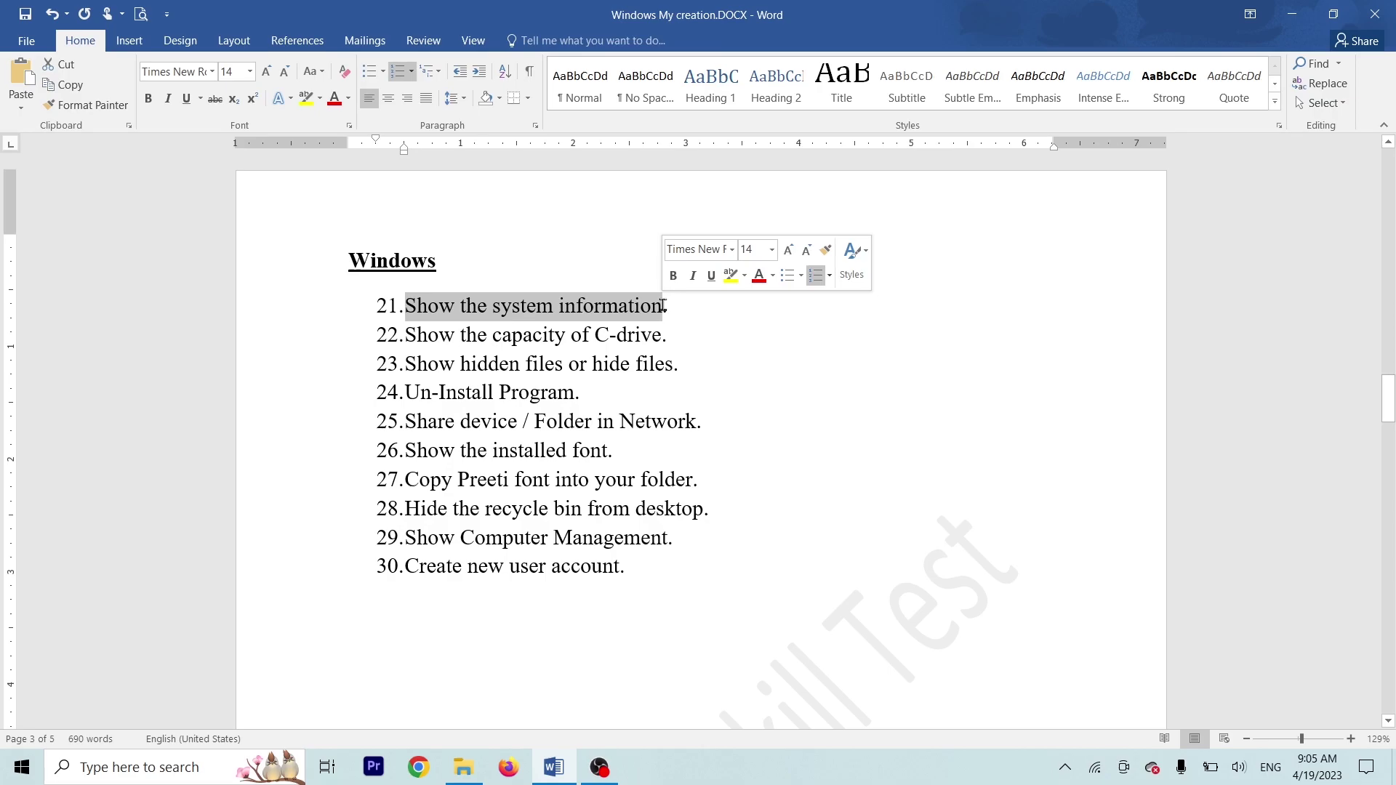
pyautogui.click(714, 307)
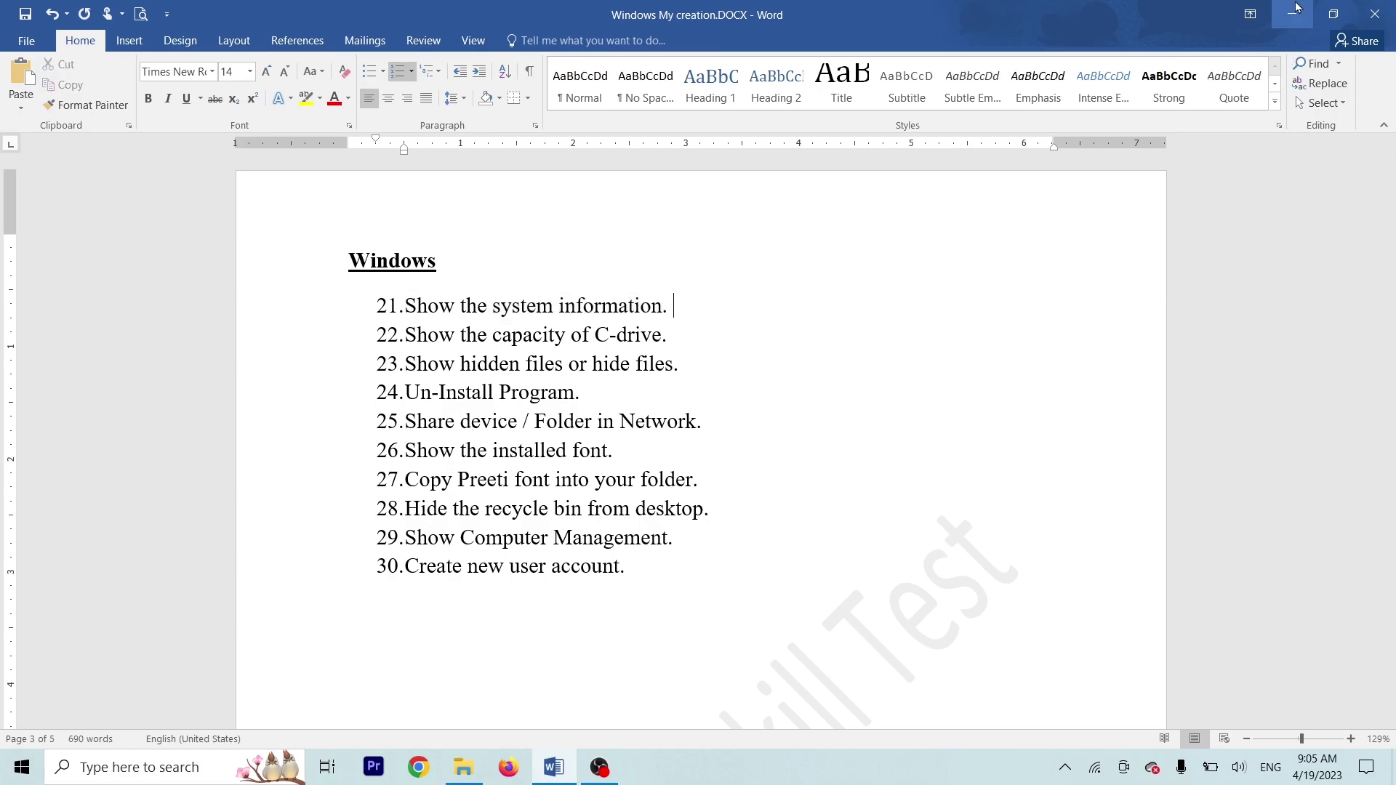
# - Show the desktop, view the system information through the properties of This PC, and close it
pyautogui.click(1294, 12)
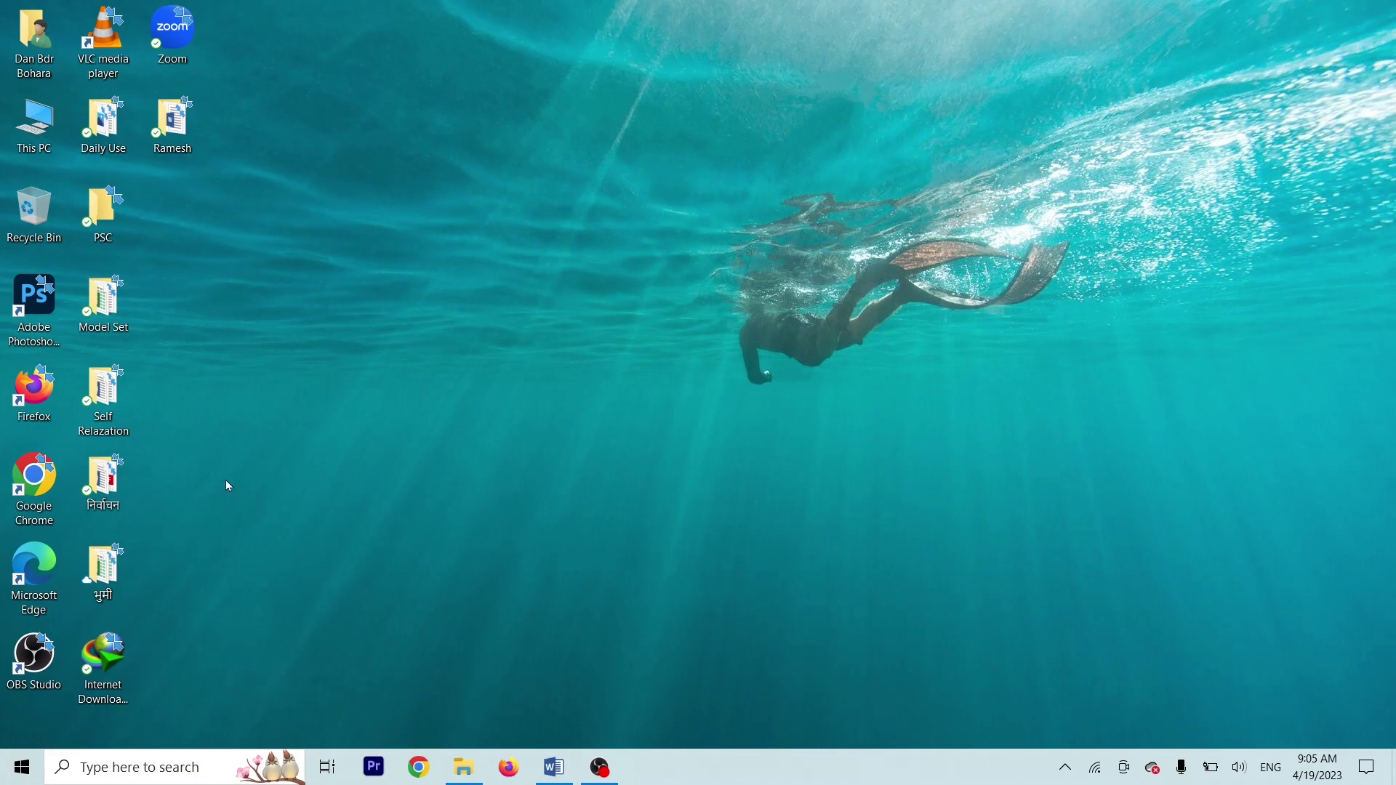
pyautogui.click(35, 148)
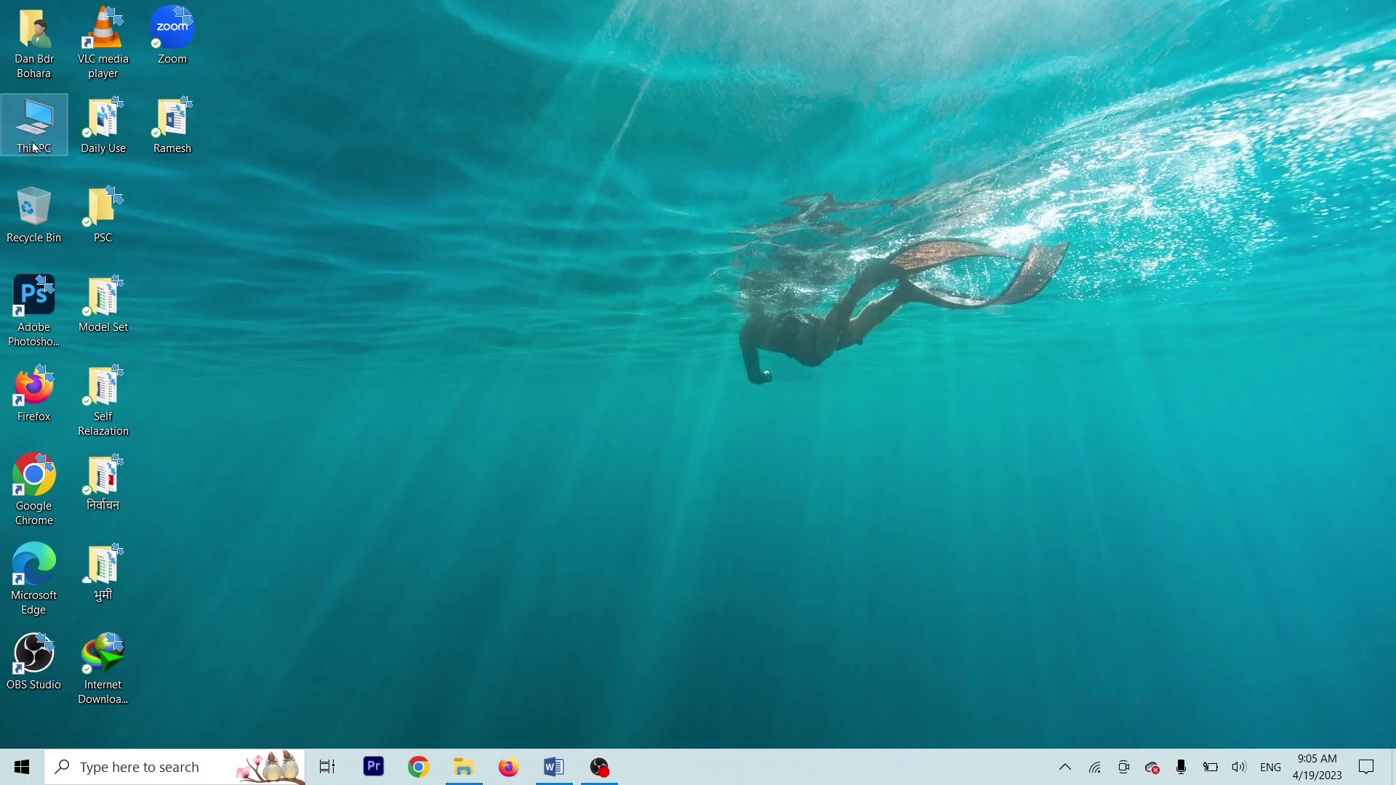
pyautogui.hotkey('alt', 'Return')
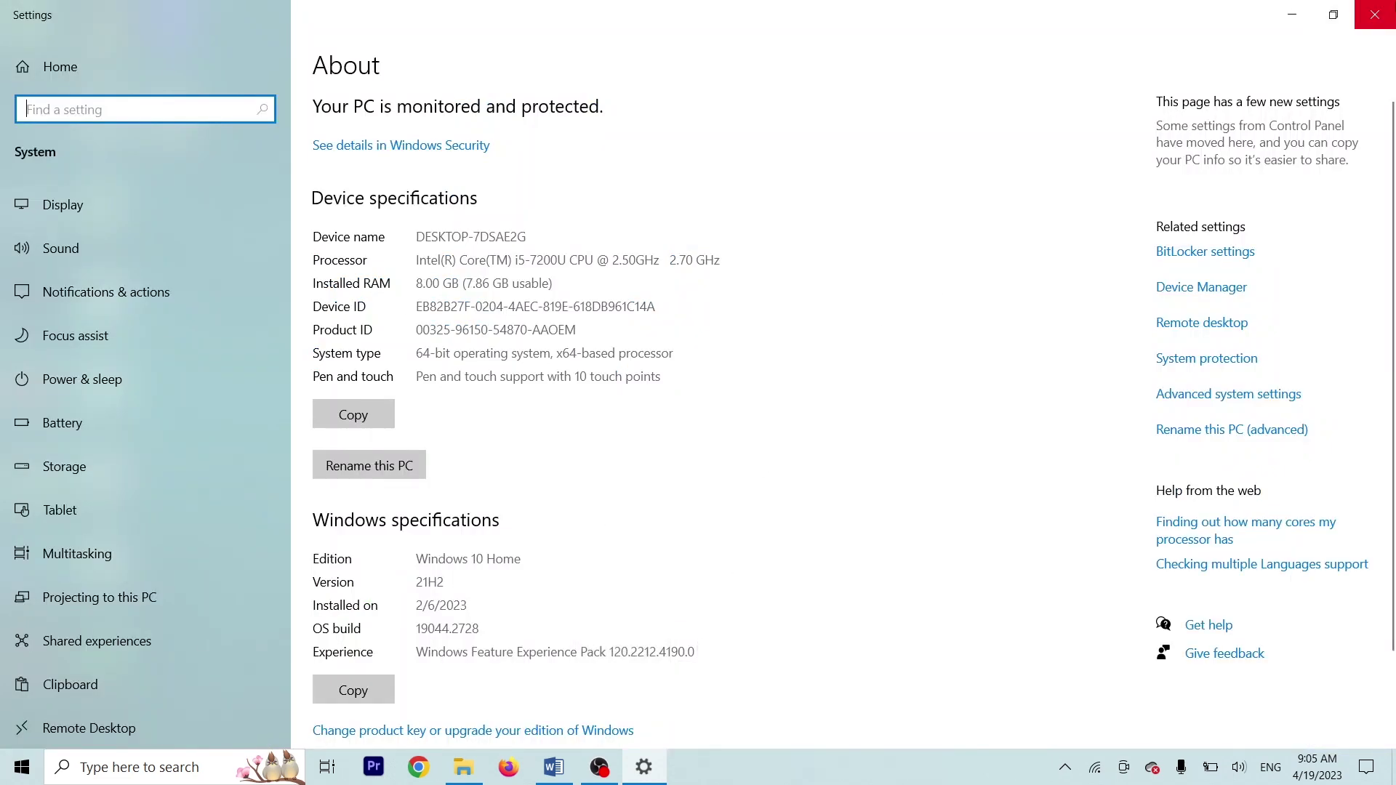
pyautogui.click(1375, 15)
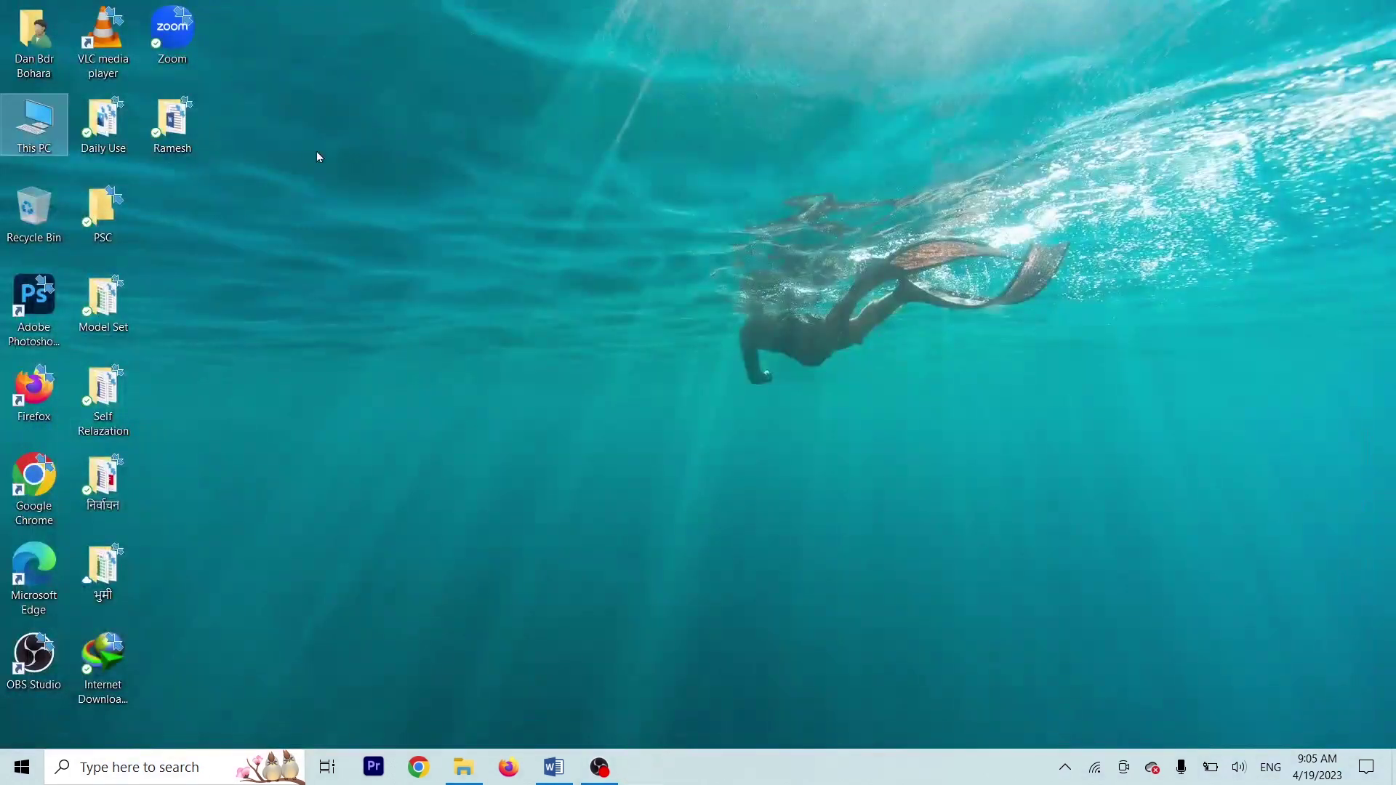
pyautogui.rightClick(16, 120)
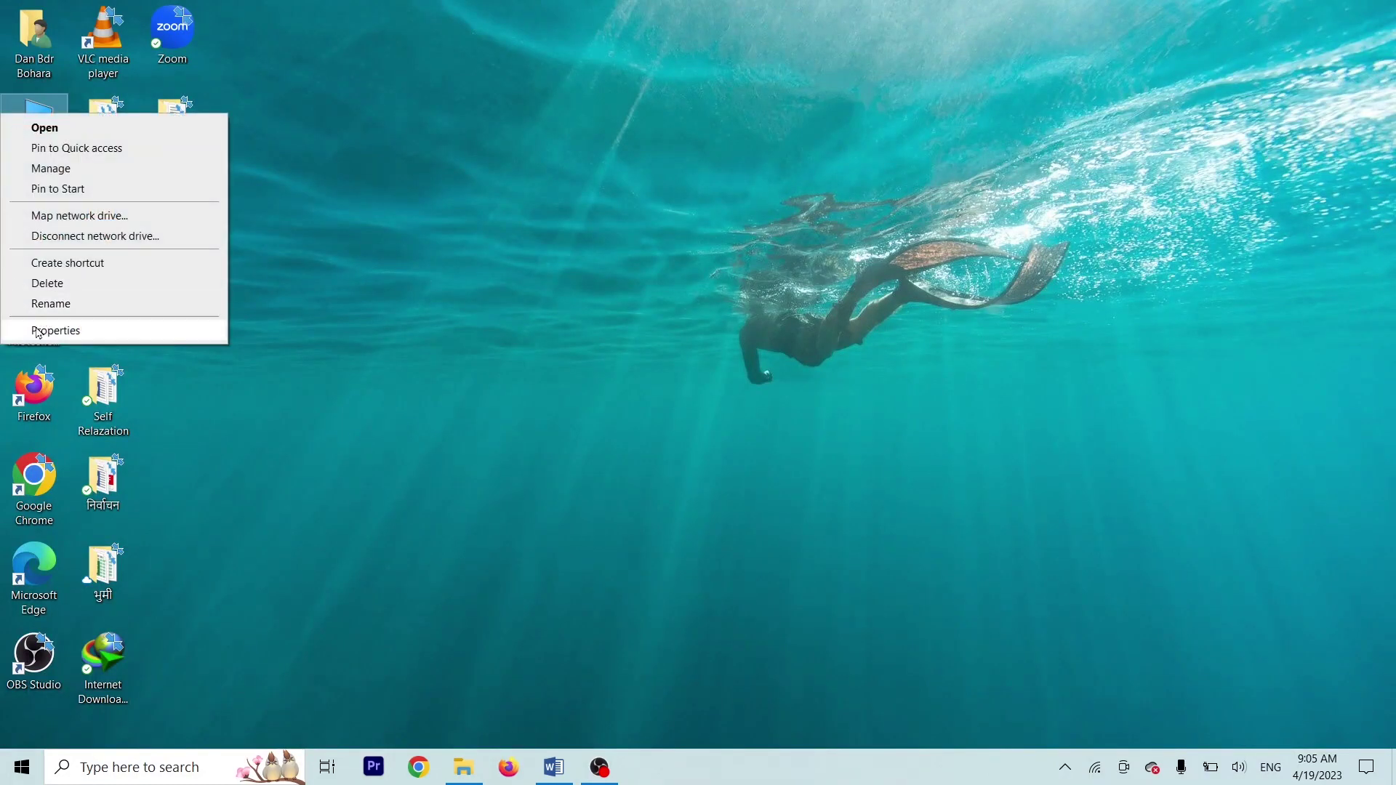
pyautogui.click(439, 271)
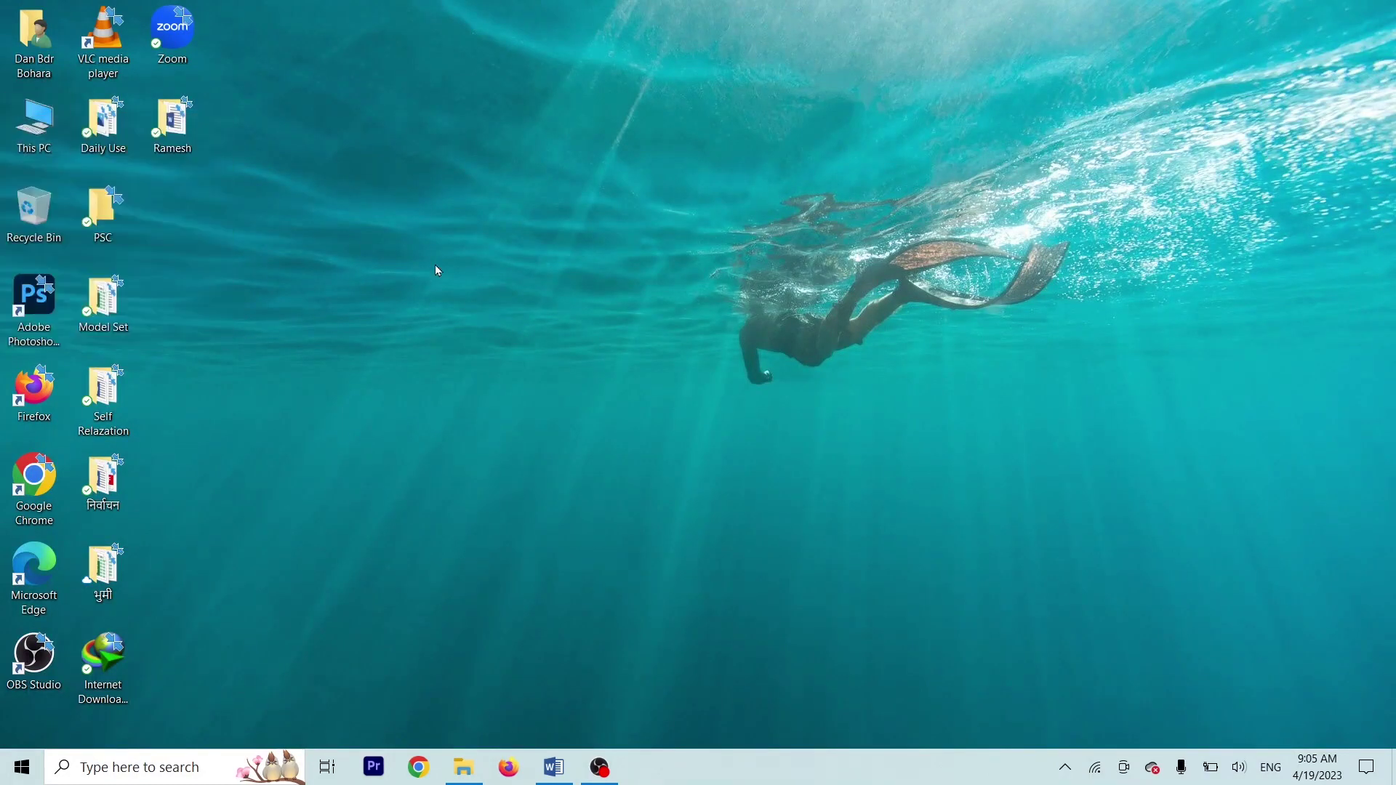
# - View the device and Windows specifications through the Start button's System shortcut, and close them
pyautogui.rightClick(21, 771)
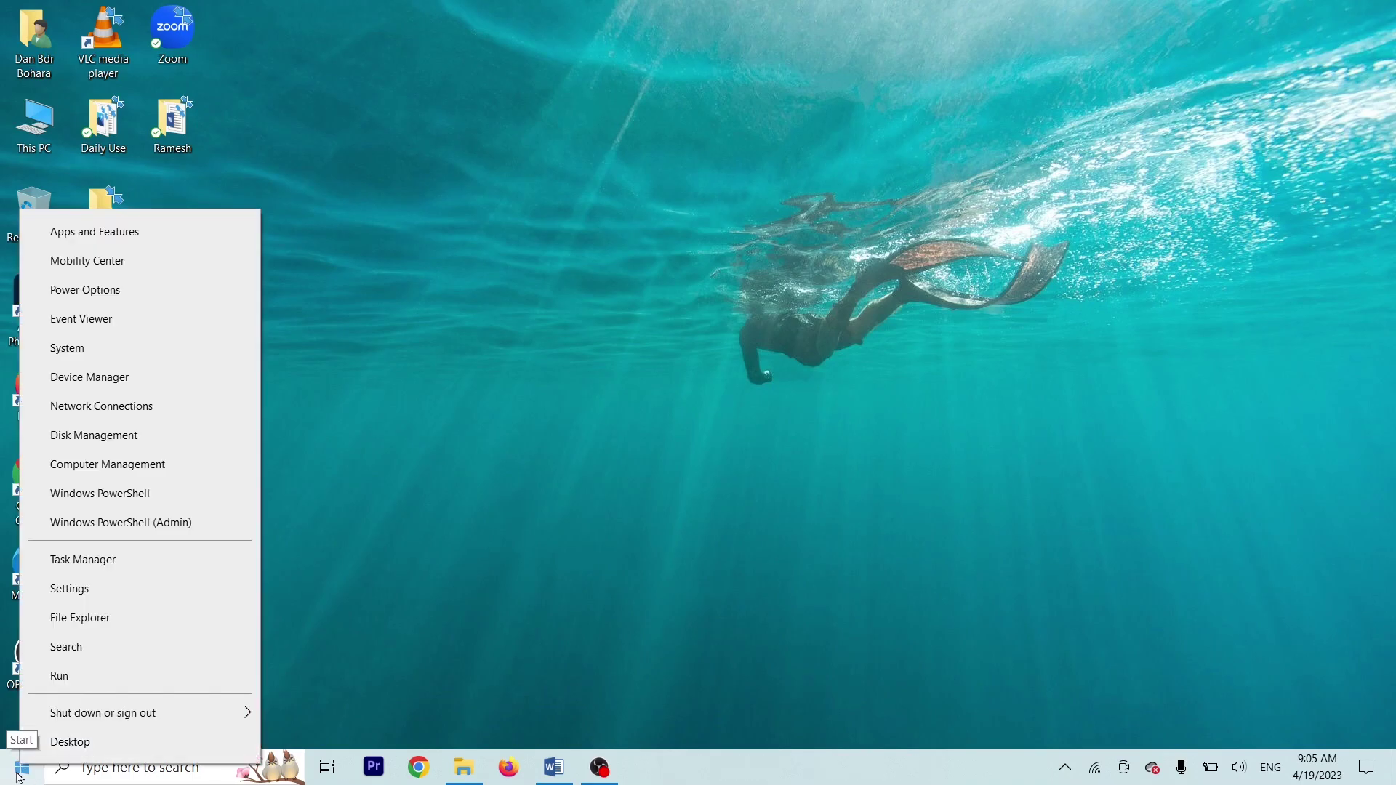
pyautogui.click(66, 348)
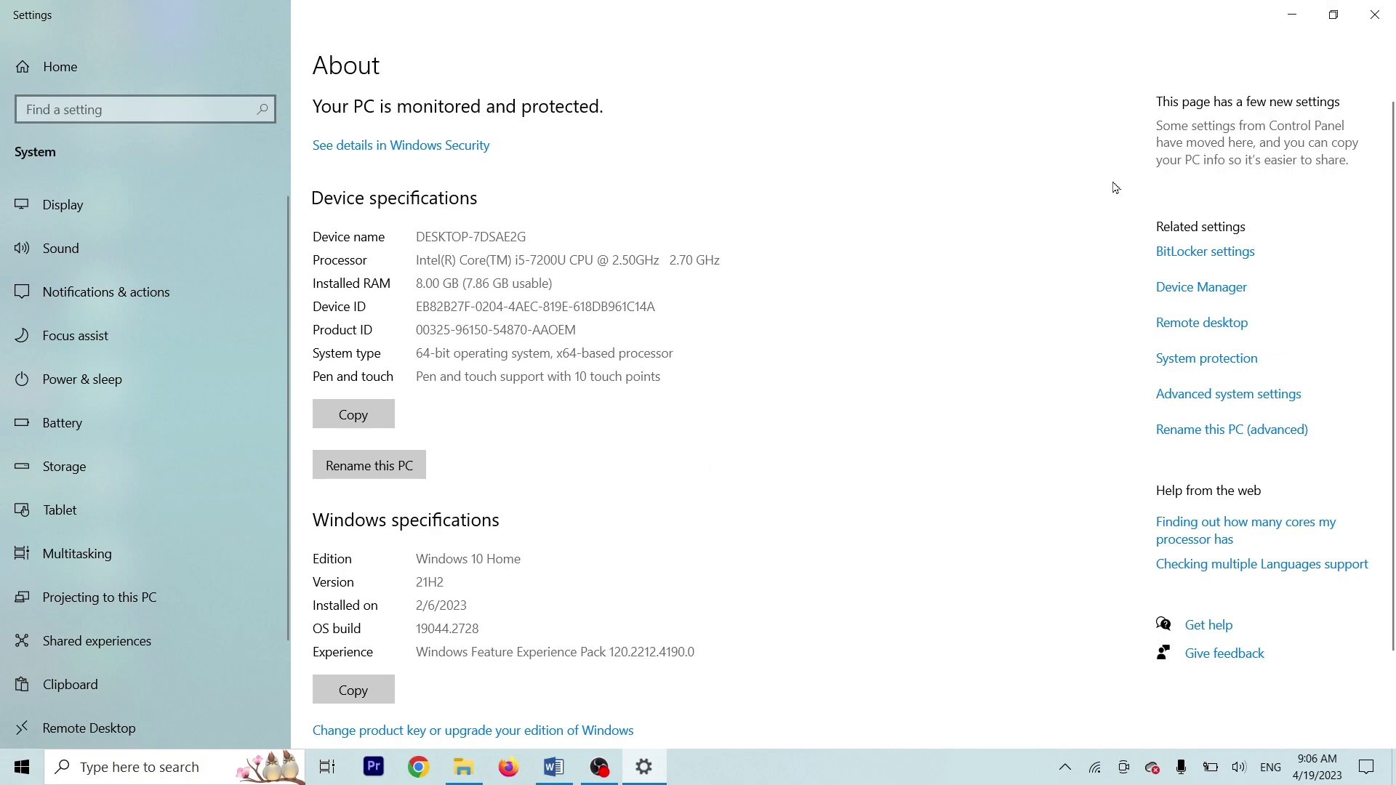
pyautogui.click(1375, 14)
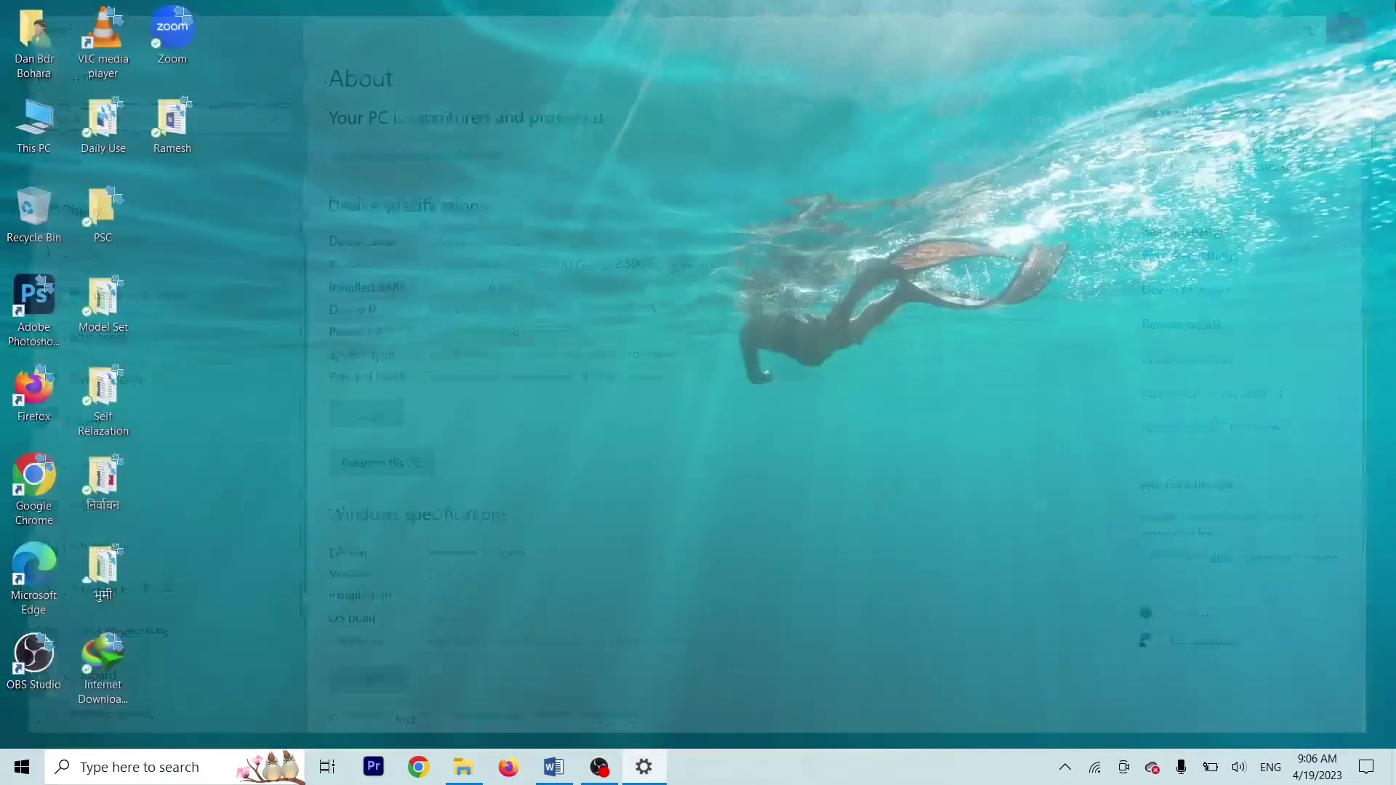
# - Switch back to Word and review questions 21 and 22 in the Windows list
pyautogui.click(552, 769)
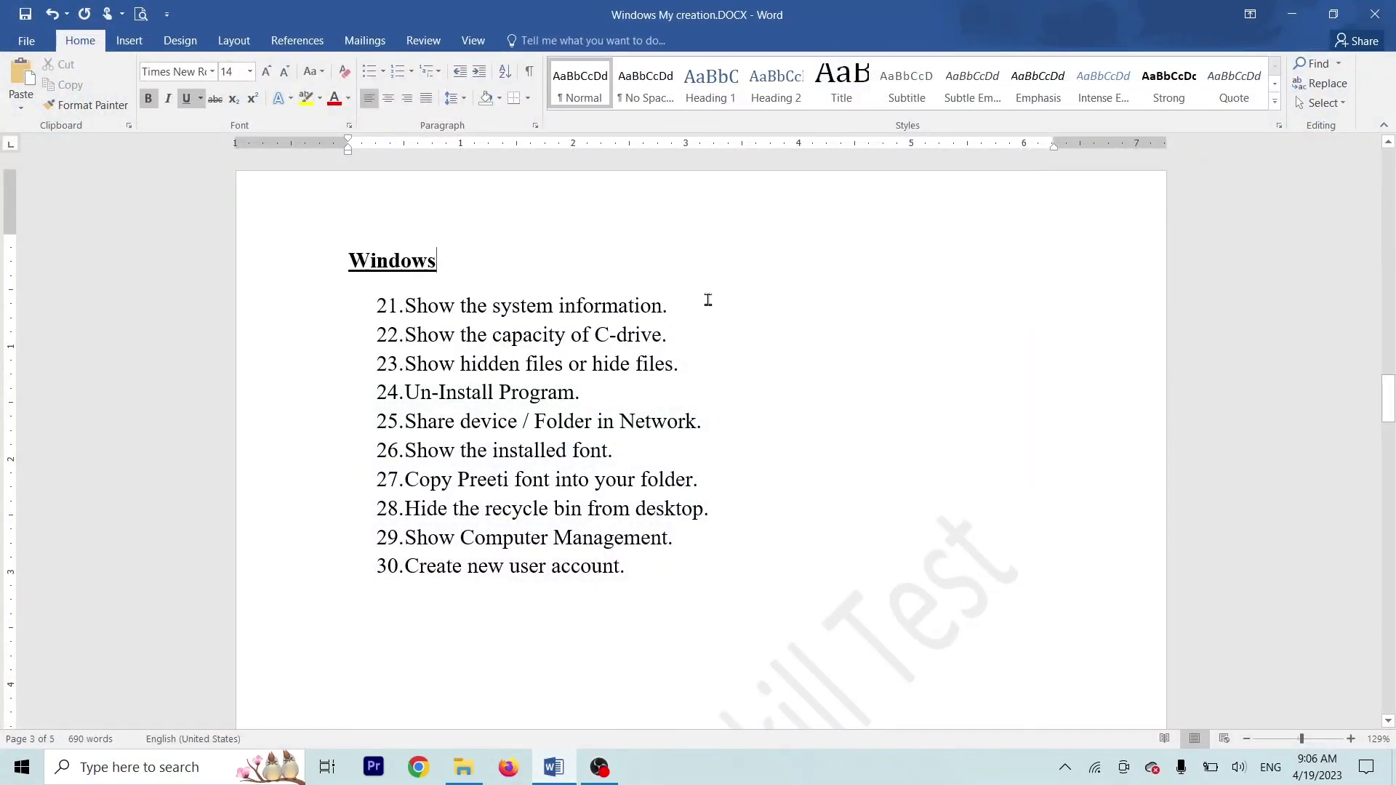
pyautogui.click(662, 313)
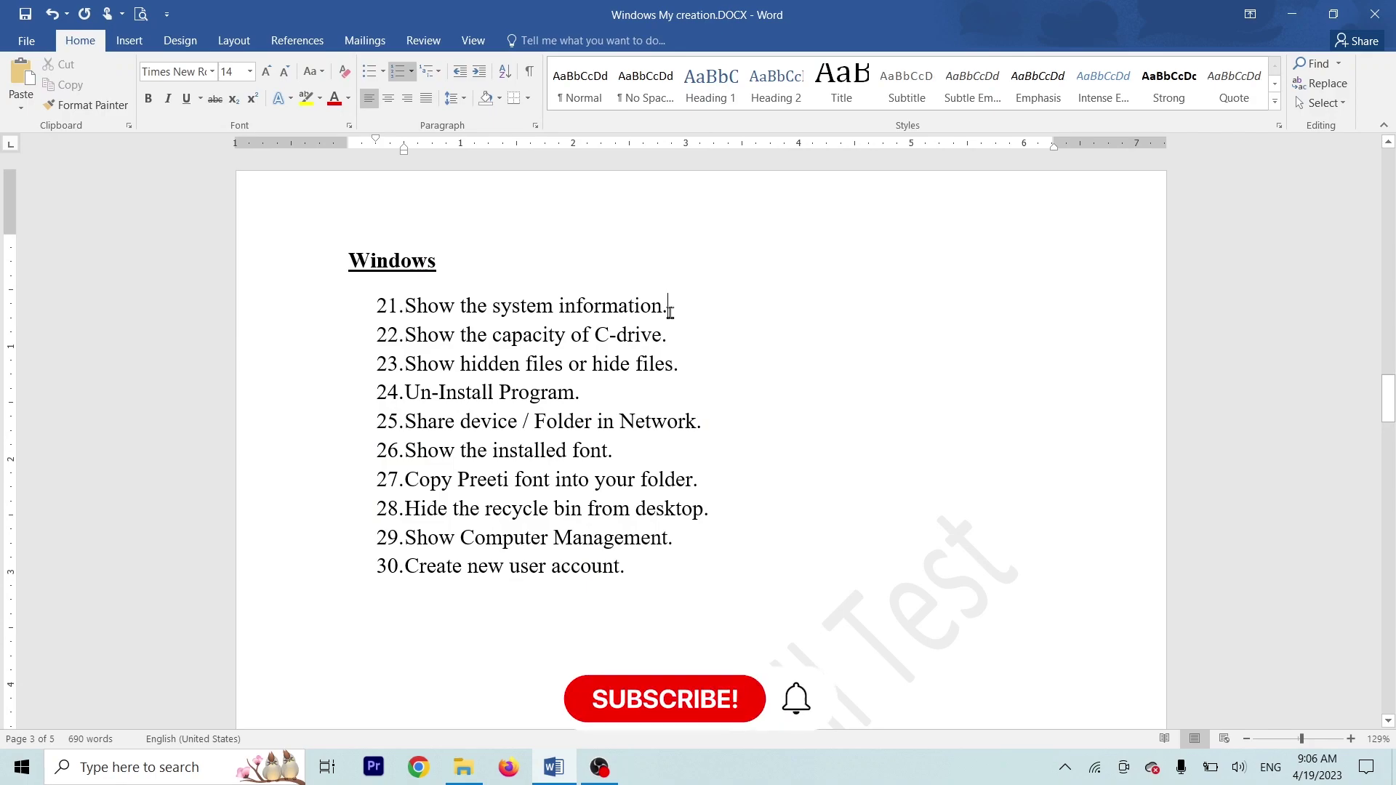
pyautogui.click(325, 310)
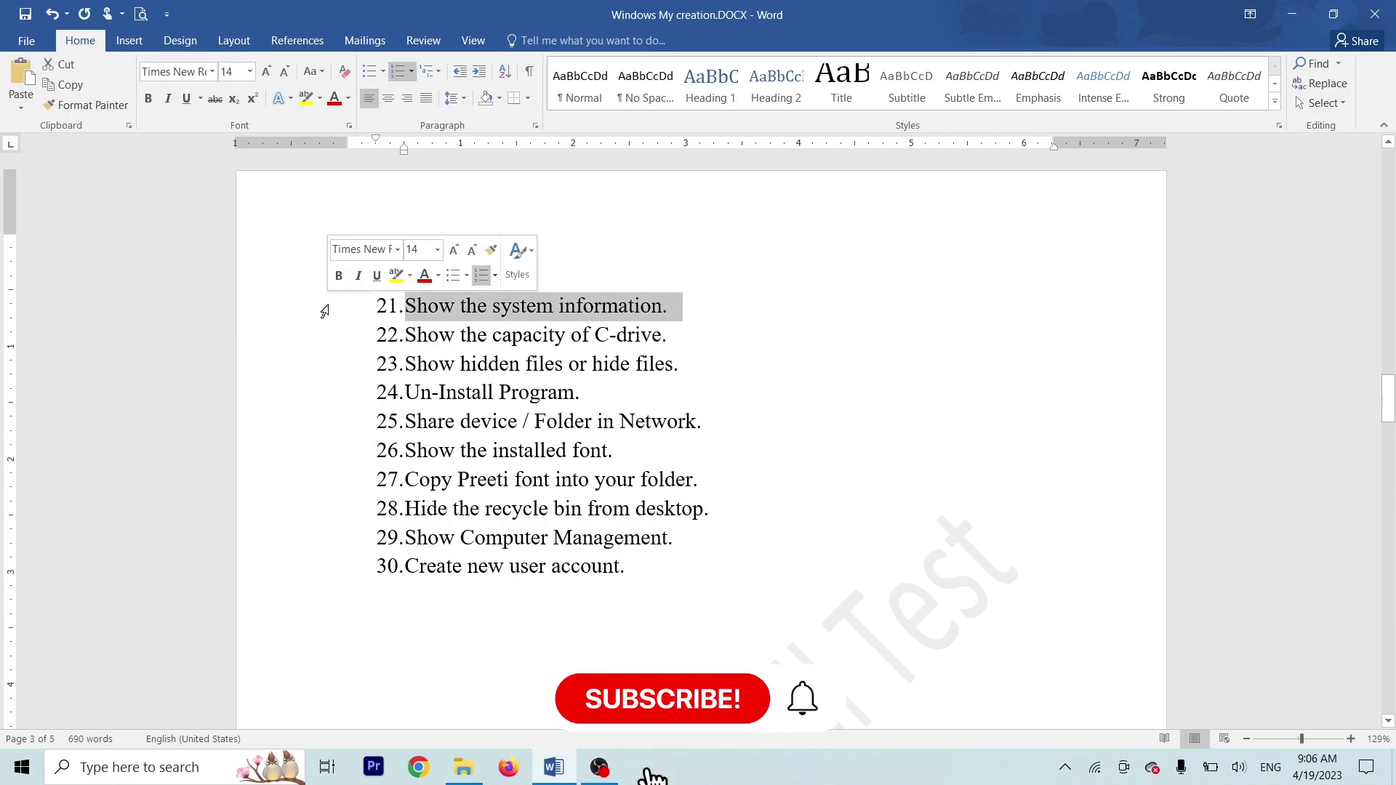
pyautogui.click(696, 329)
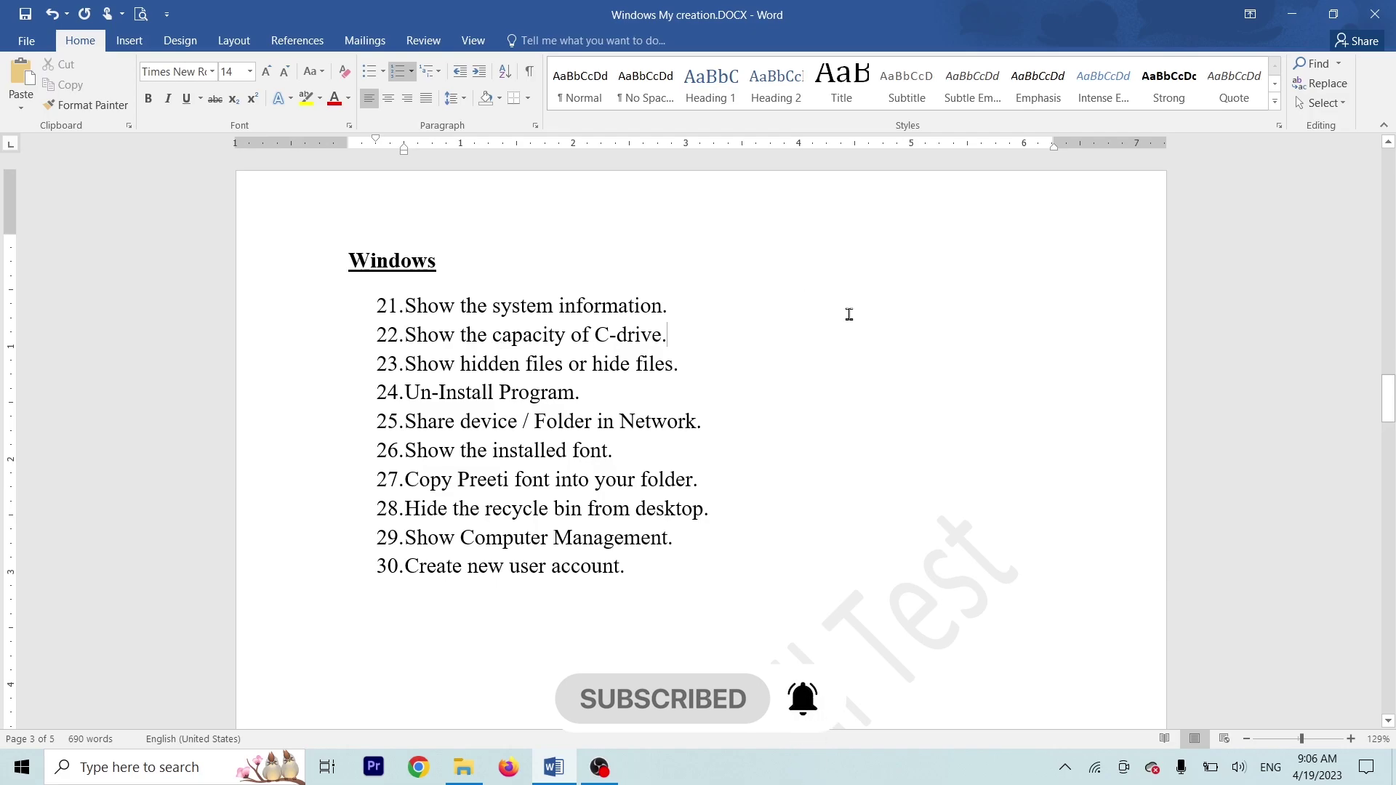
# - Return to the desktop and open This PC to reach the disk drives
pyautogui.click(1292, 14)
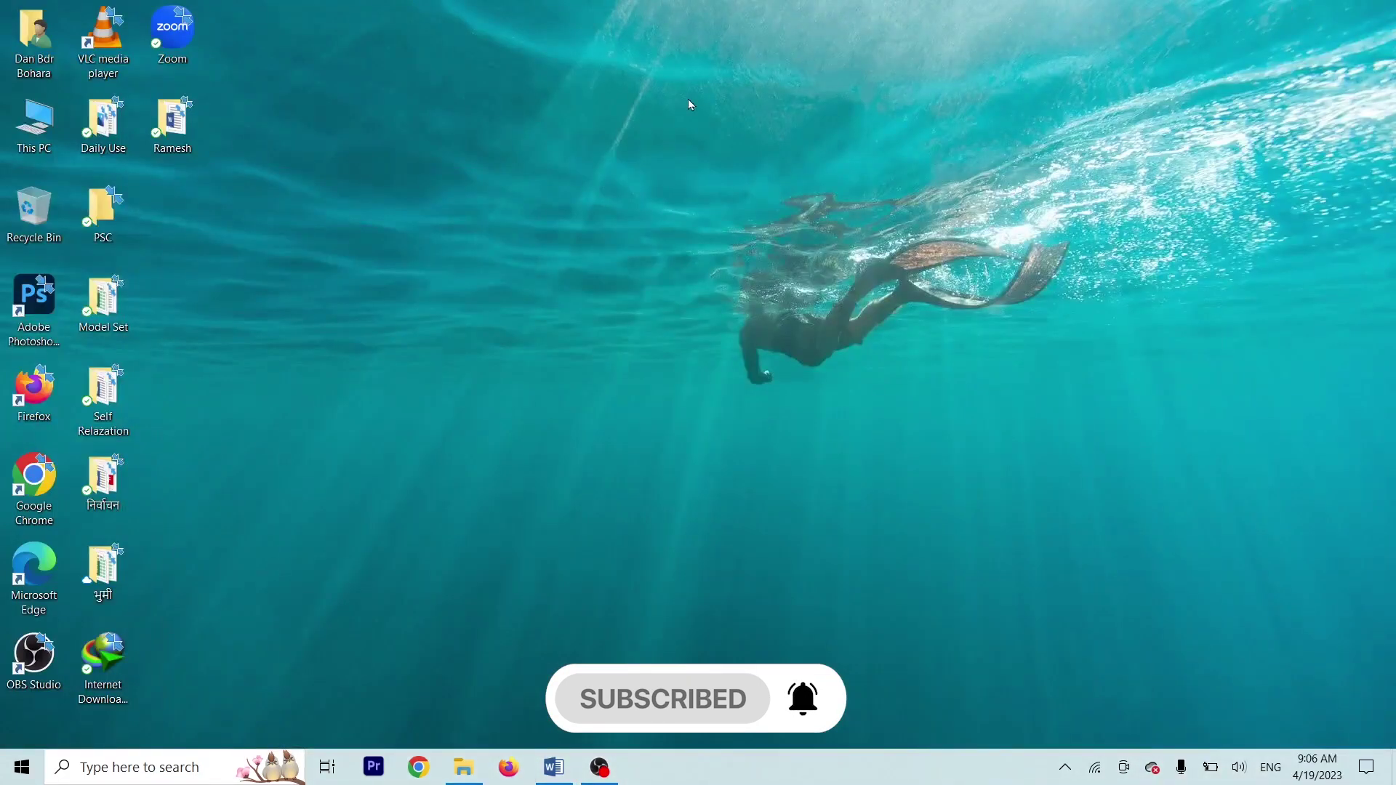
pyautogui.rightClick(460, 99)
pyautogui.click(544, 161)
pyautogui.click(15, 134)
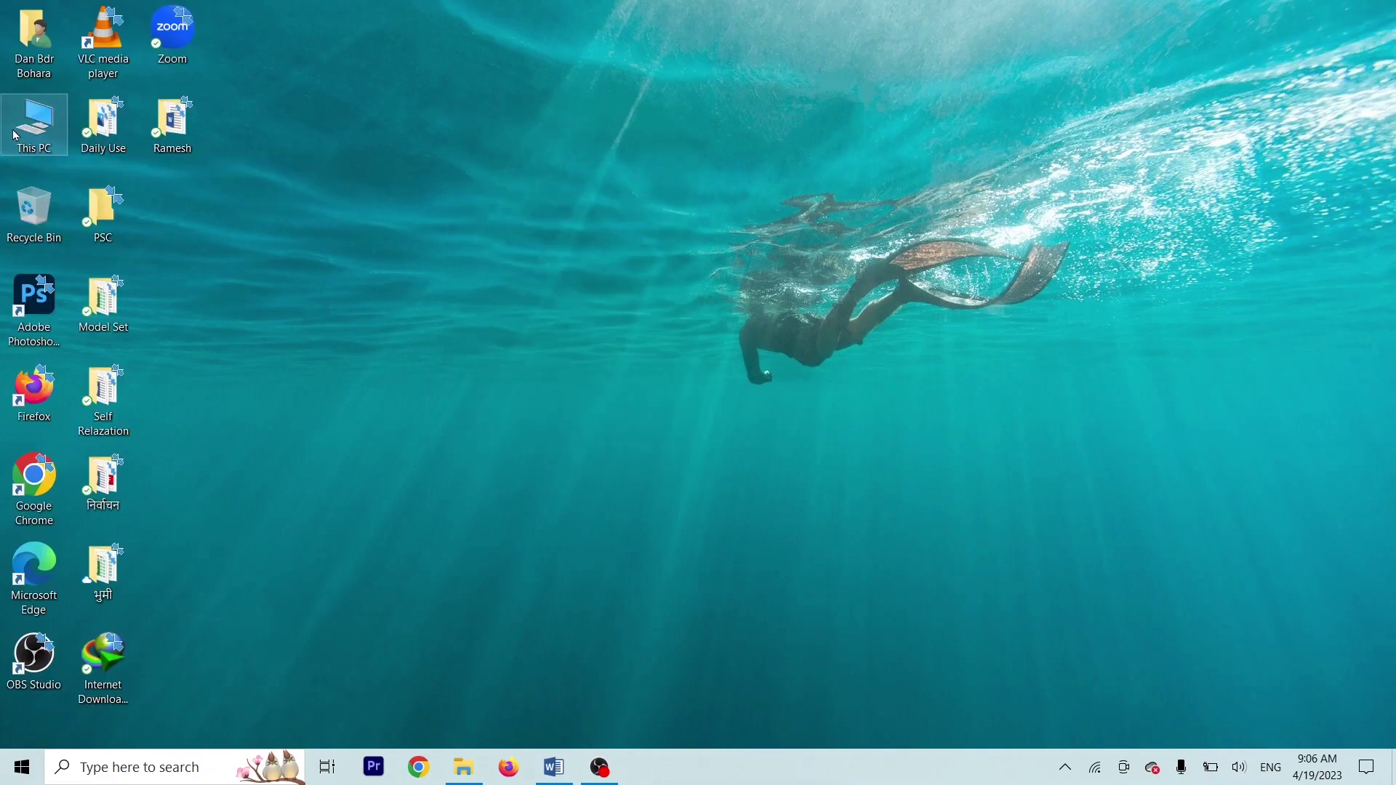
pyautogui.doubleClick(15, 134)
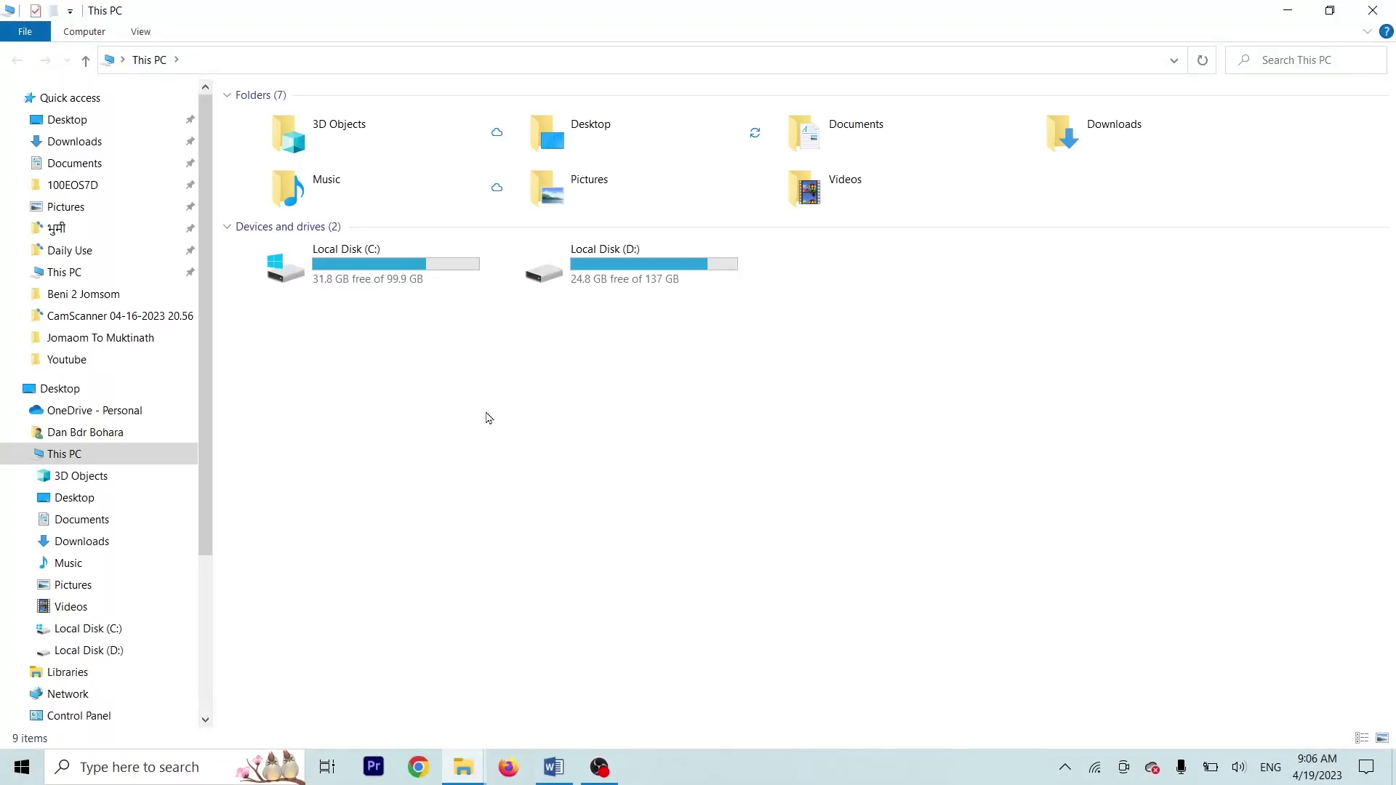
# - Open the properties of Local Disk (C:), copy a screenshot of that dialog to the clipboard, and close it
pyautogui.click(351, 278)
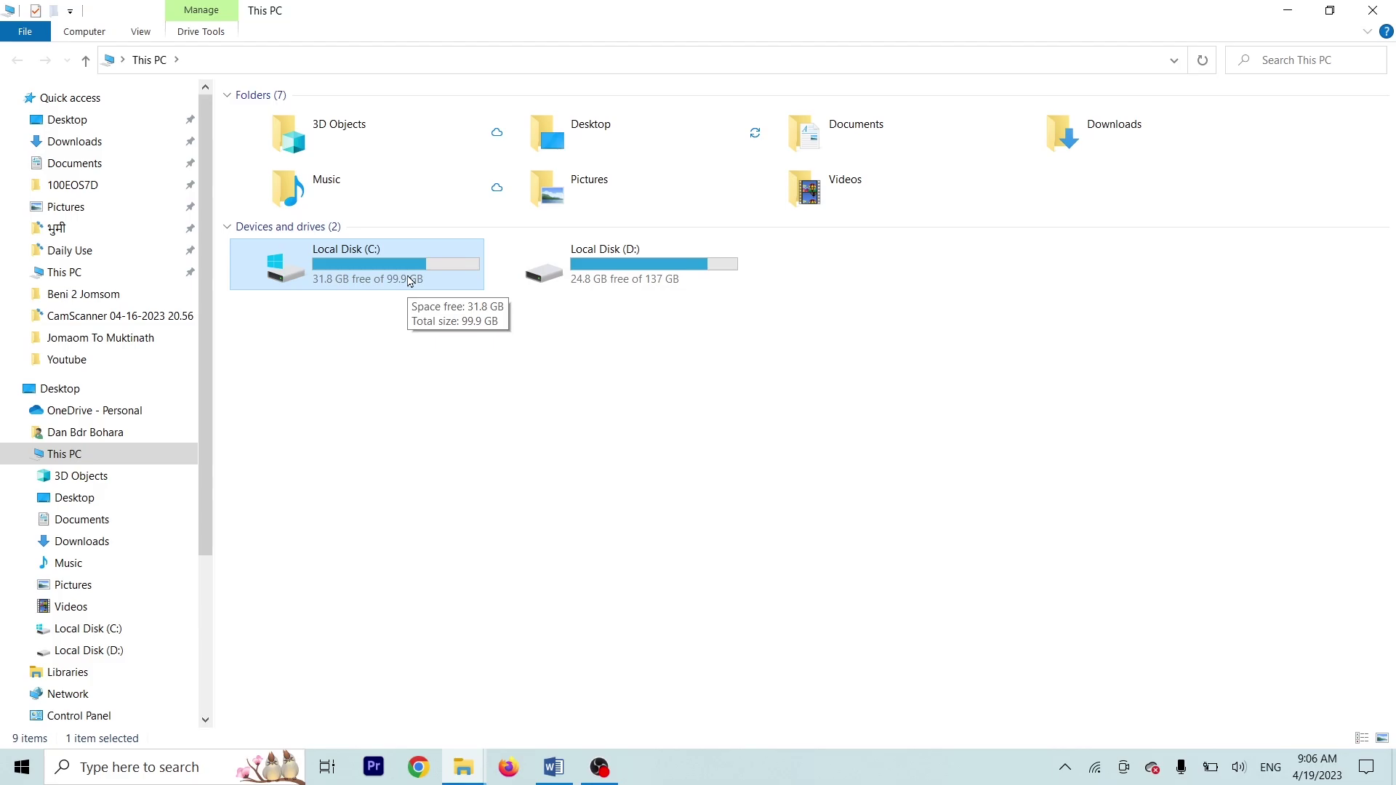
pyautogui.hotkey('alt', 'Return')
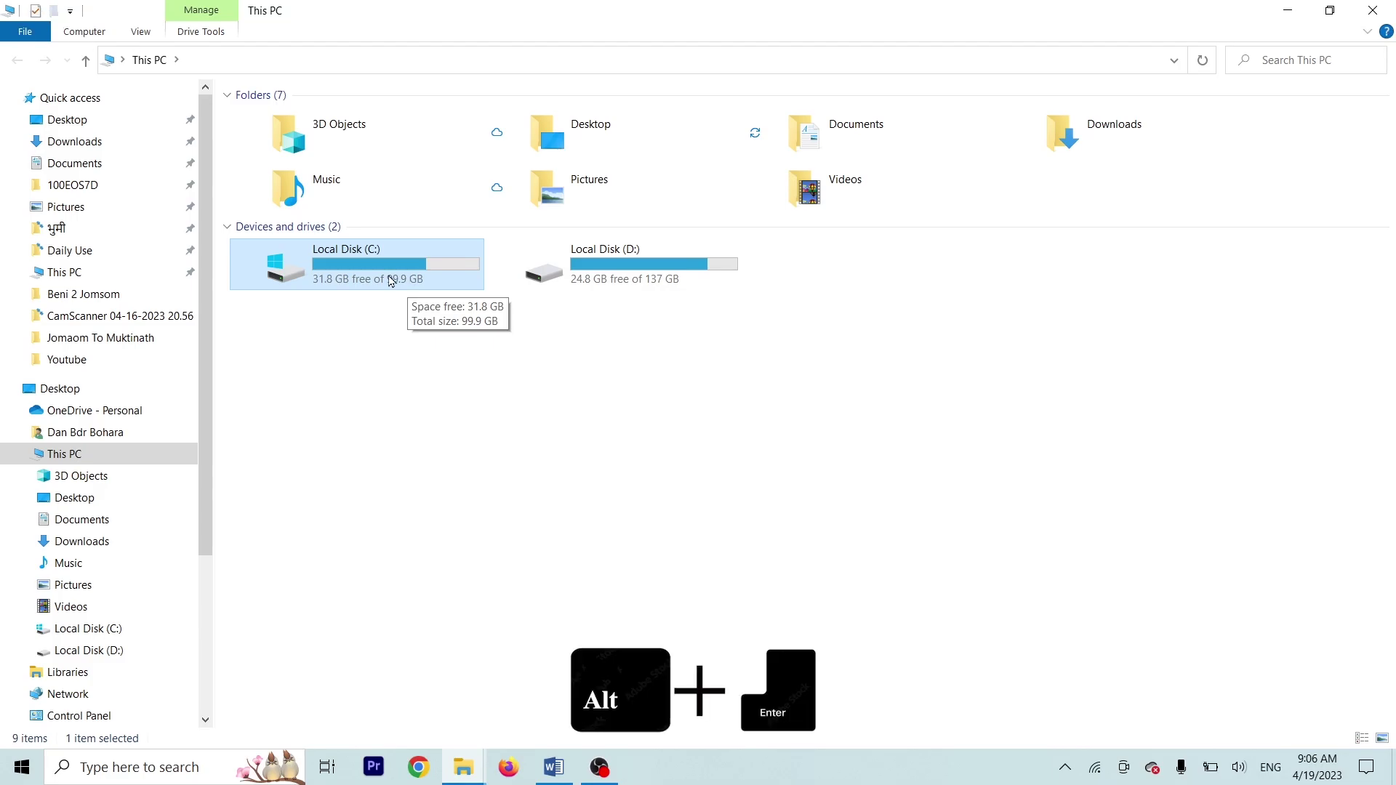
pyautogui.moveTo(518, 290); pyautogui.dragTo(589, 140)
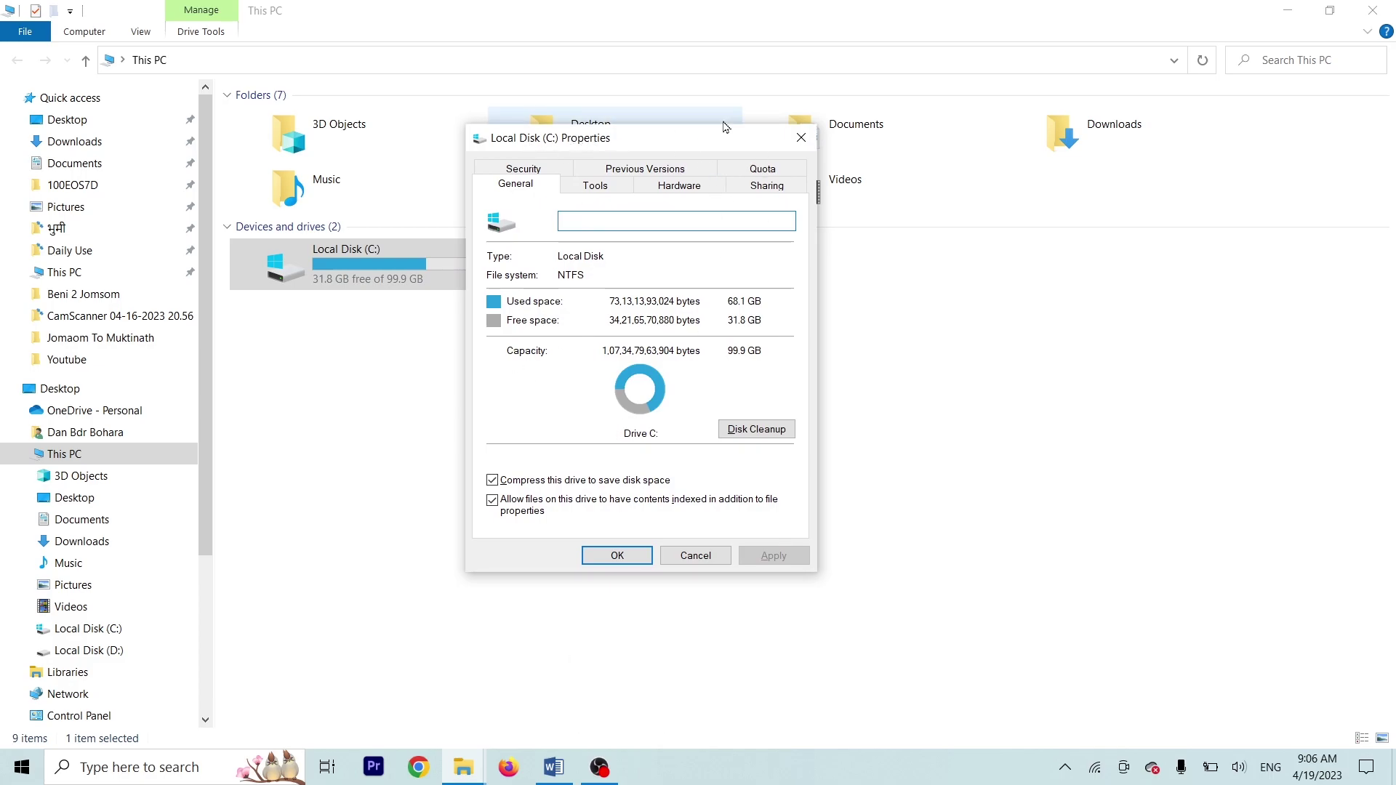
pyautogui.moveTo(640, 141); pyautogui.dragTo(560, 199)
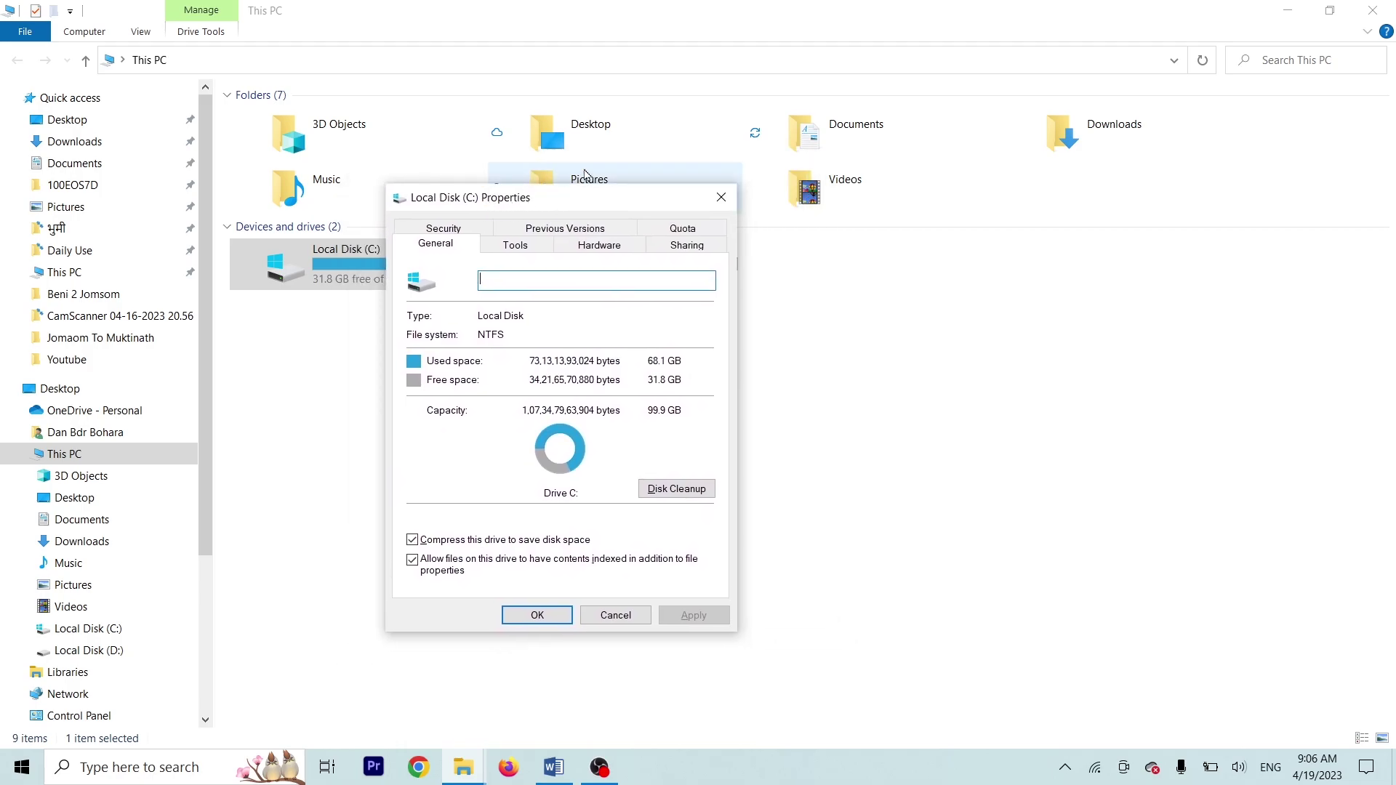
pyautogui.press('alt+Print')
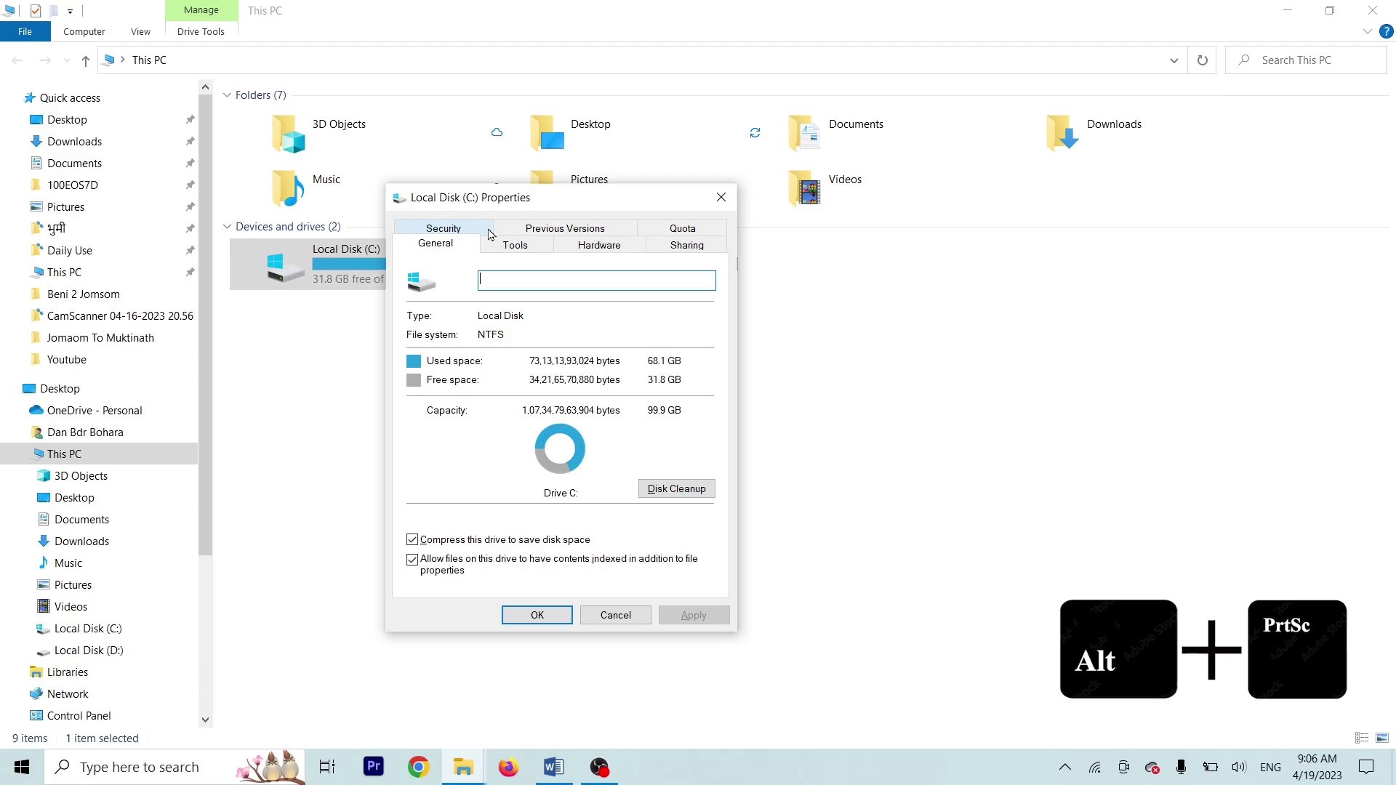
pyautogui.click(721, 197)
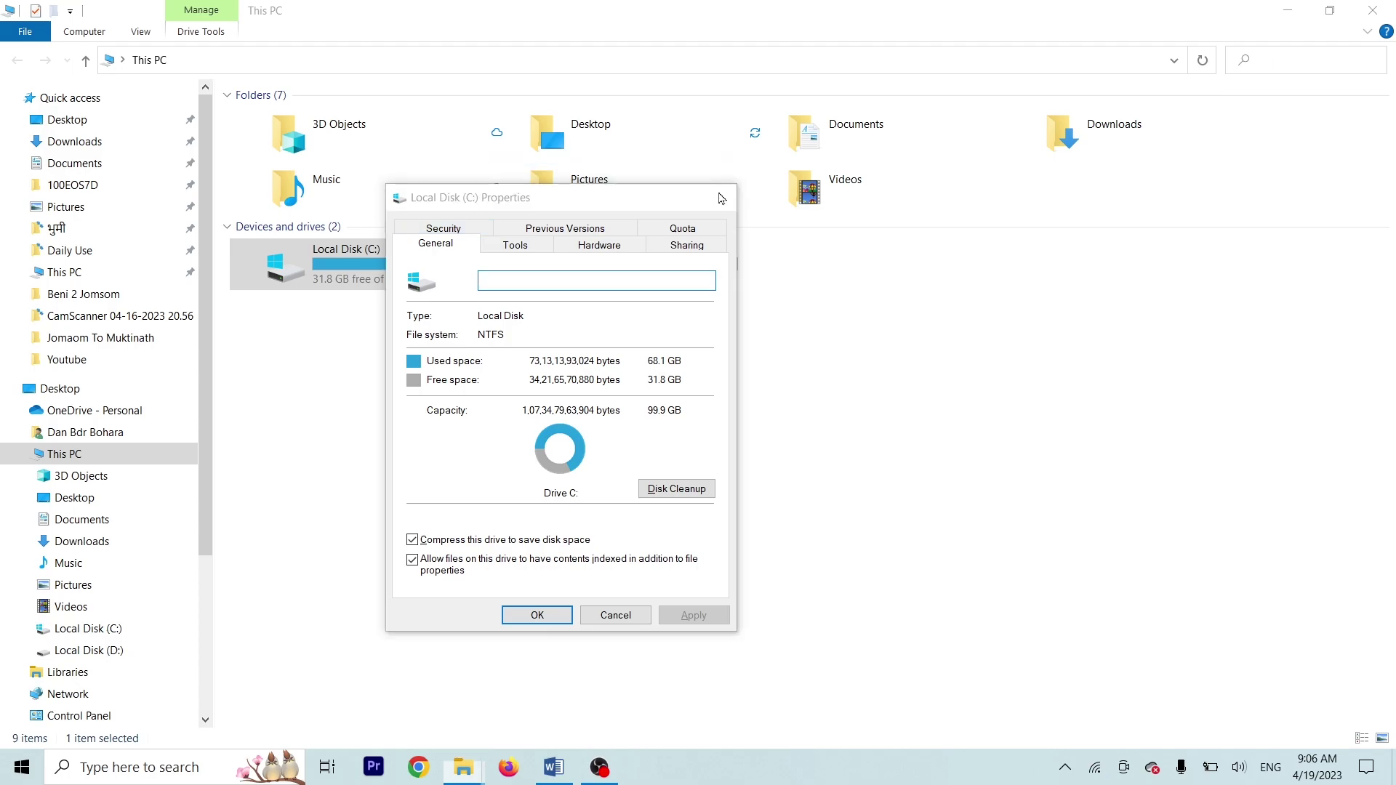
# - Open the Windows.docx document stored in the person-named folder on the desktop
pyautogui.click(1288, 10)
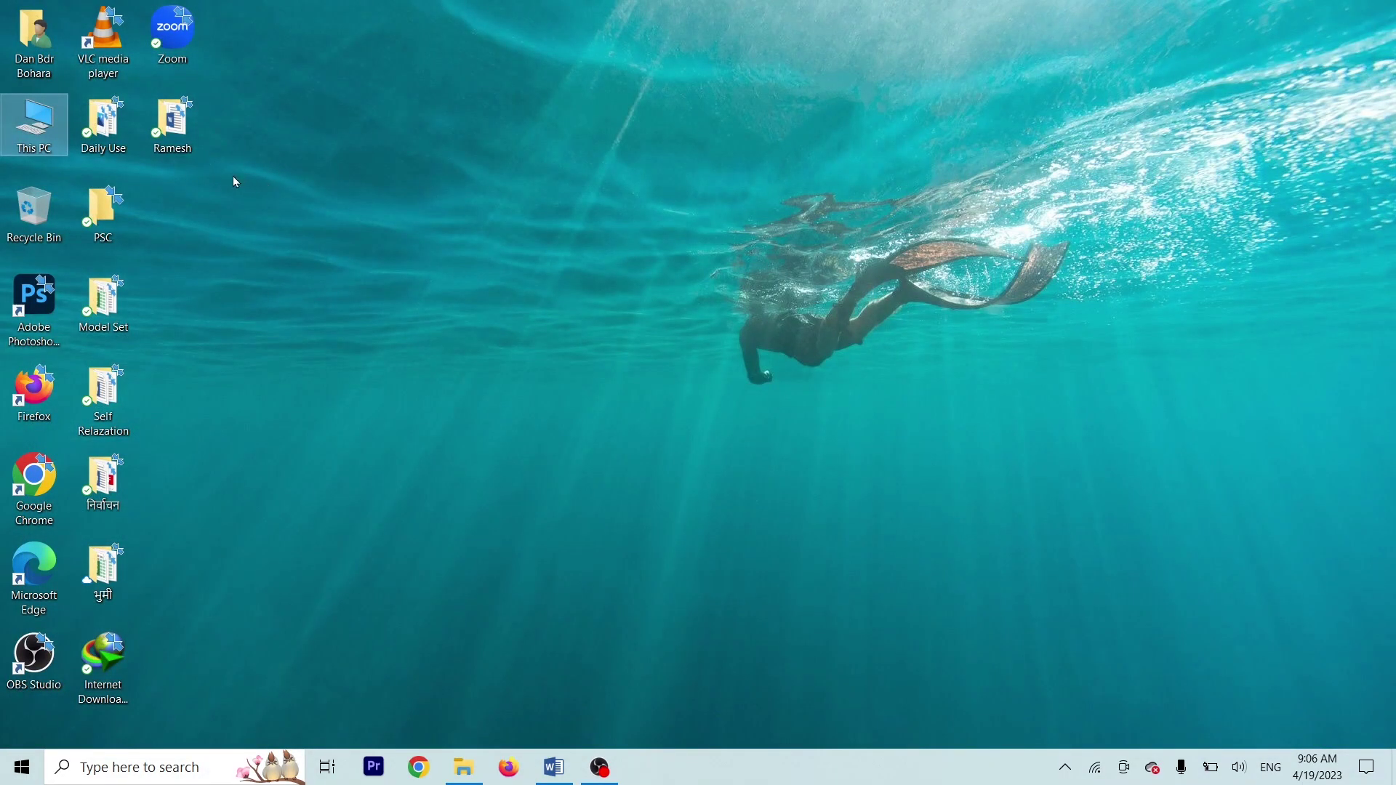
pyautogui.doubleClick(169, 131)
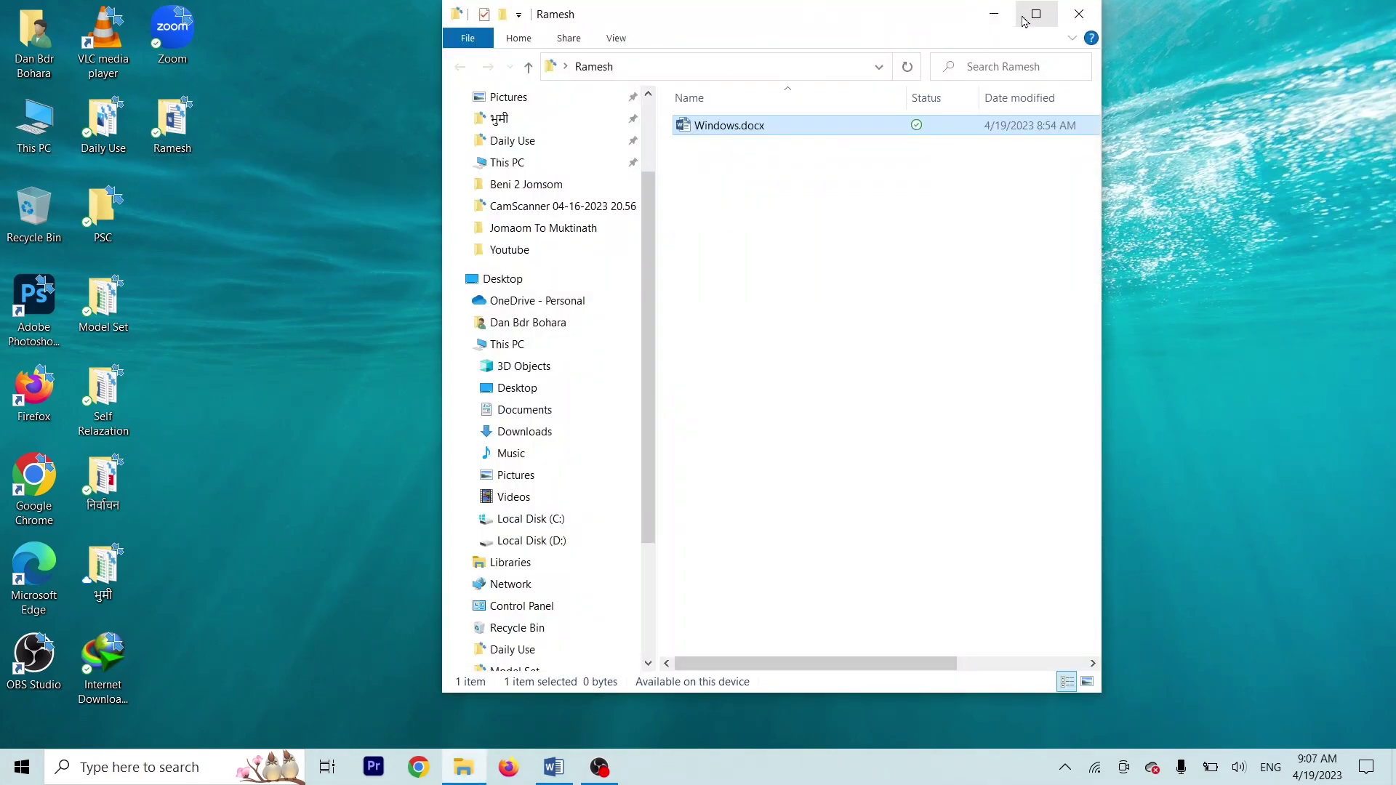
pyautogui.click(1034, 15)
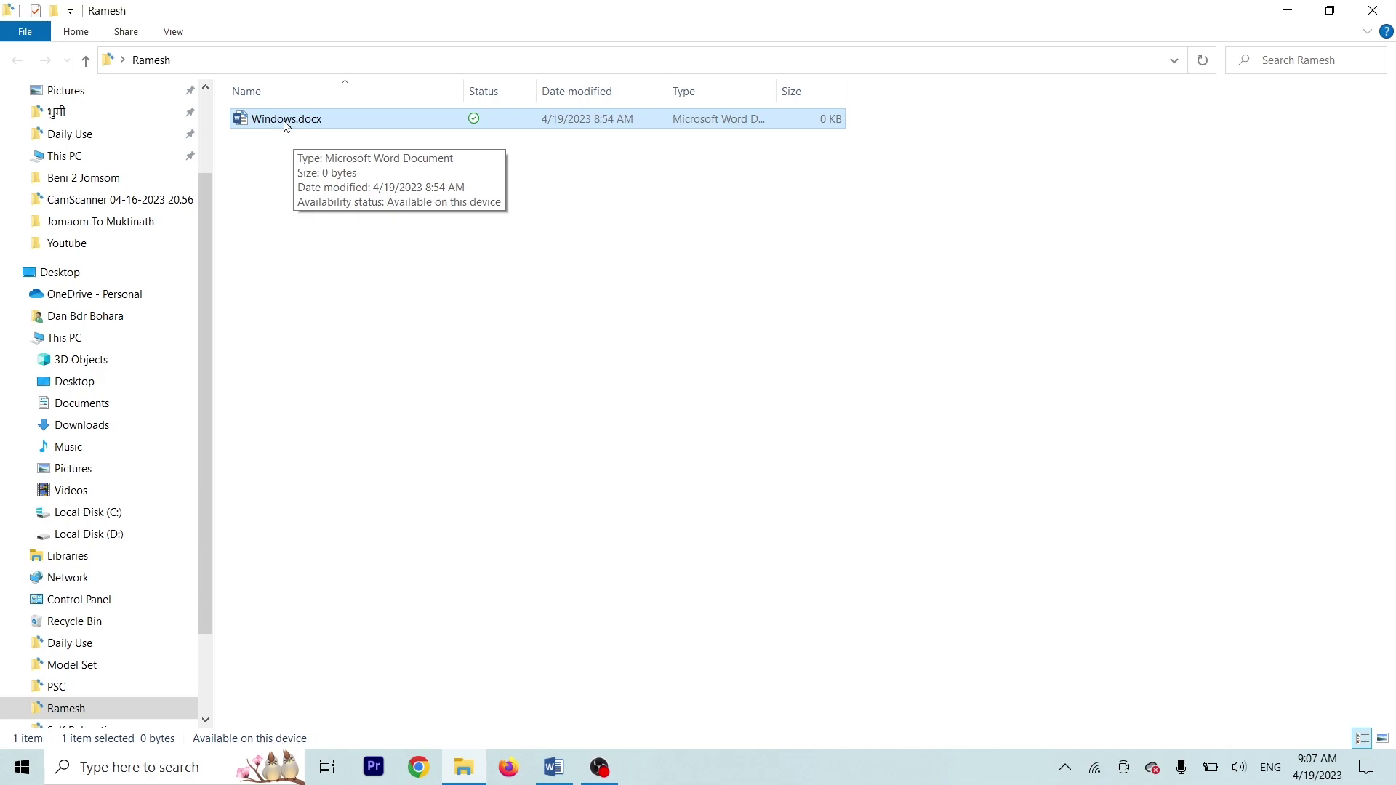
pyautogui.hotkey('alt', 'Tab')
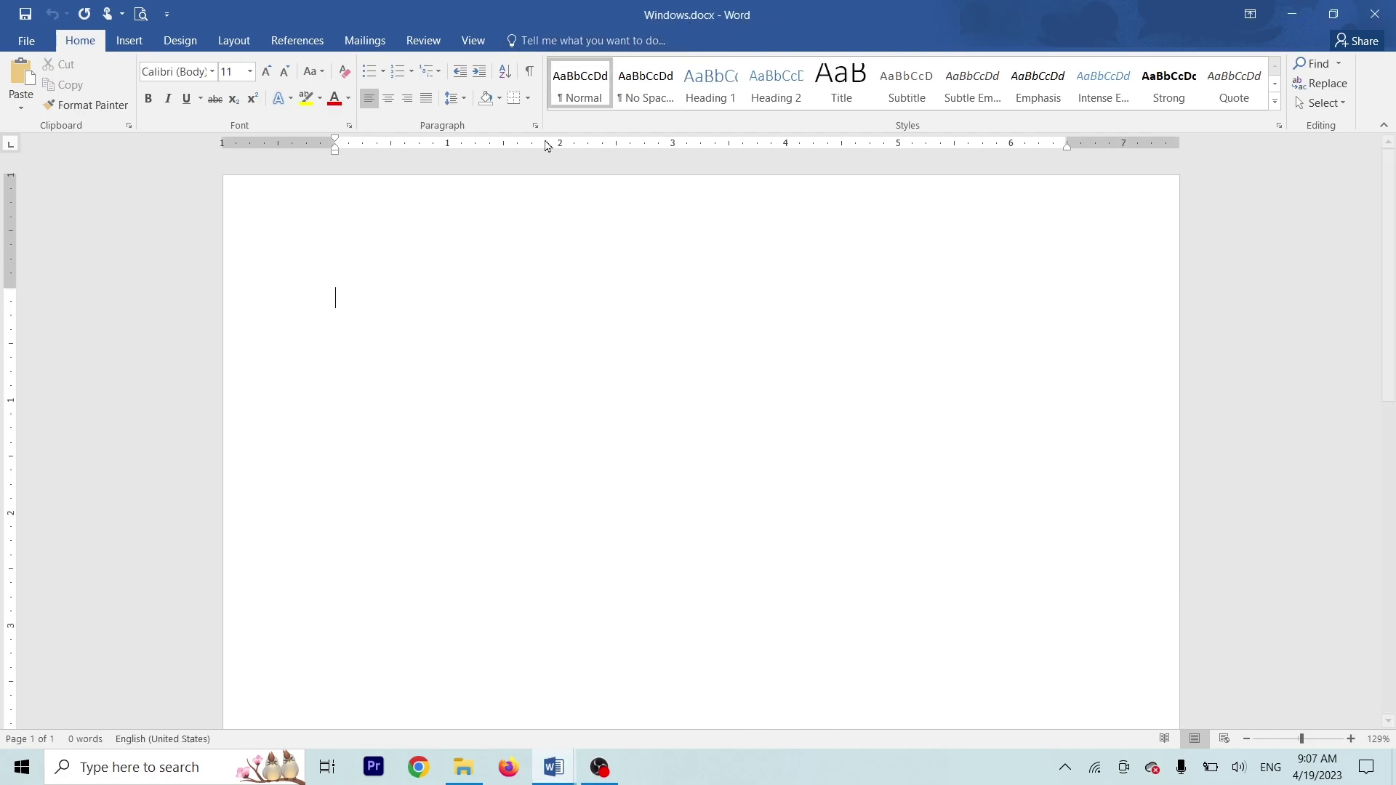
# - Enter the label "Q,2." in the blank document and paste the screenshot of the C drive's properties below it
pyautogui.write('I')
pyautogui.write('Q,1')
pyautogui.write('2.')
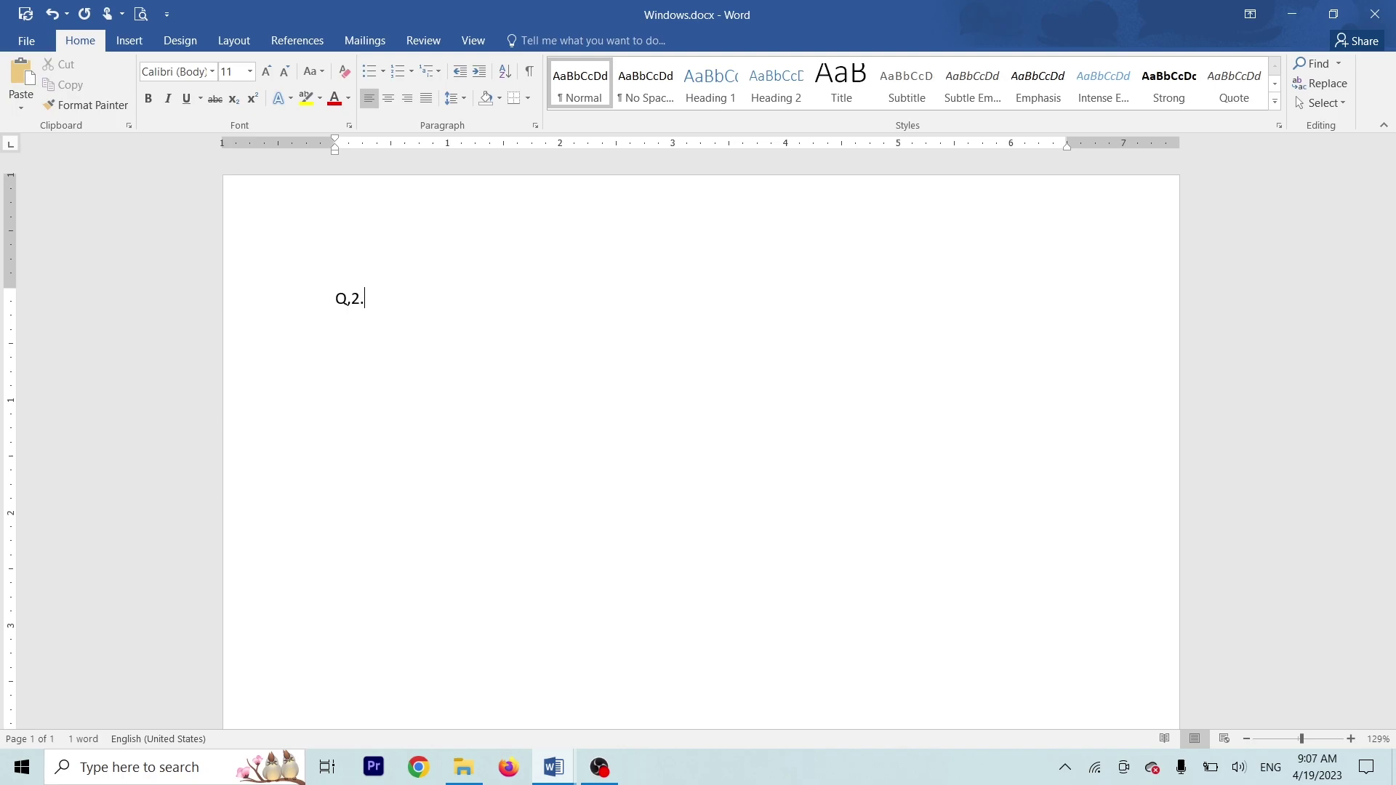
pyautogui.hotkey('ctrl', 'v')
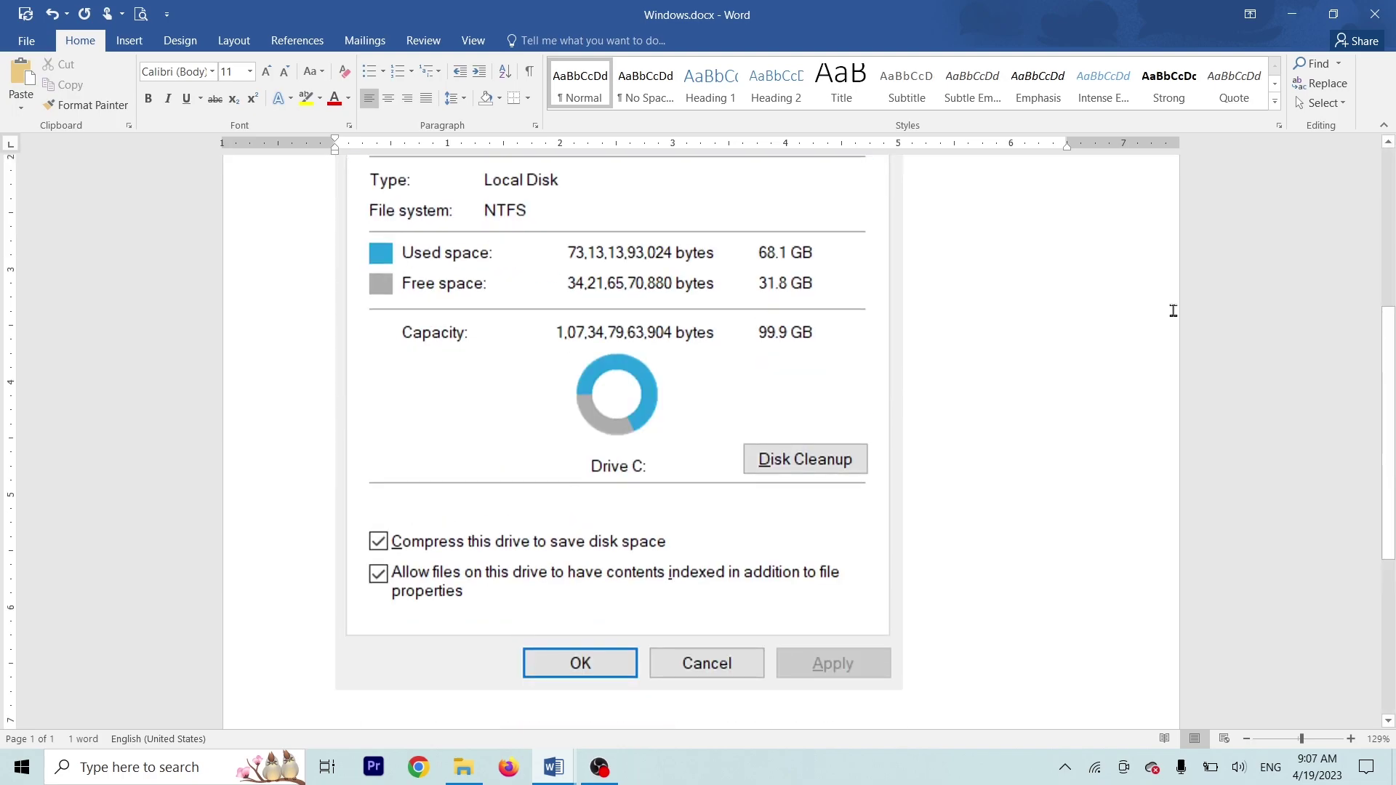
# - Check the pasted screenshot and insert an empty line above the "Q,2." label
pyautogui.scroll(5, 613, 315)
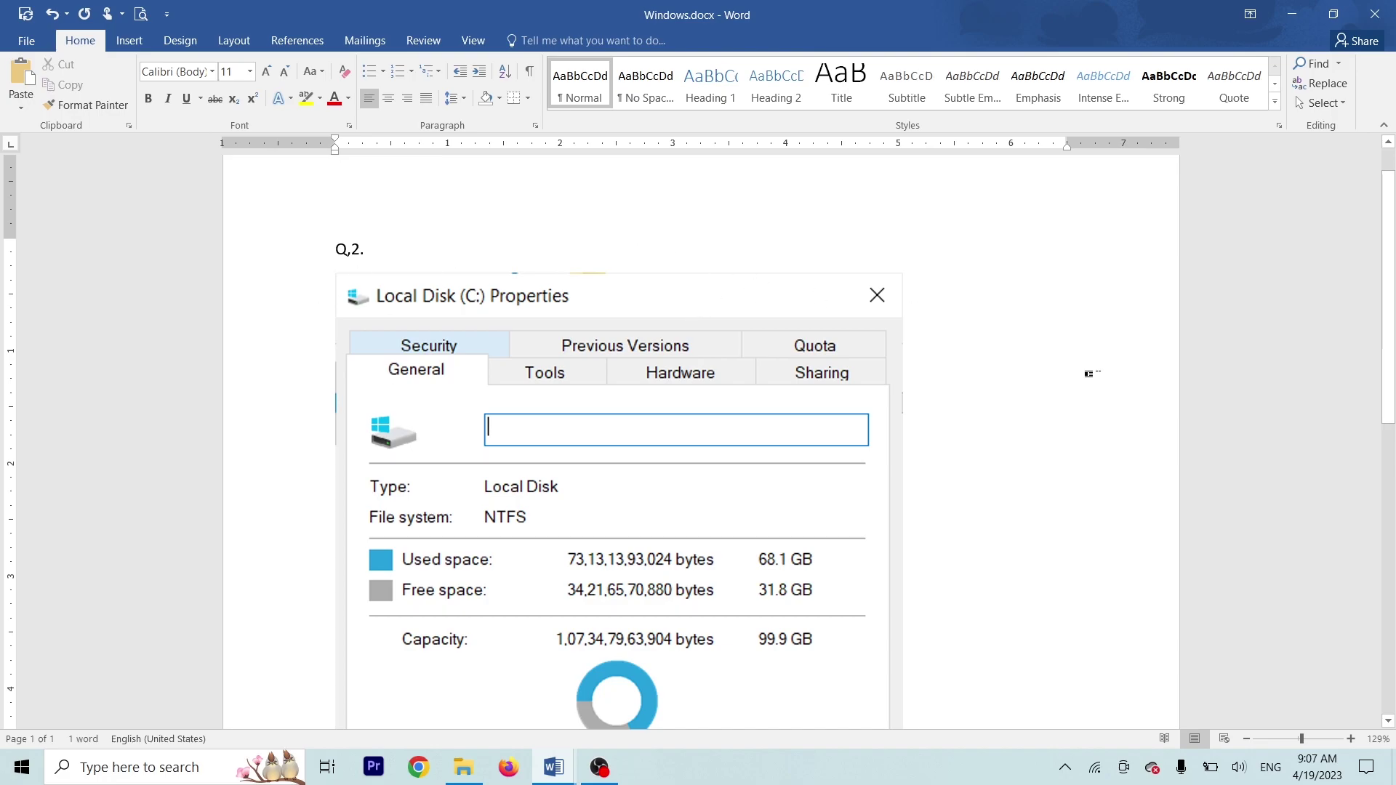
pyautogui.scroll(-2, 1394, 294)
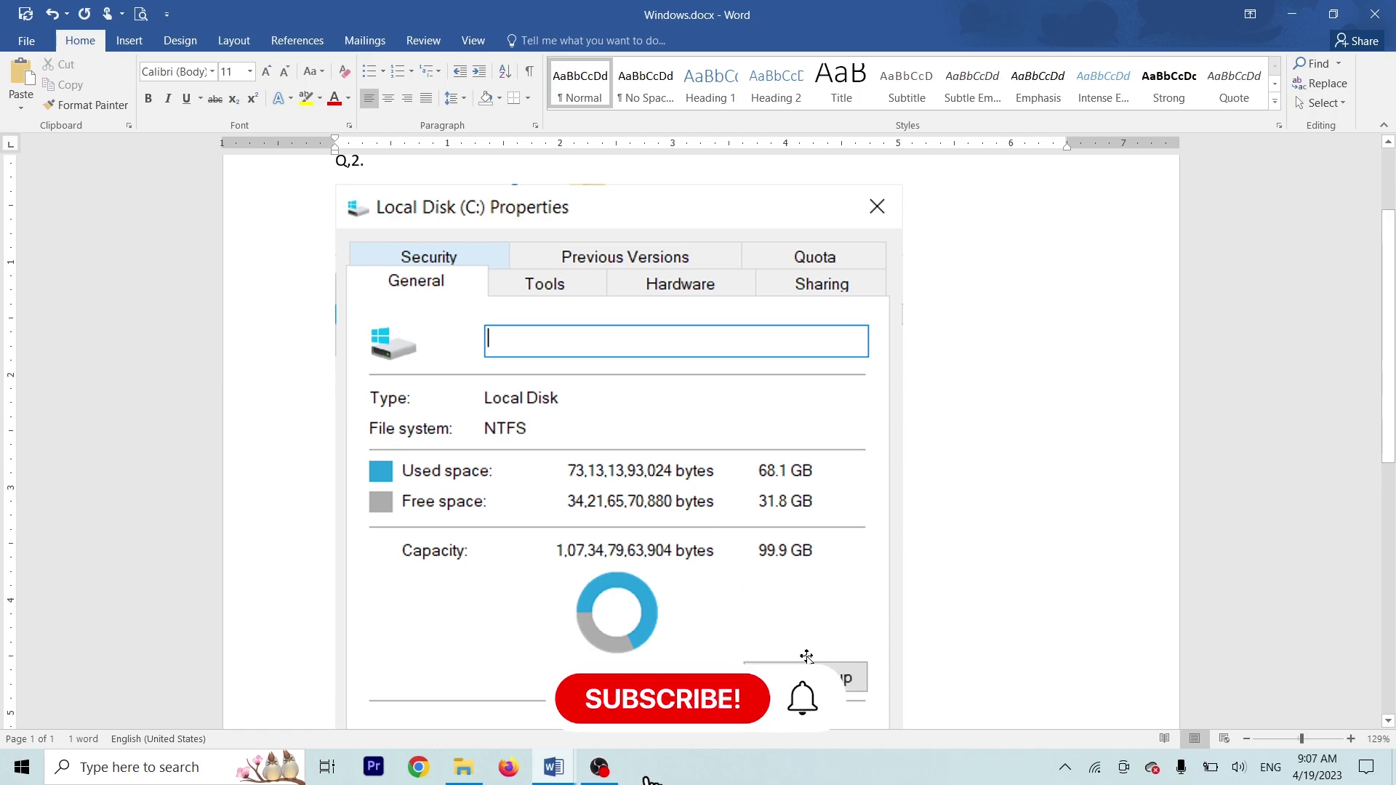
pyautogui.scroll(3, 311, 351)
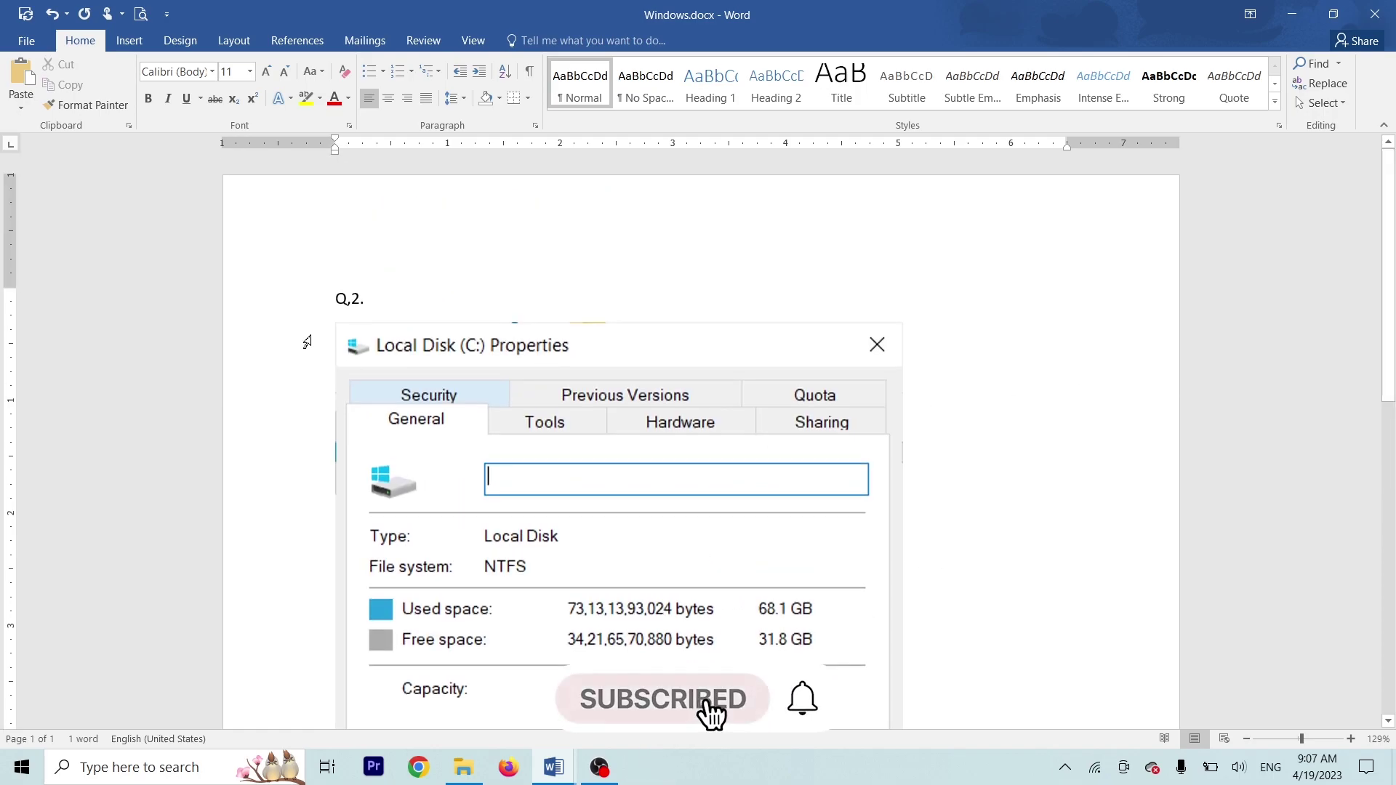
pyautogui.scroll(1, 311, 352)
pyautogui.press('Return')
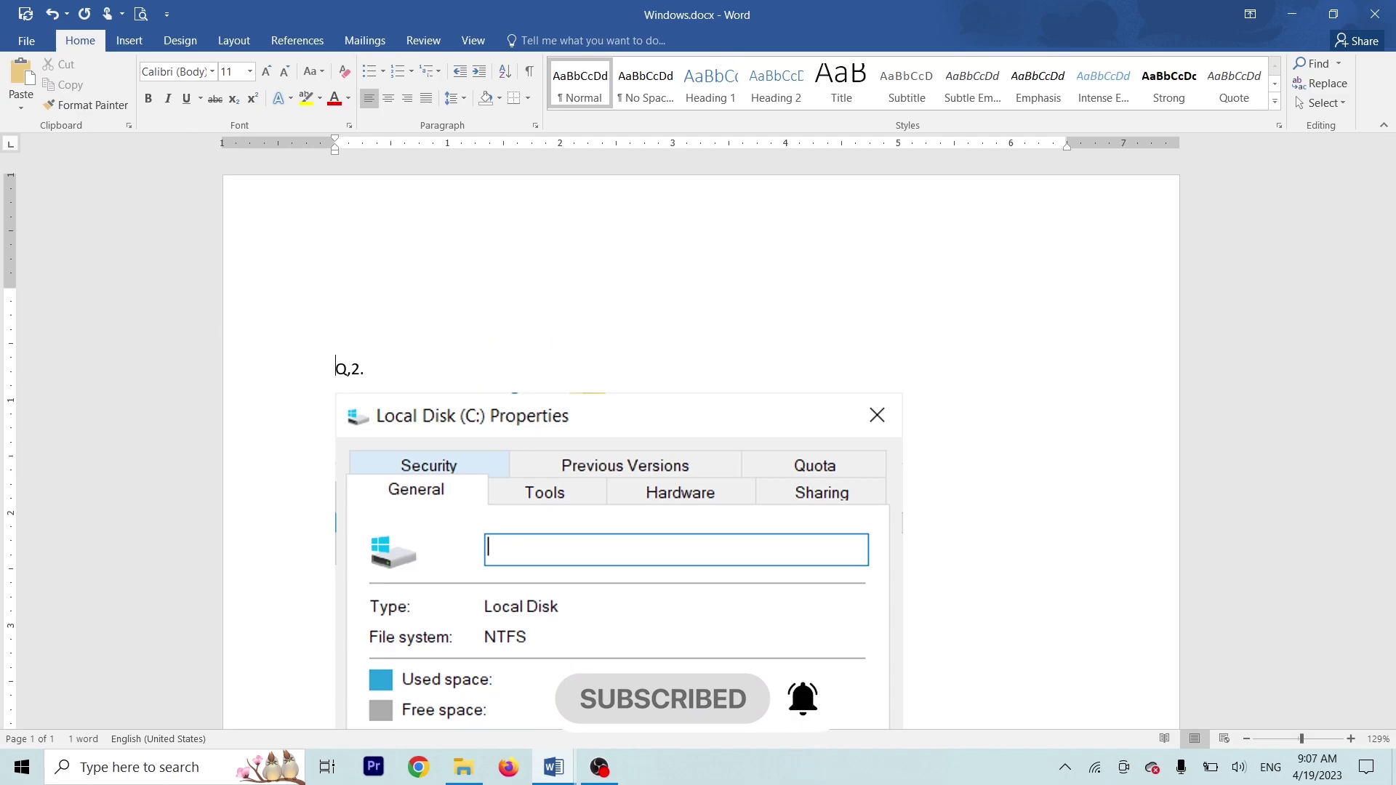
# - Enter the label "Q.1." in the blank space above "Q,2." and start a new line below it
pyautogui.click(340, 297)
pyautogui.write('Q.1.')
pyautogui.press('Return')
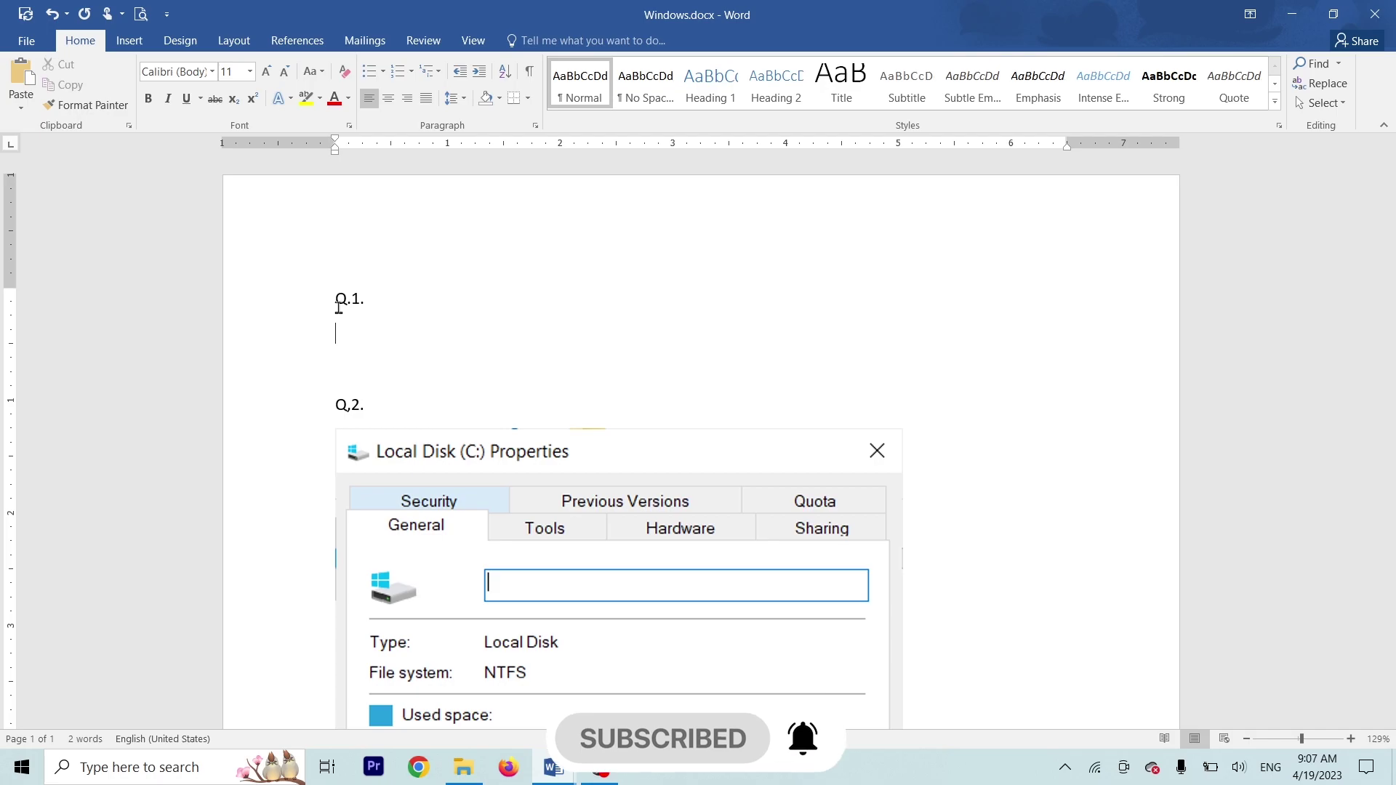
# - Minimize the open windows and show the system information through the properties of This PC on the desktop
pyautogui.click(1306, 9)
pyautogui.click(1301, 11)
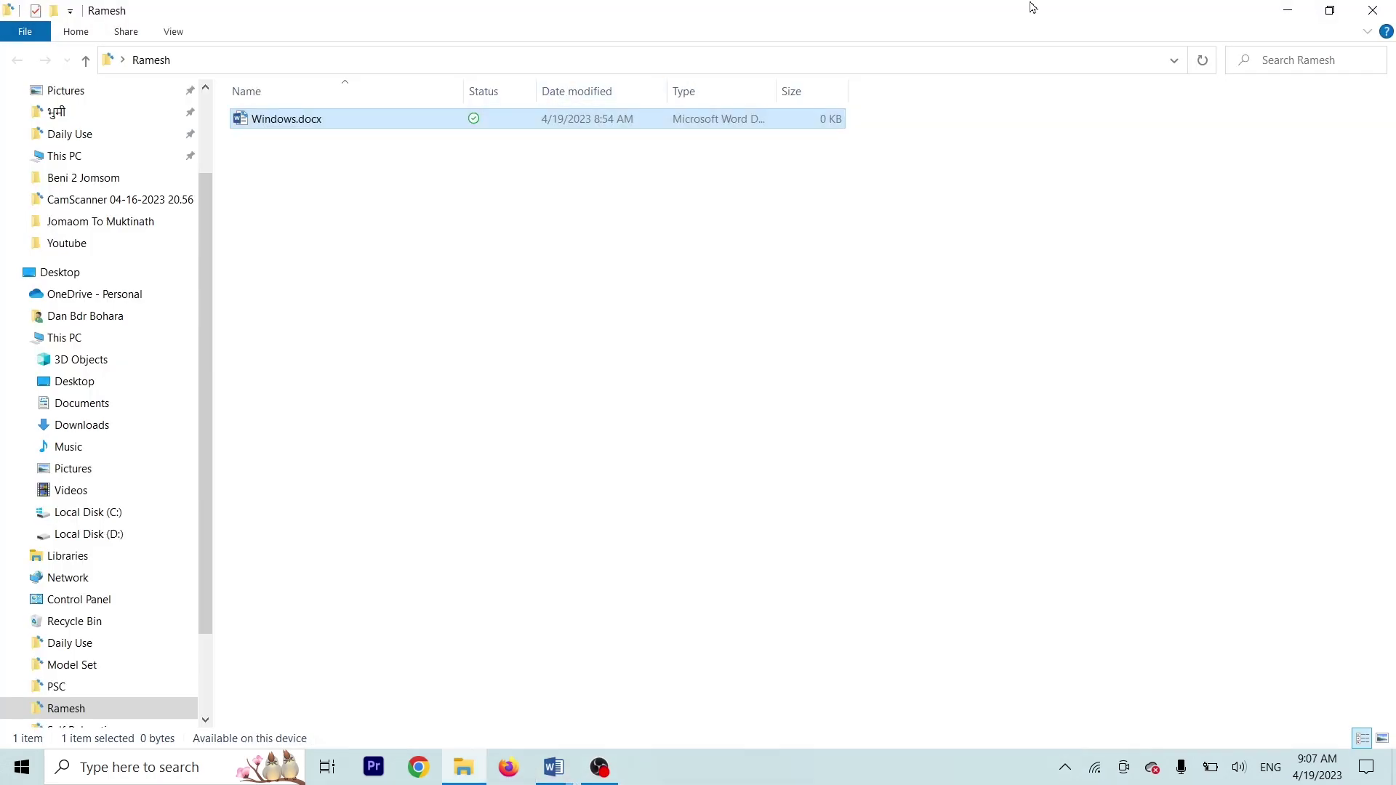
pyautogui.click(1291, 9)
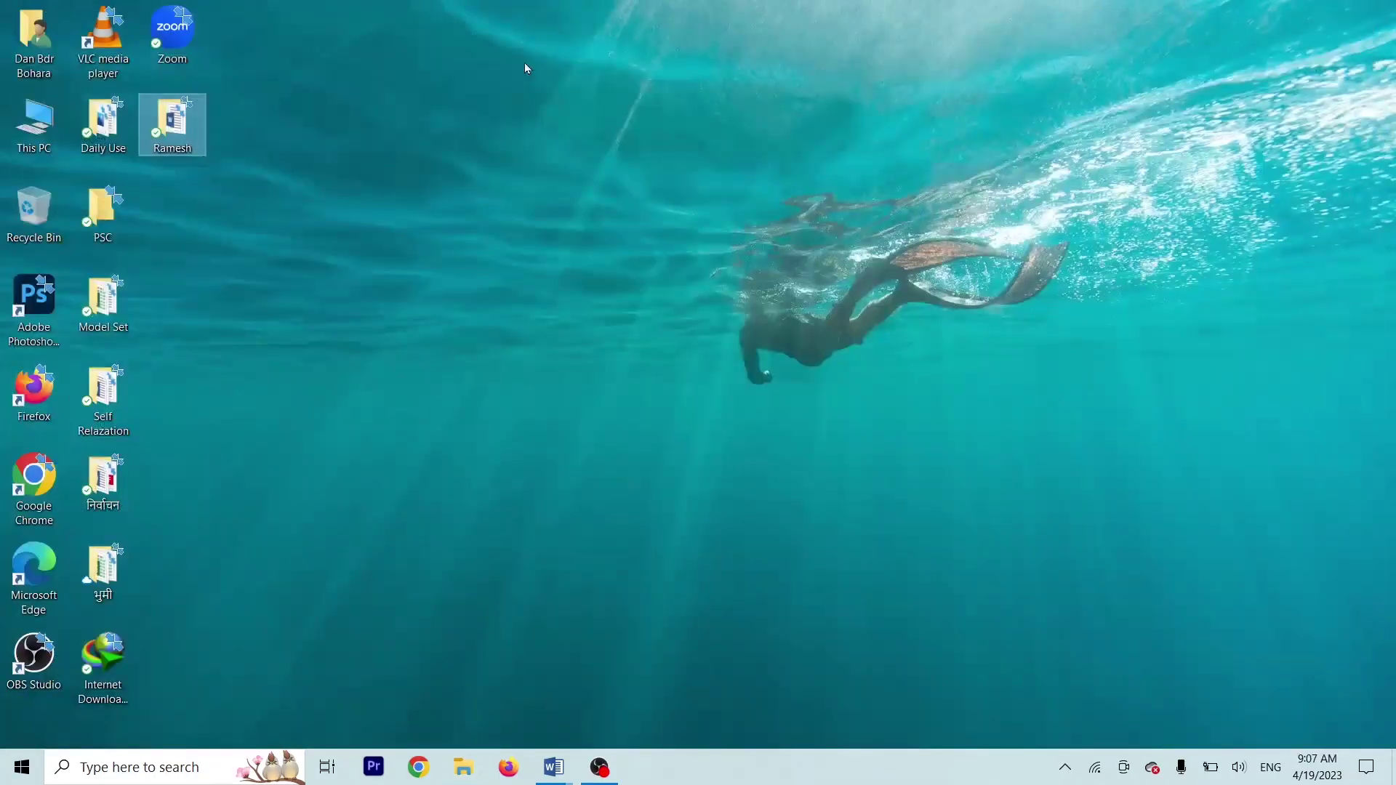
pyautogui.click(1, 120)
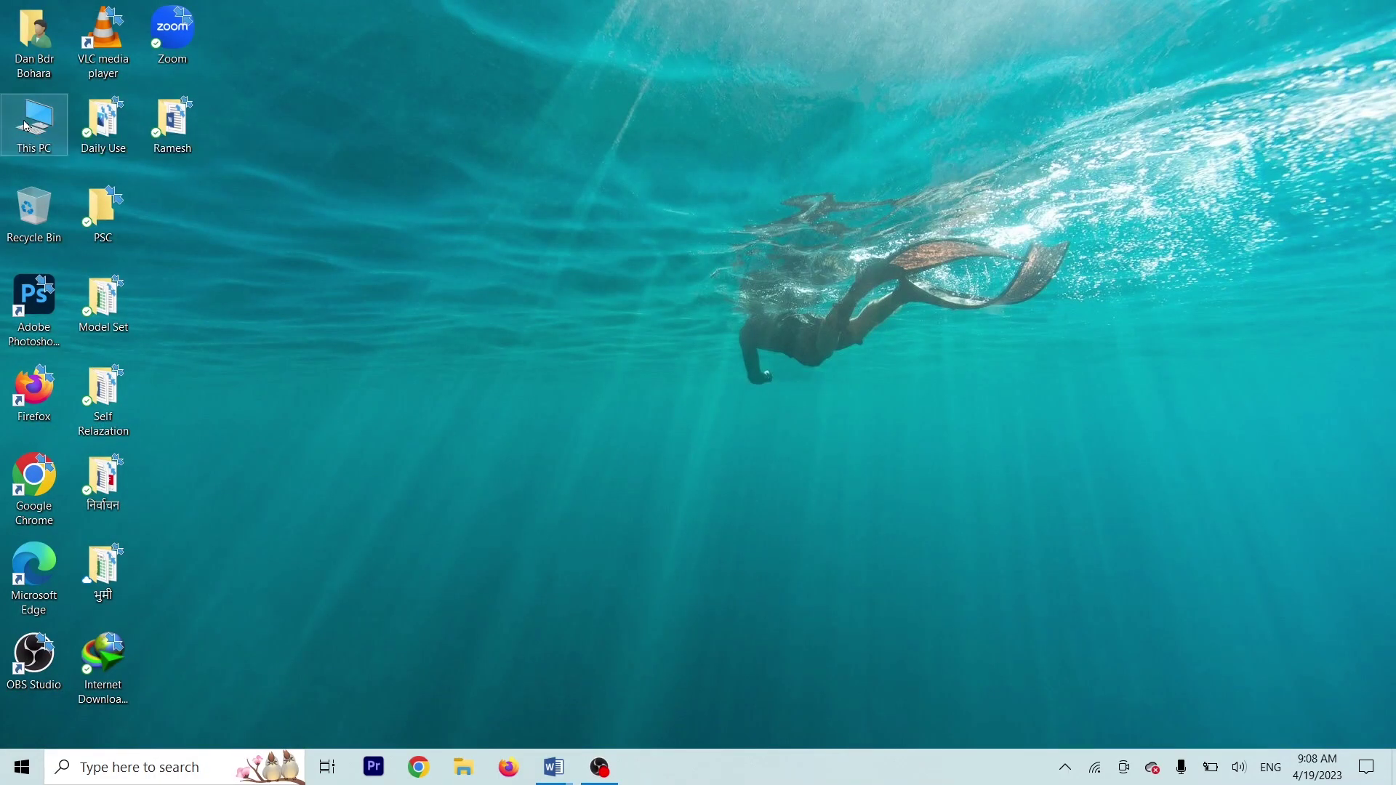
pyautogui.hotkey('alt', 'Return')
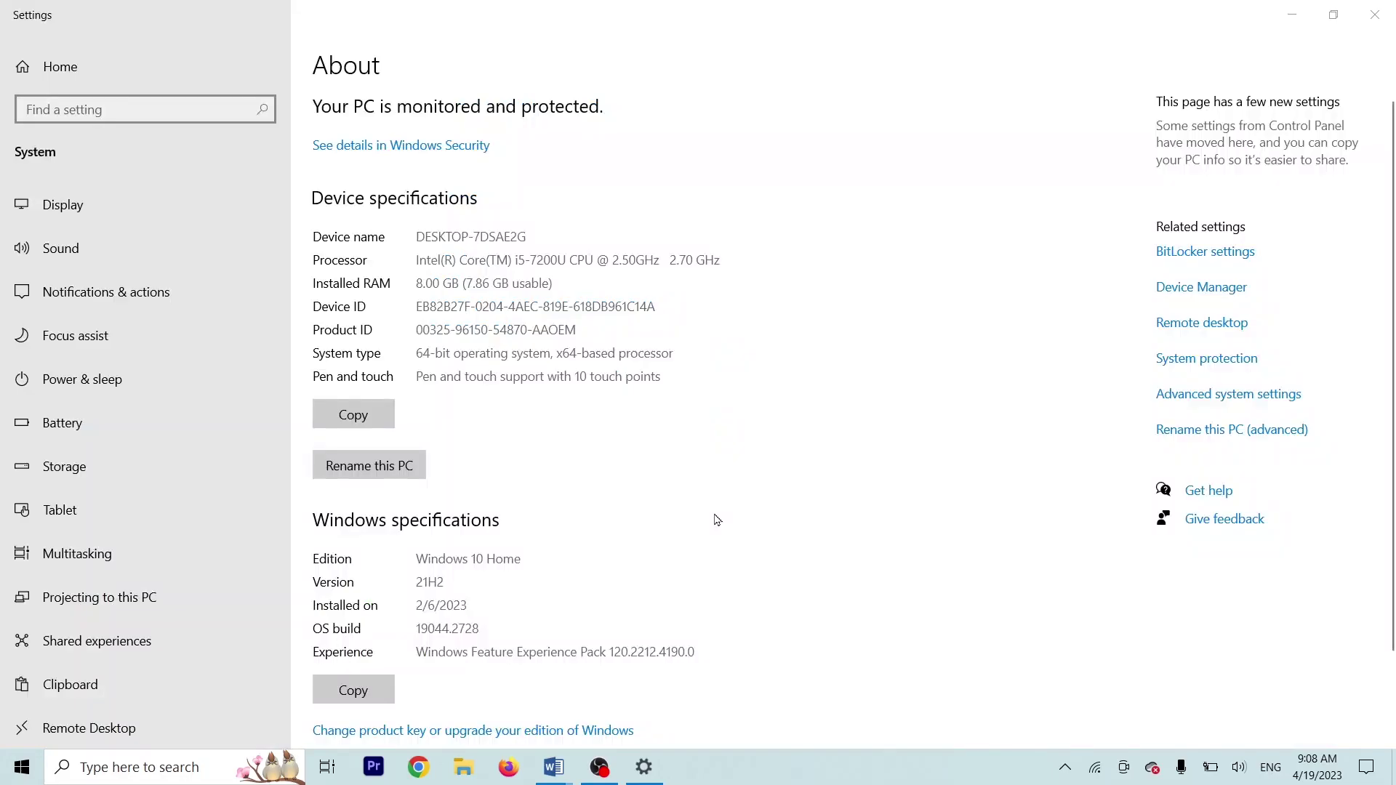
# - Copy a full-screen screenshot of the About page, close Settings, and paste the screenshot below "Q.1." in Windows.docx
pyautogui.press('Print')
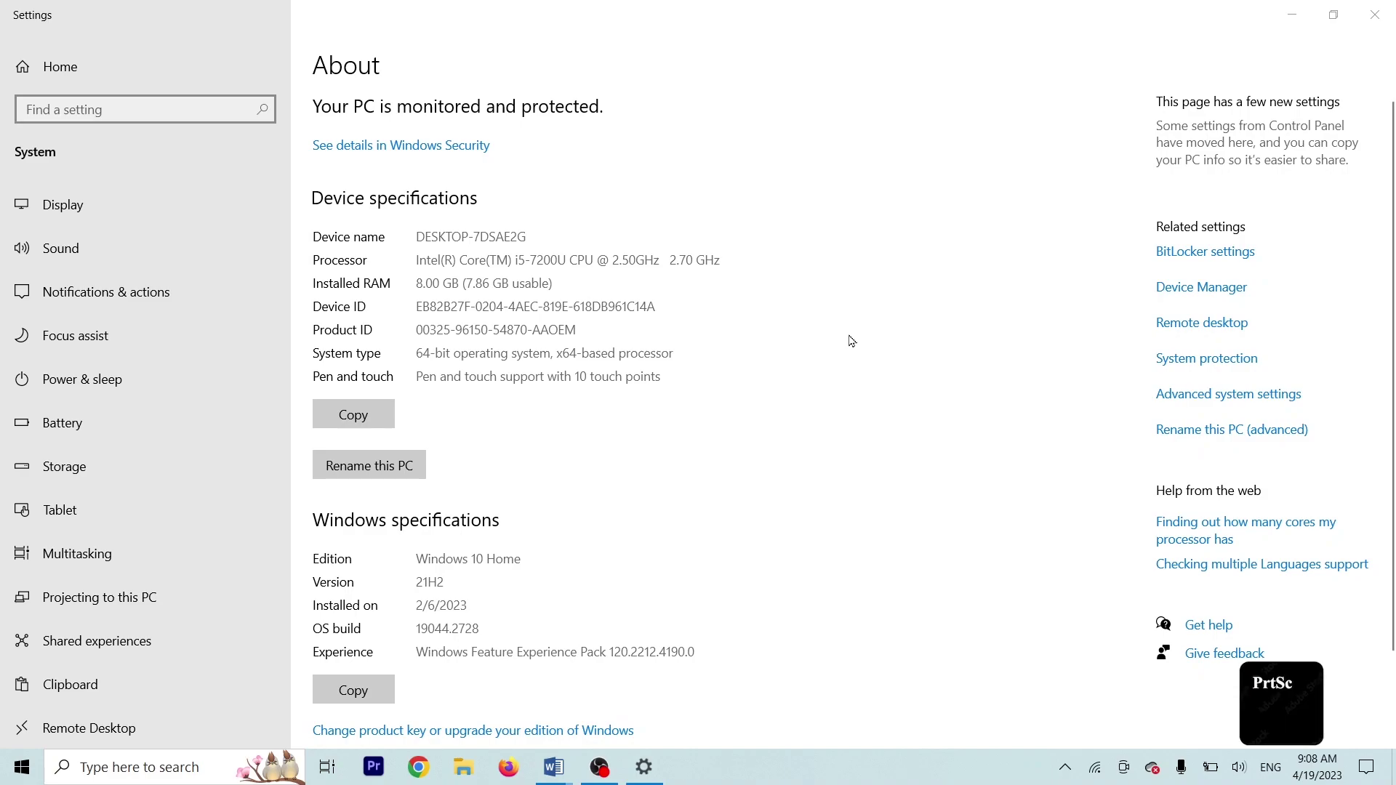
pyautogui.hotkey('alt', 'F4')
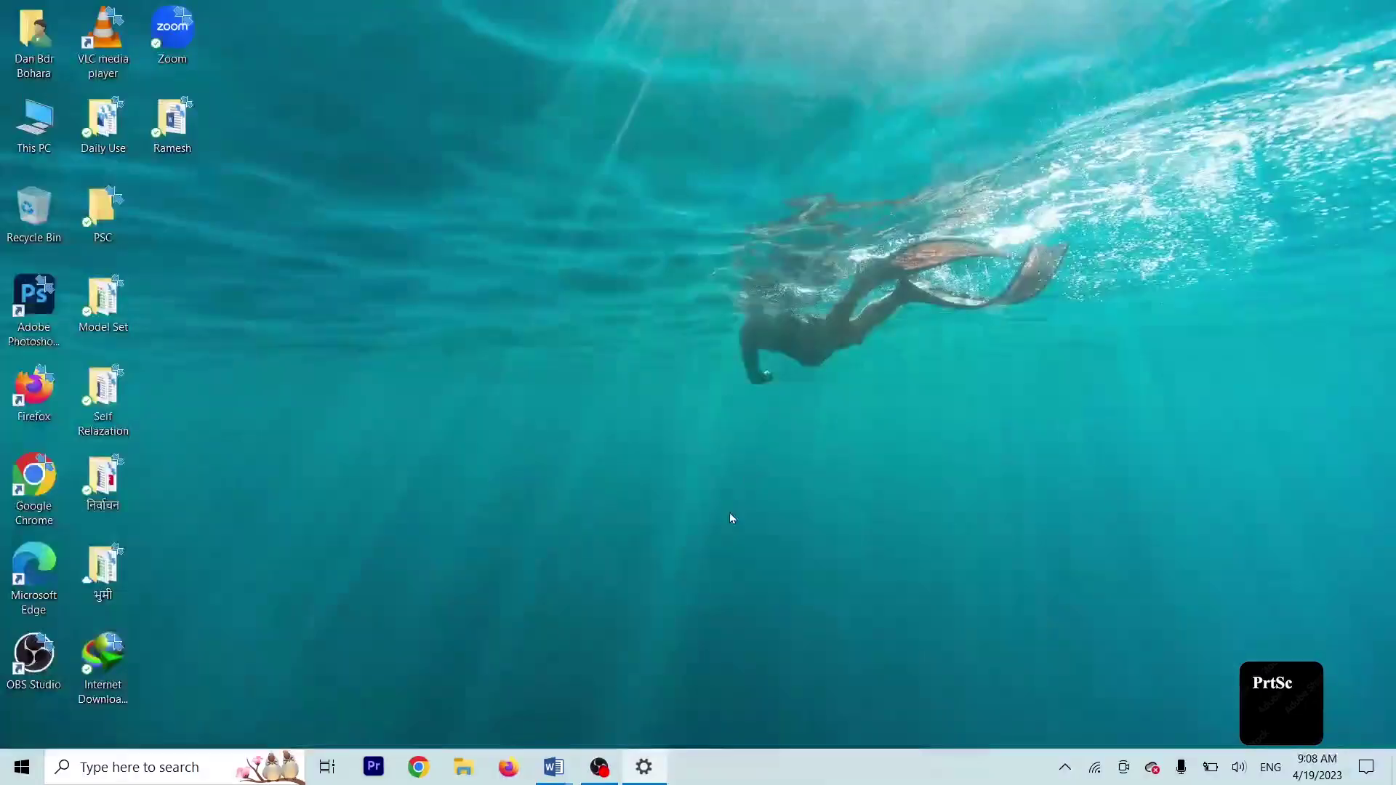
pyautogui.moveTo(556, 770)
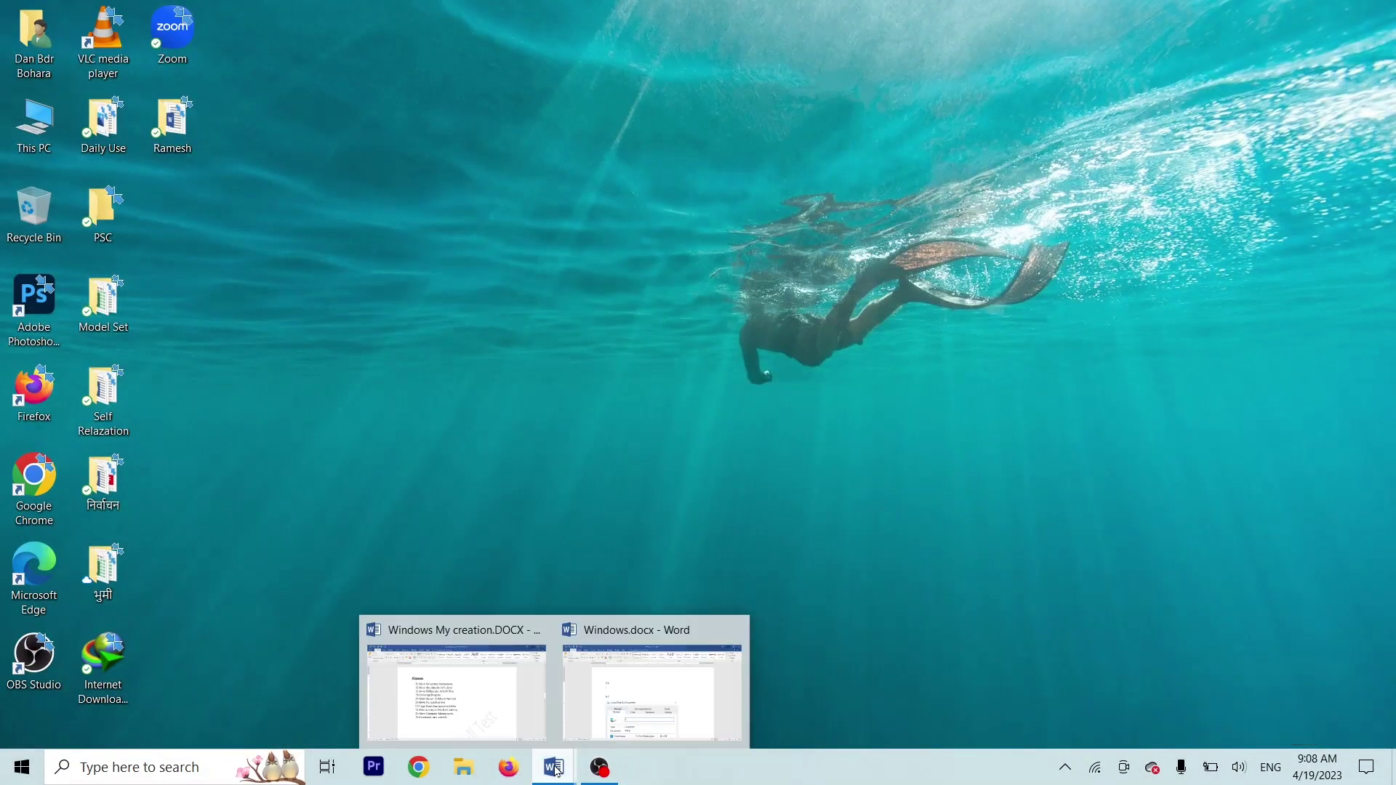
pyautogui.click(614, 691)
pyautogui.hotkey('ctrl', 'v')
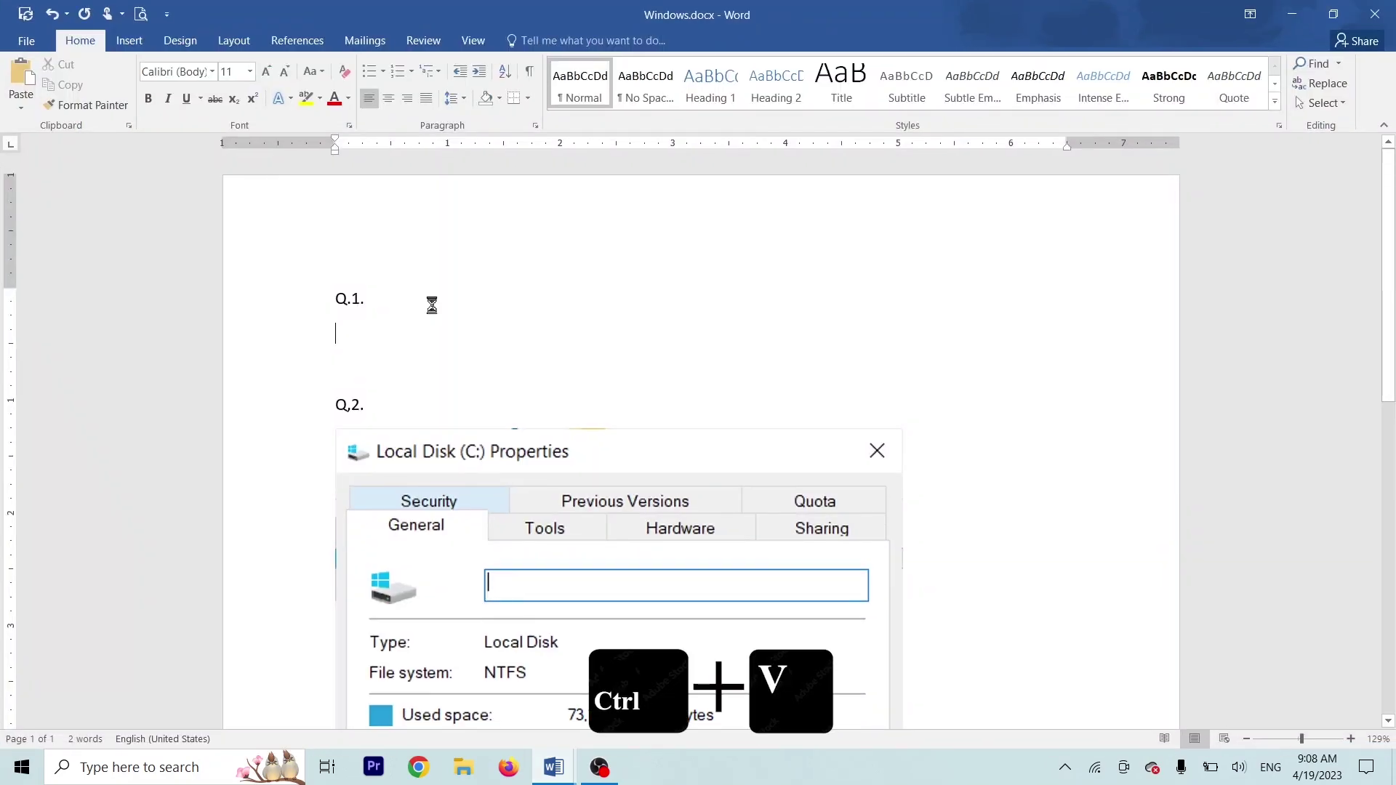
# - Insert a page break directly before the "Q,2." label
pyautogui.scroll(-4, 332, 444)
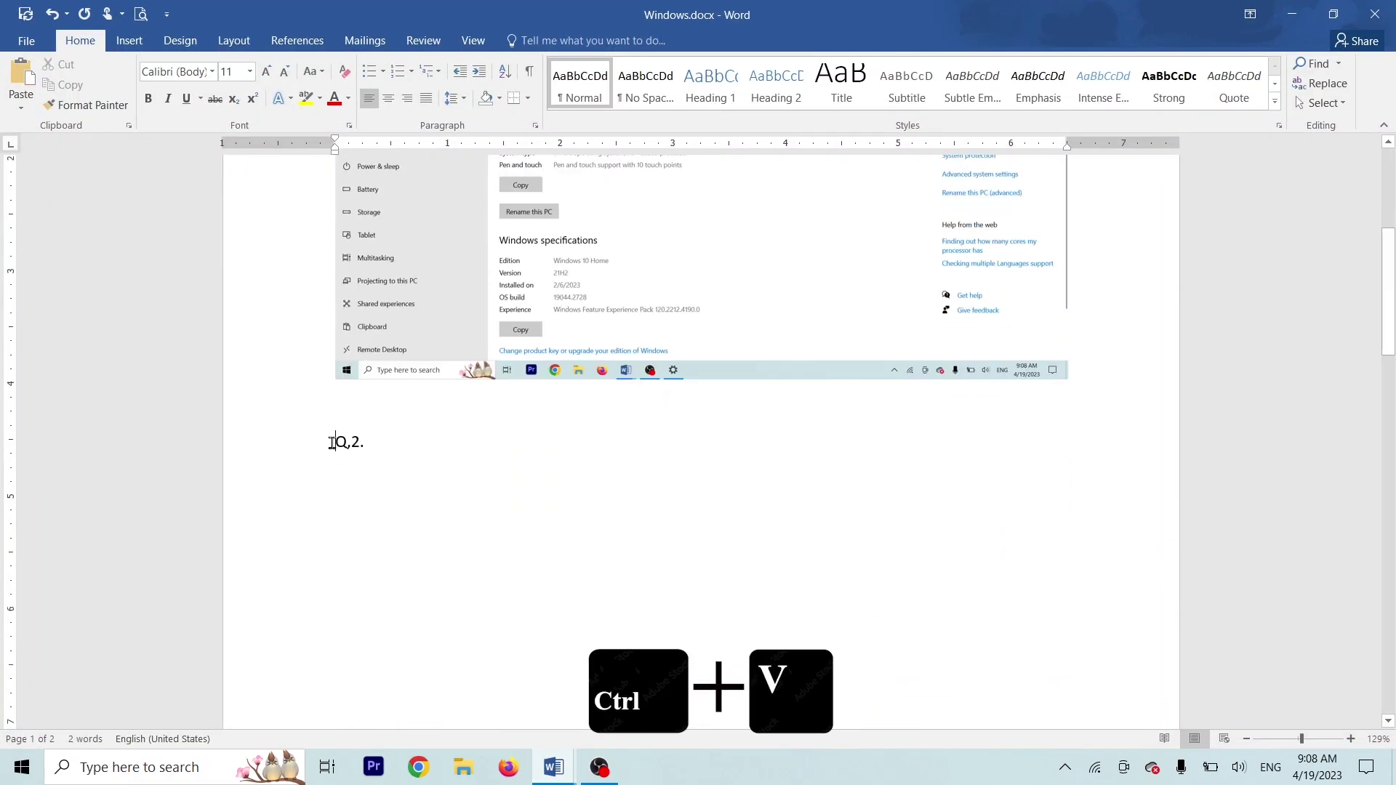
pyautogui.click(332, 444)
pyautogui.hotkey('ctrl', 'Return')
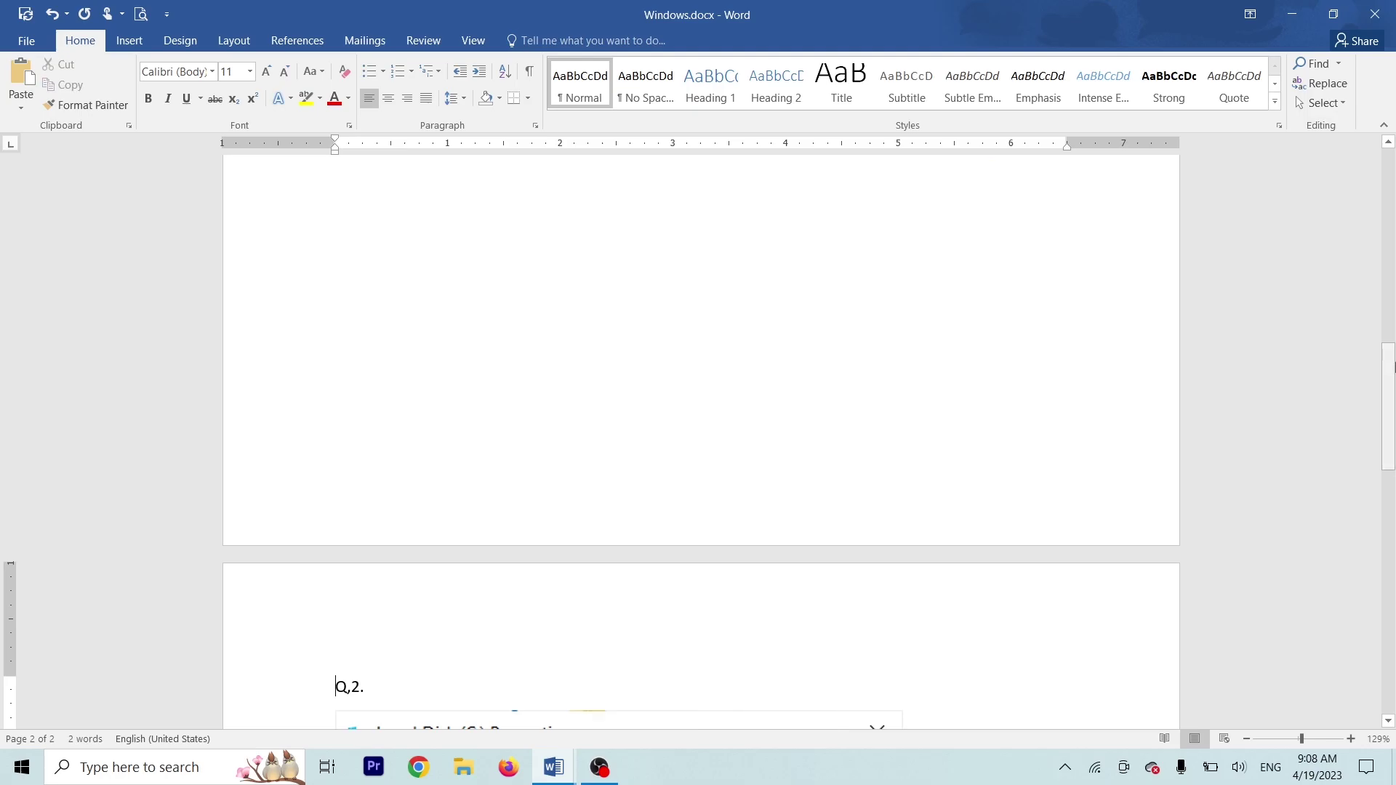
# - Enter the label "Q.3" on a new line below the C drive properties screenshot and start another line
pyautogui.scroll(-3, 480, 410)
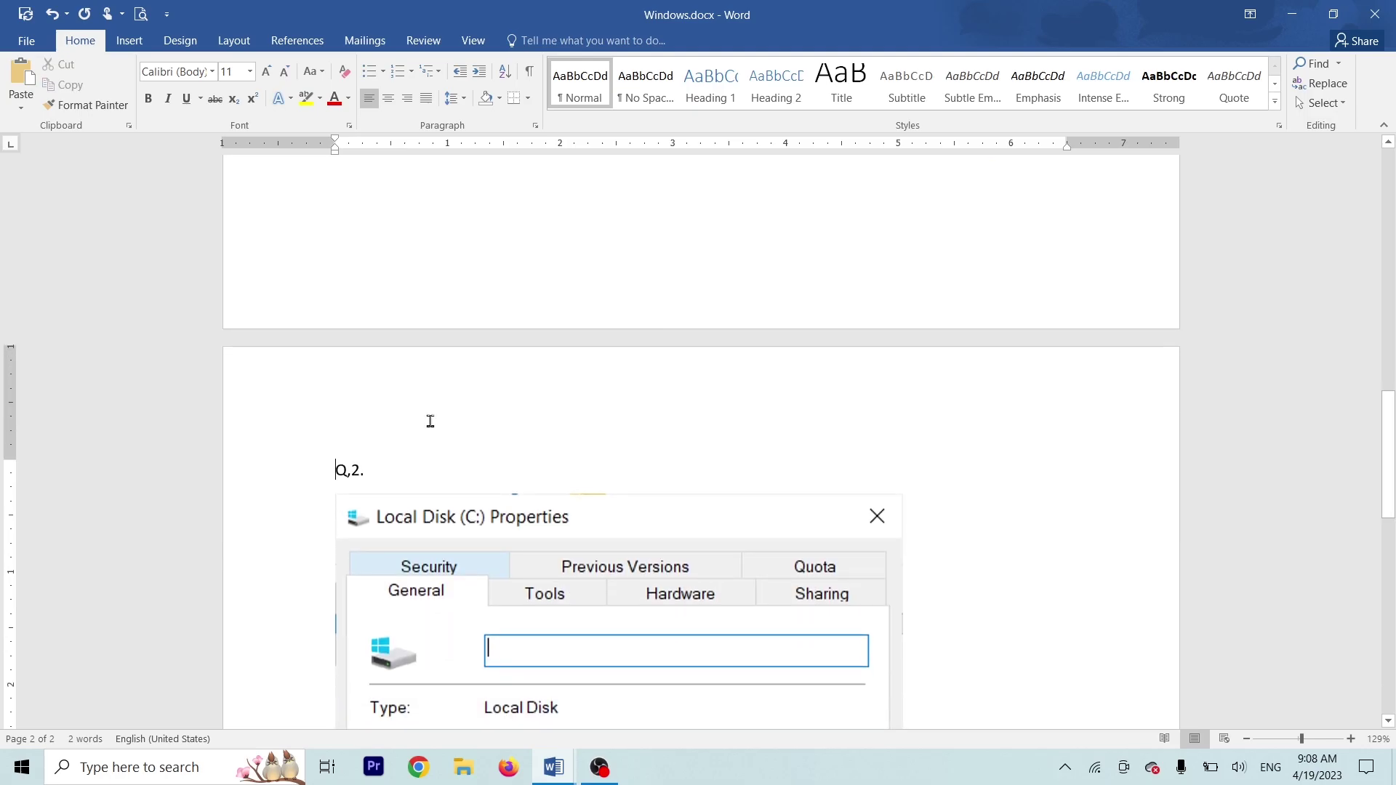
pyautogui.moveTo(1389, 425); pyautogui.dragTo(1389, 606)
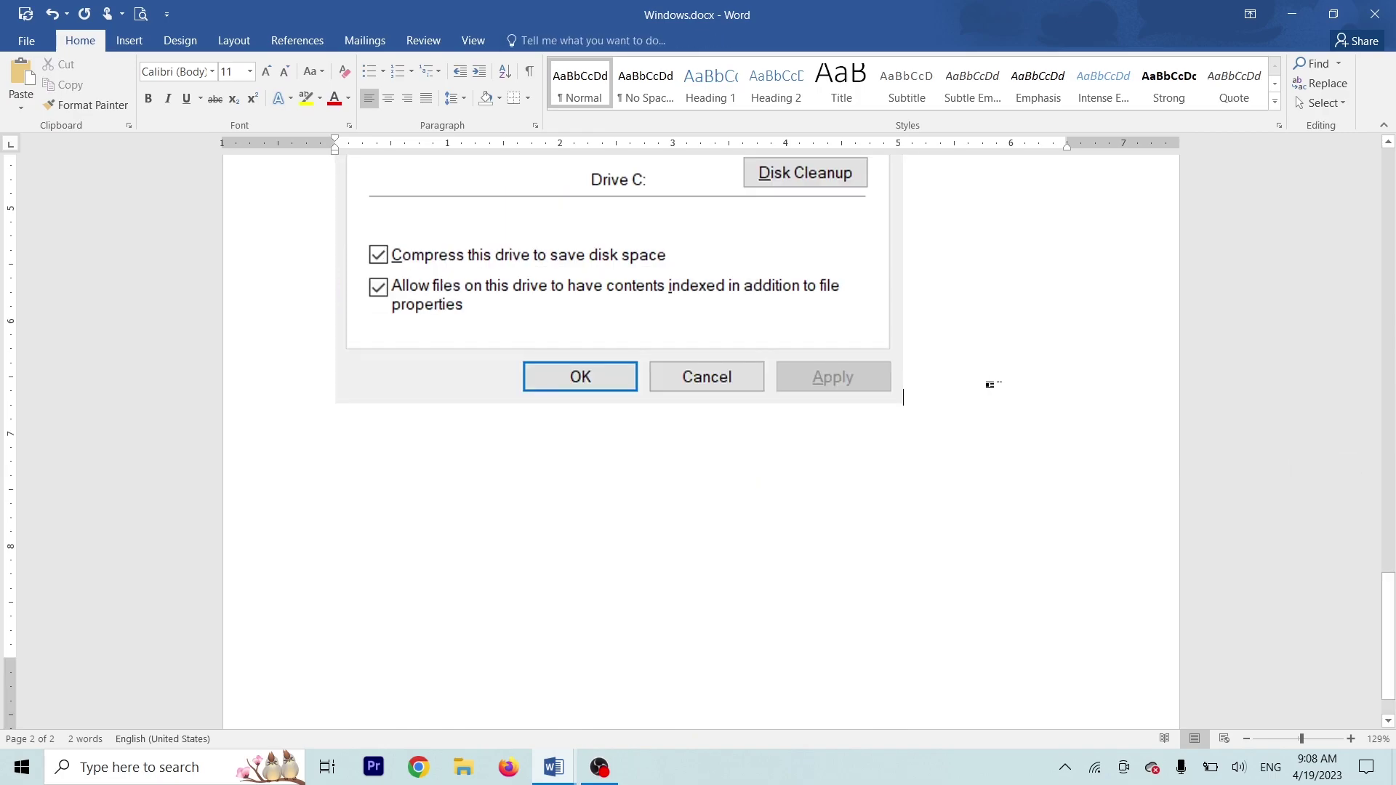
pyautogui.write('Q')
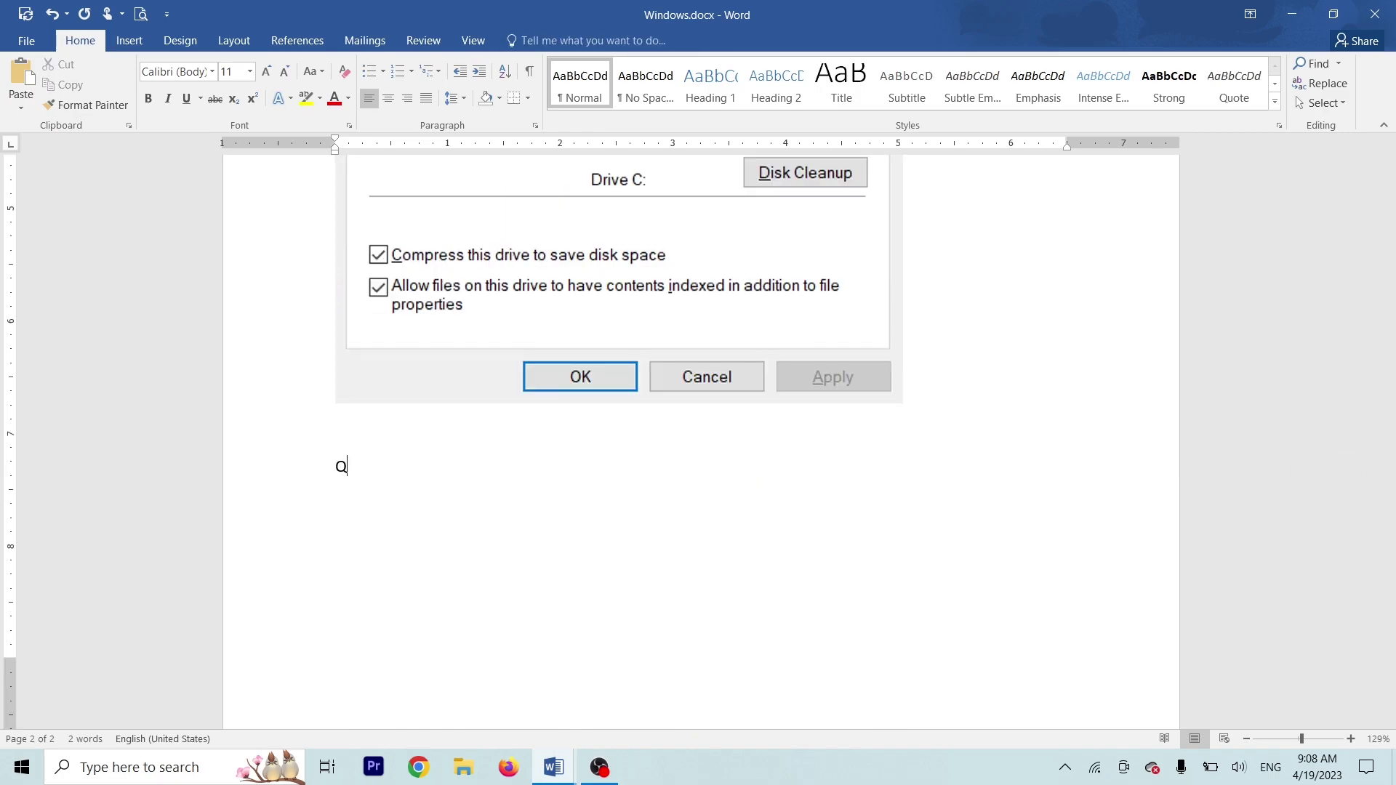
pyautogui.write('.3')
pyautogui.press('Return')
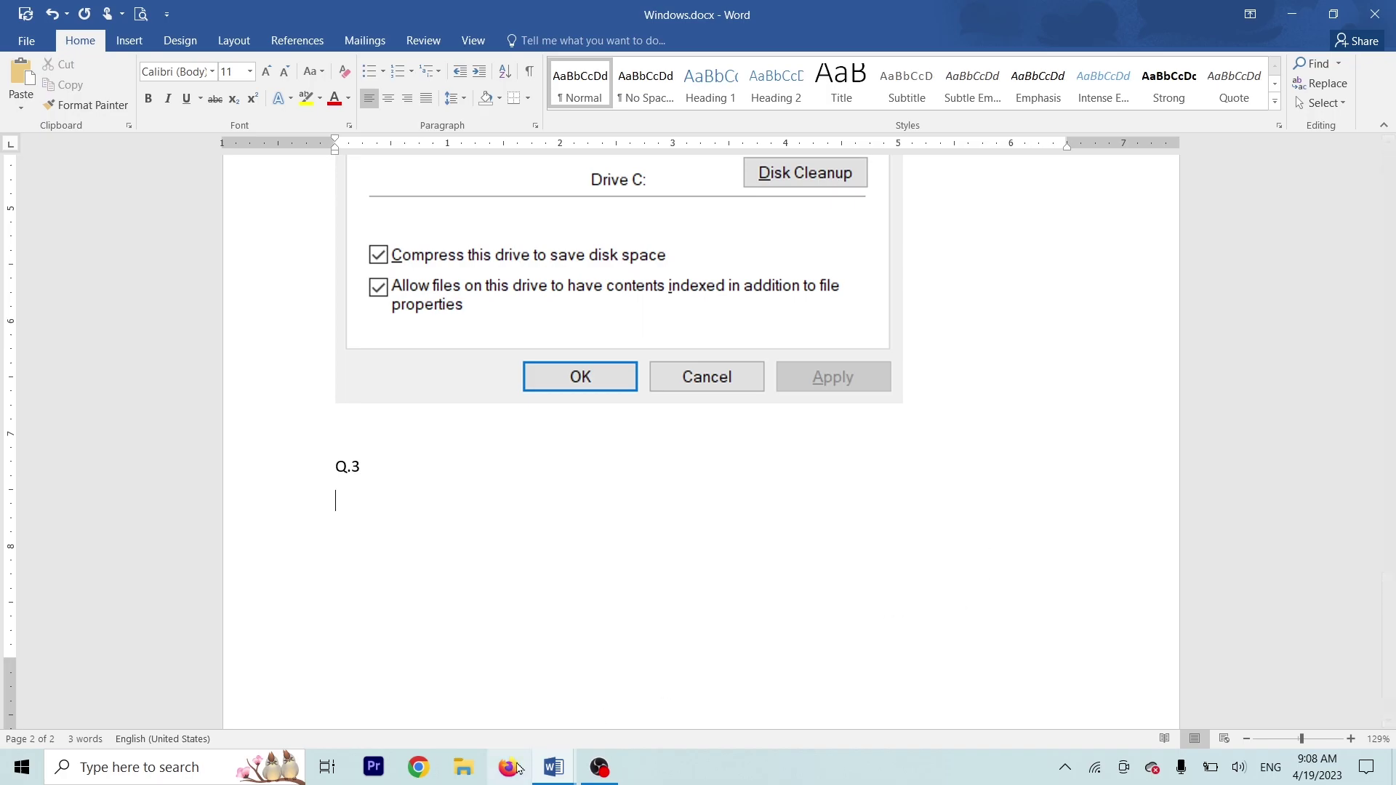
# - Check question 23 in the Windows My creation.DOCX question list, then return to the desktop
pyautogui.moveTo(556, 766)
pyautogui.click(499, 730)
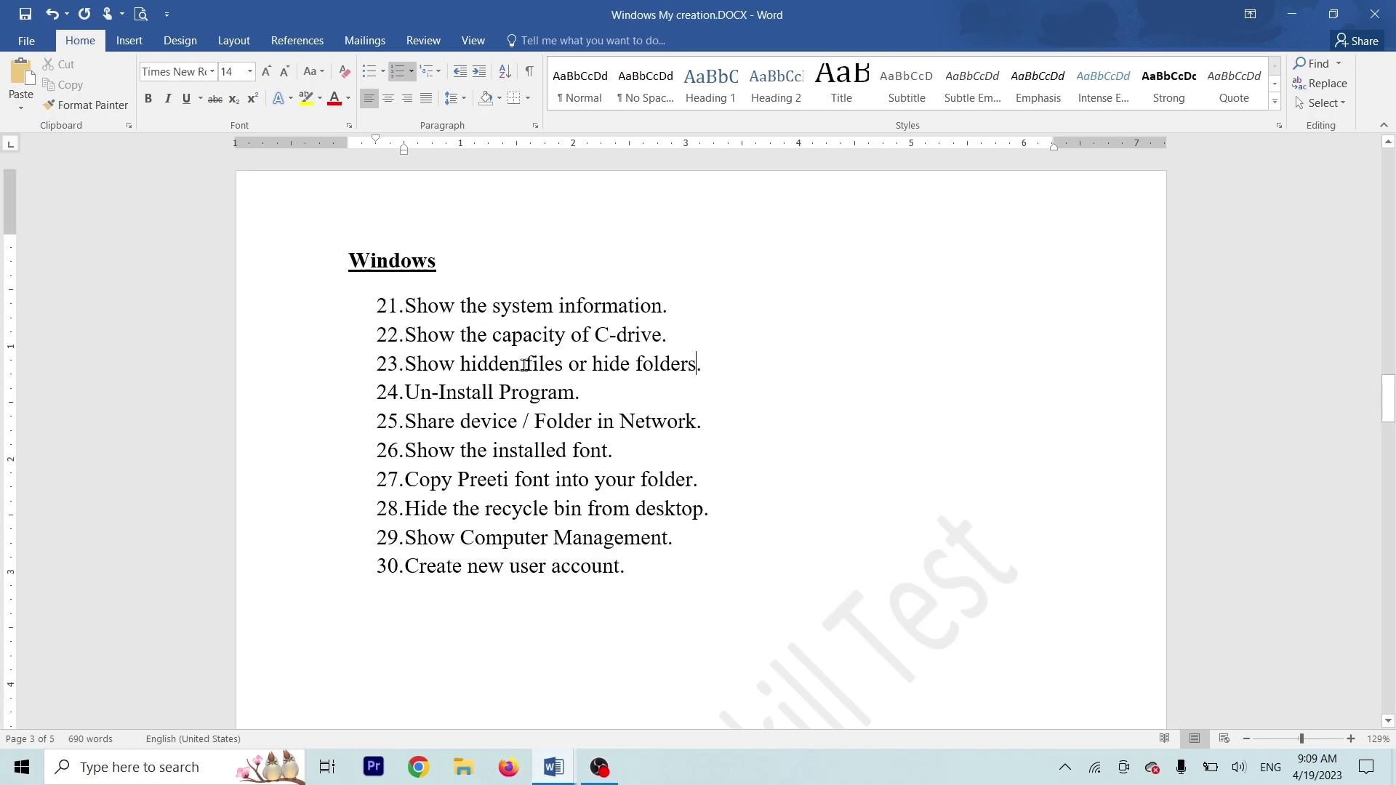
pyautogui.click(1291, 13)
pyautogui.click(1291, 12)
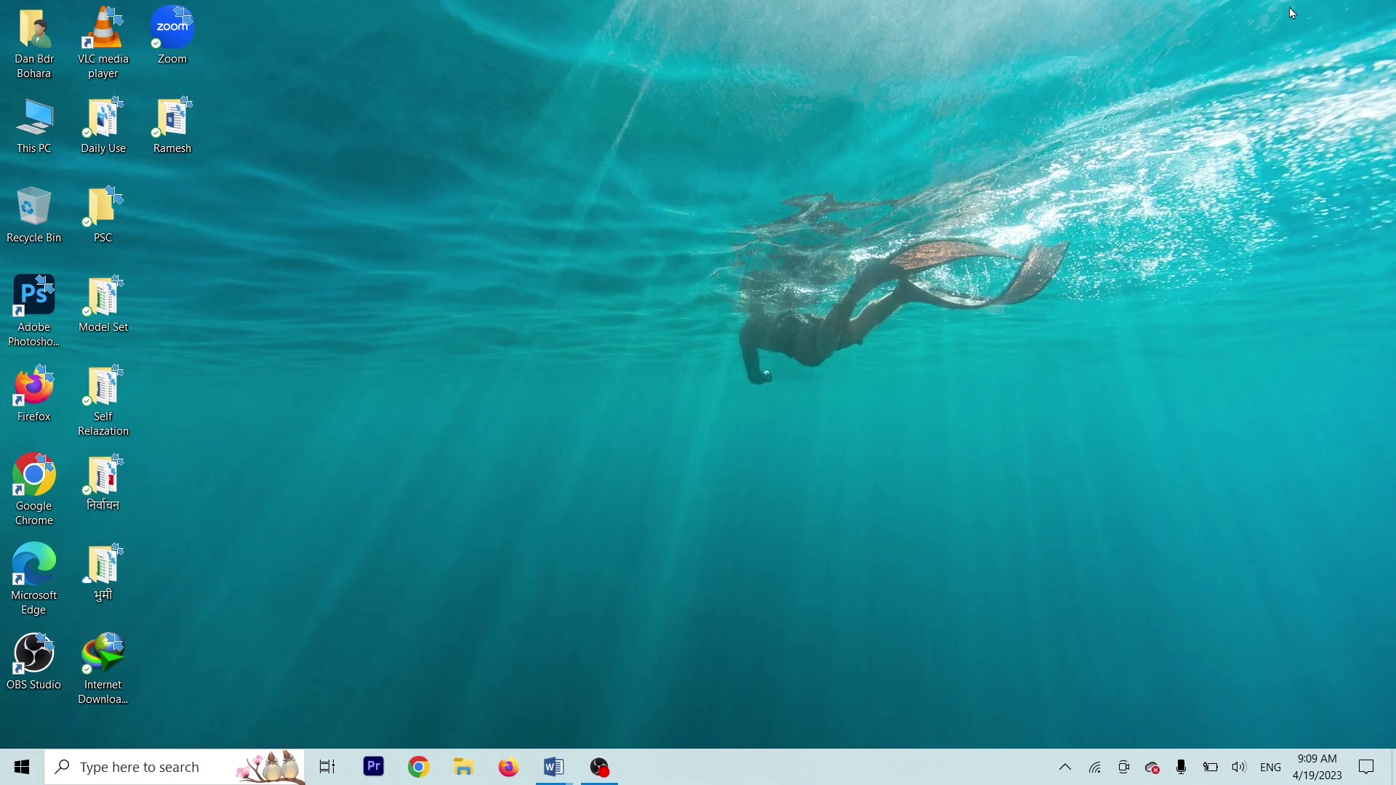
# - Search Windows for "folder op", open File Explorer Options, and move the dialog clear of the desktop icons
pyautogui.click(2, 769)
pyautogui.write('folder')
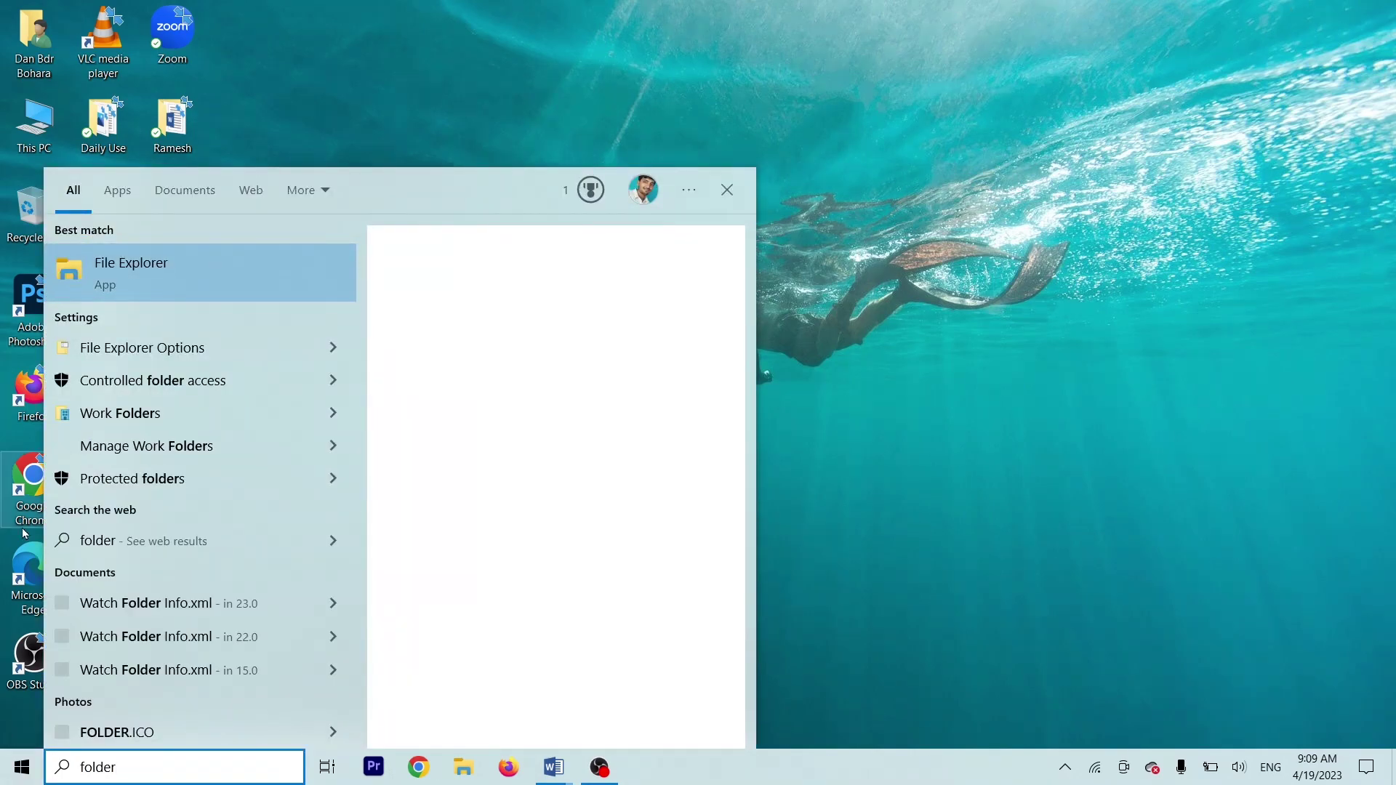
pyautogui.write(' op')
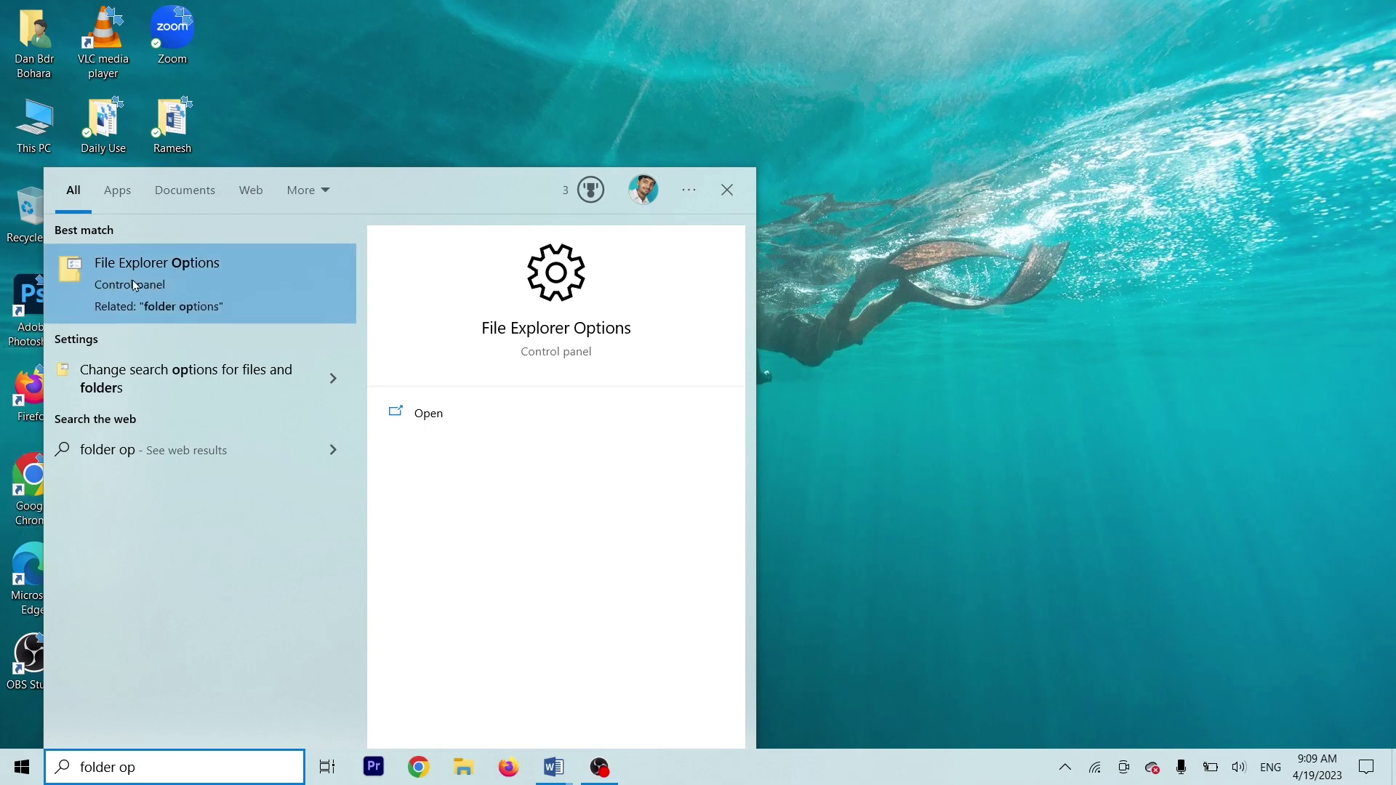
pyautogui.click(191, 288)
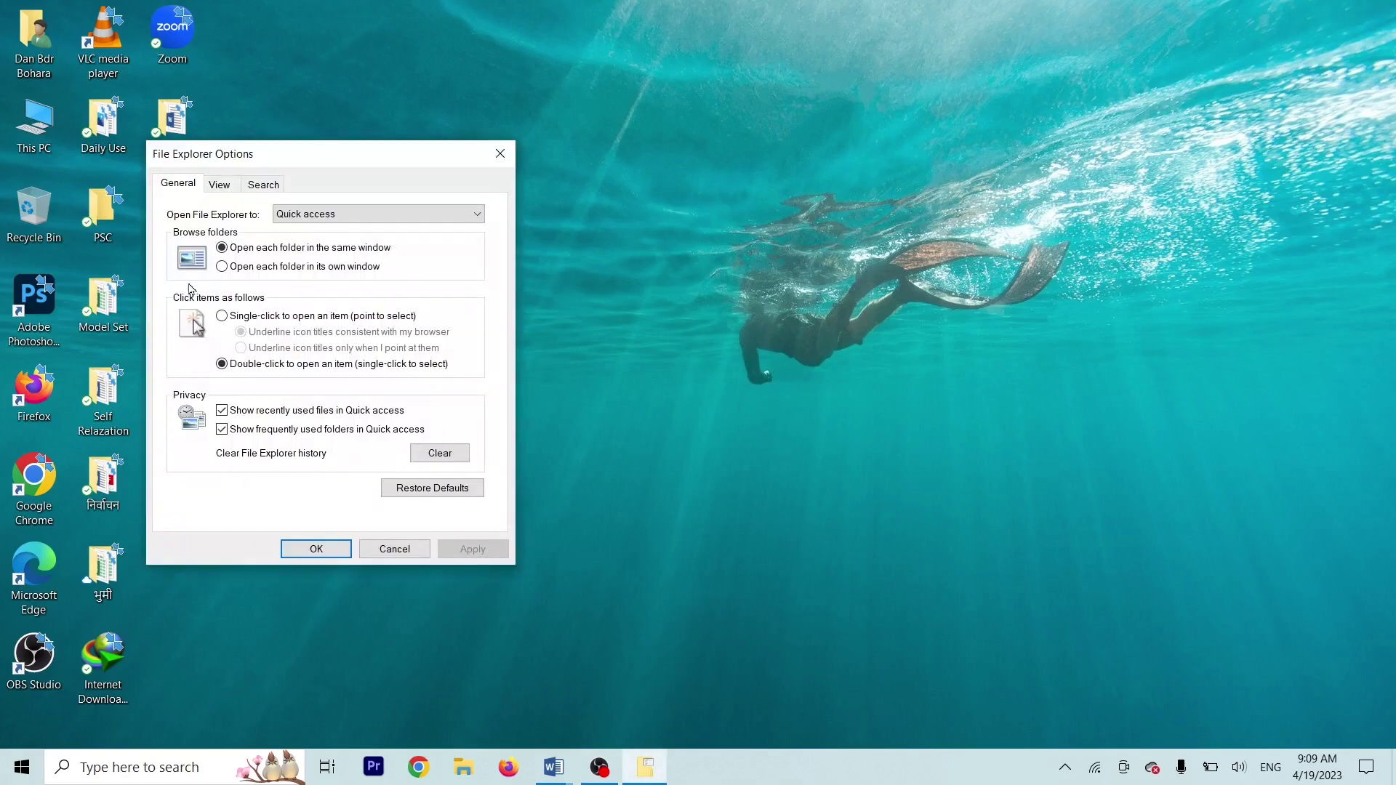
pyautogui.moveTo(277, 159); pyautogui.dragTo(415, 109)
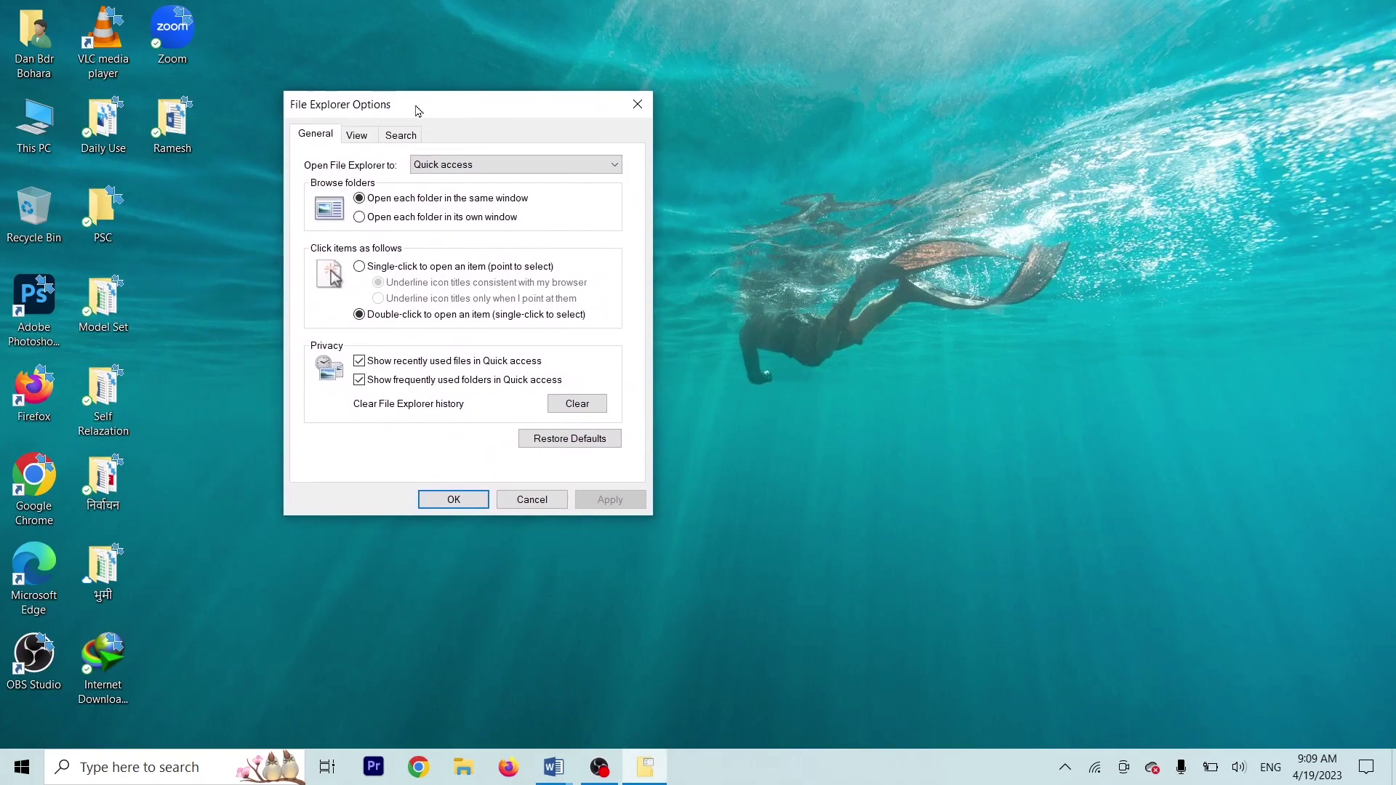
# - Select "Show hidden files, folders, and drives" in the advanced view settings of File Explorer Options
pyautogui.click(356, 137)
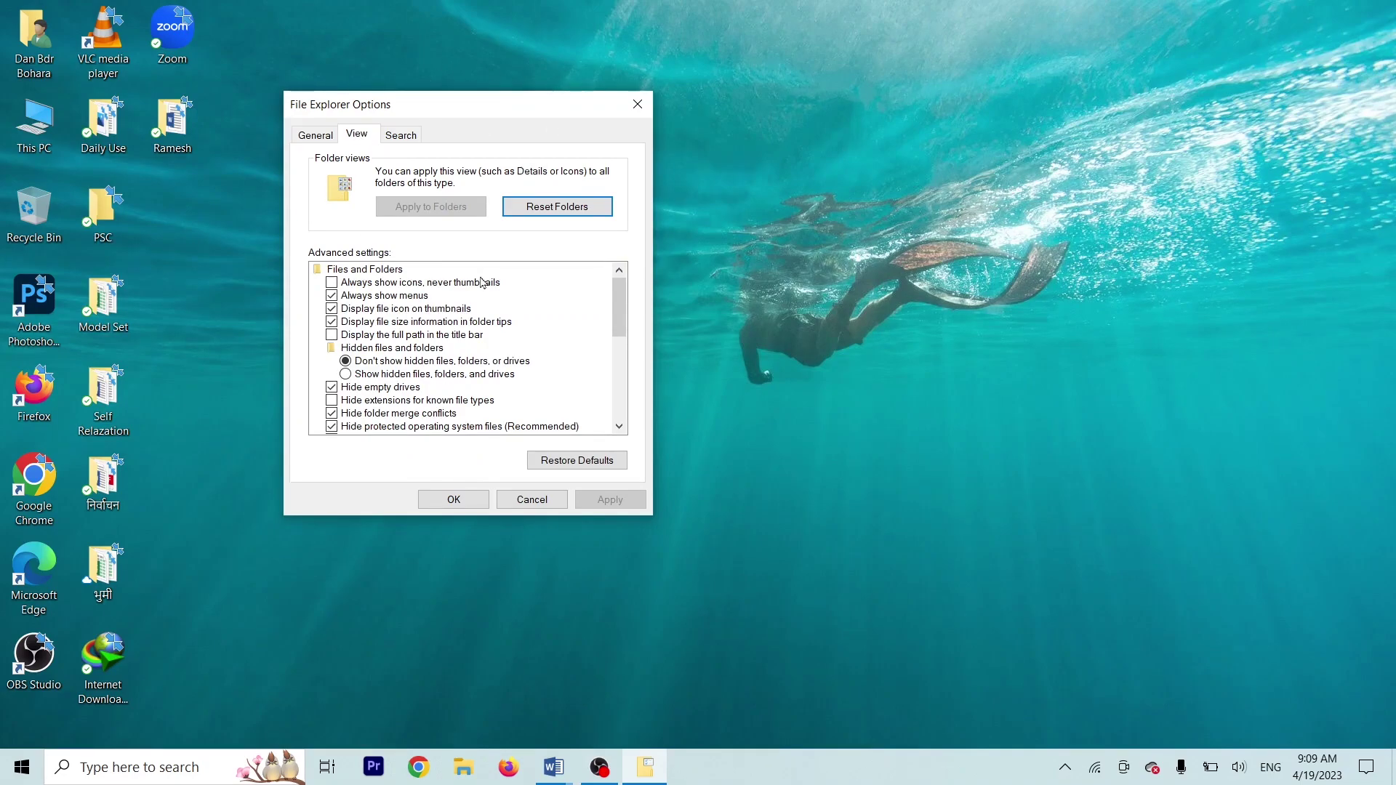
pyautogui.click(461, 375)
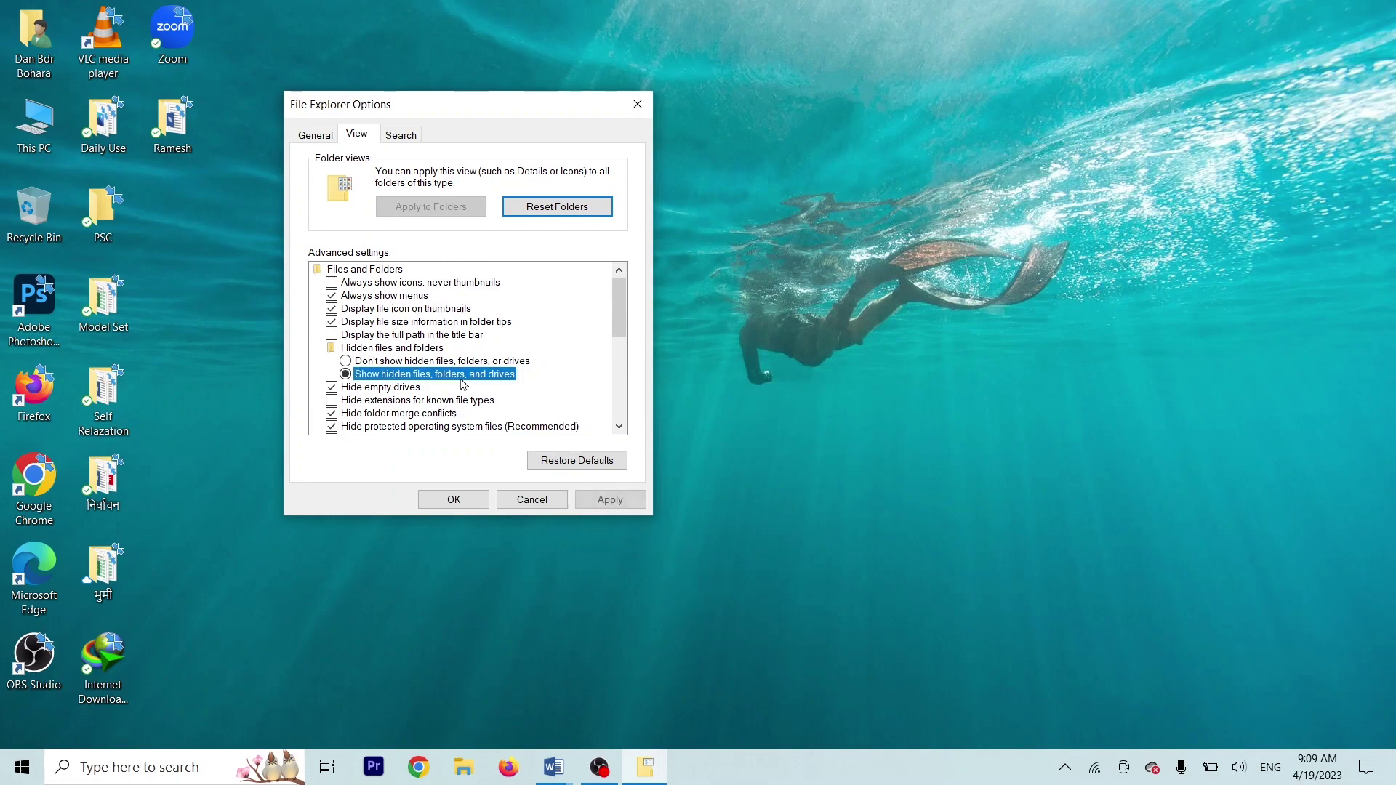
pyautogui.click(378, 362)
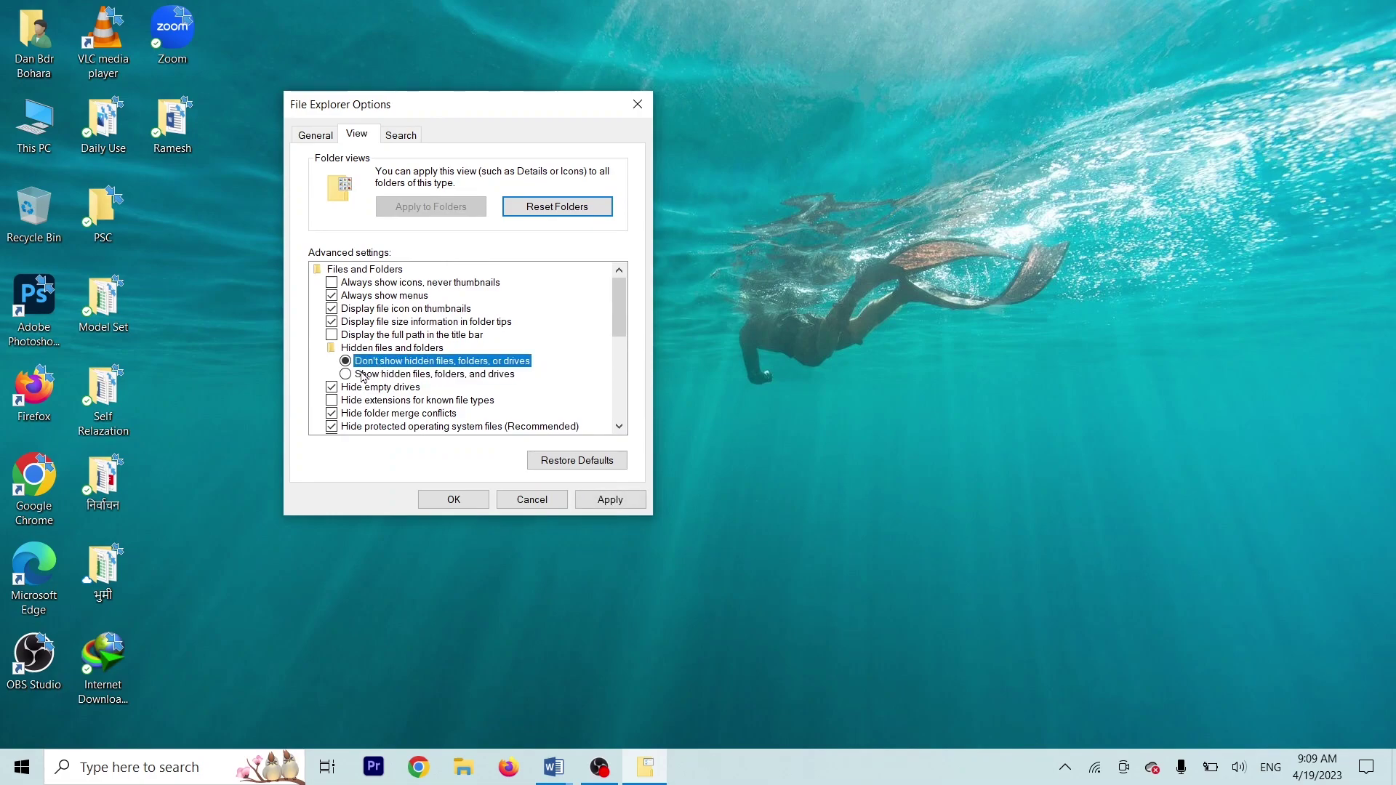
pyautogui.click(363, 374)
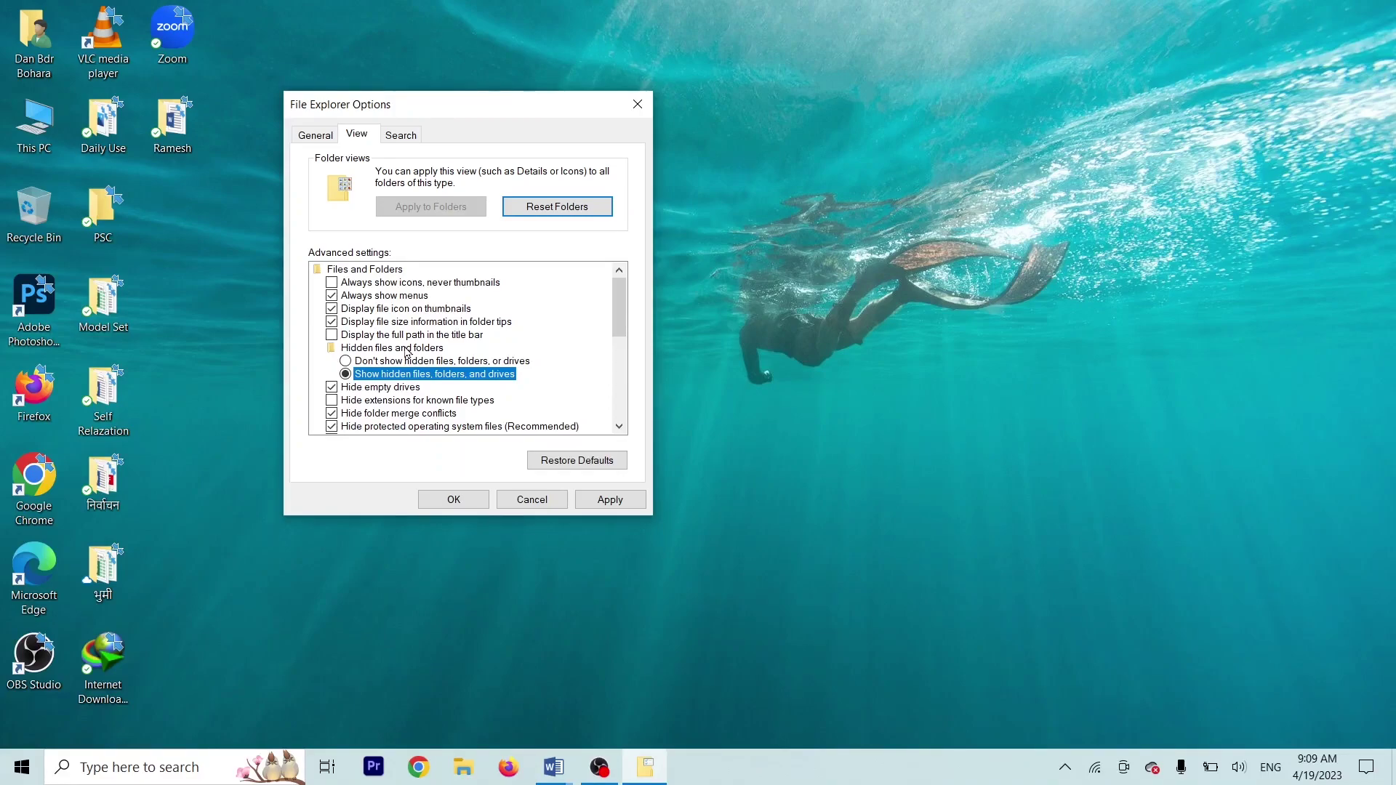
pyautogui.click(379, 363)
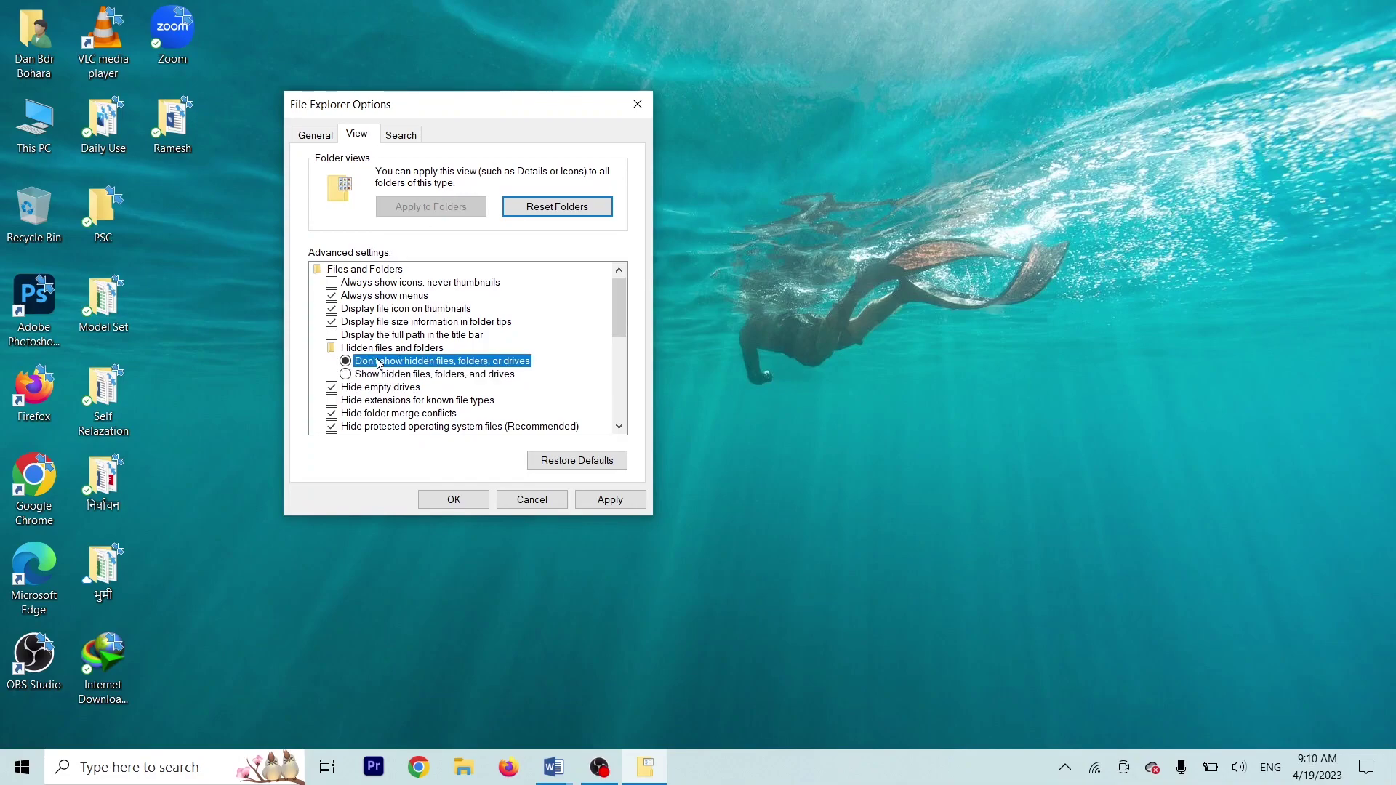
pyautogui.click(379, 374)
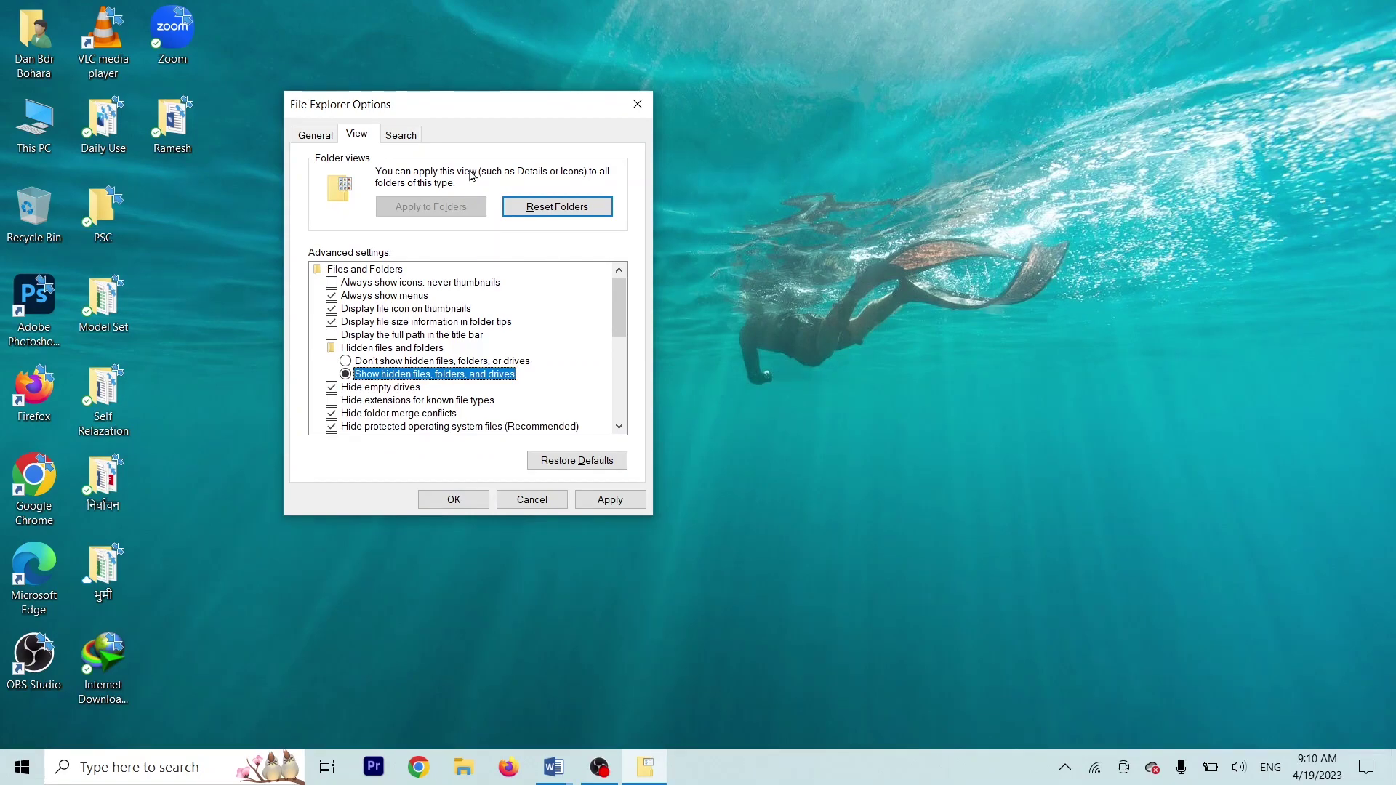
# - Copy a screenshot of only the File Explorer Options dialog, close it, and paste the screenshot below "Q.3" in Windows.docx
pyautogui.moveTo(347, 104); pyautogui.dragTo(469, 112)
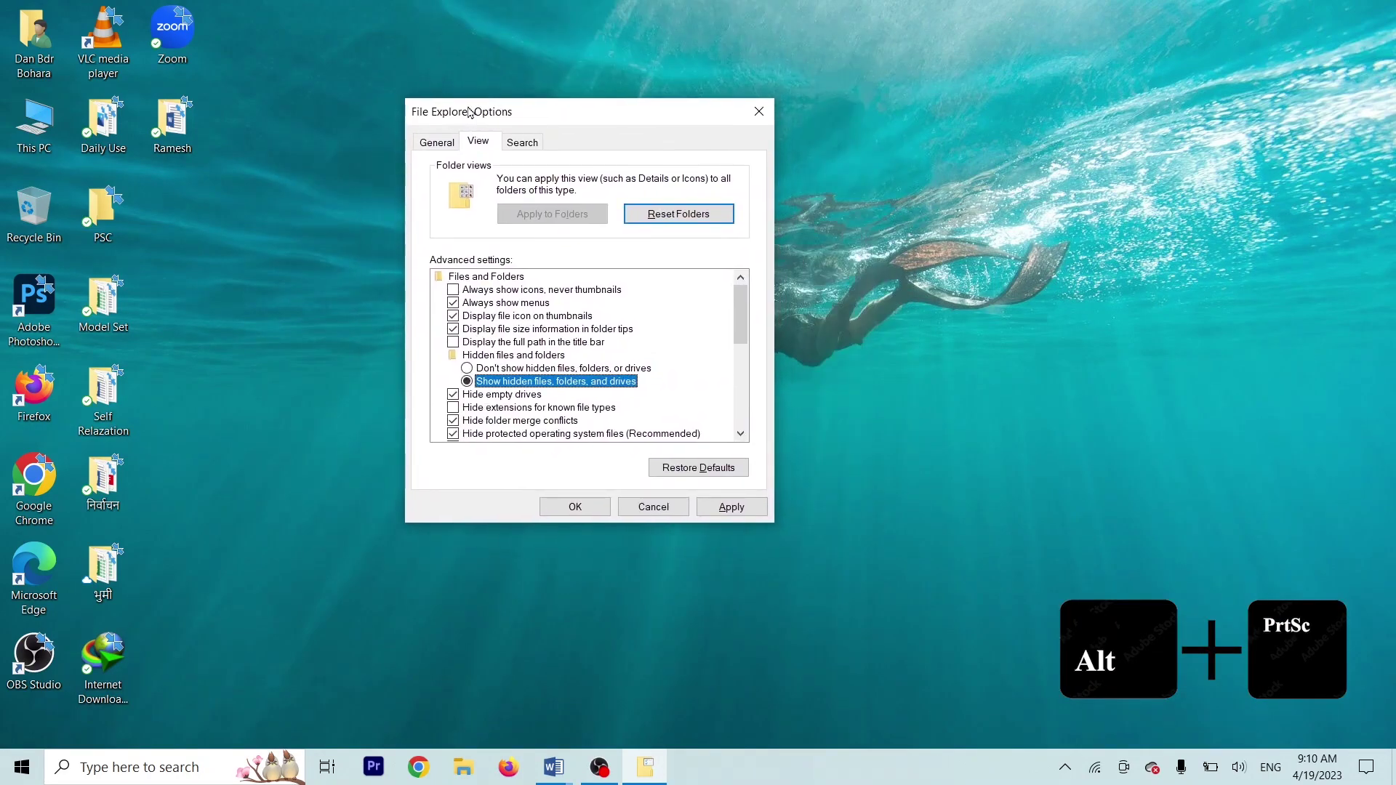
pyautogui.click(758, 113)
pyautogui.moveTo(554, 757)
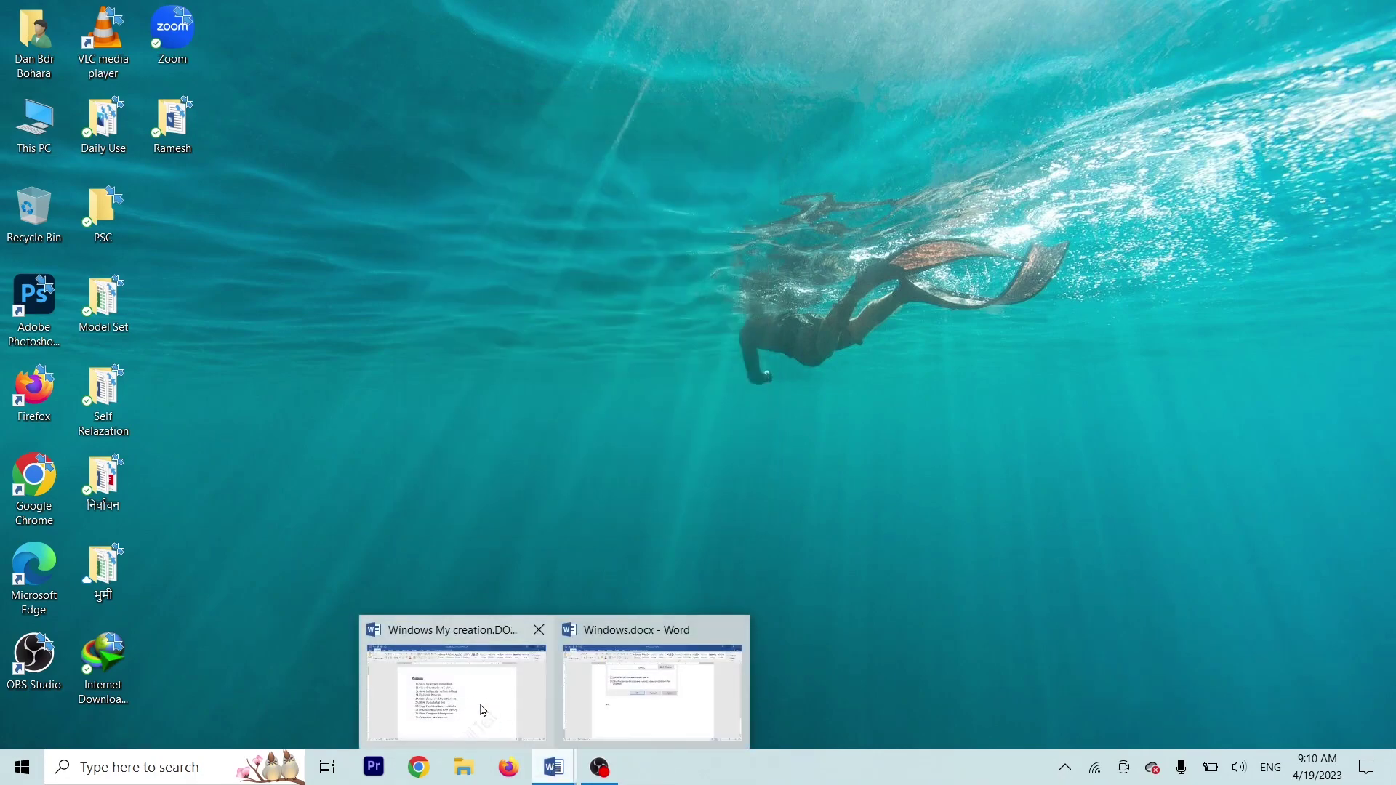
pyautogui.click(638, 705)
pyautogui.click(451, 561)
pyautogui.hotkey('ctrl', 'v')
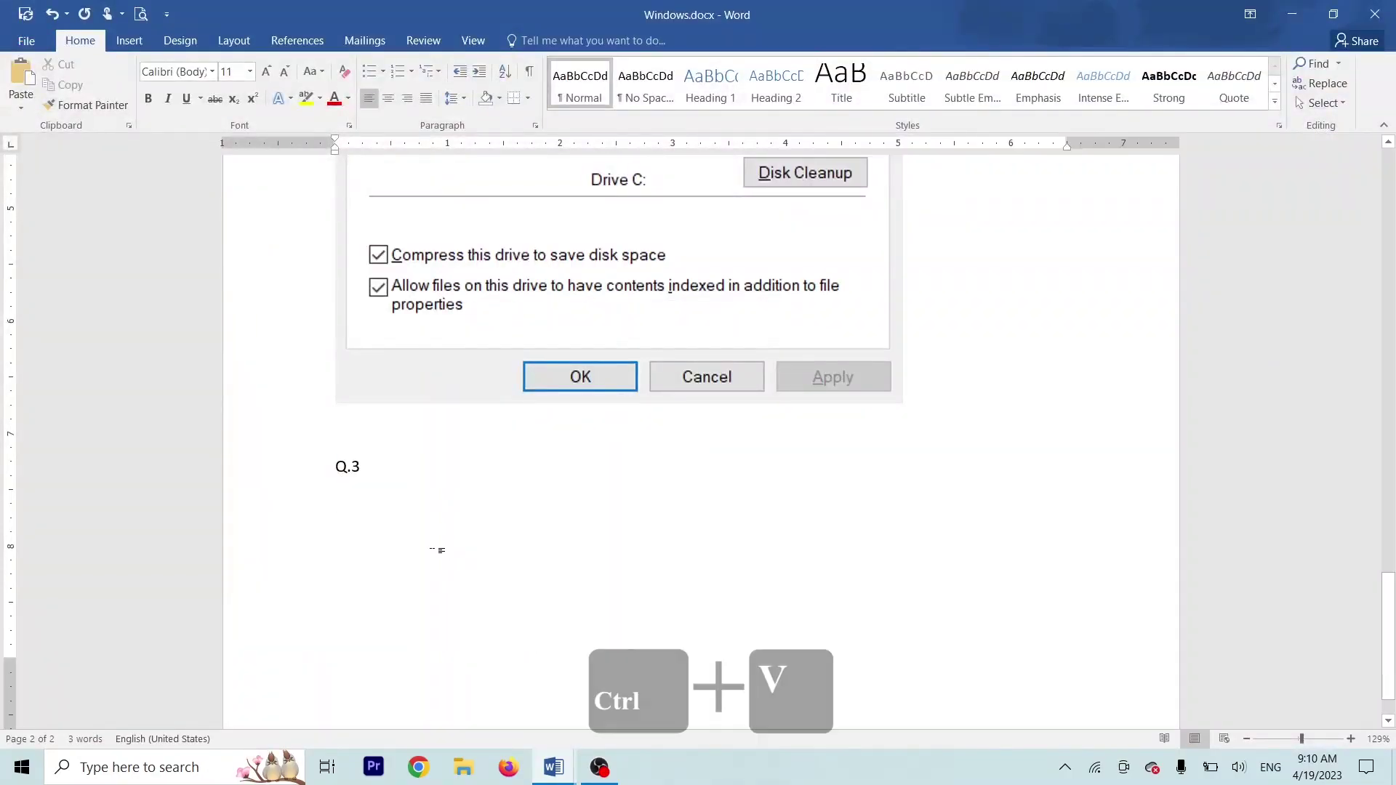
# - Enter the label "Q.4." below the File Explorer Options screenshot and start a new line
pyautogui.moveTo(1389, 620); pyautogui.dragTo(1392, 659)
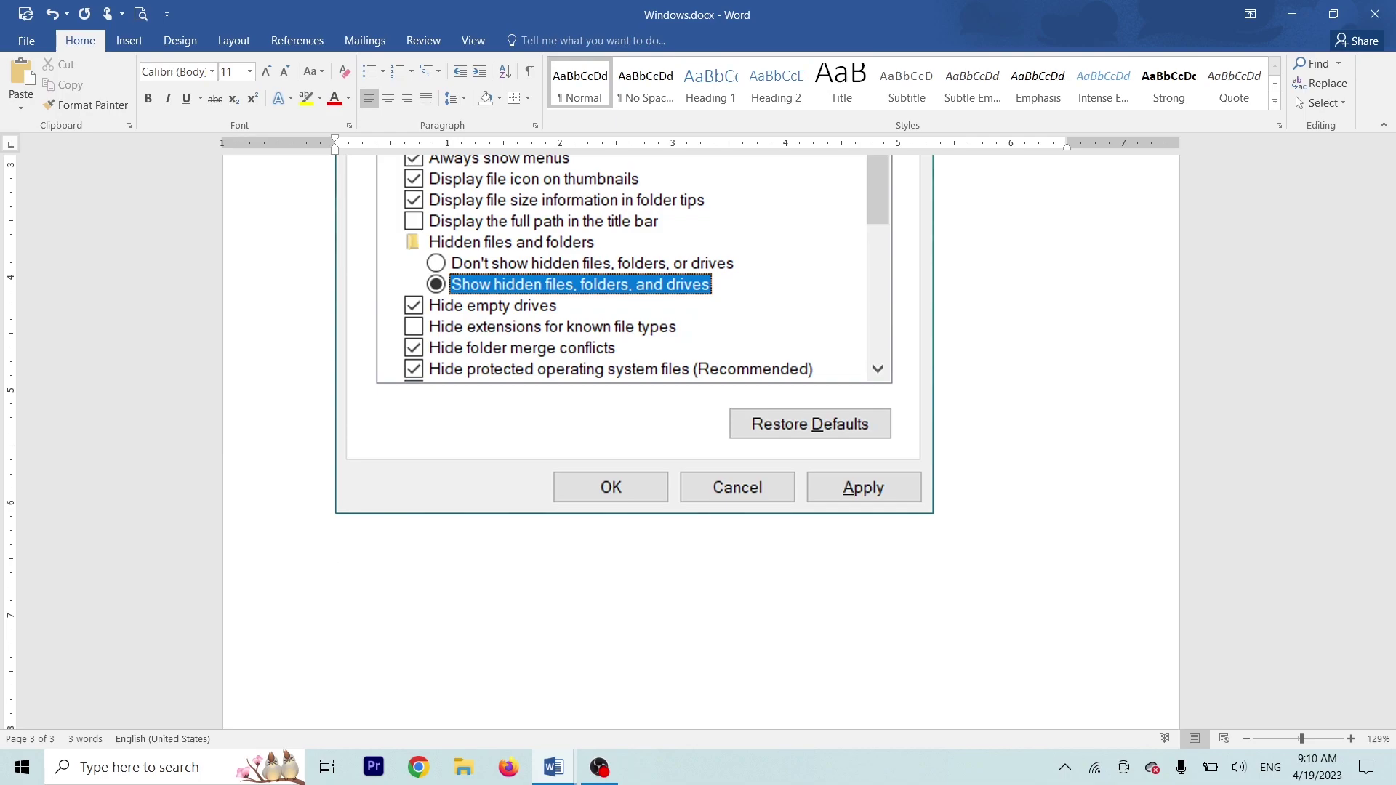
pyautogui.write('Q.4.')
pyautogui.press('Return')
# - Minimize the document to return to the desktop and open This PC
pyautogui.click(1293, 14)
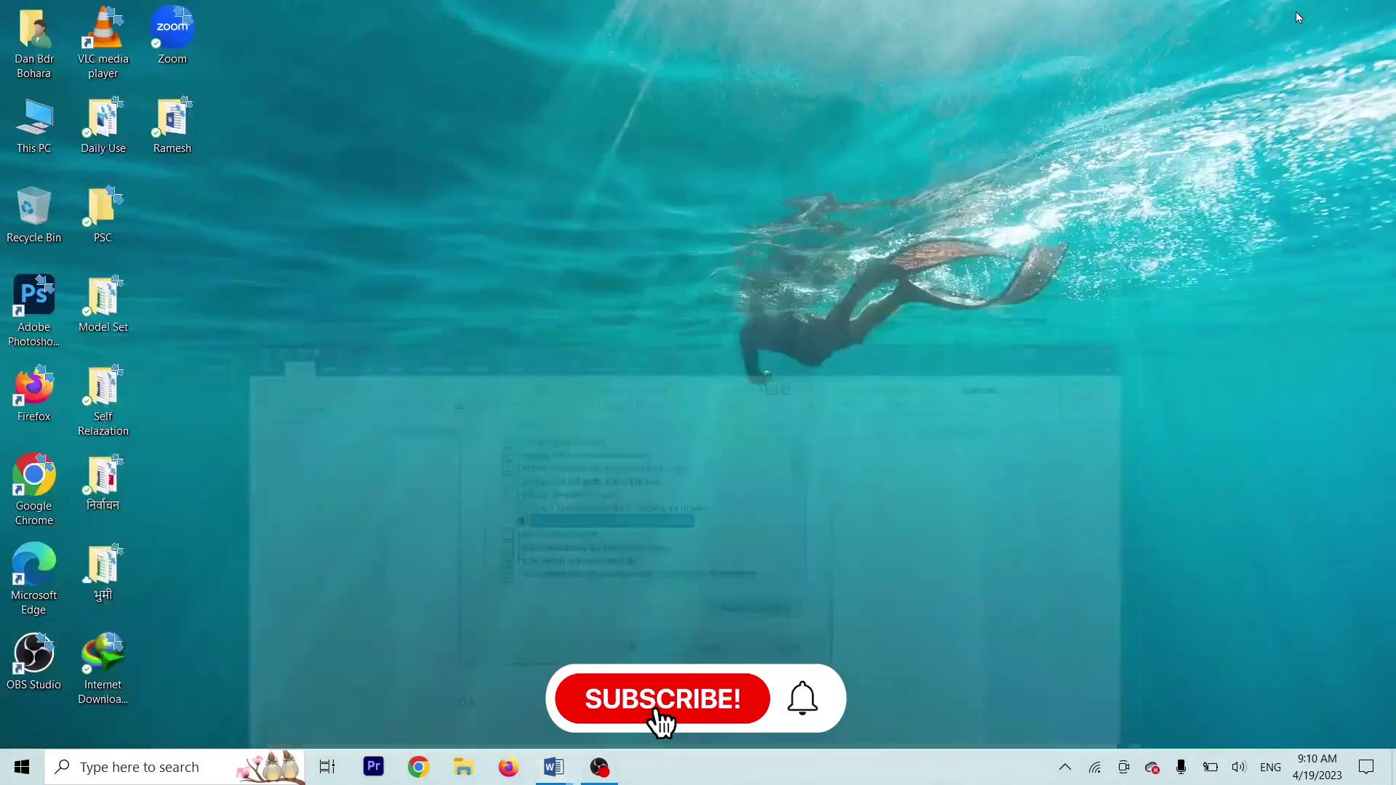
pyautogui.rightClick(377, 168)
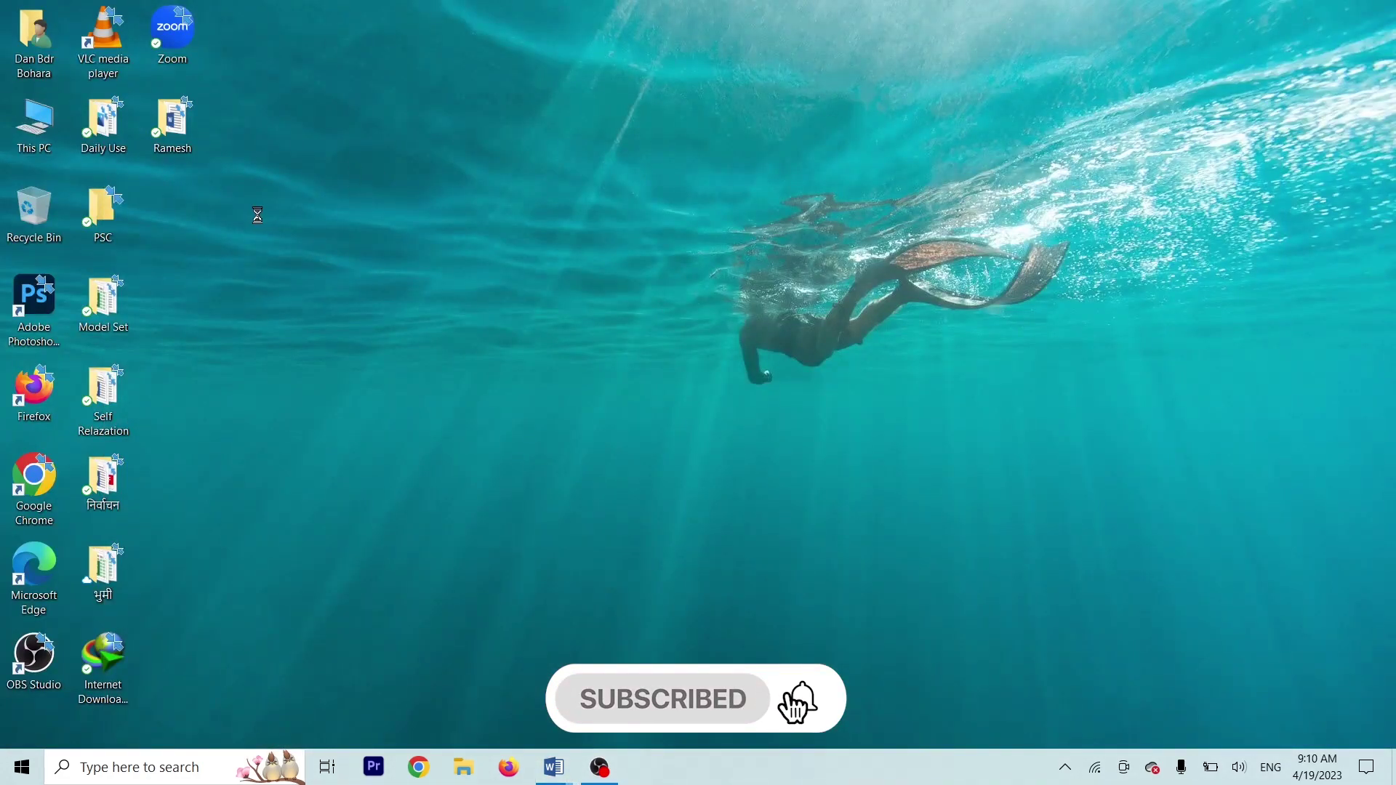
pyautogui.click(246, 227)
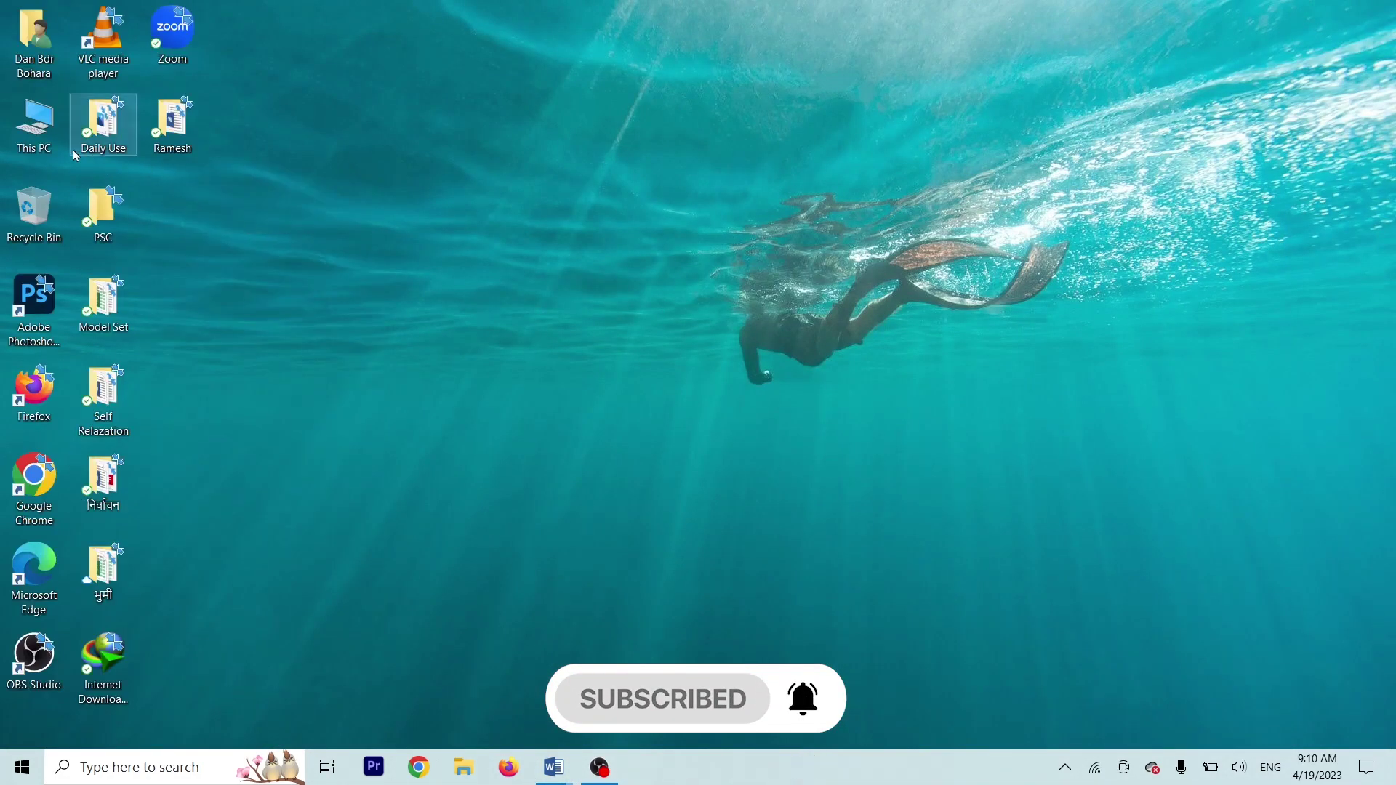
pyautogui.doubleClick(29, 135)
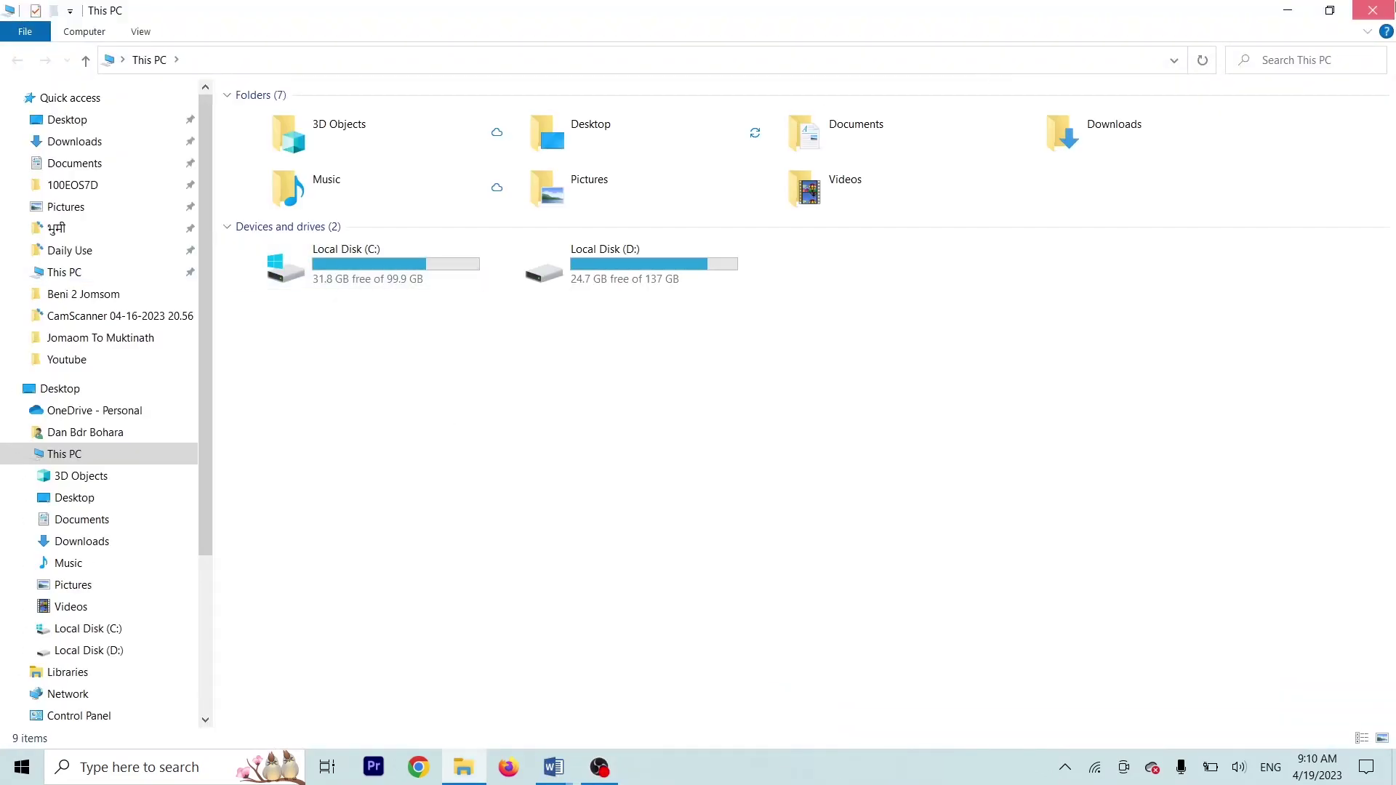
# - Close and reopen This PC, and open its folder and search options
pyautogui.click(1373, 10)
pyautogui.doubleClick(2, 139)
pyautogui.click(141, 33)
pyautogui.click(144, 33)
pyautogui.click(799, 93)
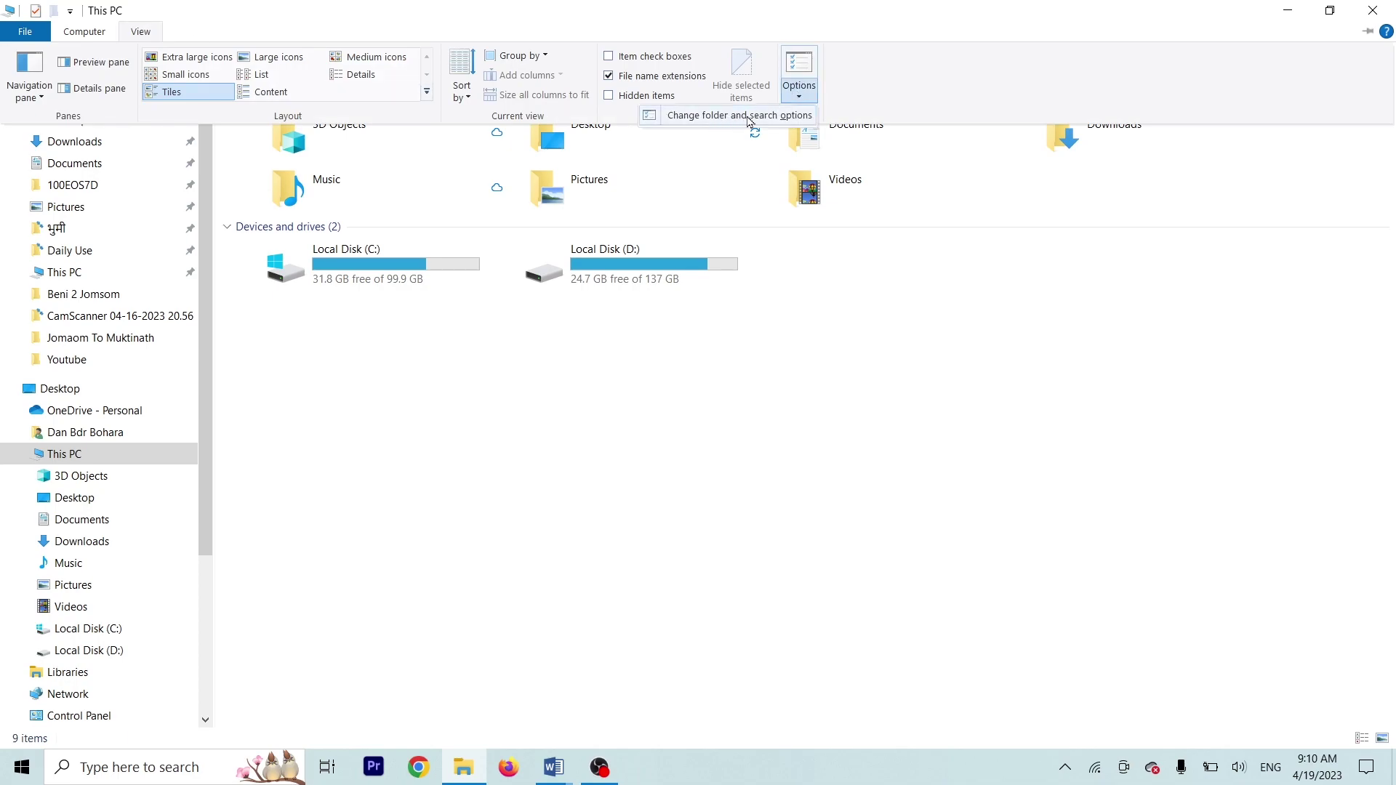
pyautogui.click(754, 122)
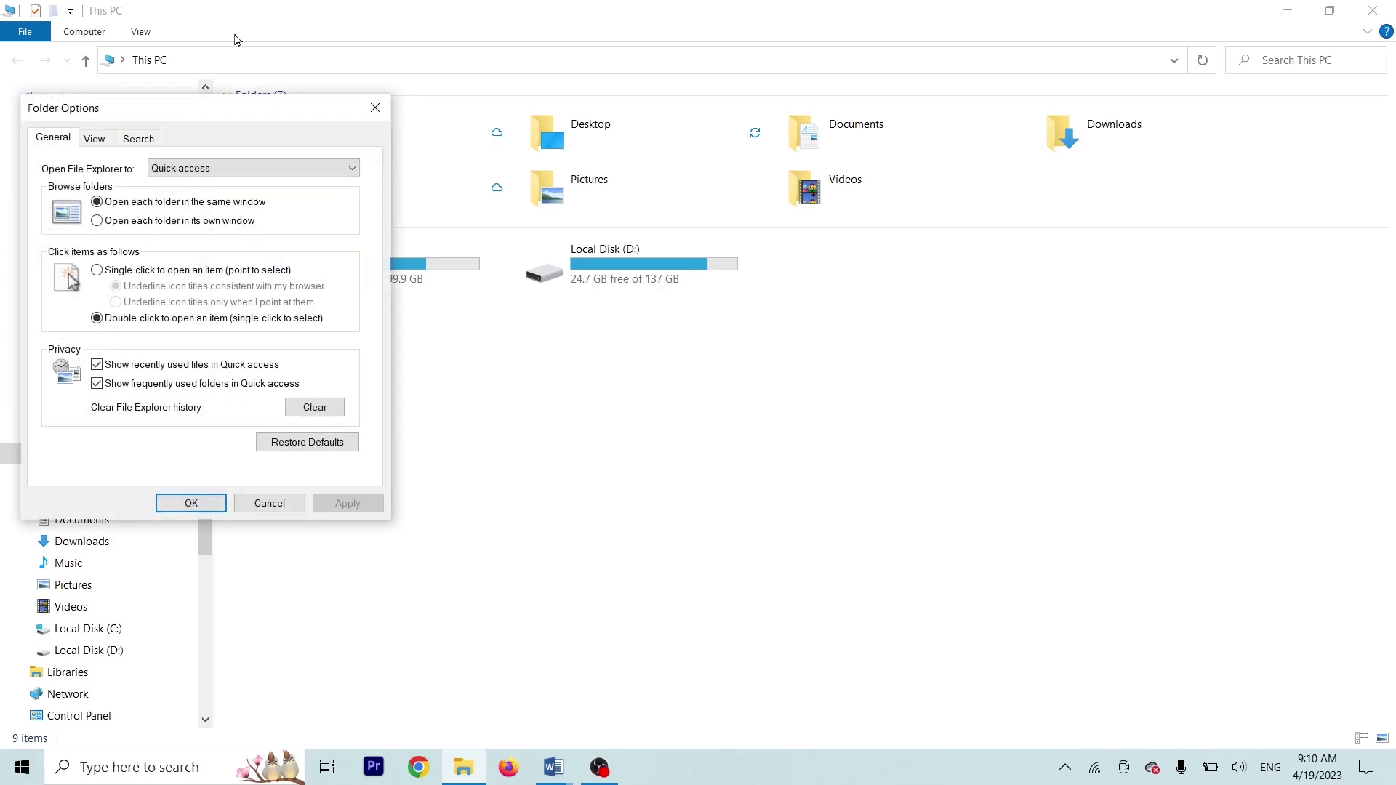
# - View the hidden files settings in the advanced view options, and close Folder Options and This PC without changes
pyautogui.moveTo(144, 114); pyautogui.dragTo(500, 68)
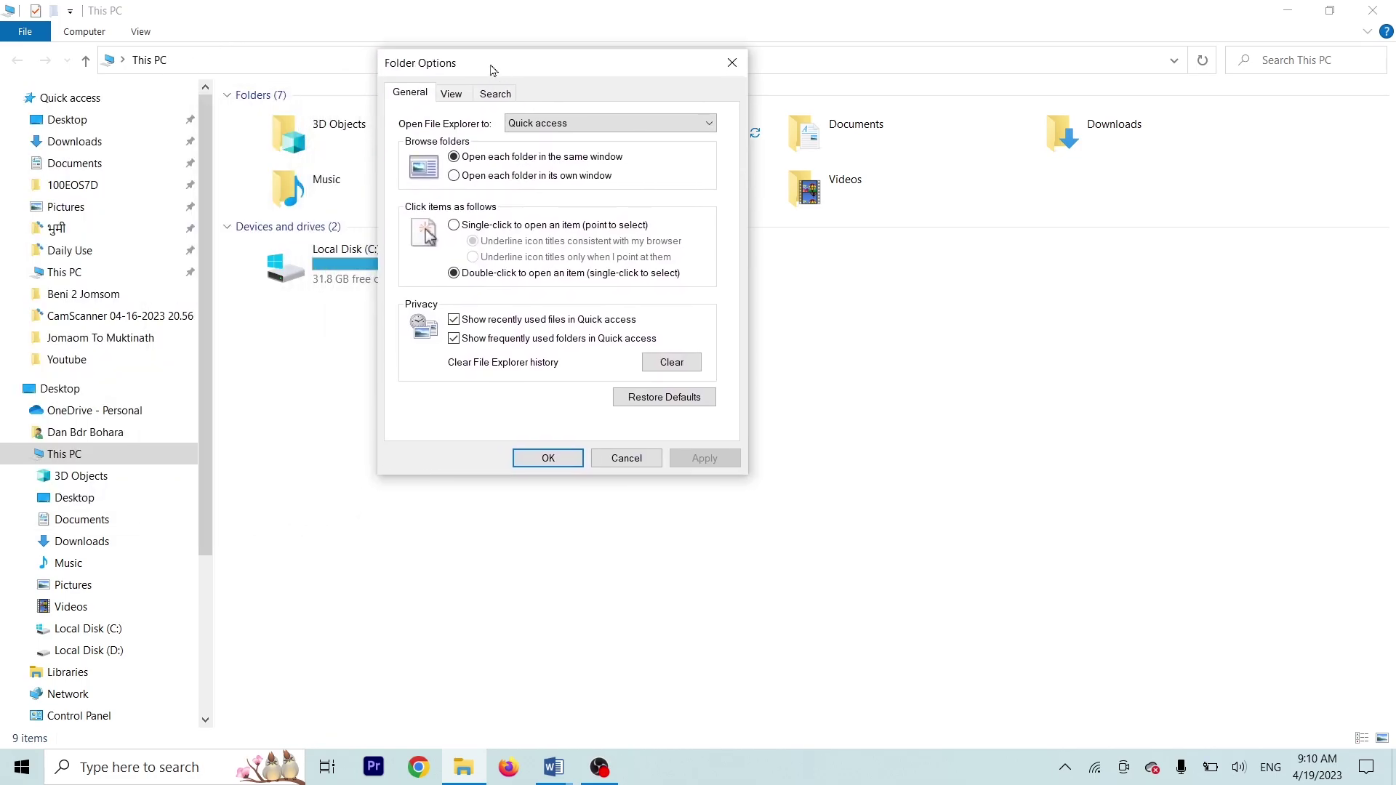
pyautogui.click(453, 94)
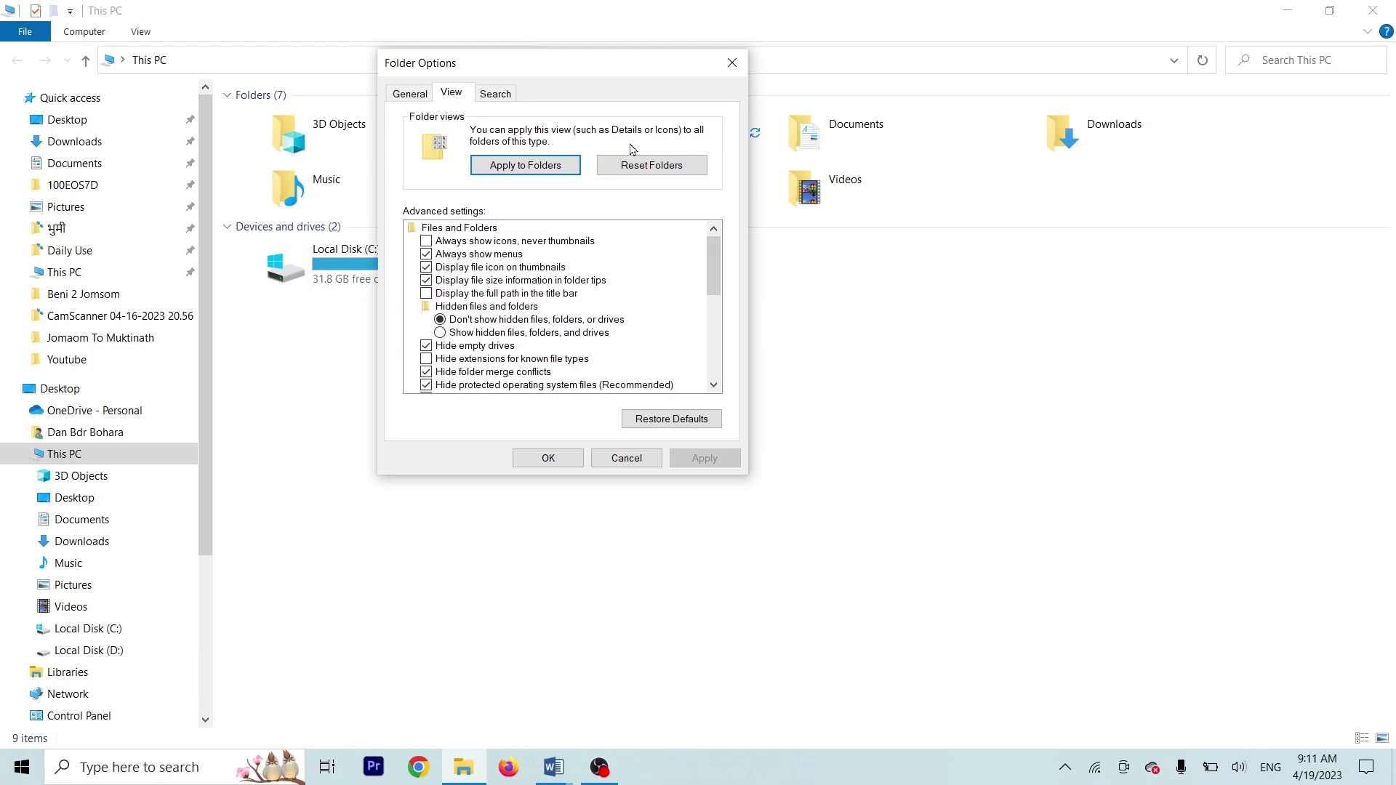
pyautogui.click(732, 64)
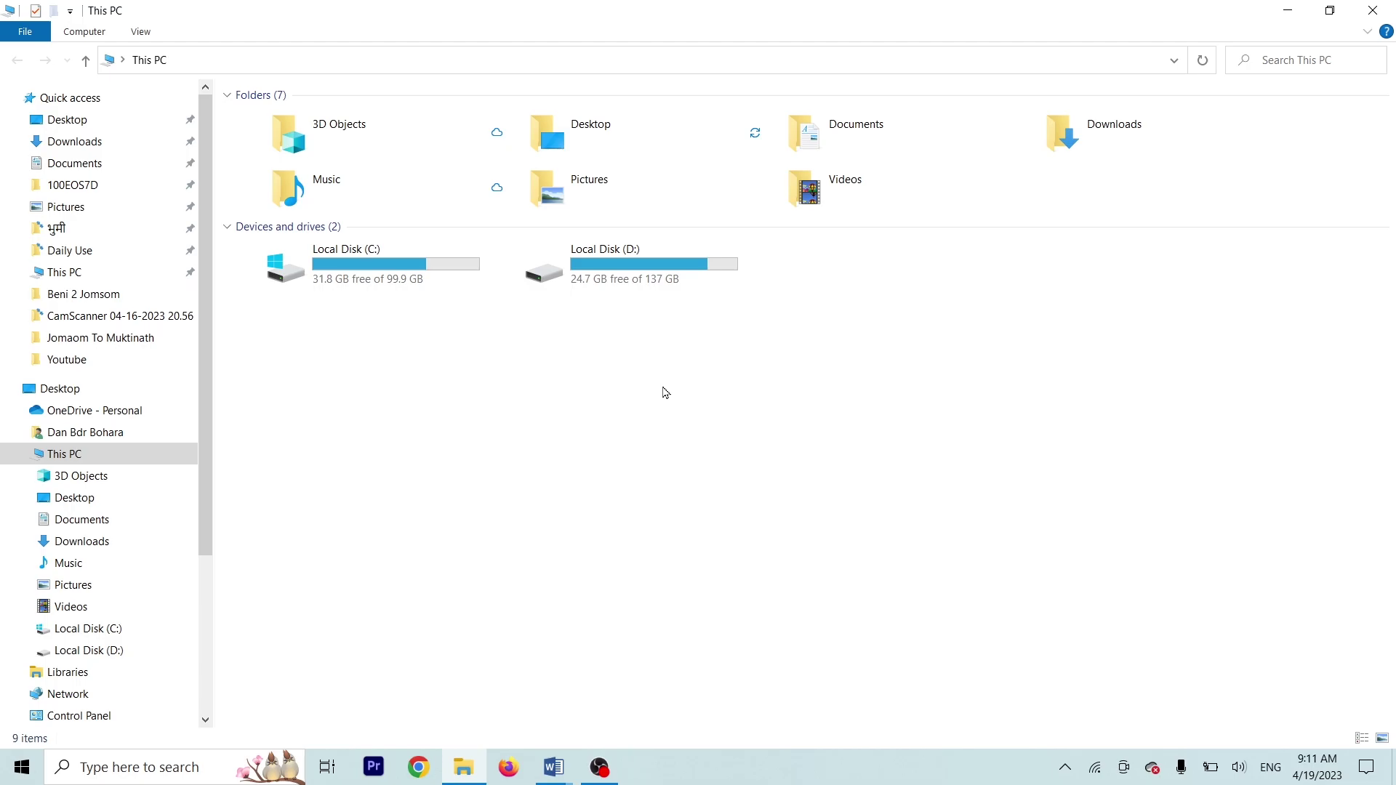
pyautogui.click(1373, 10)
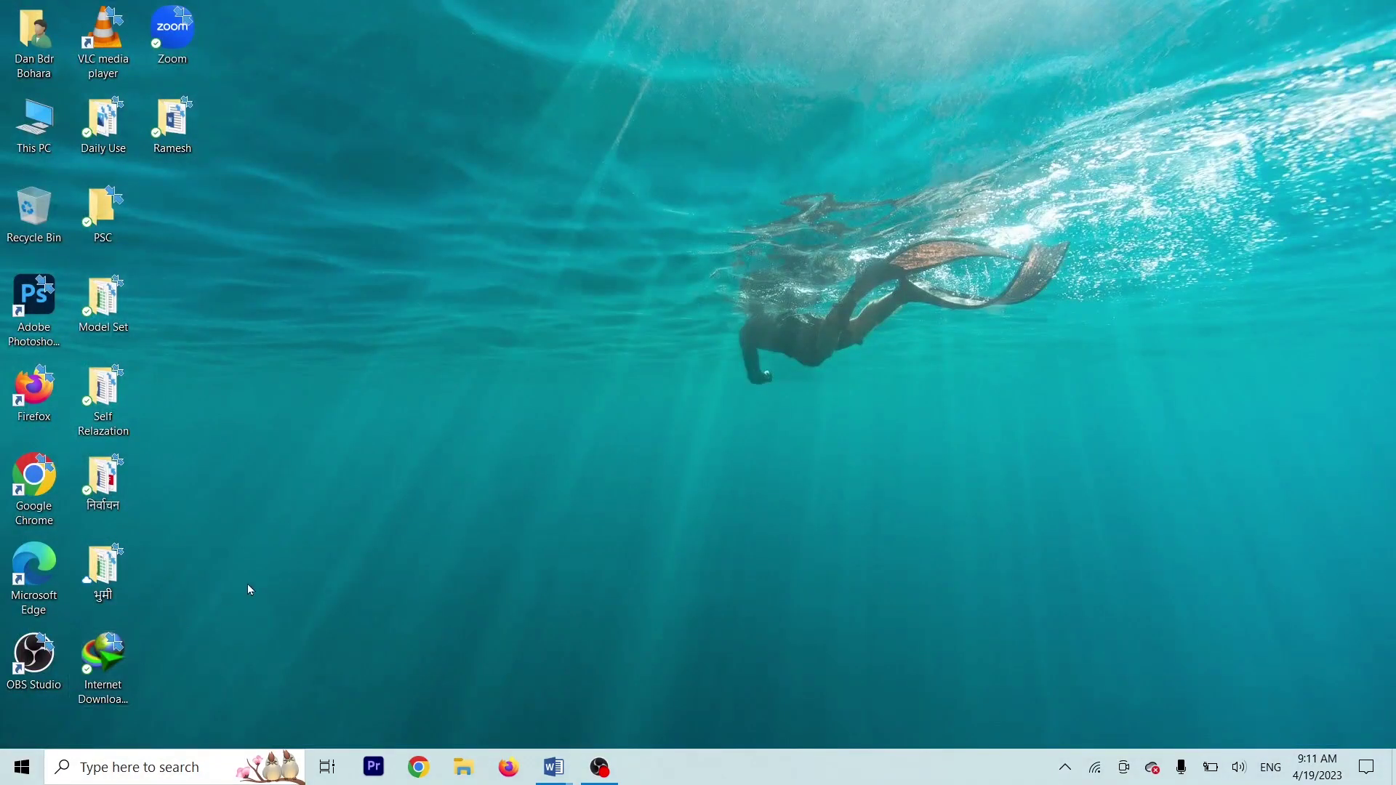
# - Check the uninstall question in Windows My creation.DOCX, minimize the document and refresh the desktop
pyautogui.rightClick(505, 545)
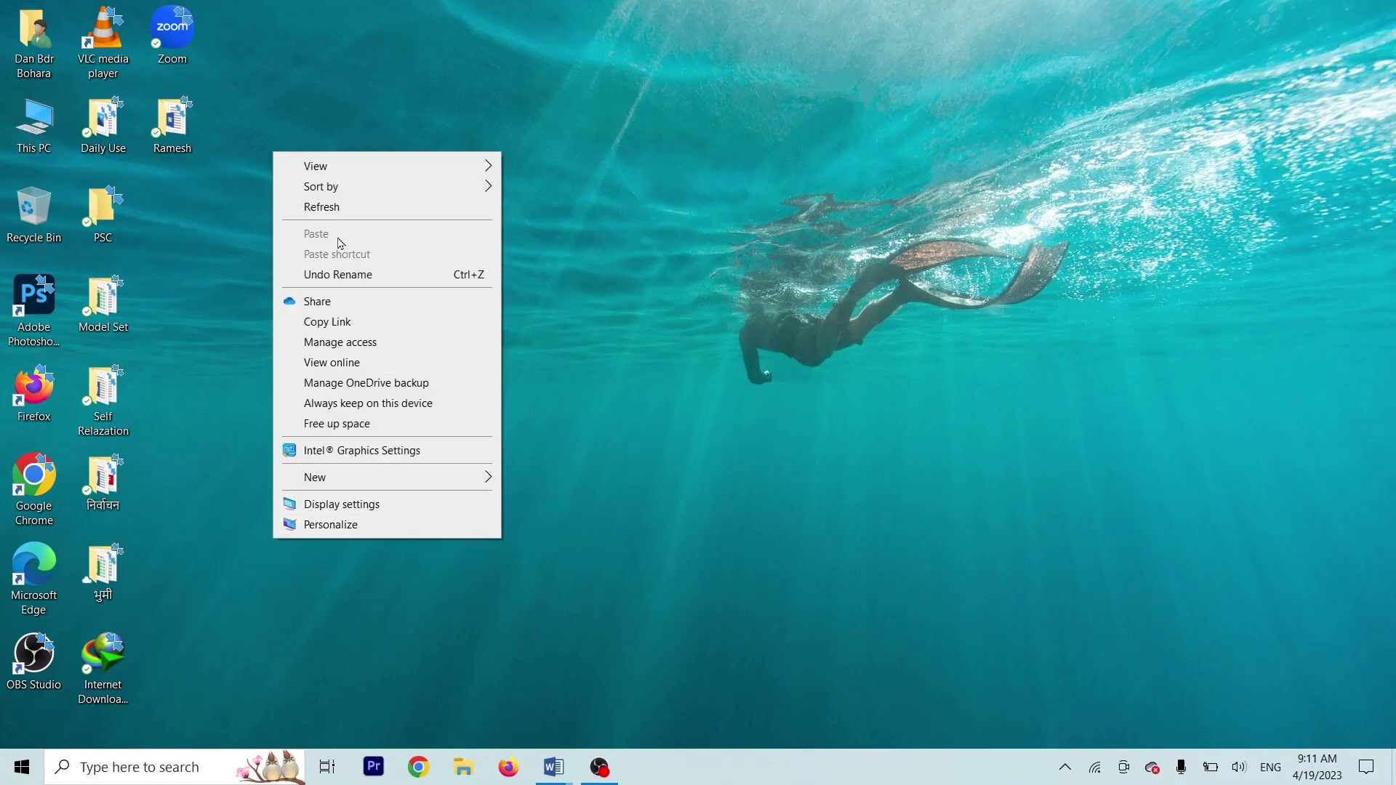
pyautogui.click(324, 209)
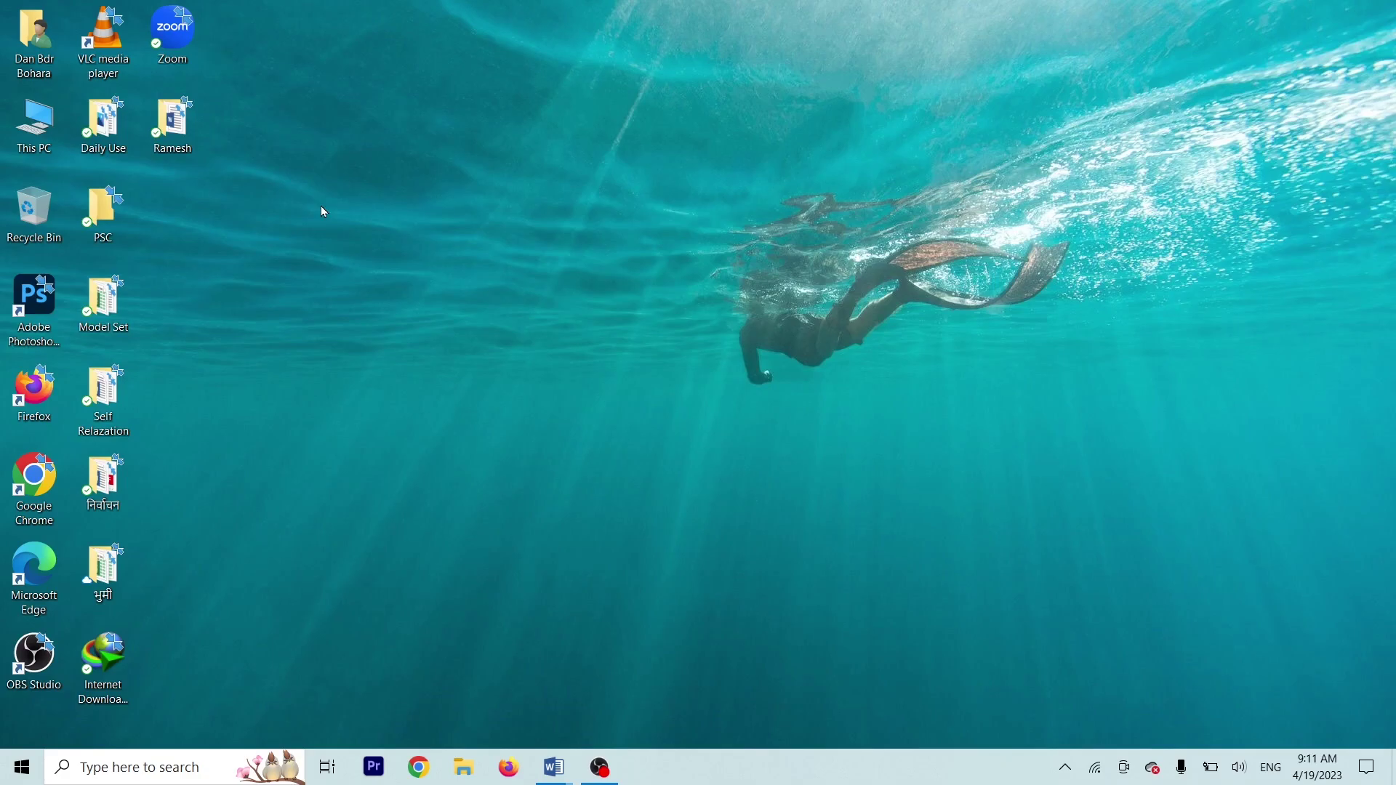
pyautogui.moveTo(566, 760)
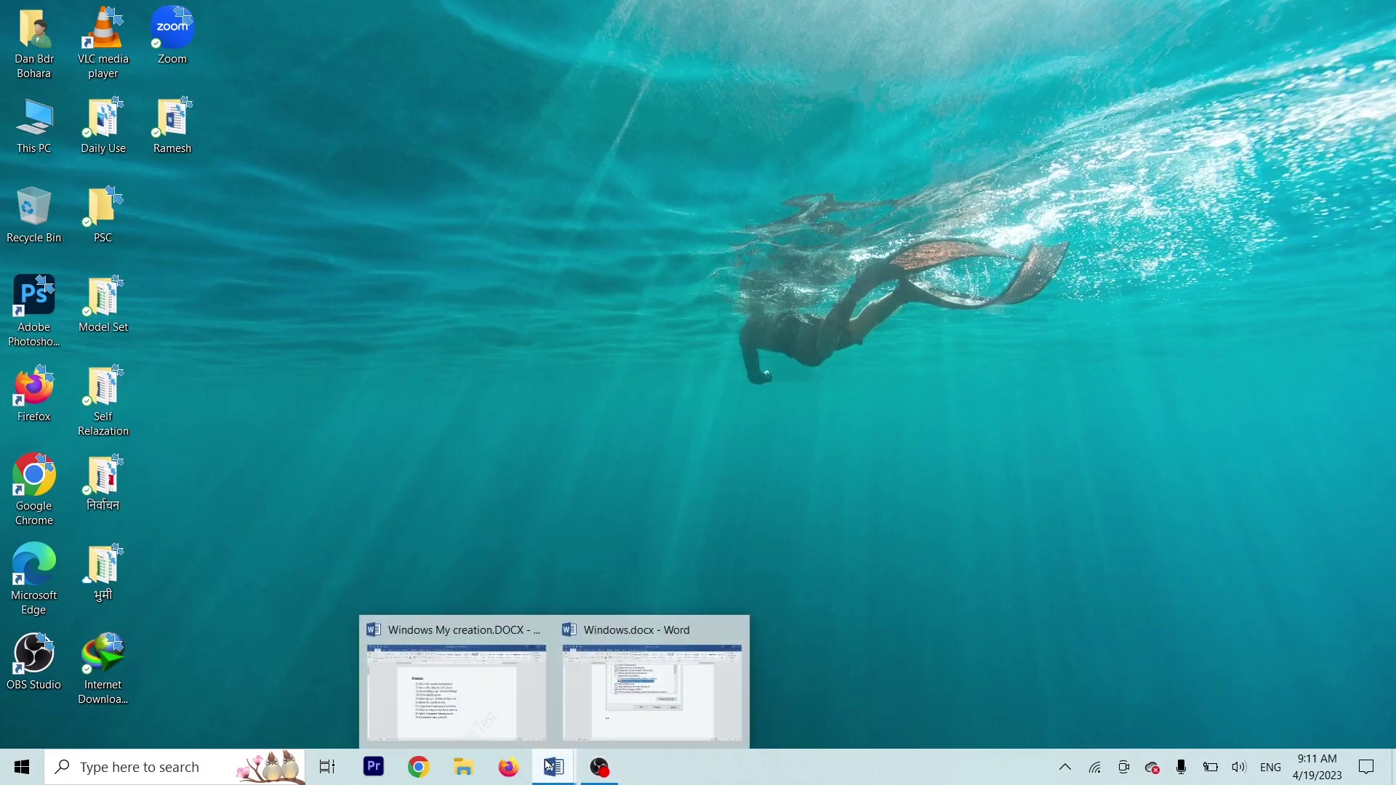
pyautogui.click(451, 673)
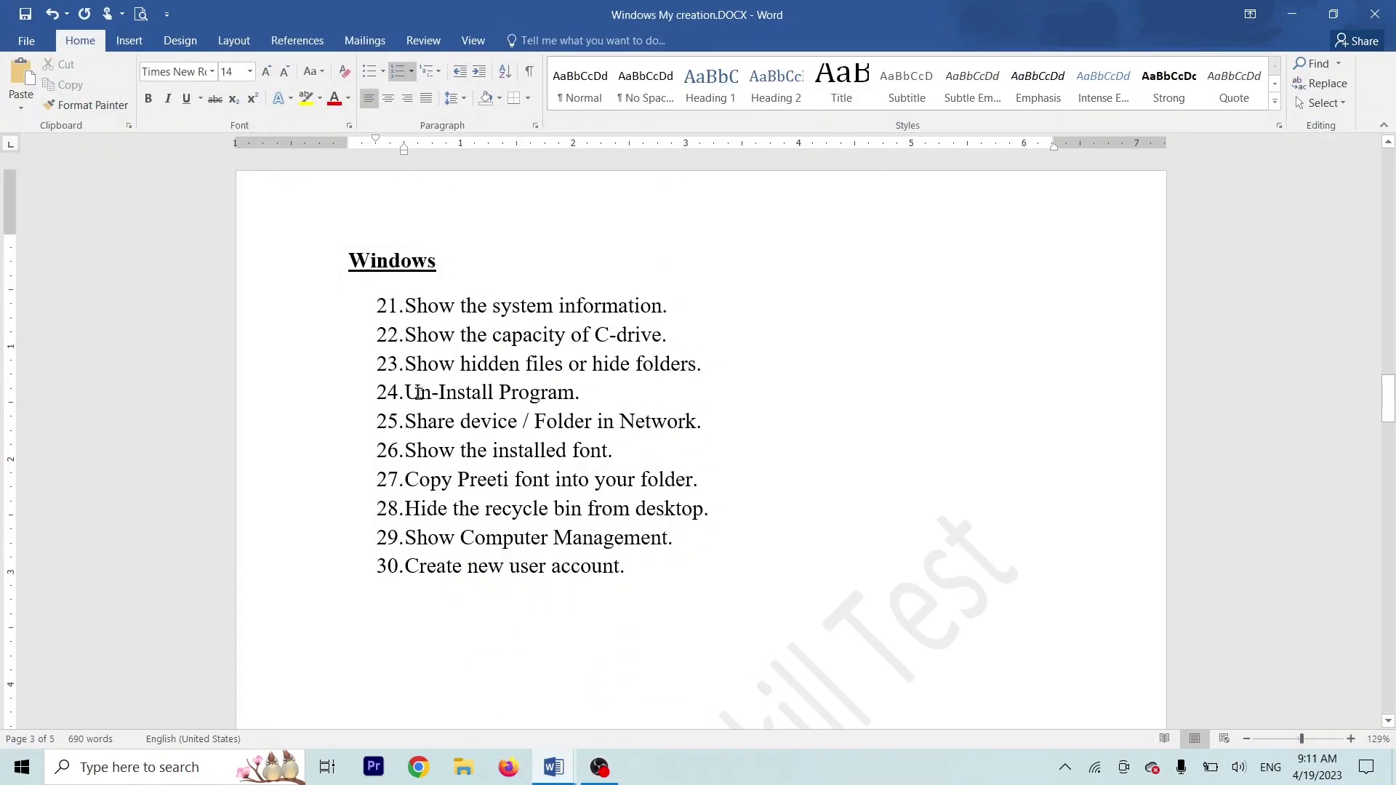
pyautogui.click(1293, 14)
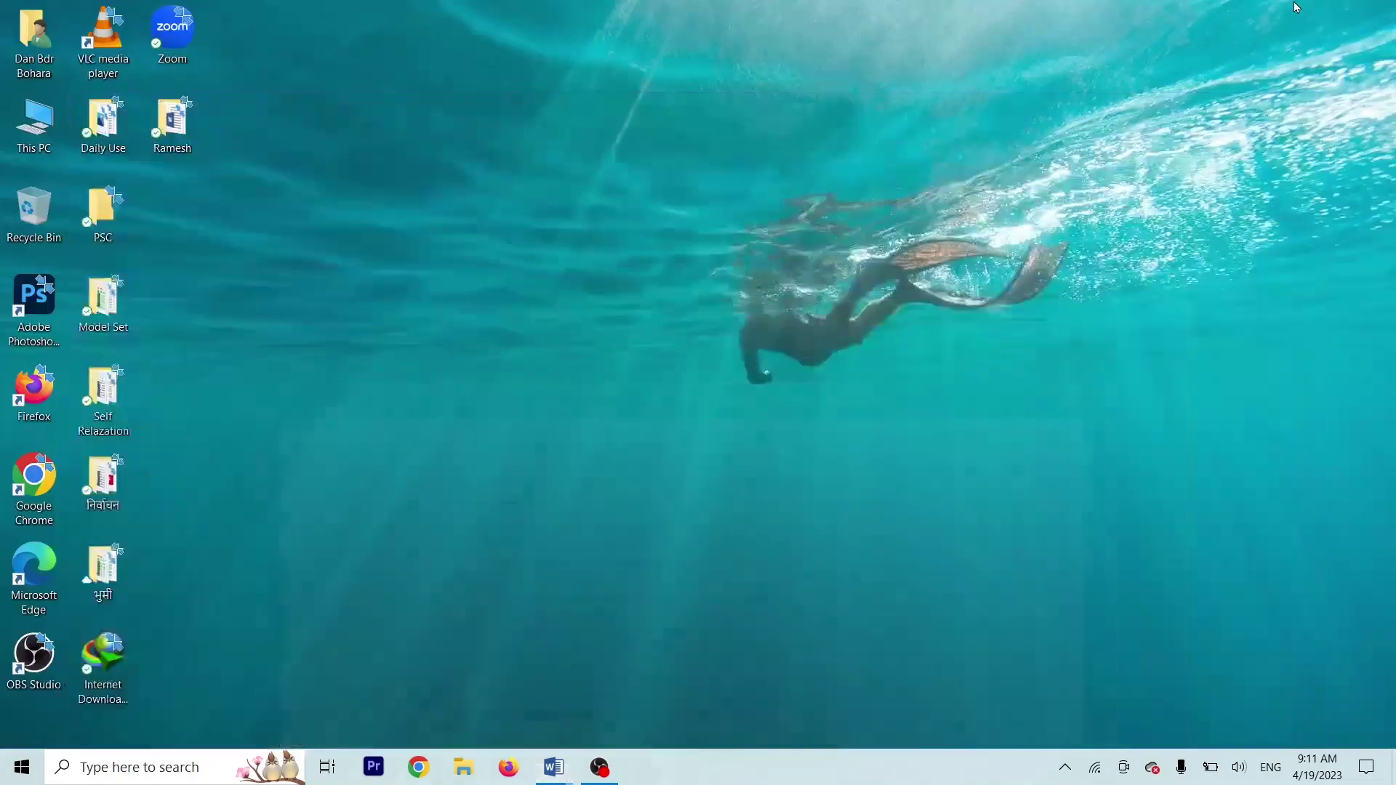
pyautogui.rightClick(924, 85)
pyautogui.click(773, 137)
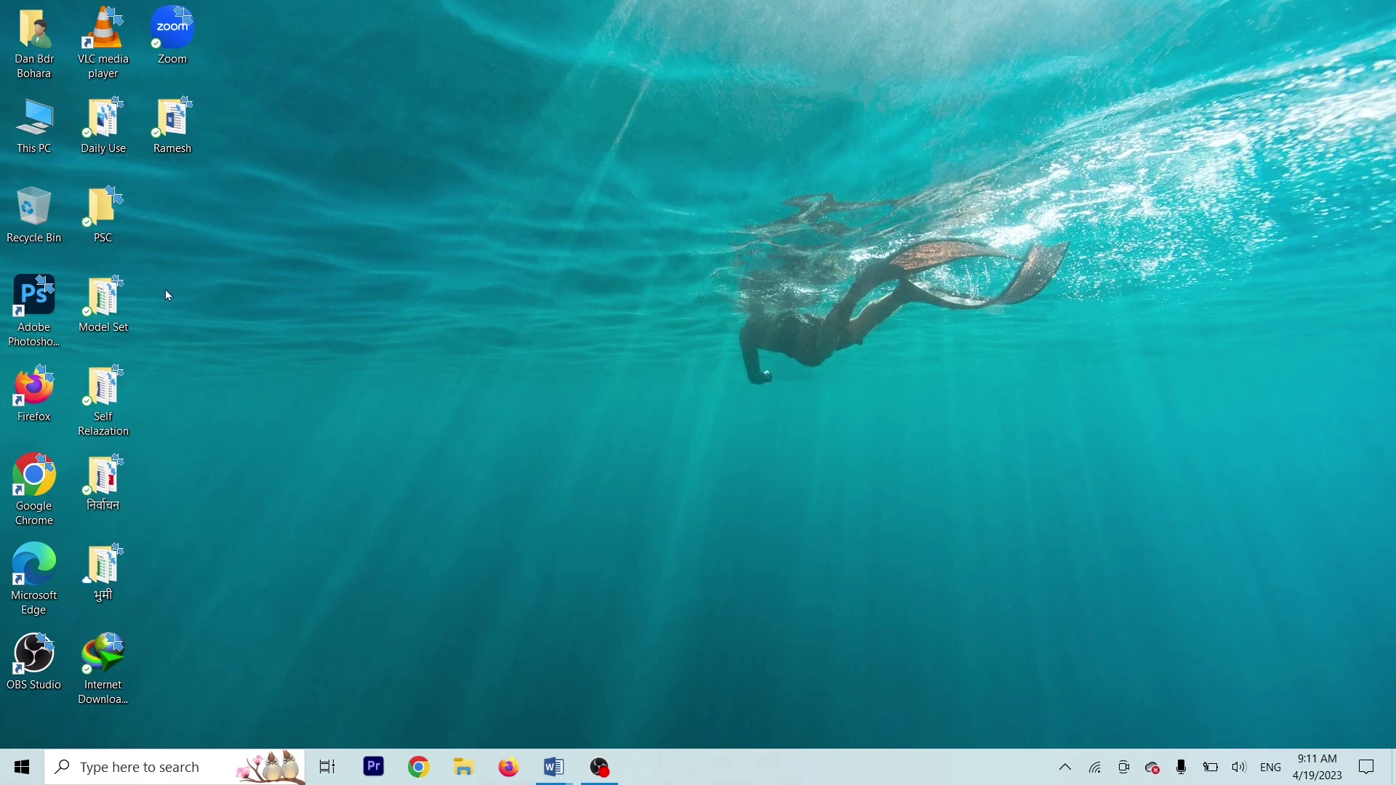
# - Open This PC and launch its option to uninstall or change a program
pyautogui.doubleClick(19, 138)
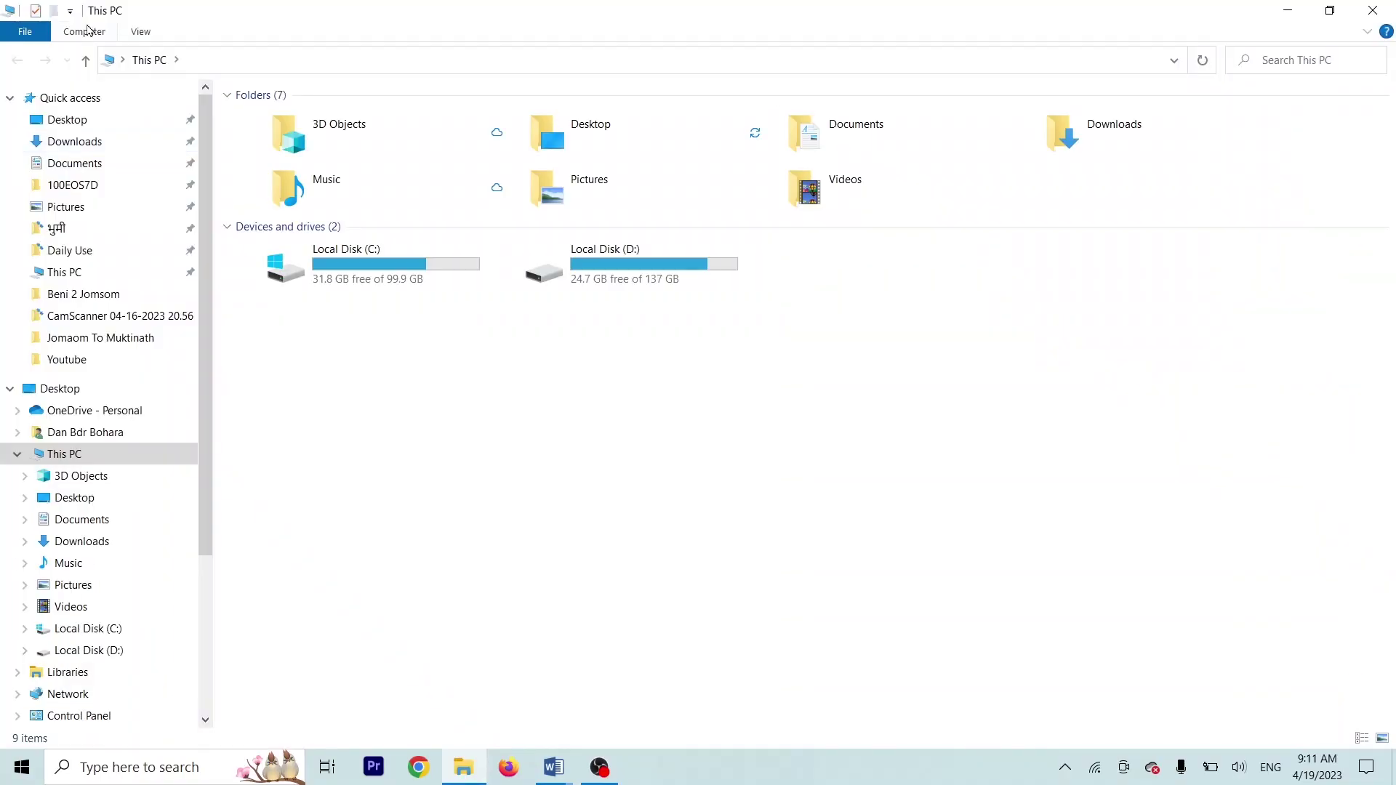
pyautogui.click(84, 32)
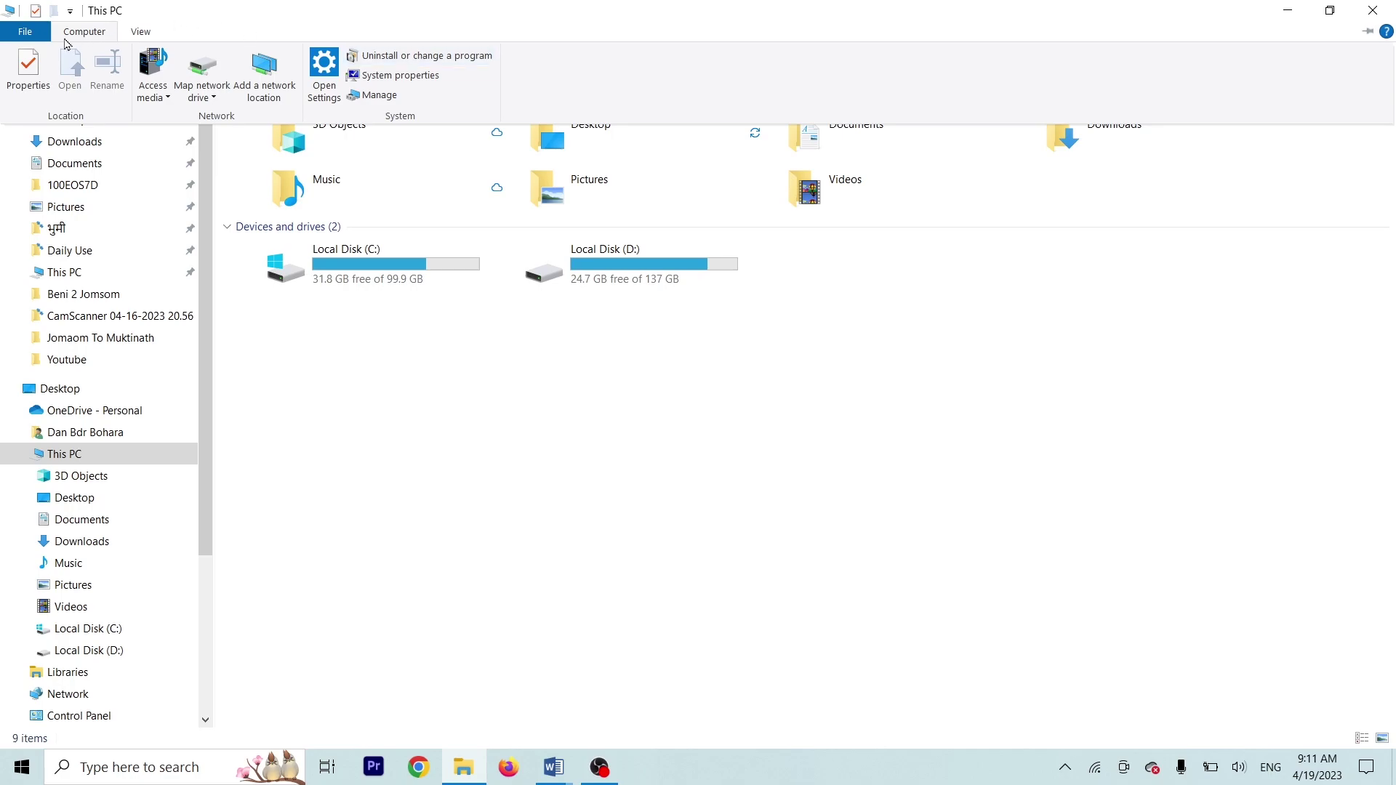
pyautogui.click(437, 62)
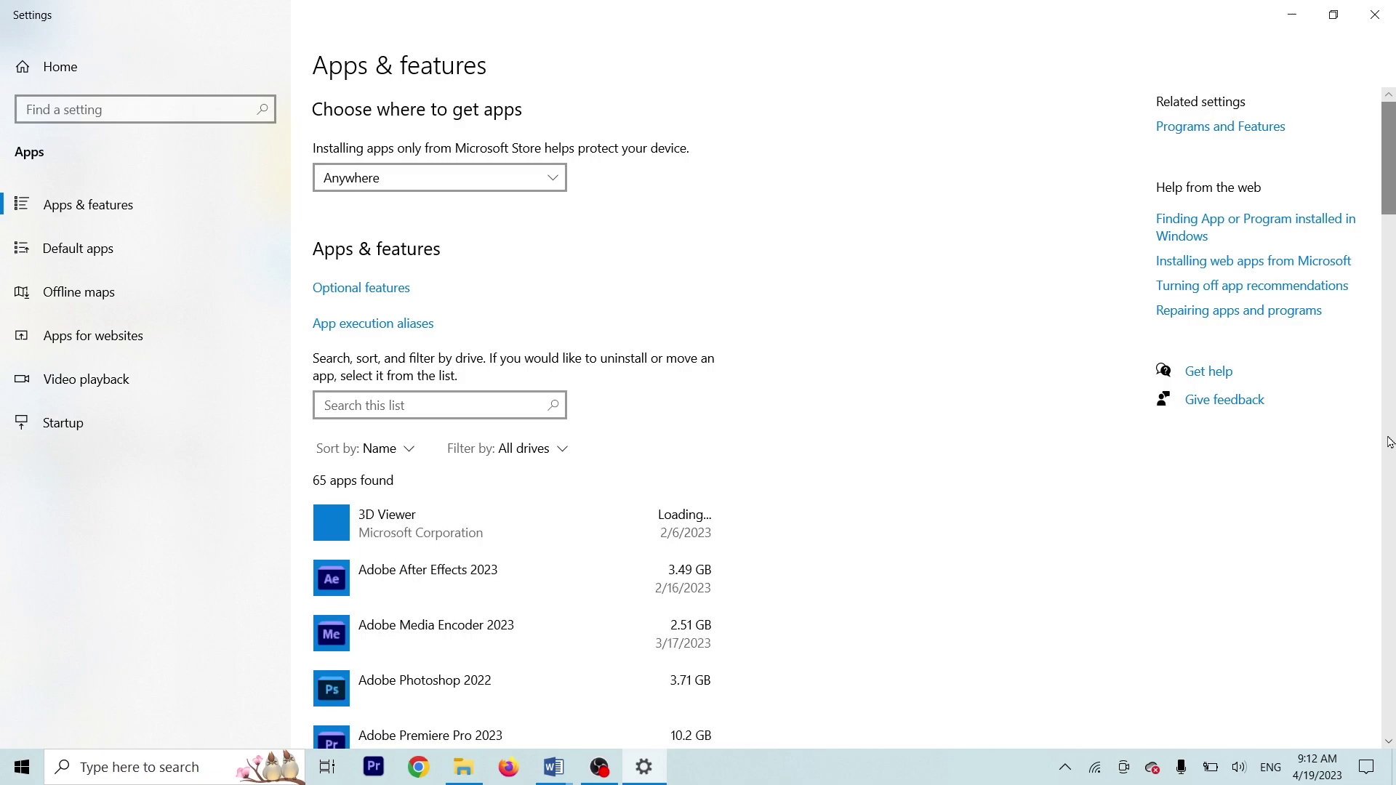
# - Expand Adobe After Effects 2023 in the installed apps list to show its uninstall option, without removing the app
pyautogui.moveTo(1389, 442); pyautogui.dragTo(1391, 135)
pyautogui.click(381, 568)
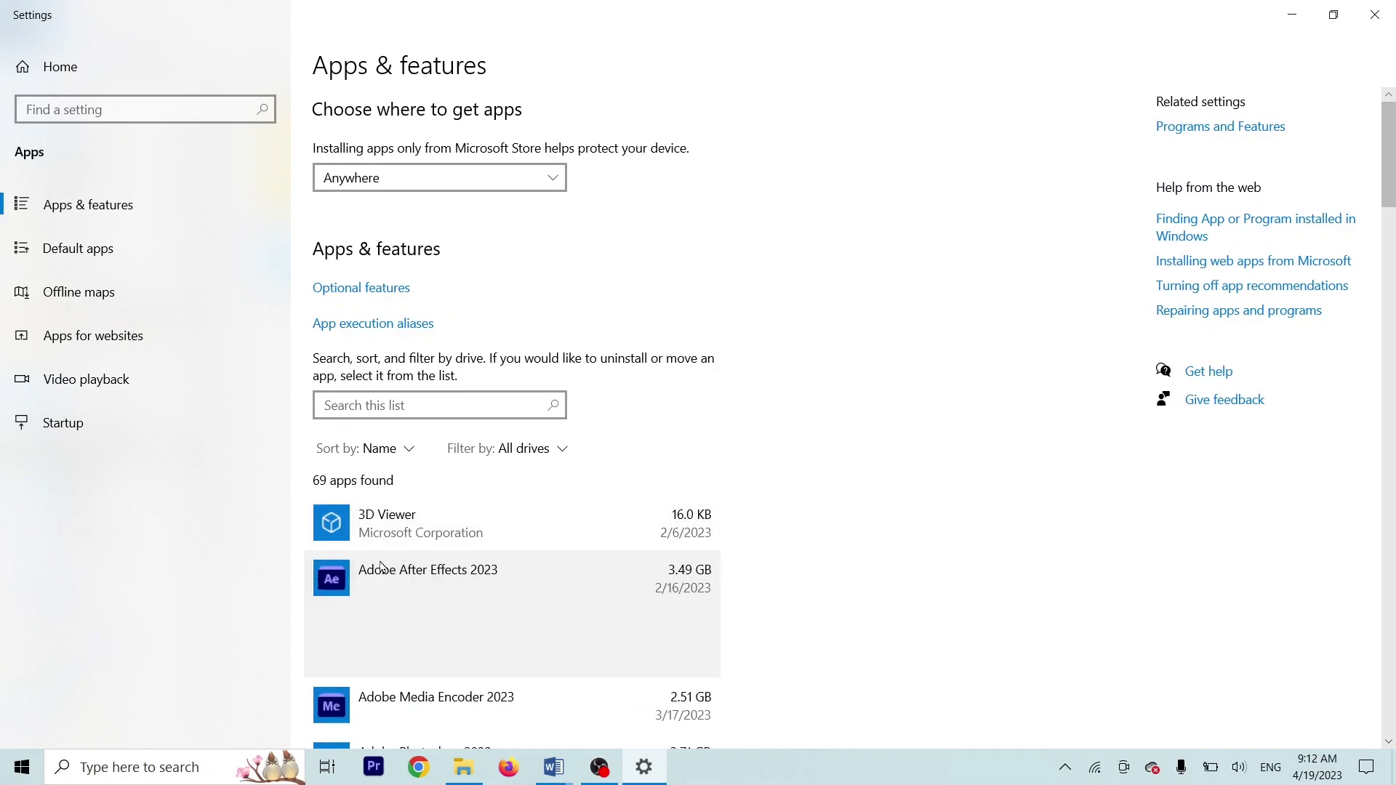
pyautogui.click(675, 662)
pyautogui.click(747, 614)
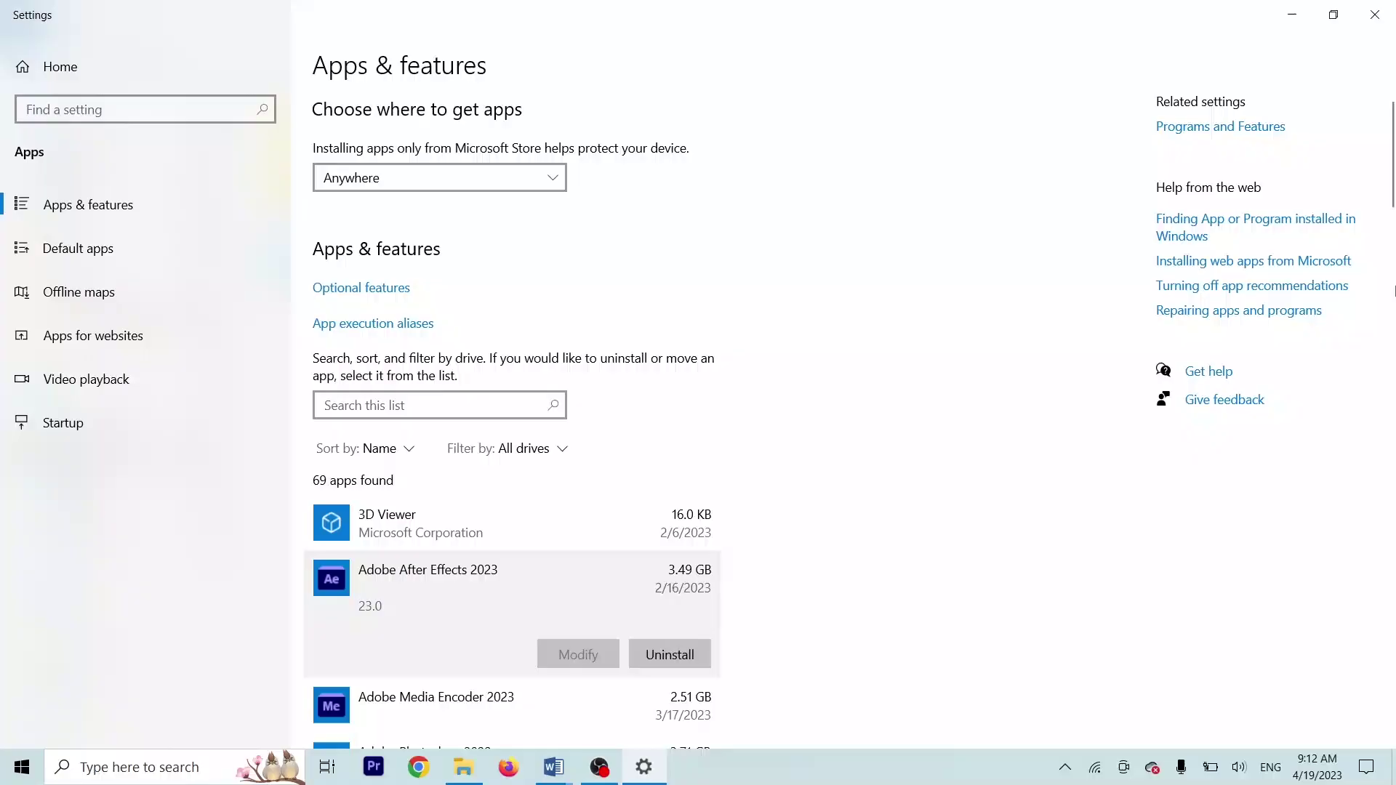
# - Copy a screenshot of the apps list with the uninstall option, close Settings and This PC, and paste it below "Q.4." in Windows.docx
pyautogui.scroll(-4, 1392, 164)
pyautogui.scroll(3, 1392, 164)
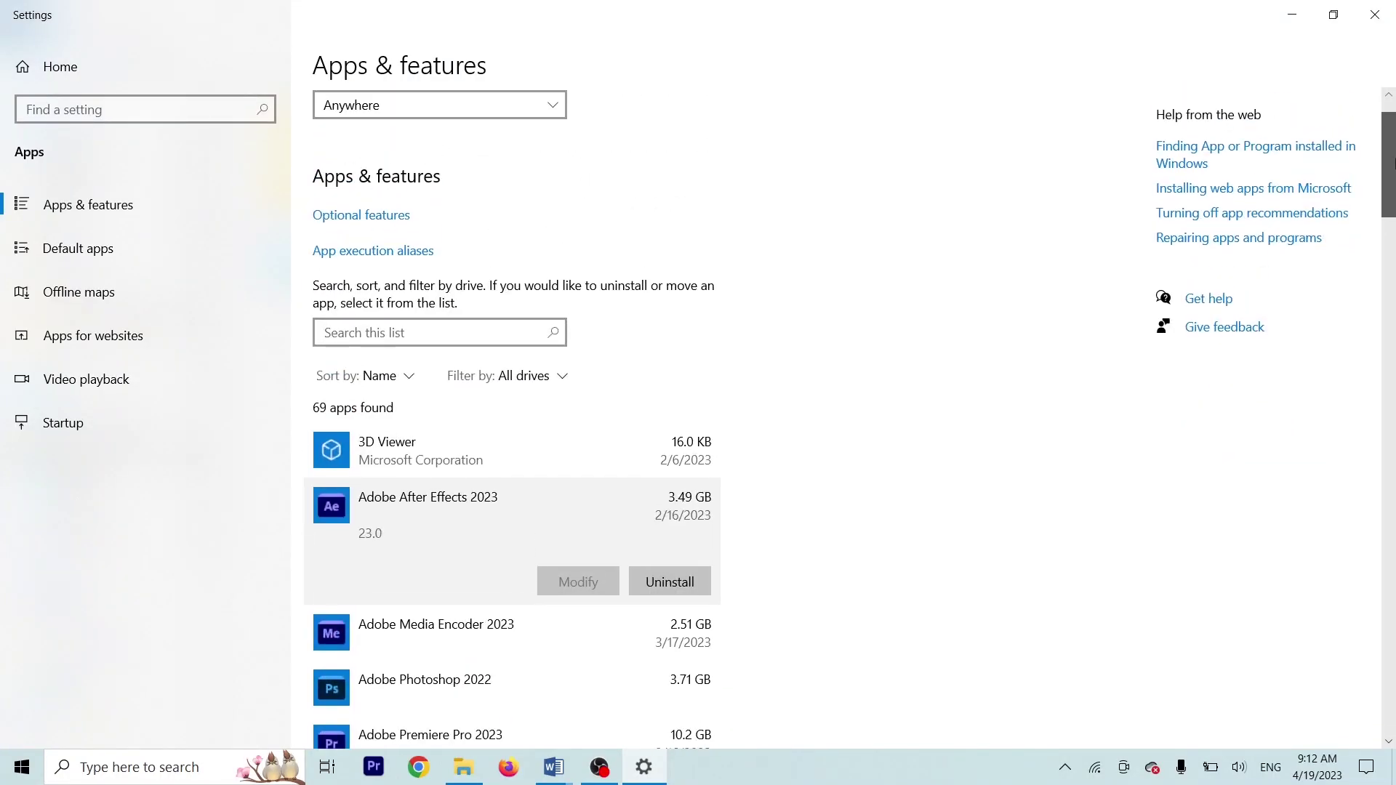
pyautogui.scroll(3, 1393, 164)
pyautogui.scroll(-3, 1392, 164)
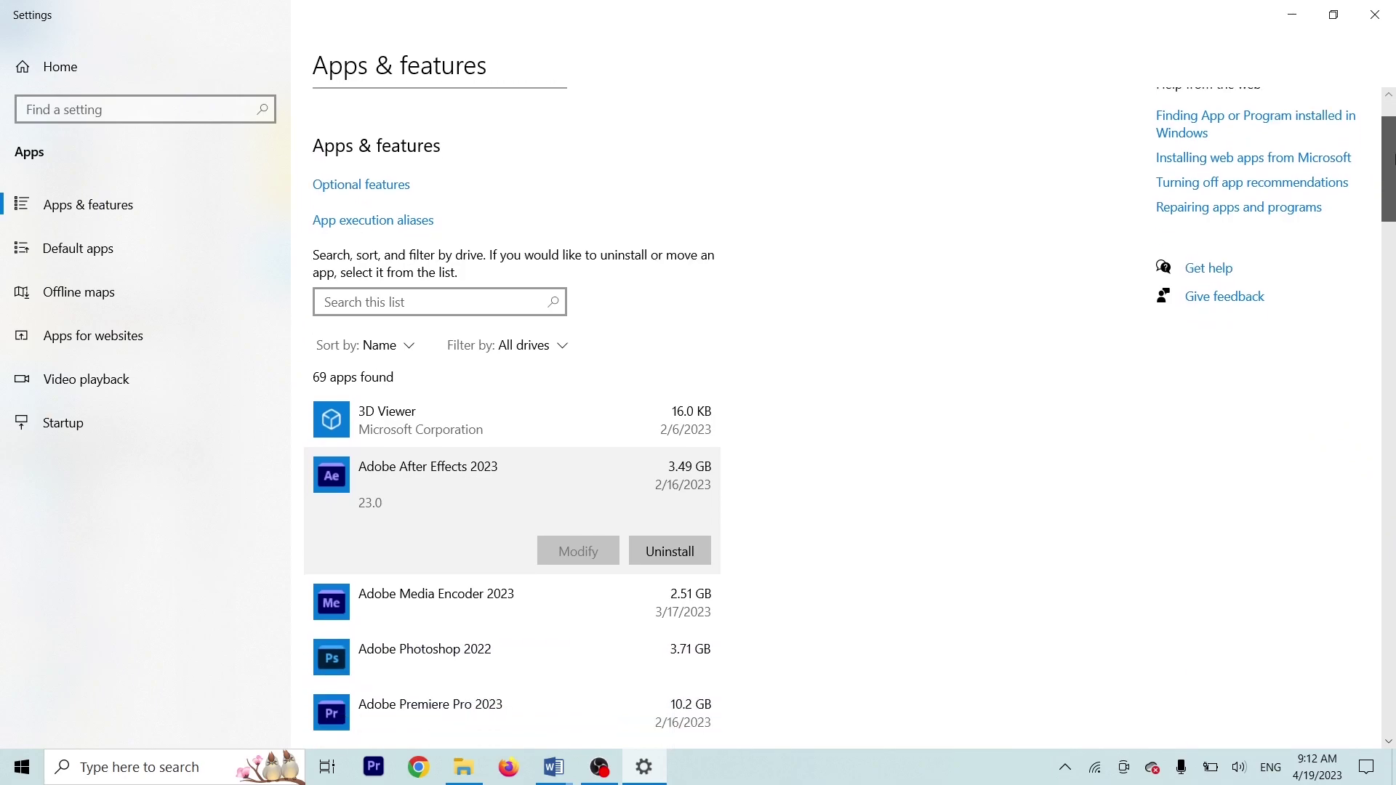
pyautogui.scroll(-1, 1392, 160)
pyautogui.scroll(3, 1393, 145)
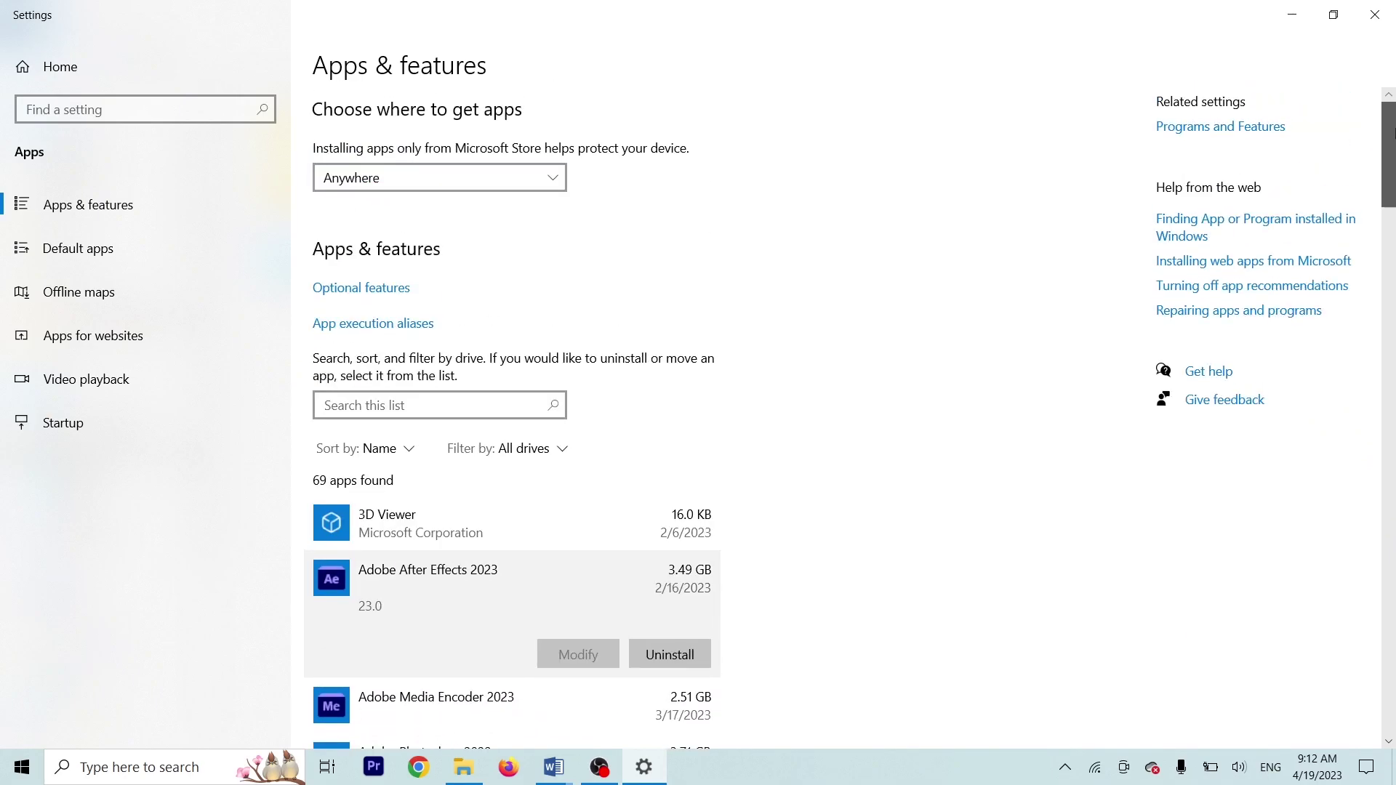
pyautogui.scroll(-3, 1393, 134)
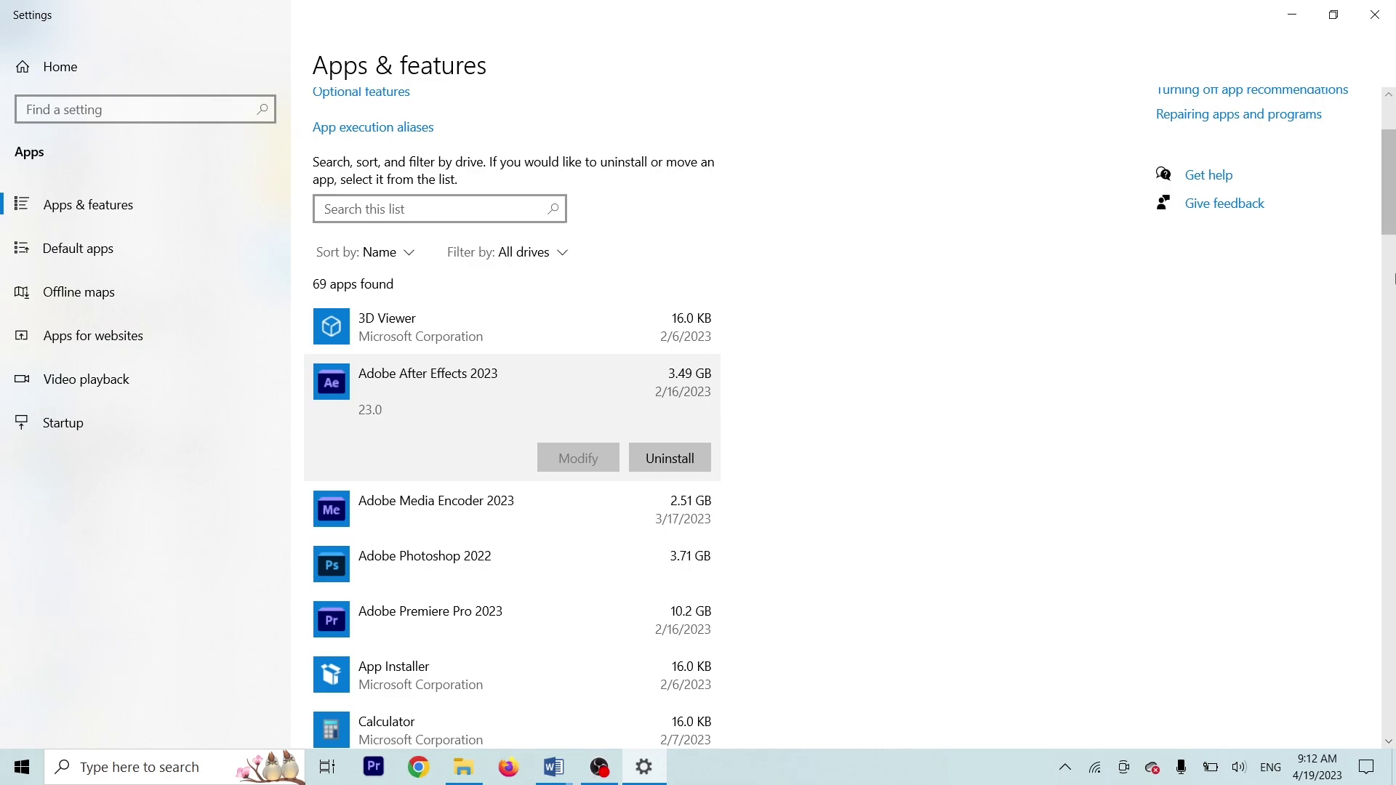
pyautogui.moveTo(1393, 193)
pyautogui.mouseDown()
pyautogui.moveTo(1394, 178)
pyautogui.moveTo(1392, 213)
pyautogui.moveTo(1391, 169)
pyautogui.moveTo(1388, 234)
pyautogui.moveTo(1390, 164)
pyautogui.moveTo(1393, 211)
pyautogui.mouseUp()
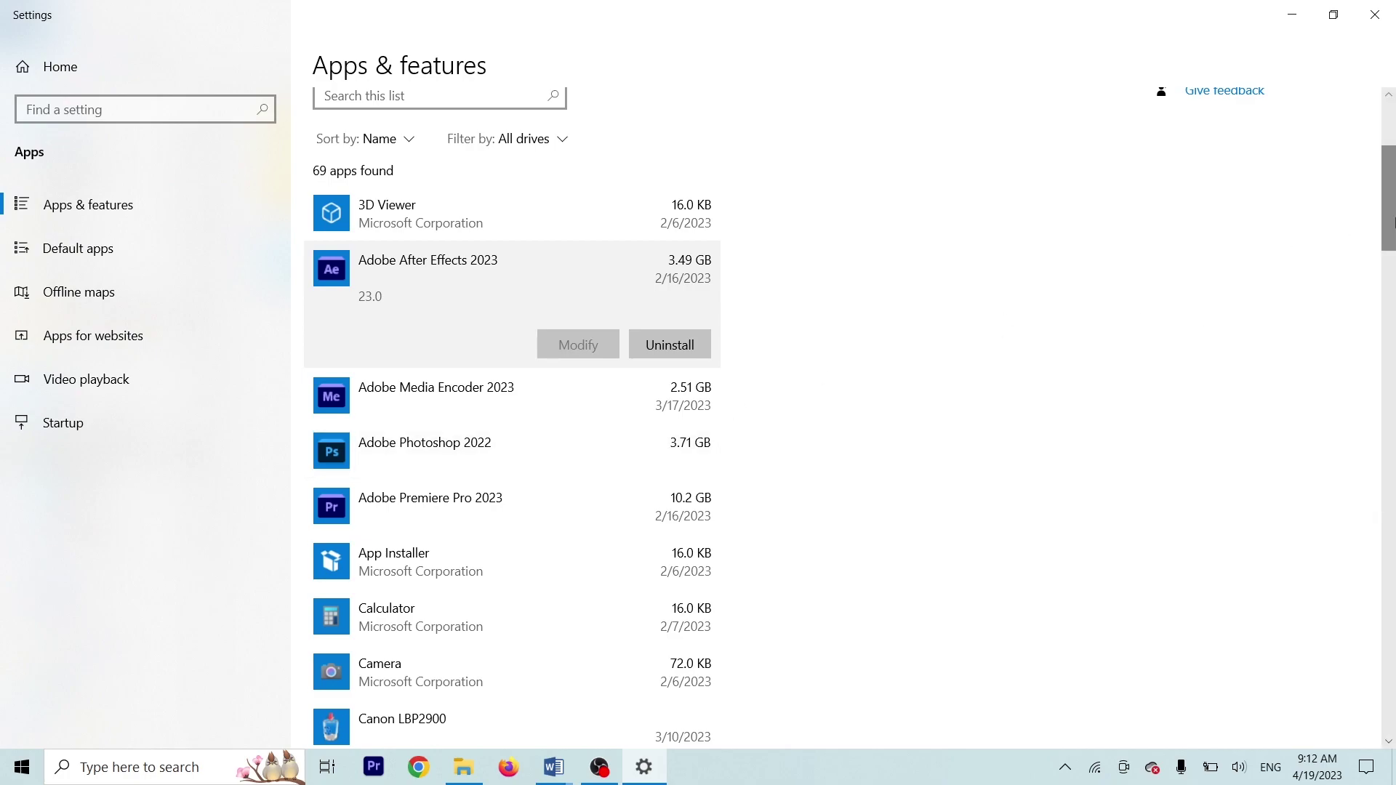
pyautogui.click(463, 767)
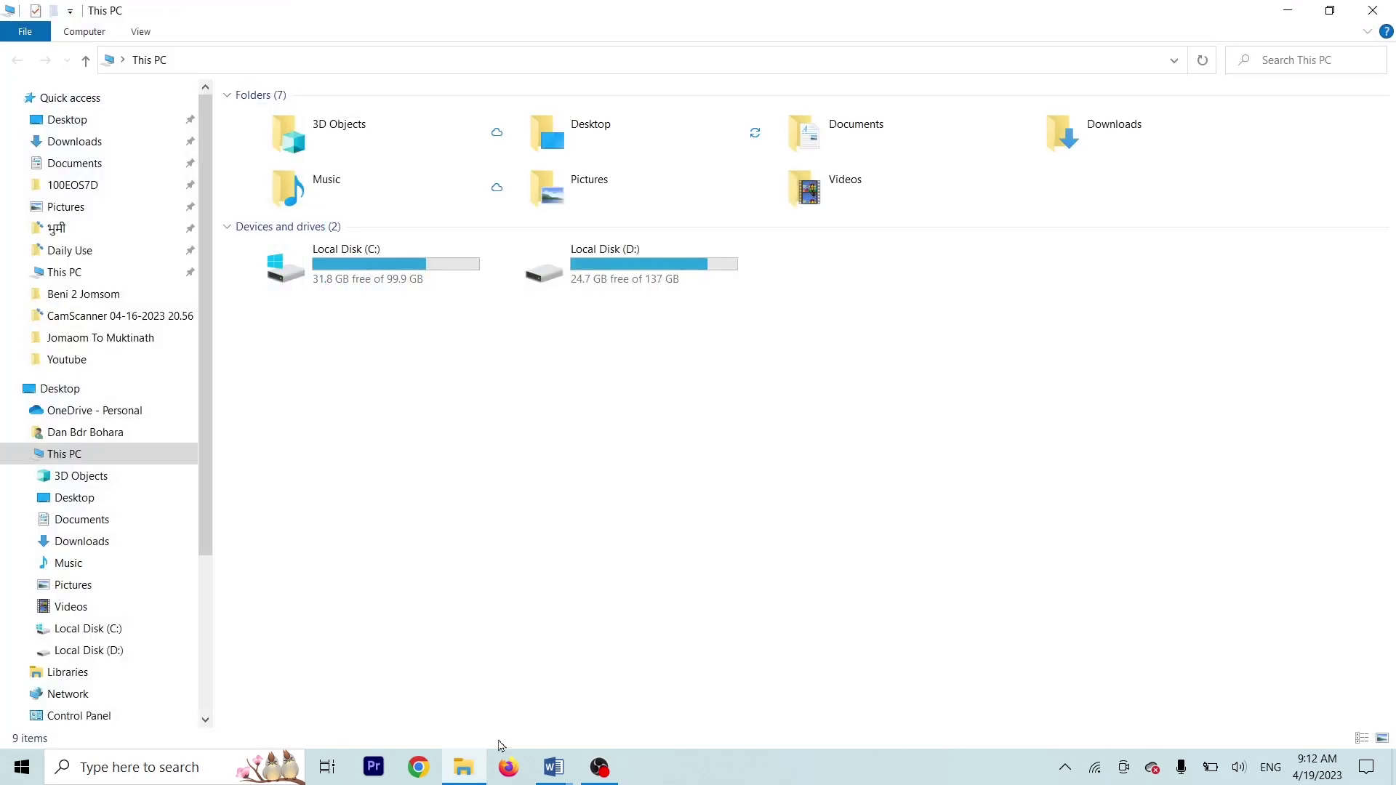
pyautogui.click(1373, 10)
pyautogui.moveTo(554, 767)
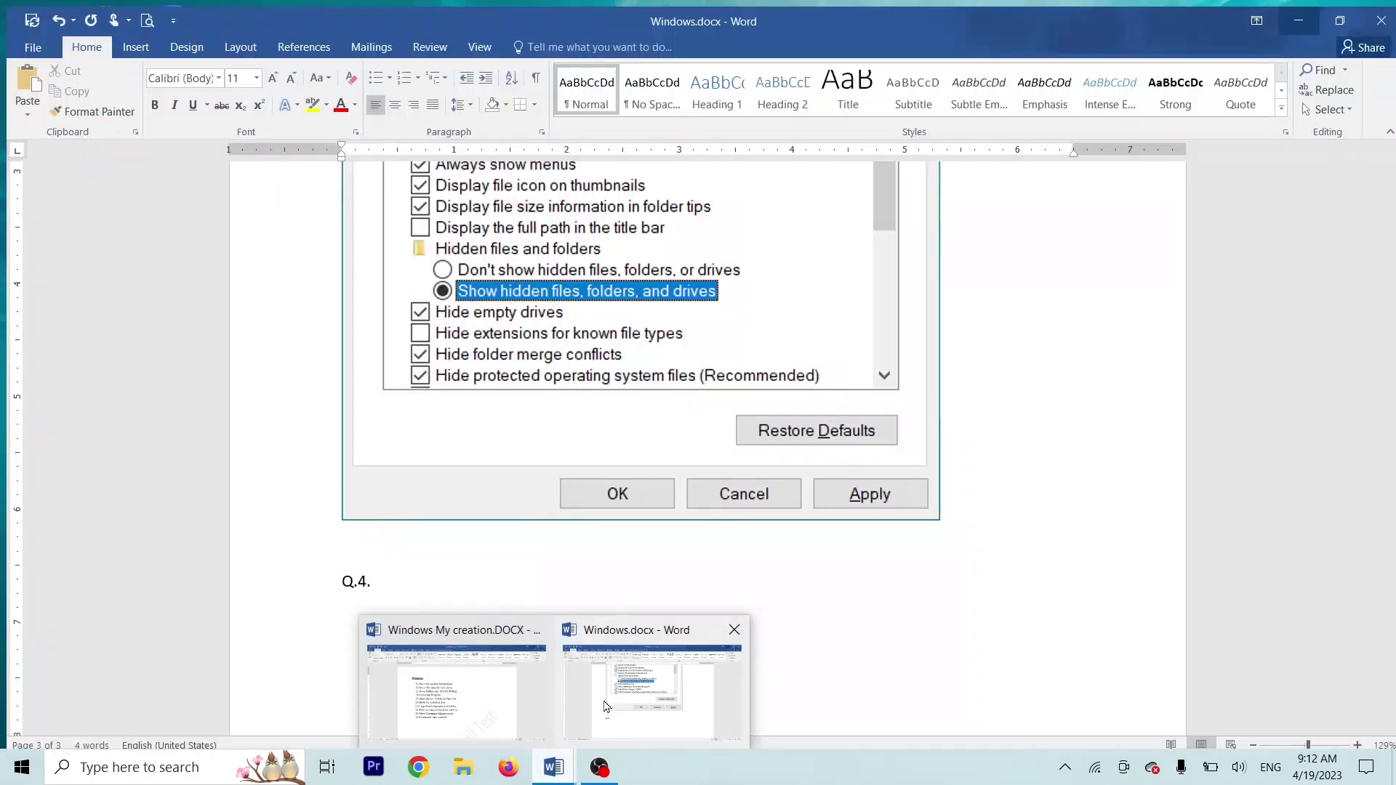
pyautogui.click(608, 705)
pyautogui.hotkey('ctrl', 'v')
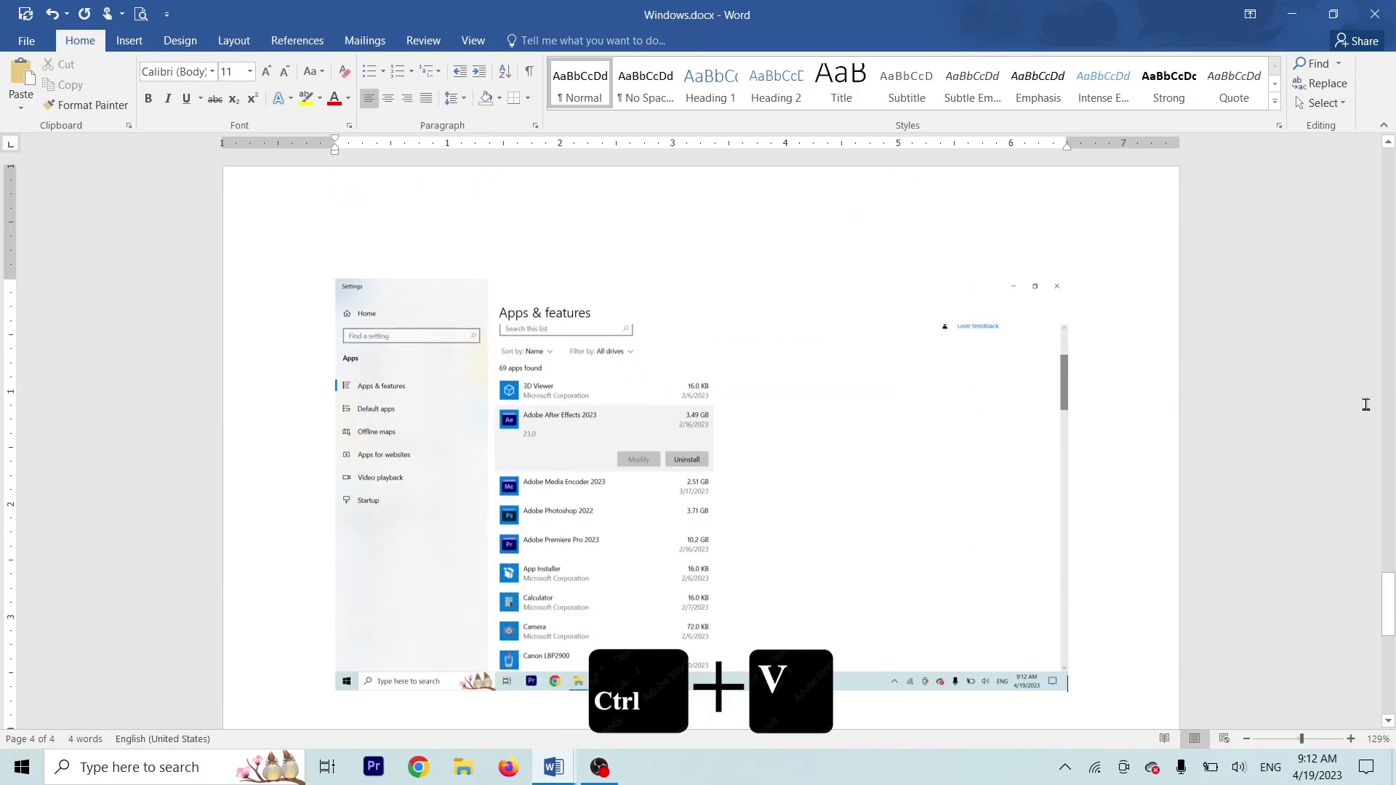
# - Insert blank lines before "Q.4." to move the label onto the same page as its Apps & features screenshot
pyautogui.scroll(5, 458, 386)
pyautogui.click(328, 337)
pyautogui.press('Return')
pyautogui.press('Return')
pyautogui.press('Return')
pyautogui.press('Return')
pyautogui.press('Return')
pyautogui.press('Return')
pyautogui.press('Return')
pyautogui.press('Return')
pyautogui.press('Return')
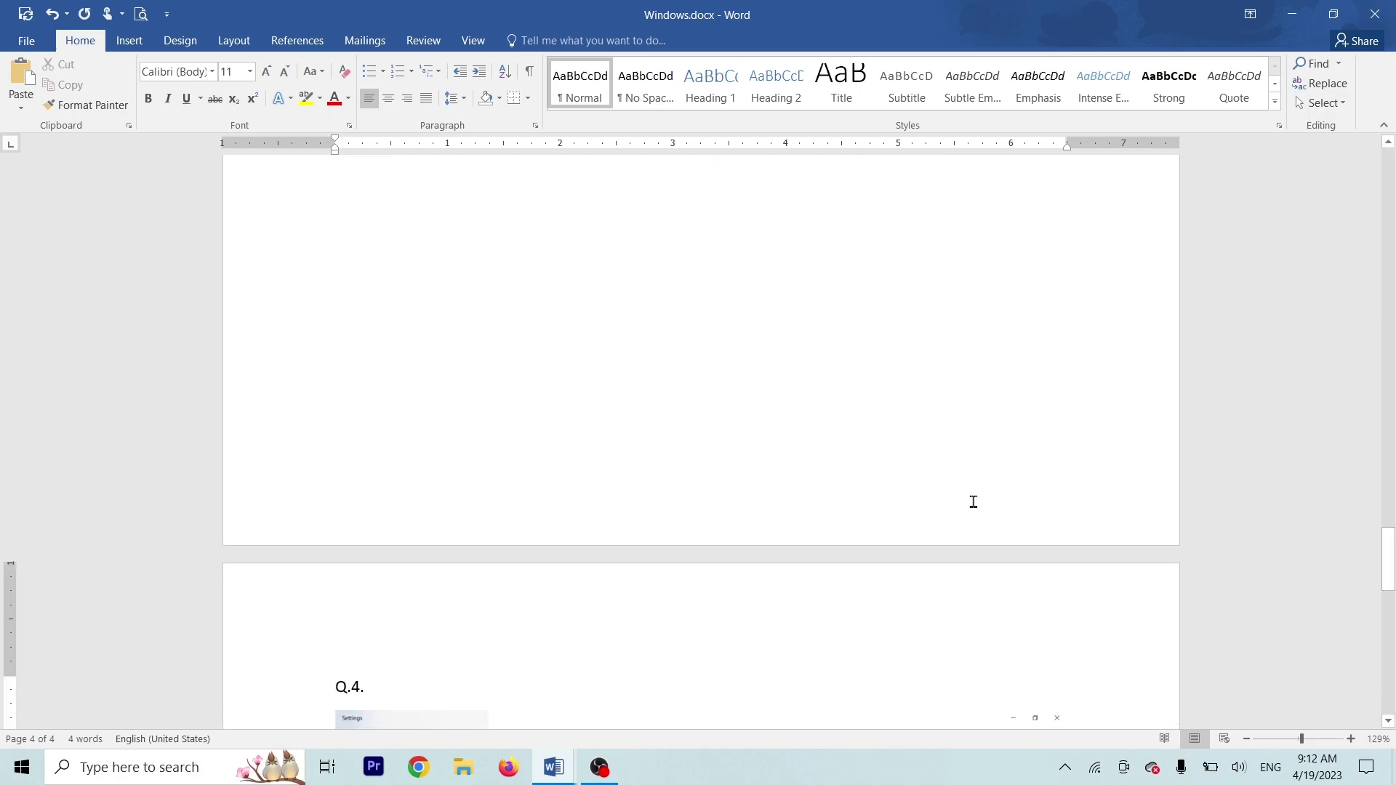
# - Enter the label "Q.5" below the Apps & features screenshot and start a new line
pyautogui.scroll(-8, 620, 614)
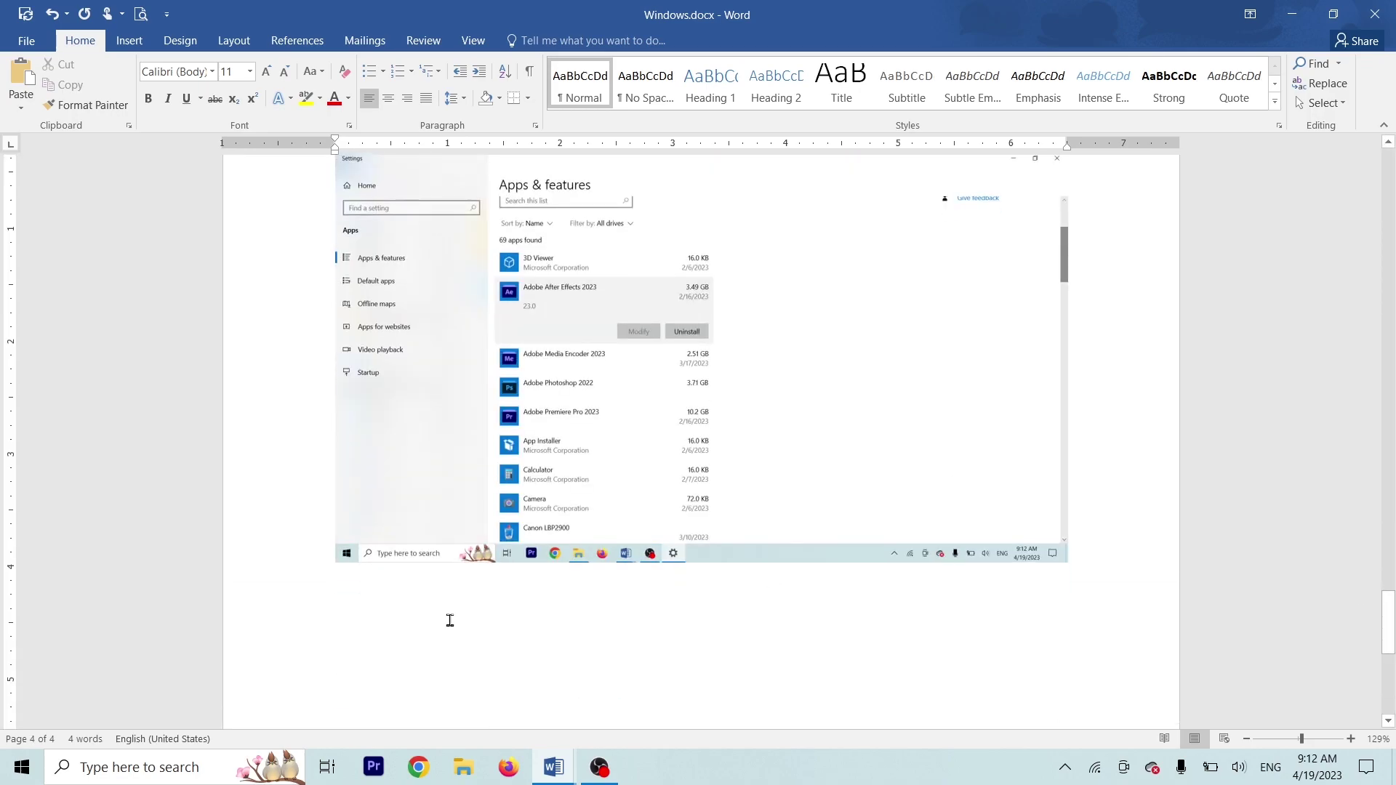
pyautogui.click(873, 509)
pyautogui.click(1133, 523)
pyautogui.hotkey('ctrl', 'z')
pyautogui.hotkey('ctrl', 'y')
pyautogui.click(351, 607)
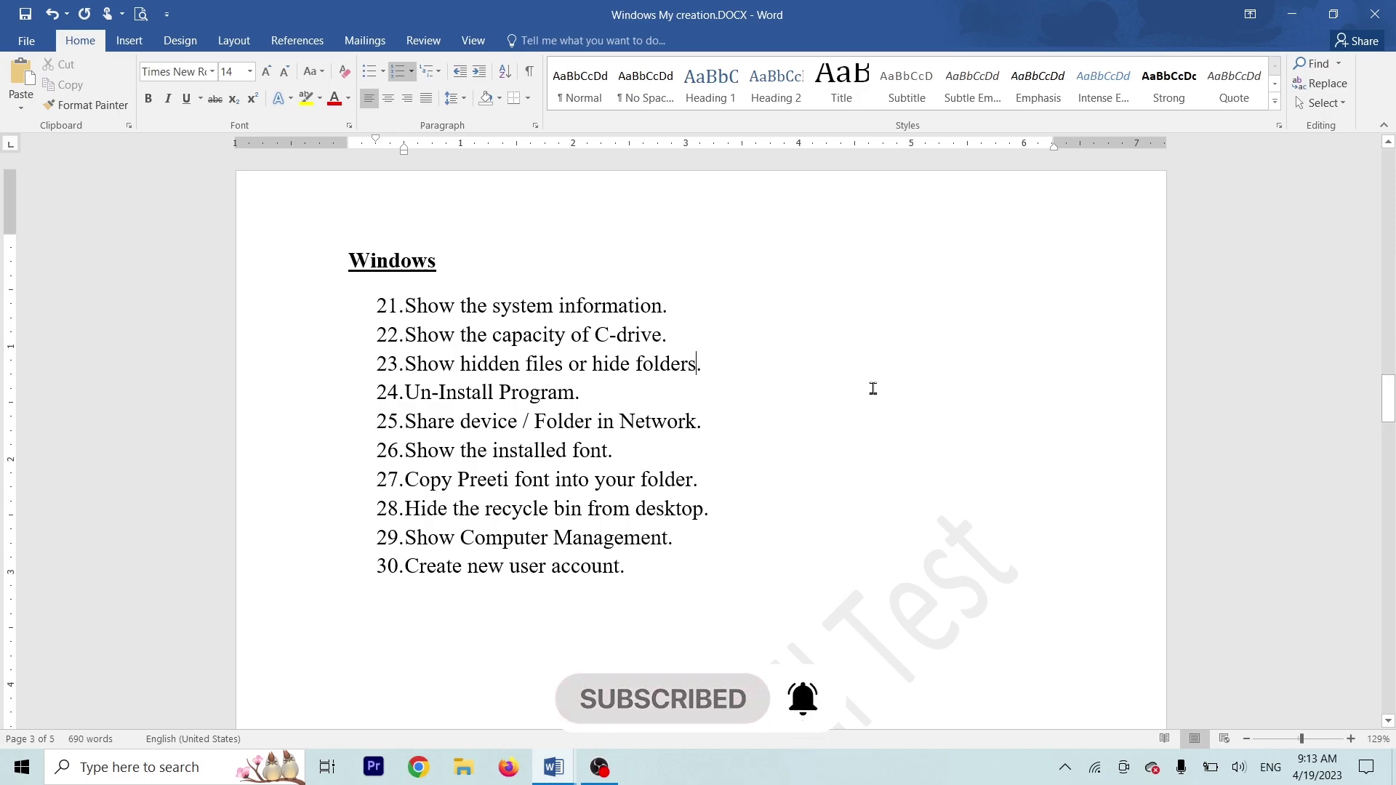
# - Minimize both Word documents and refresh the desktop
pyautogui.click(1289, 11)
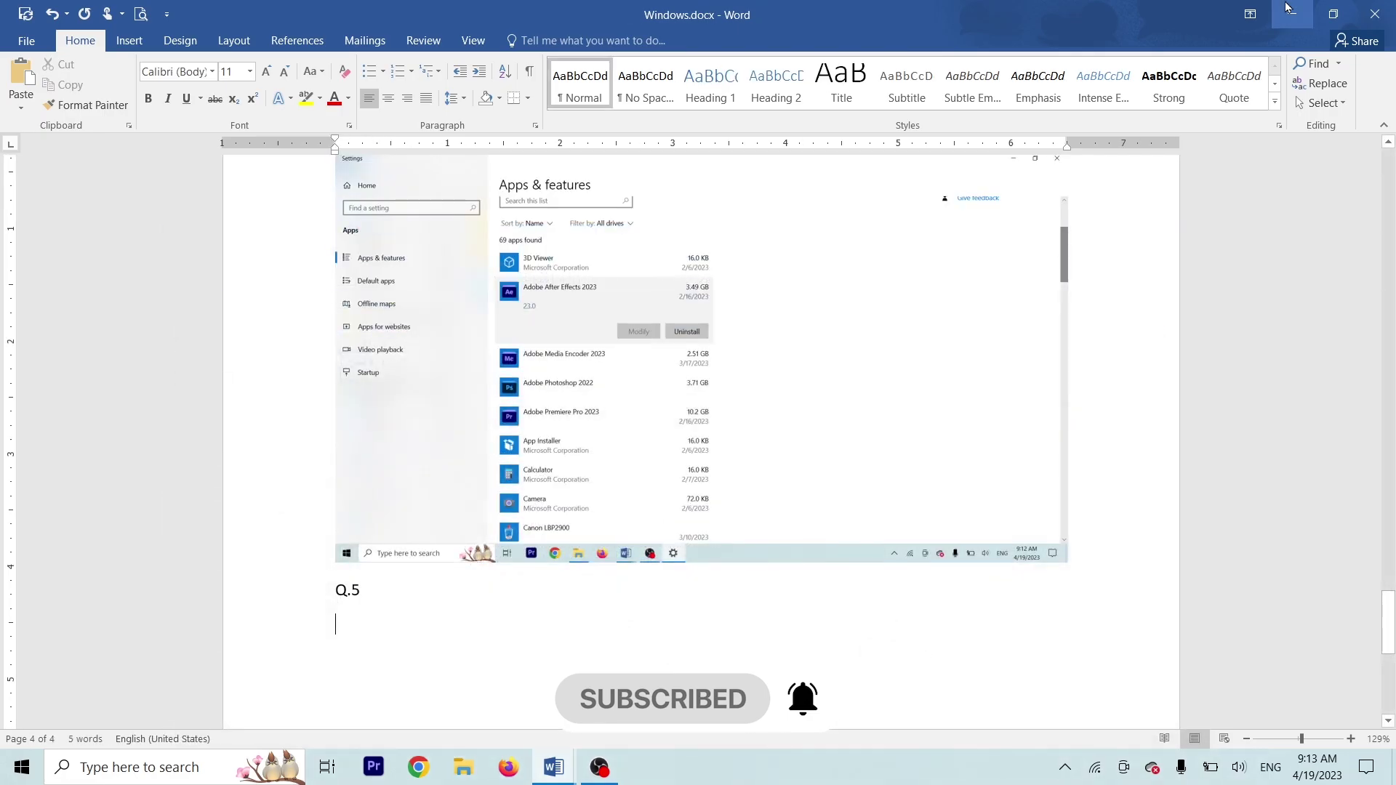
pyautogui.click(1288, 9)
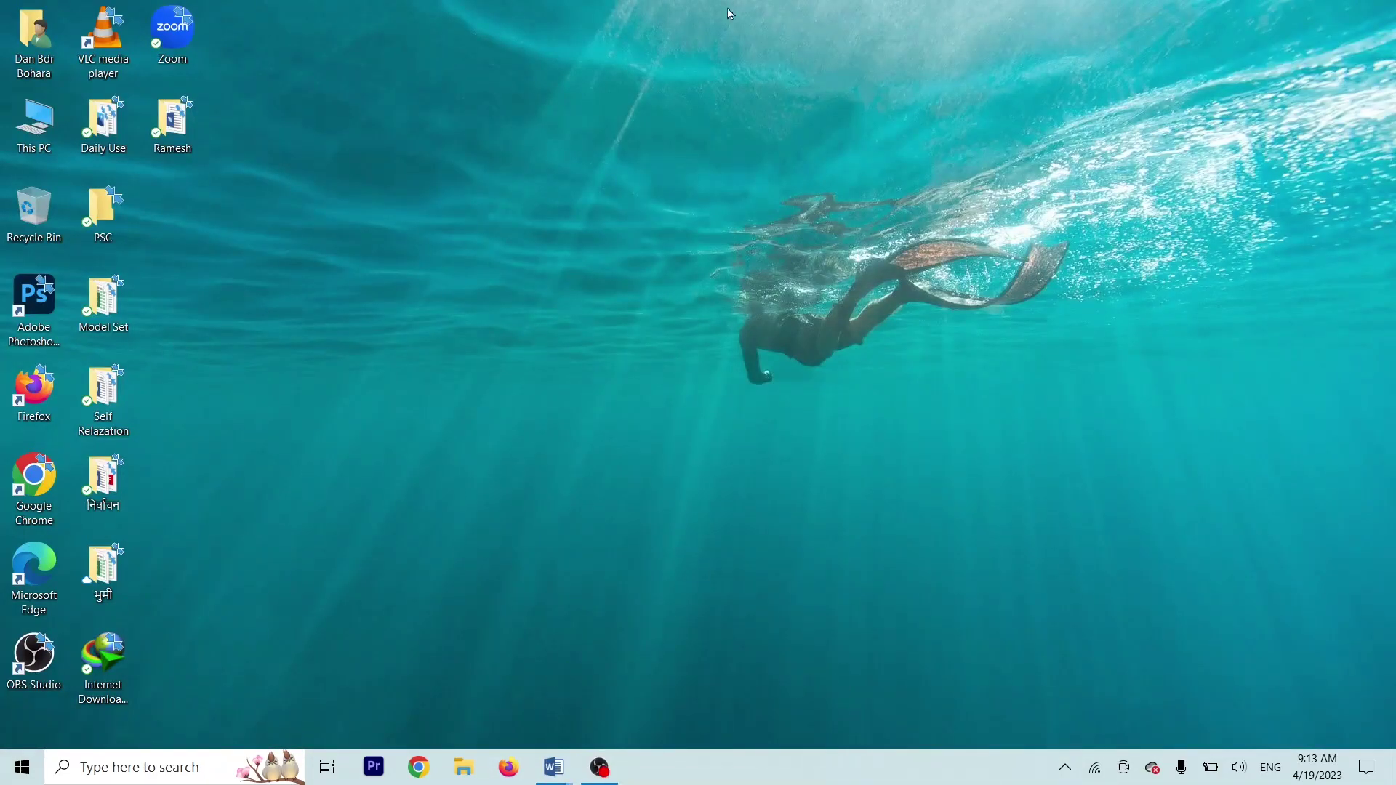
pyautogui.rightClick(623, 25)
pyautogui.click(517, 79)
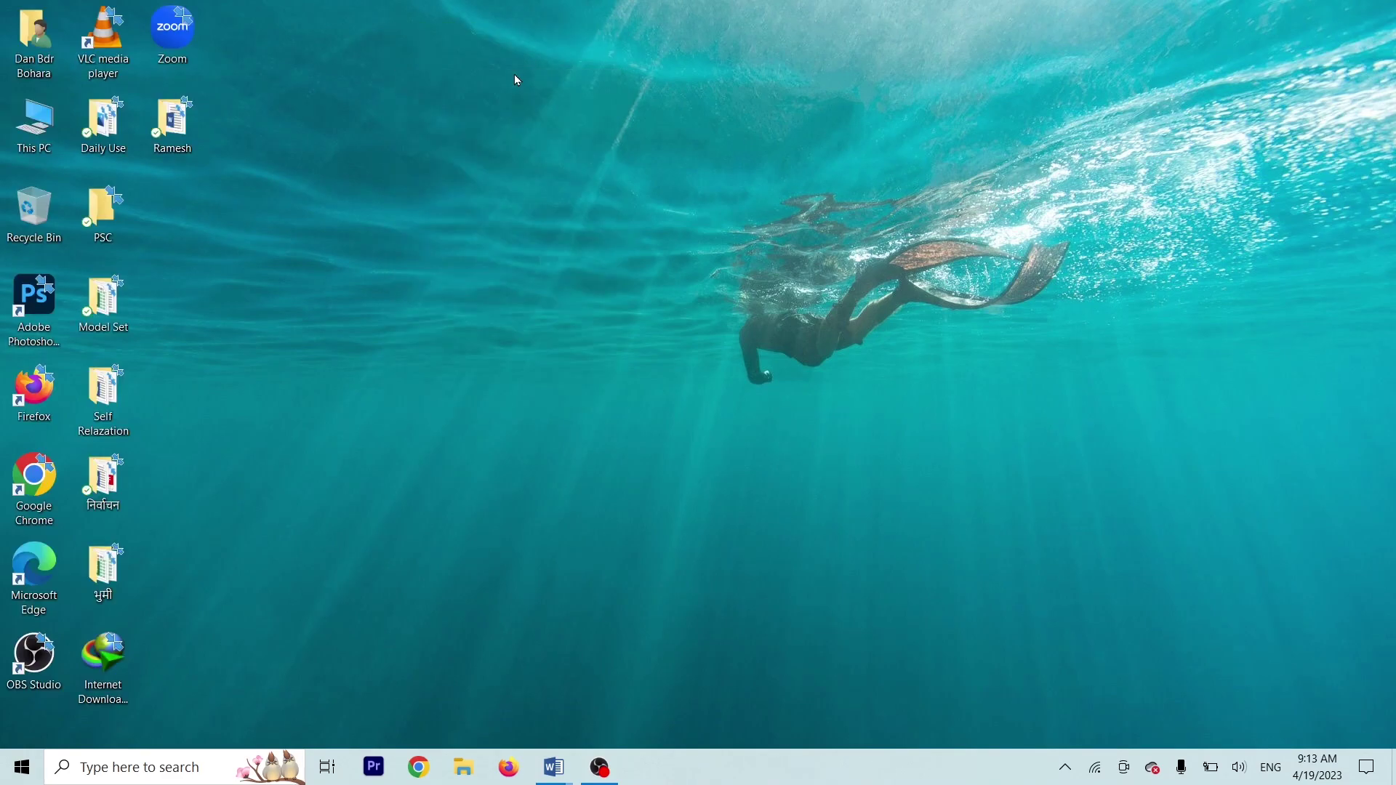
pyautogui.rightClick(499, 115)
pyautogui.click(614, 174)
pyautogui.rightClick(239, 131)
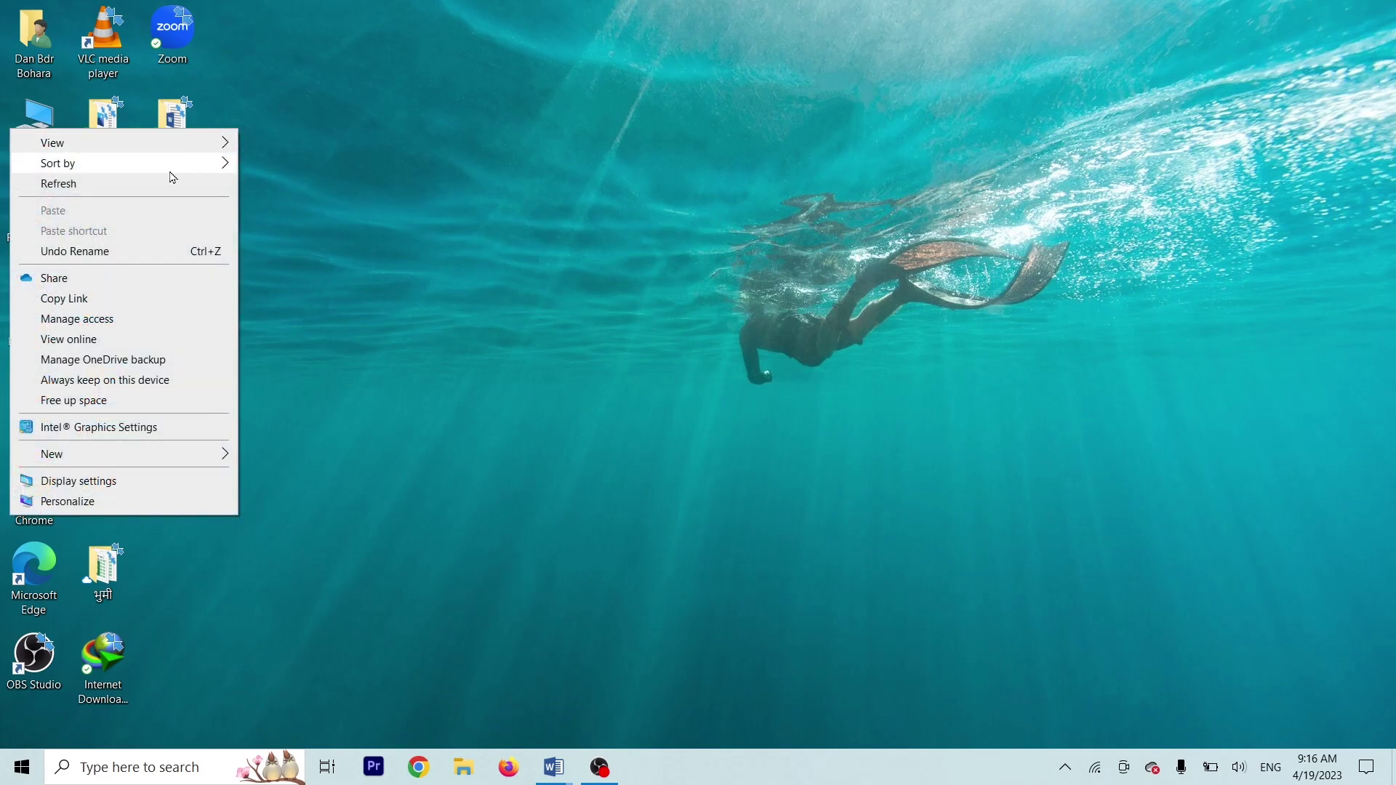
pyautogui.click(178, 180)
# - Open the properties of the desktop folder that contains Windows.docx
pyautogui.hotkey('alt', 'Return')
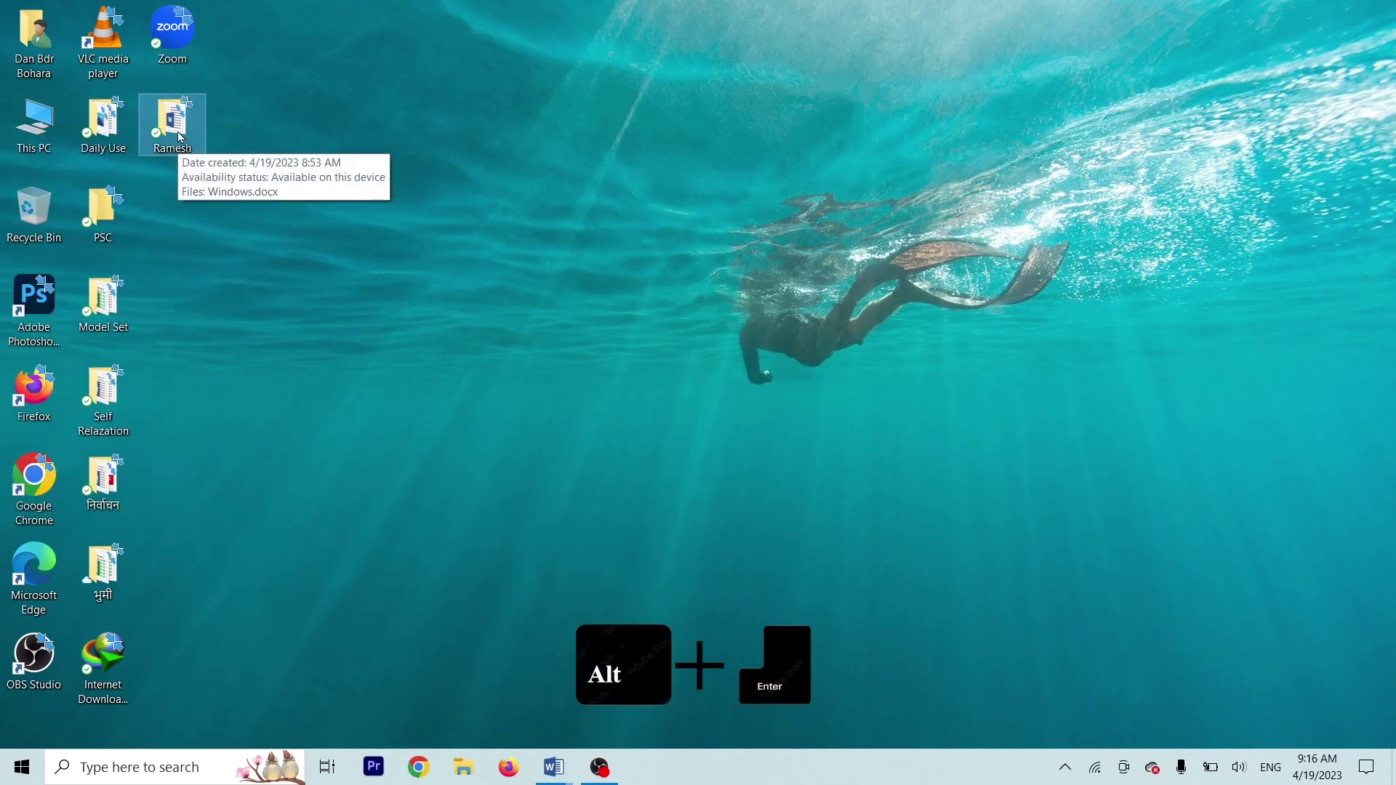
pyautogui.rightClick(180, 138)
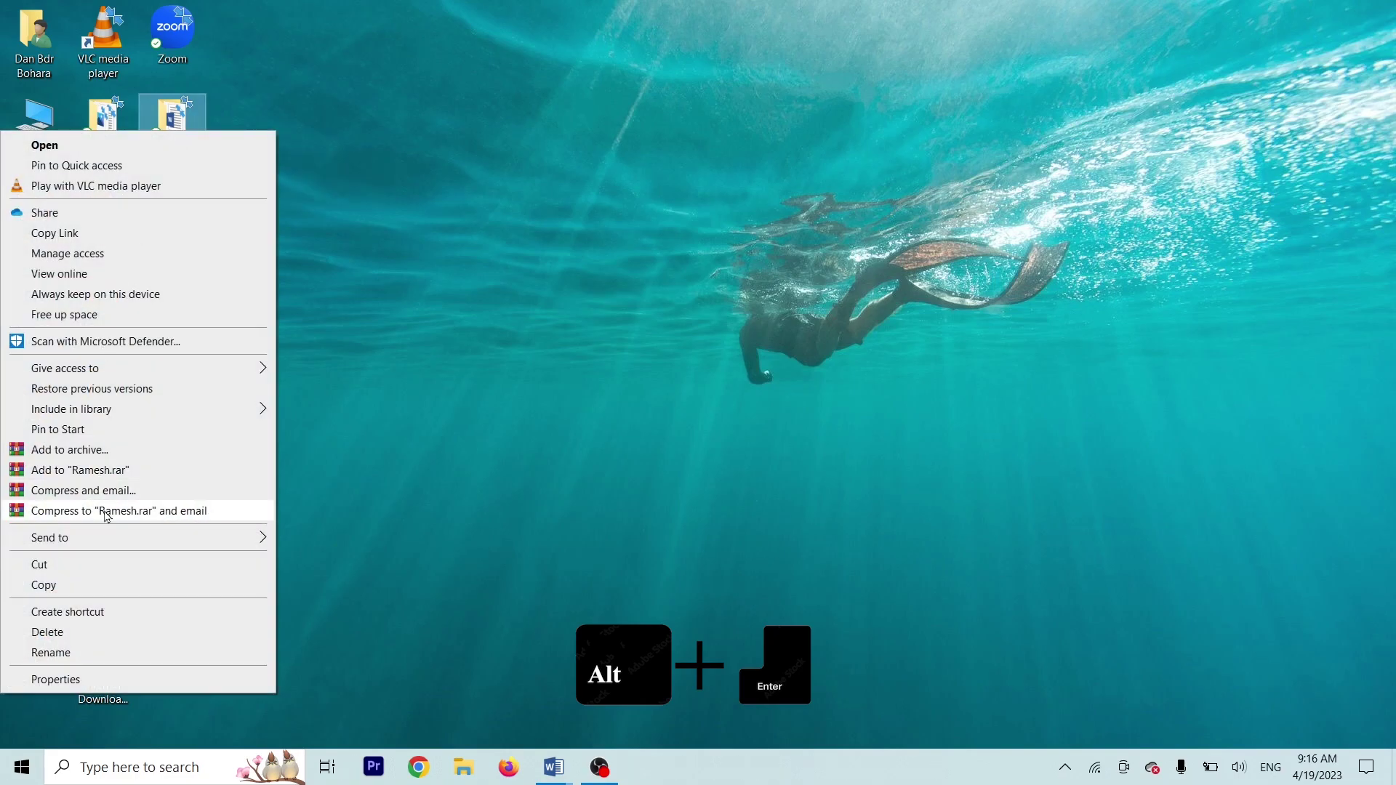
pyautogui.click(84, 679)
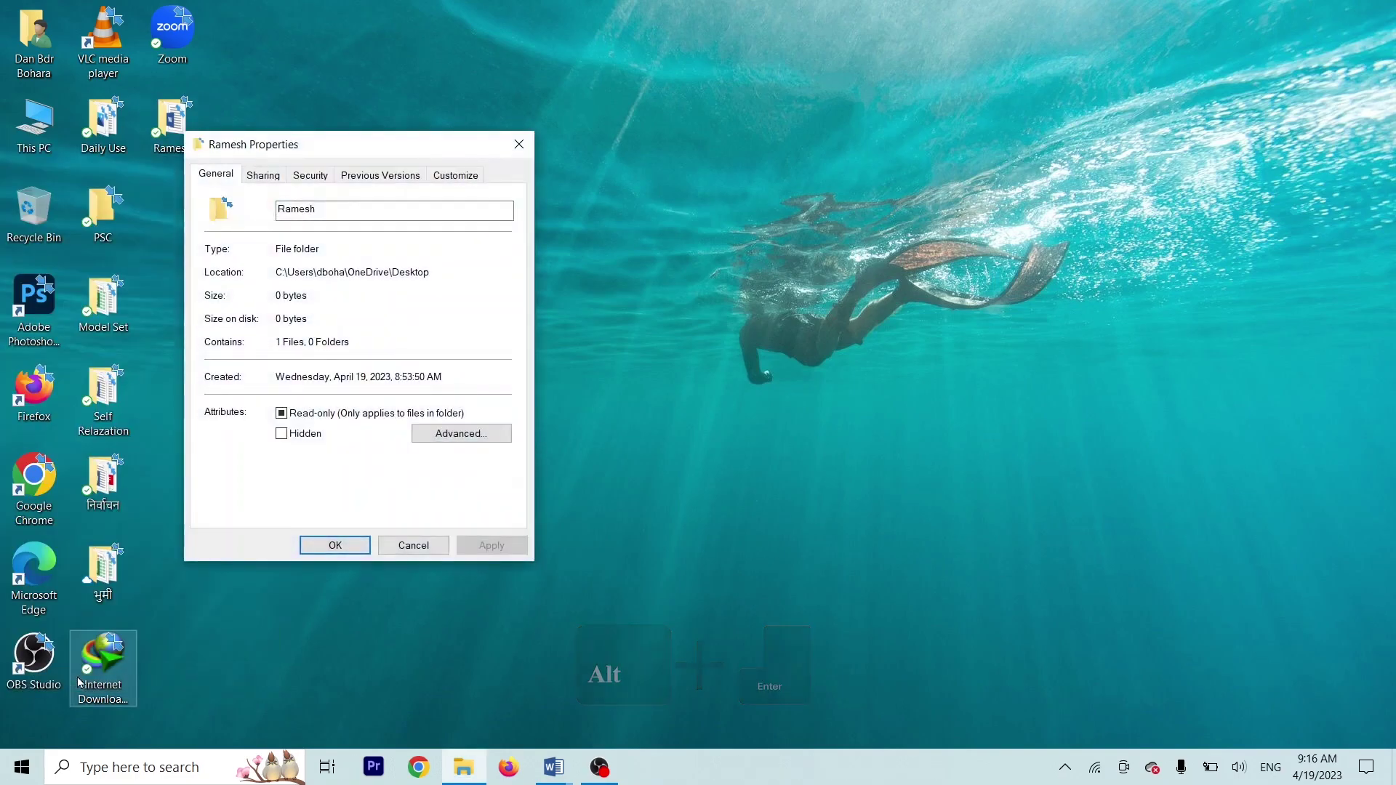
# - Capture a screenshot of the folder's network sharing settings and cancel the properties dialog
pyautogui.moveTo(297, 153); pyautogui.dragTo(480, 127)
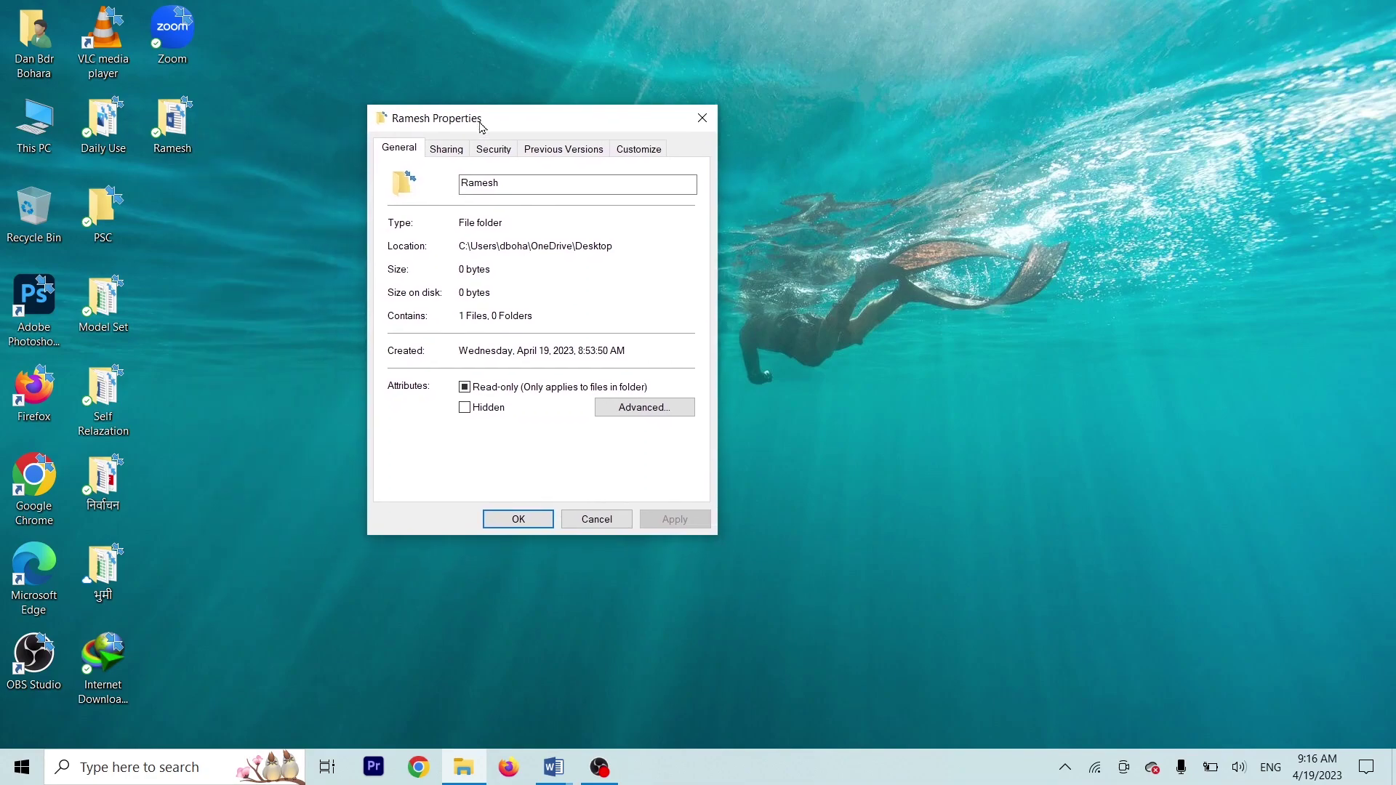
pyautogui.click(446, 150)
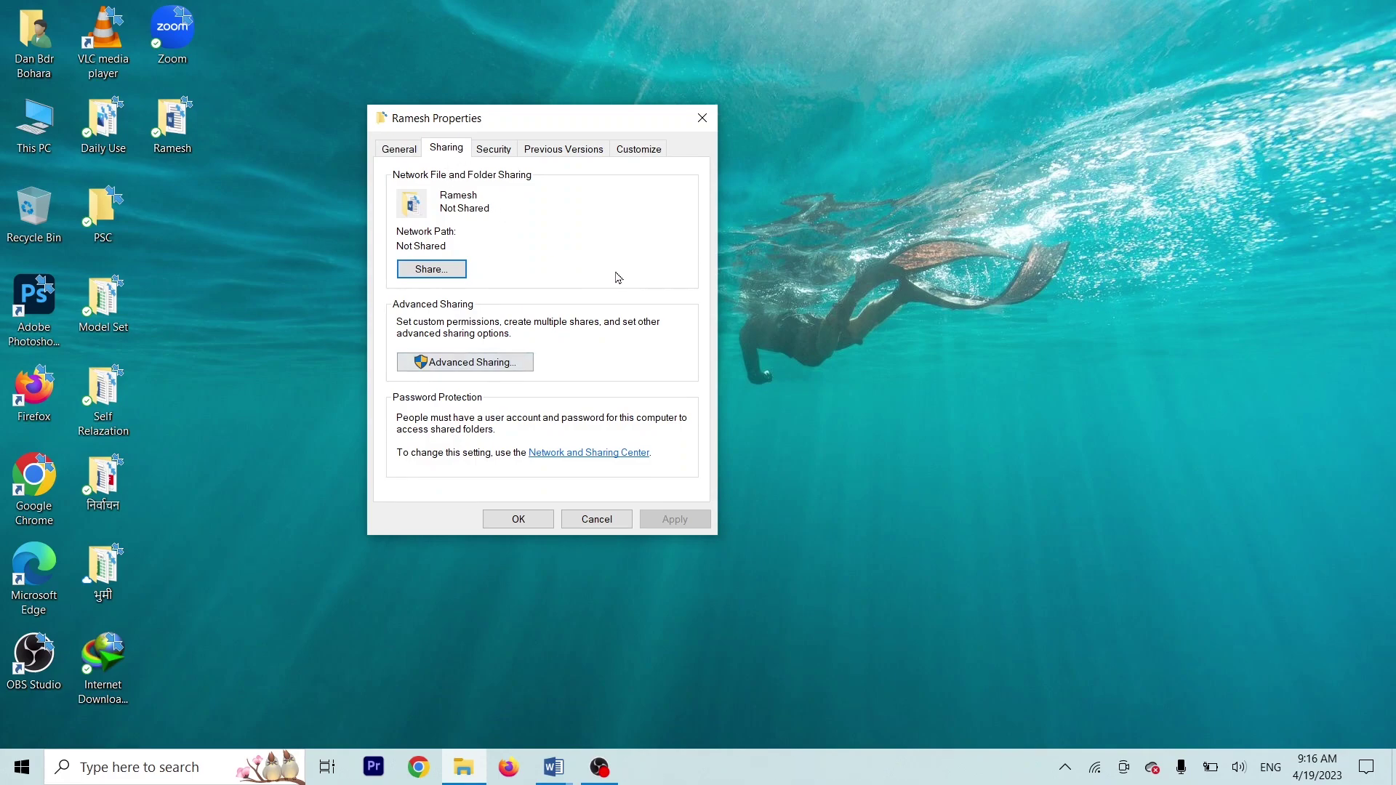
pyautogui.press('alt+Print')
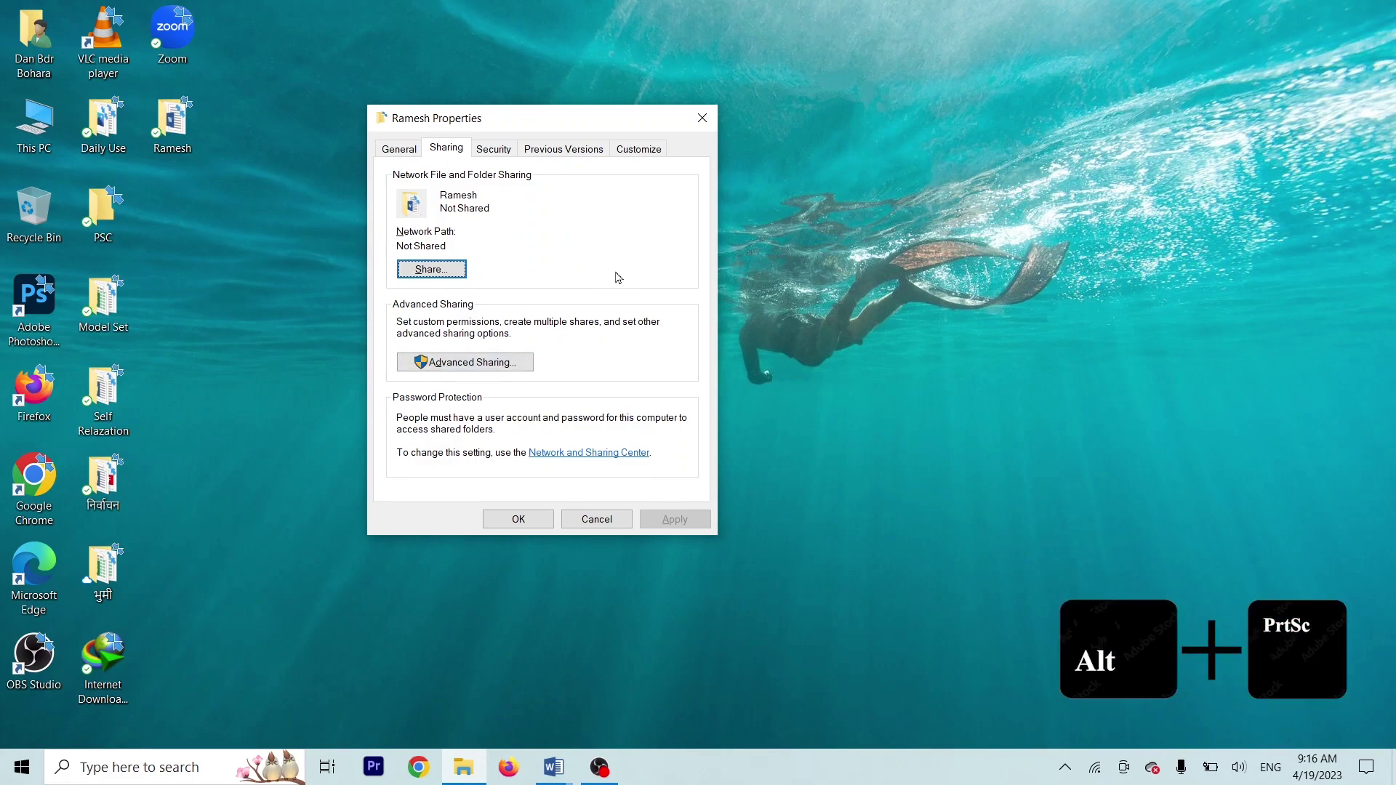
pyautogui.click(594, 519)
# - Paste the sharing screenshot under "Q.5" in Windows.docx, enter the label "Q. 6." below it and start a new line
pyautogui.hotkey('alt', 'Tab')
pyautogui.hotkey('ctrl', 'v')
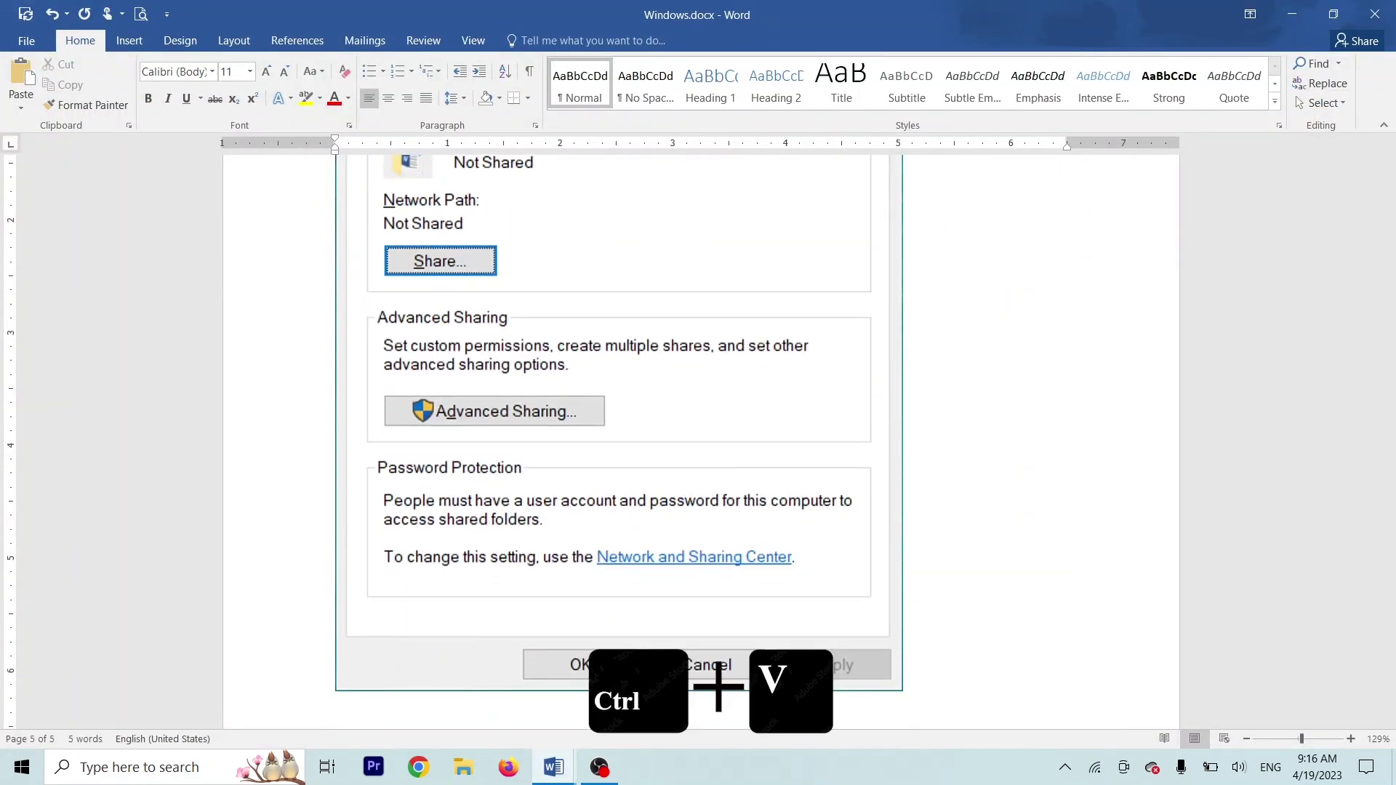
pyautogui.write('Q. 6')
pyautogui.press('BackSpace')
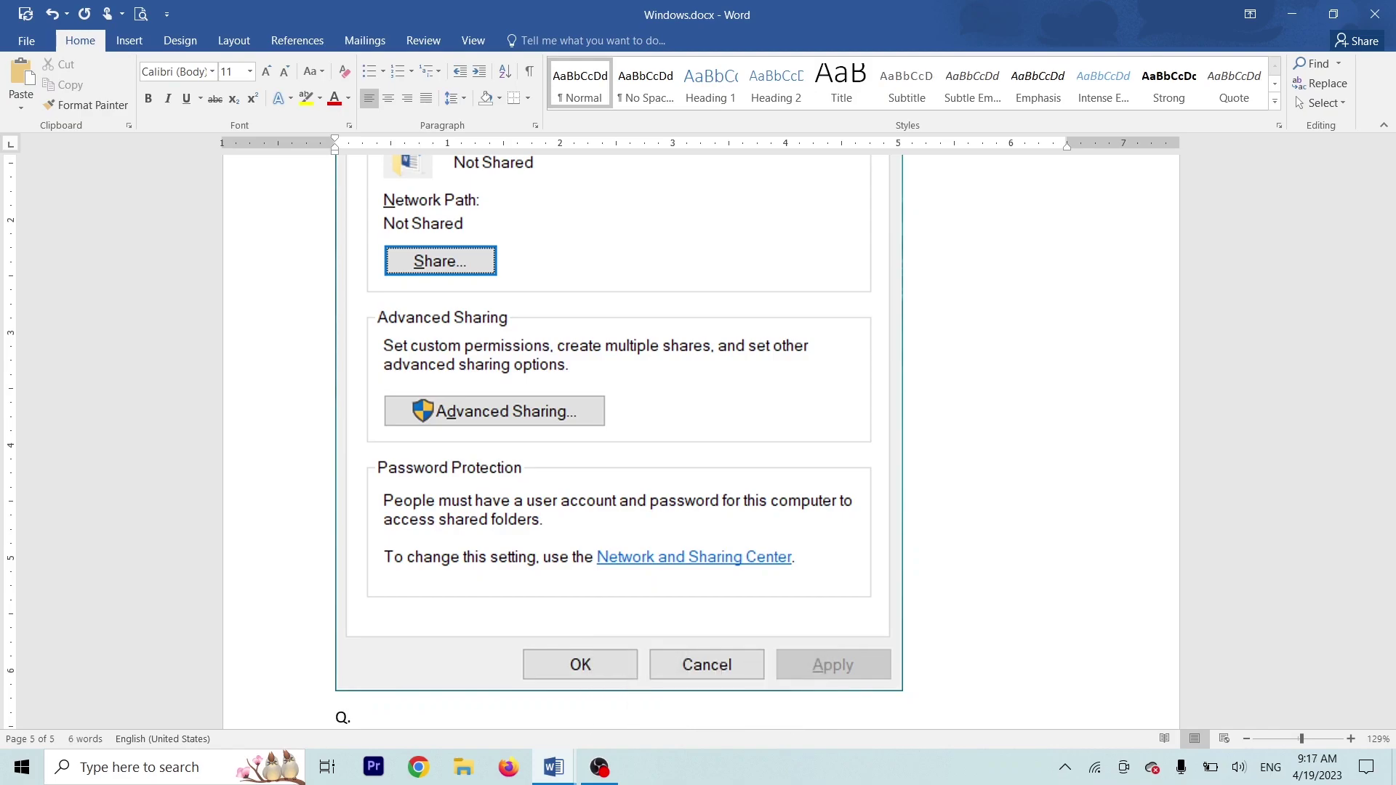
pyautogui.press('Return')
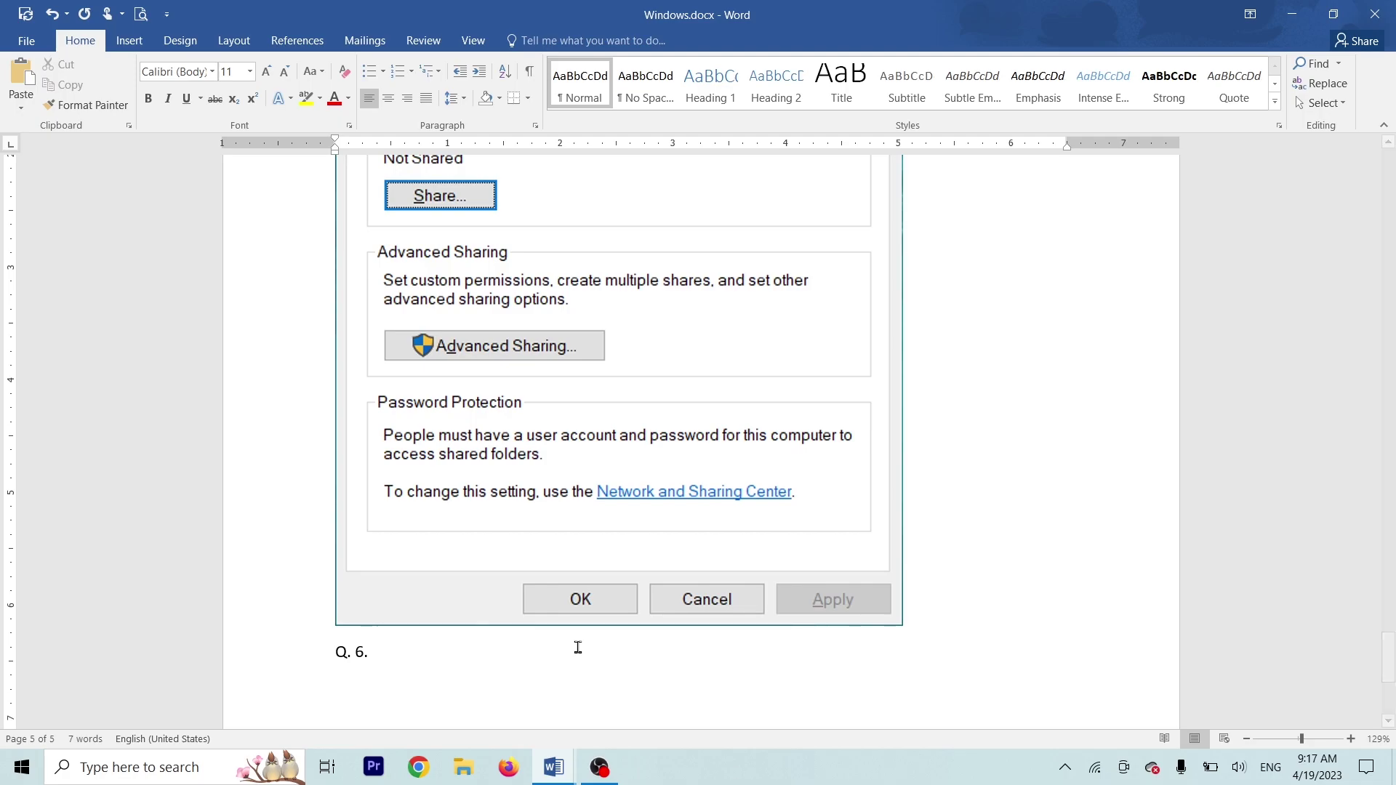
# - Check question 26 about installed fonts in Windows My creation.DOCX, with both Word documents minimized and the desktop refreshed at the end
pyautogui.click(553, 770)
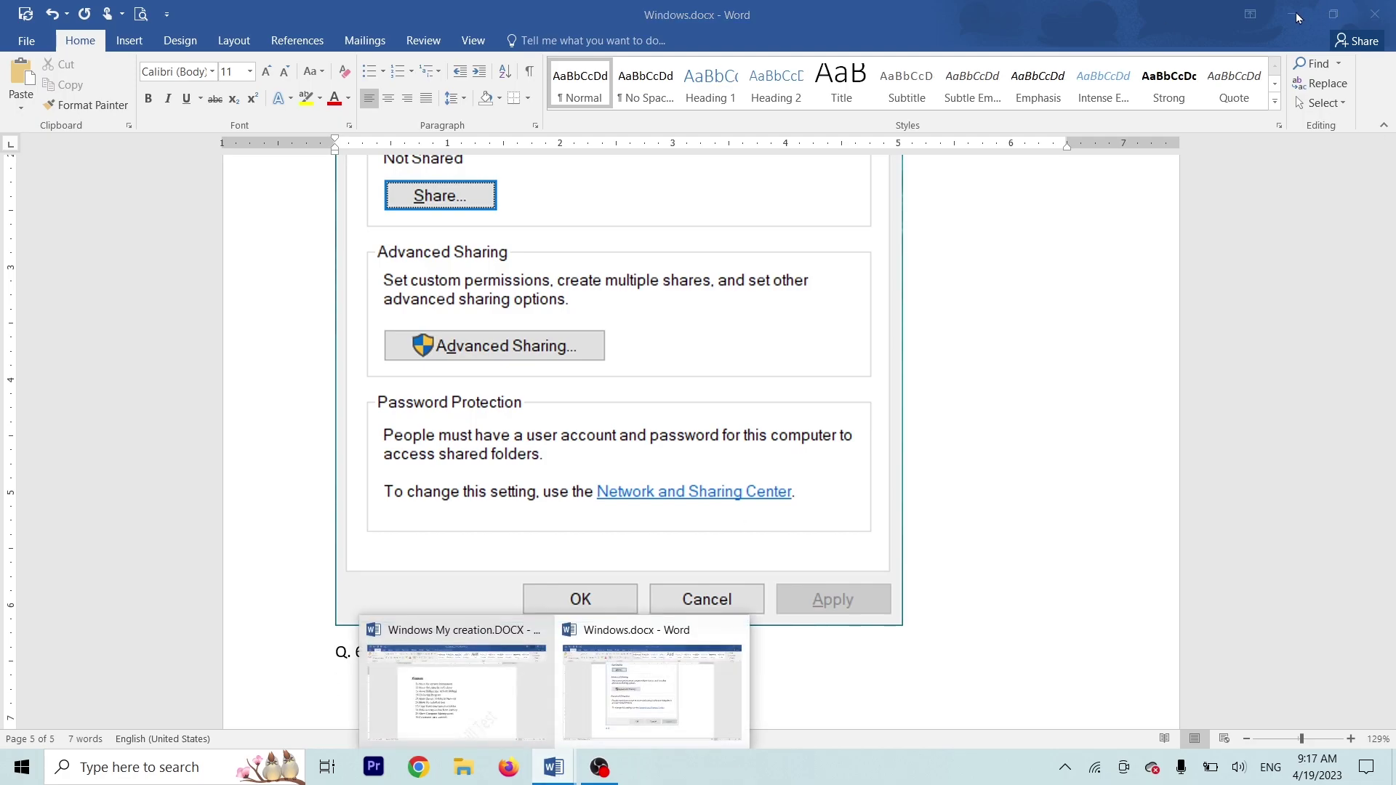
pyautogui.click(1292, 15)
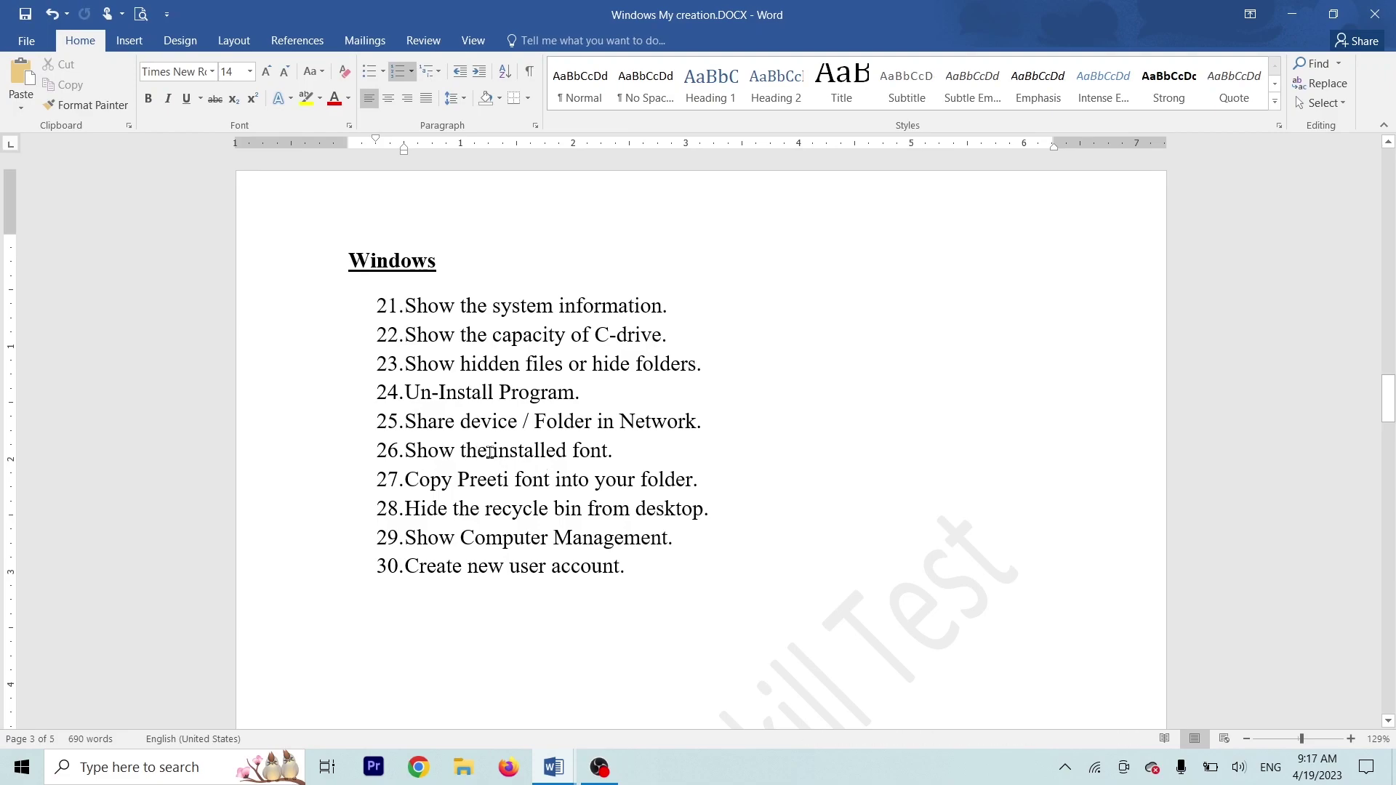
pyautogui.click(1285, 7)
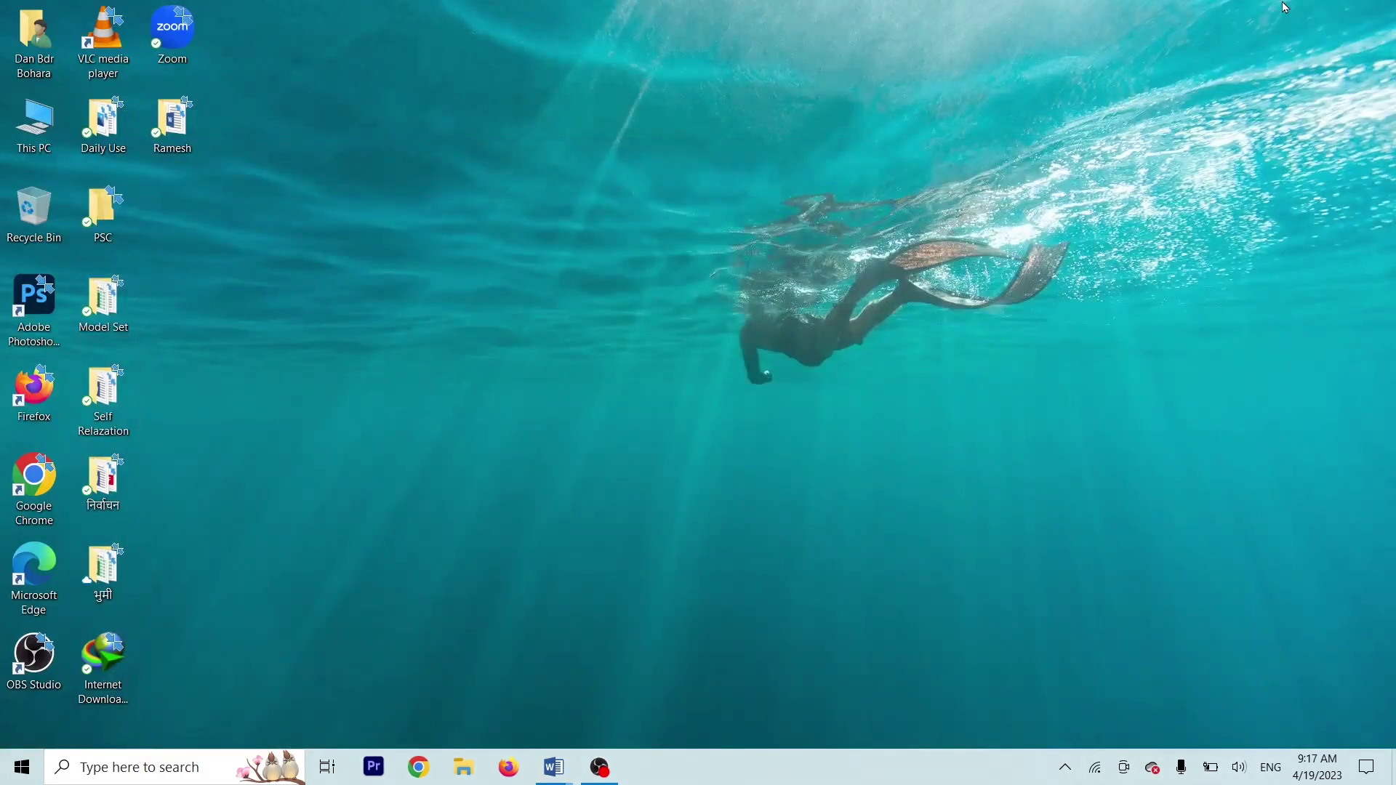
pyautogui.rightClick(446, 93)
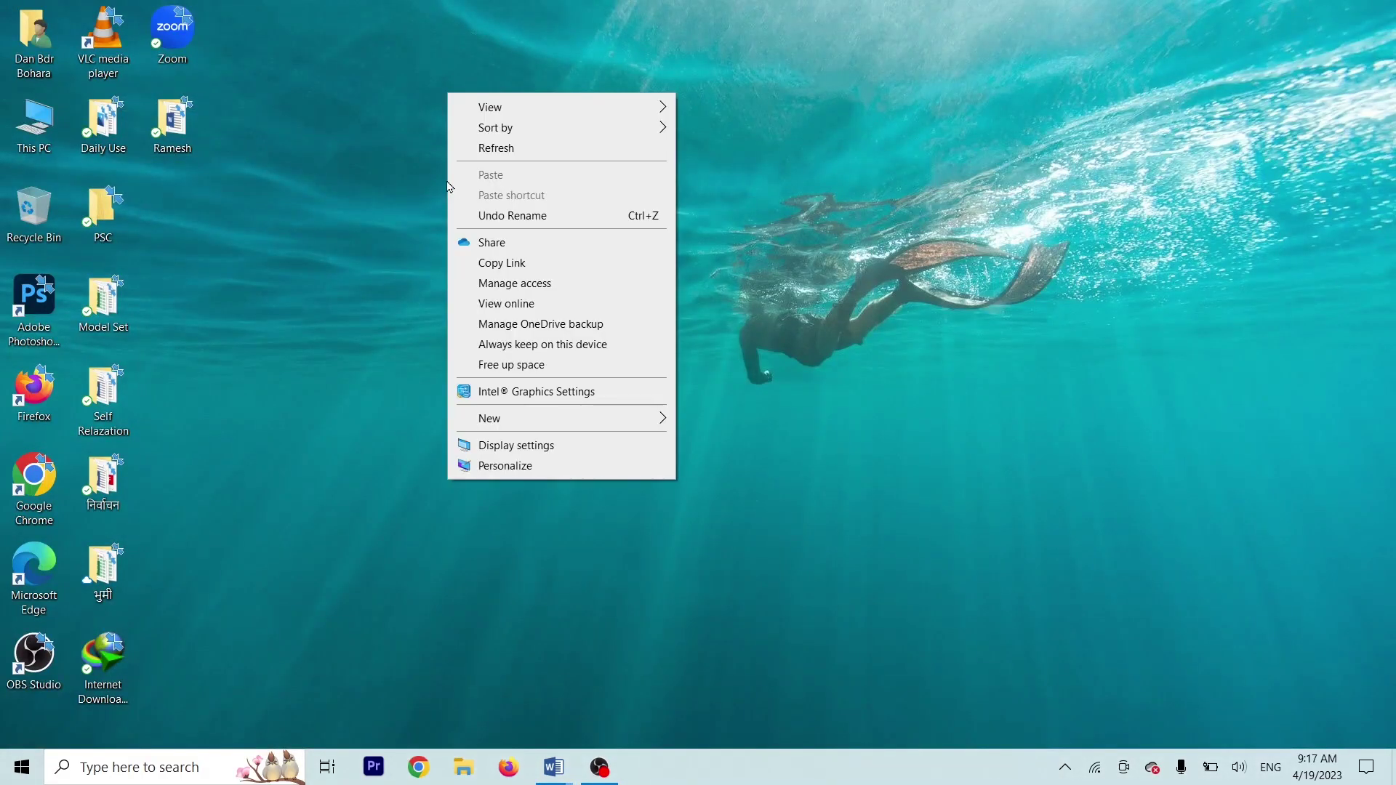
pyautogui.click(509, 149)
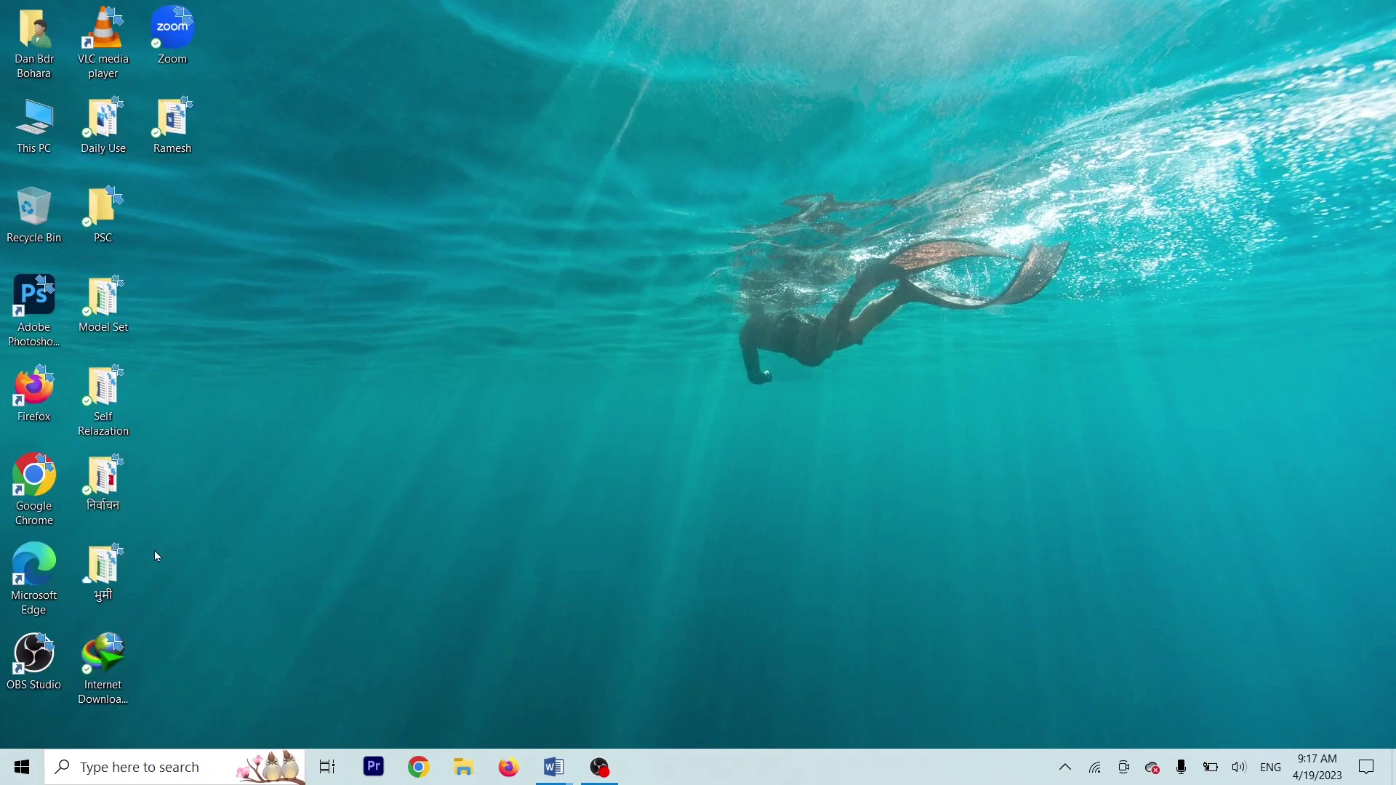
pyautogui.rightClick(309, 446)
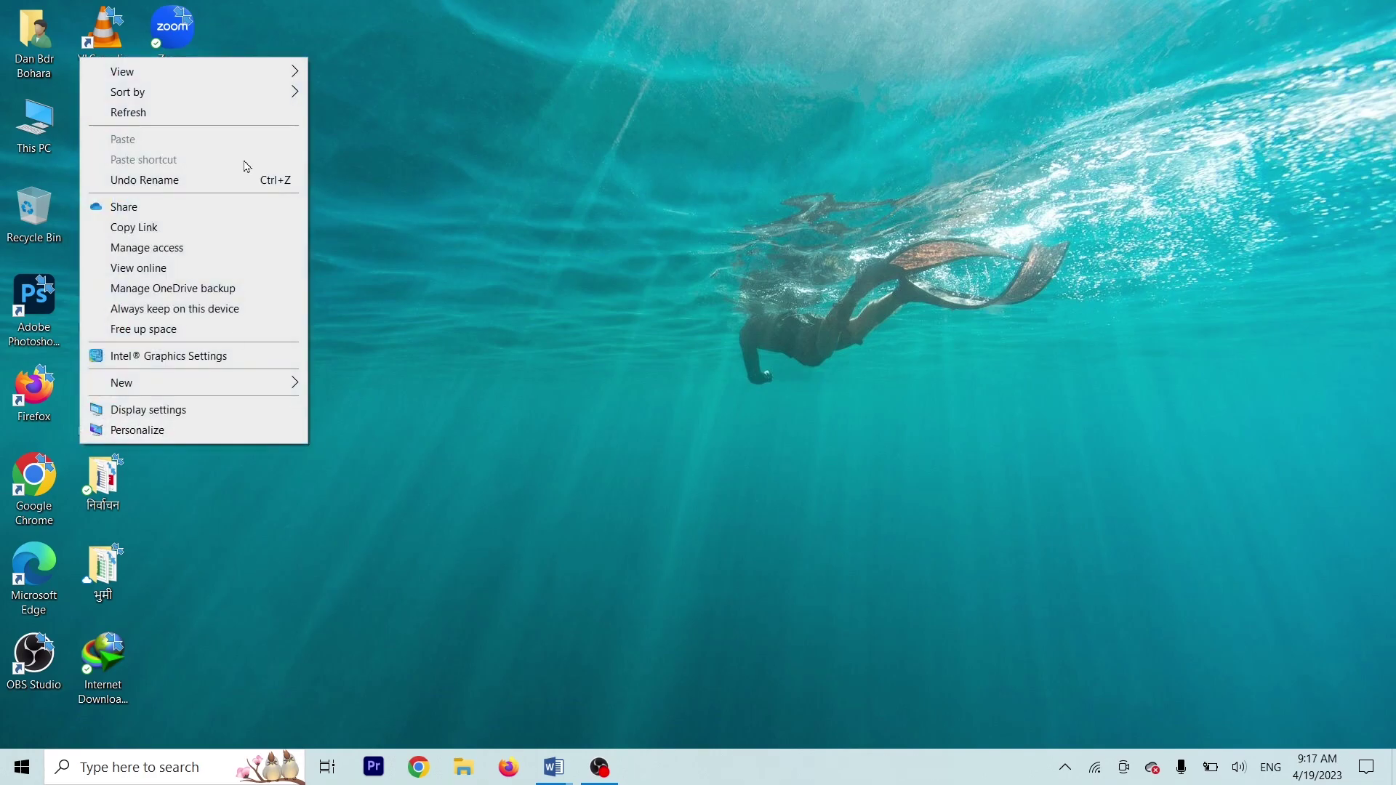
pyautogui.click(141, 116)
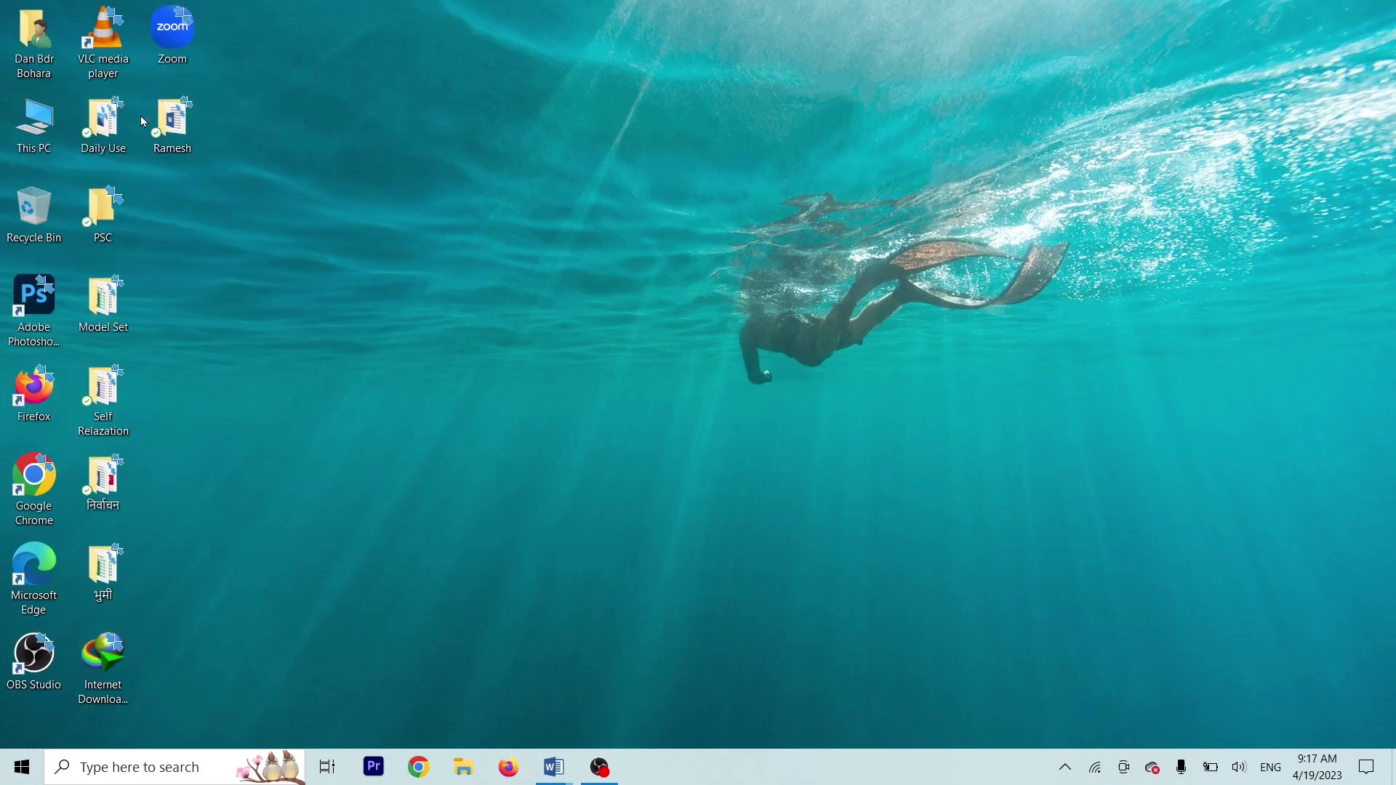
# - Open Control Panel and display all Control Panel items
pyautogui.press('super')
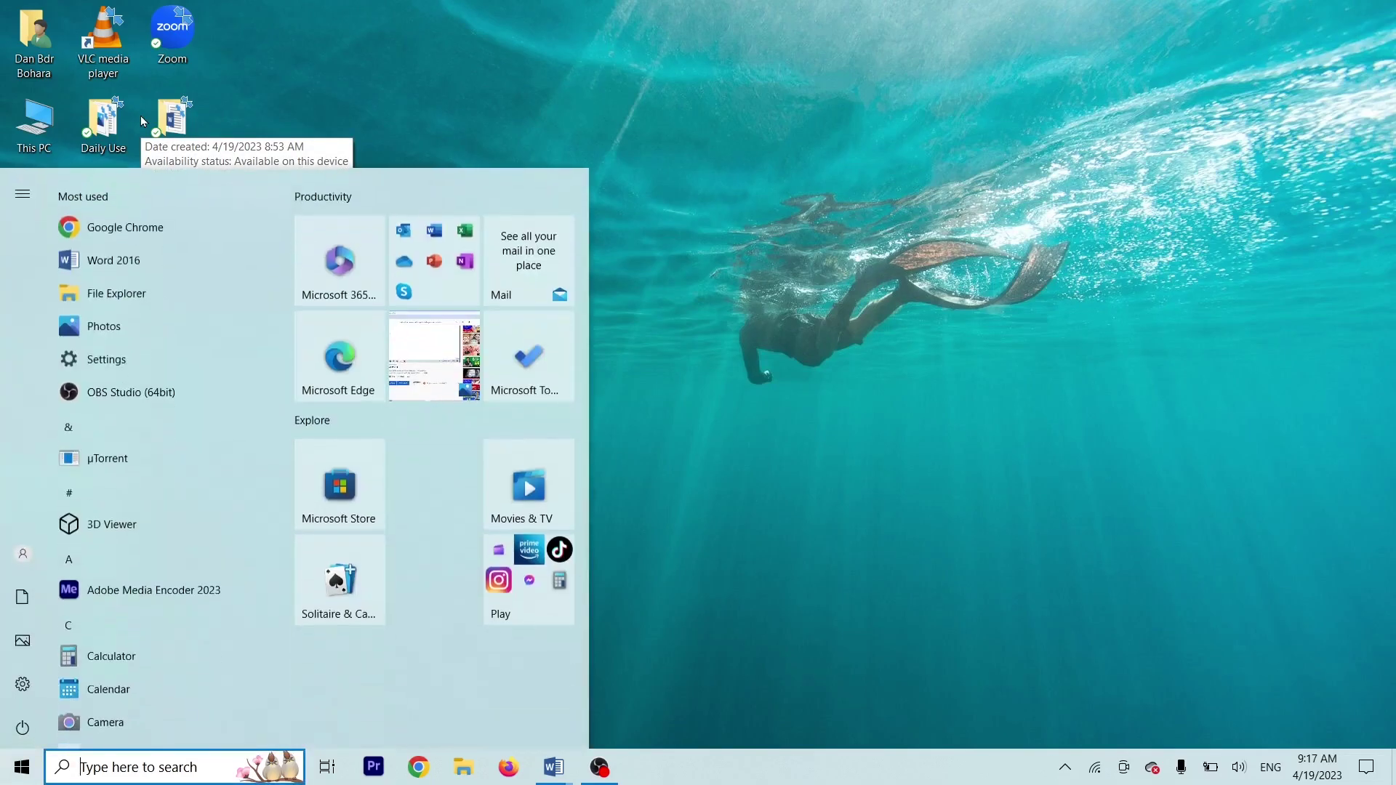
pyautogui.write('con')
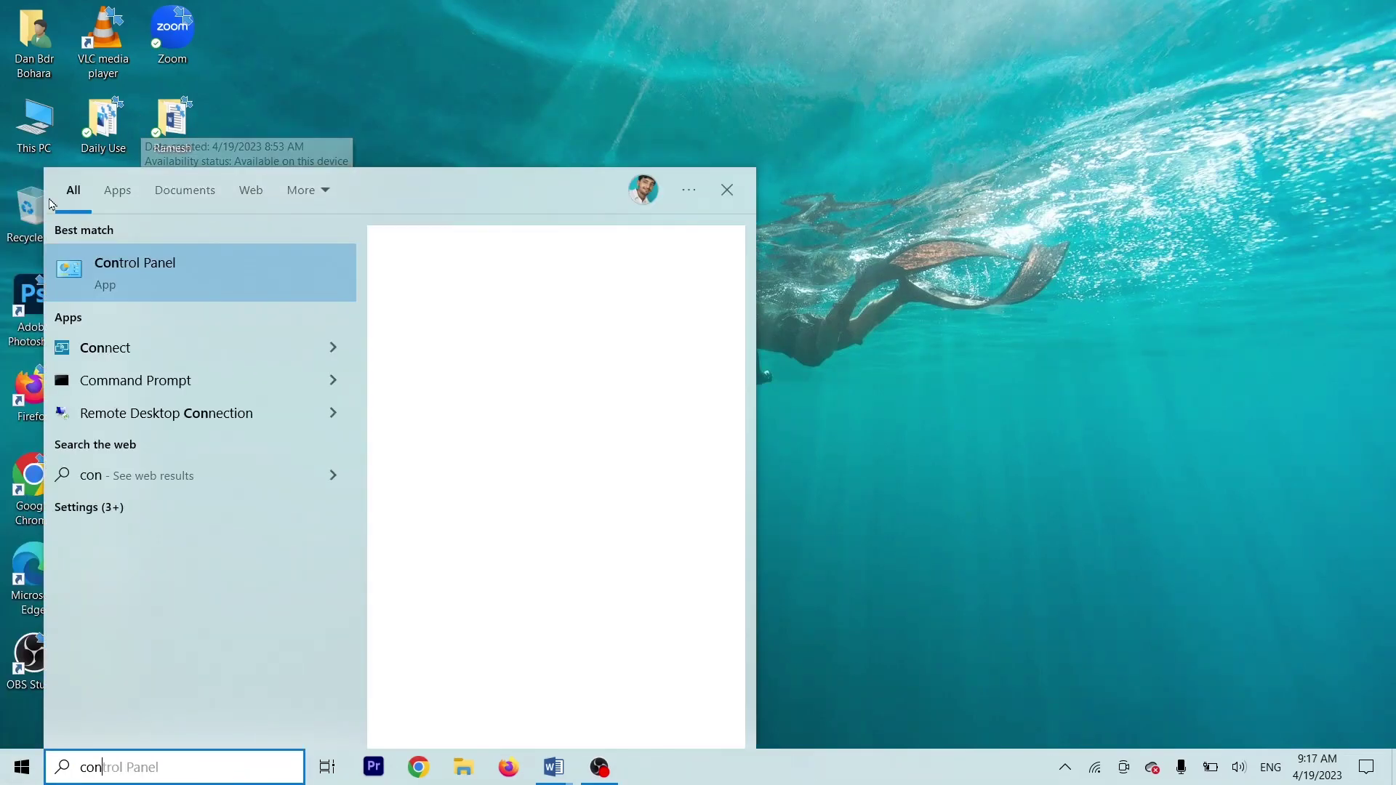
pyautogui.click(133, 275)
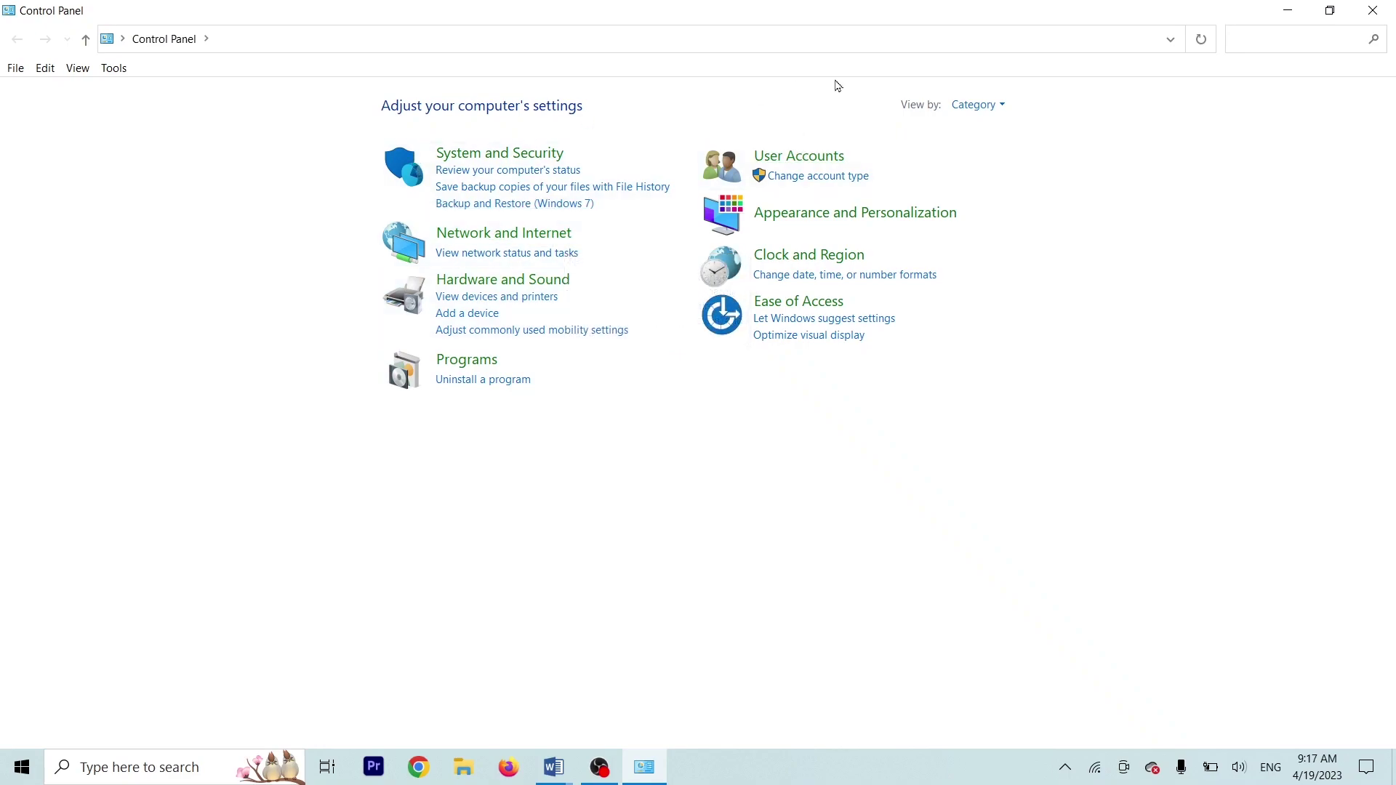
pyautogui.click(207, 40)
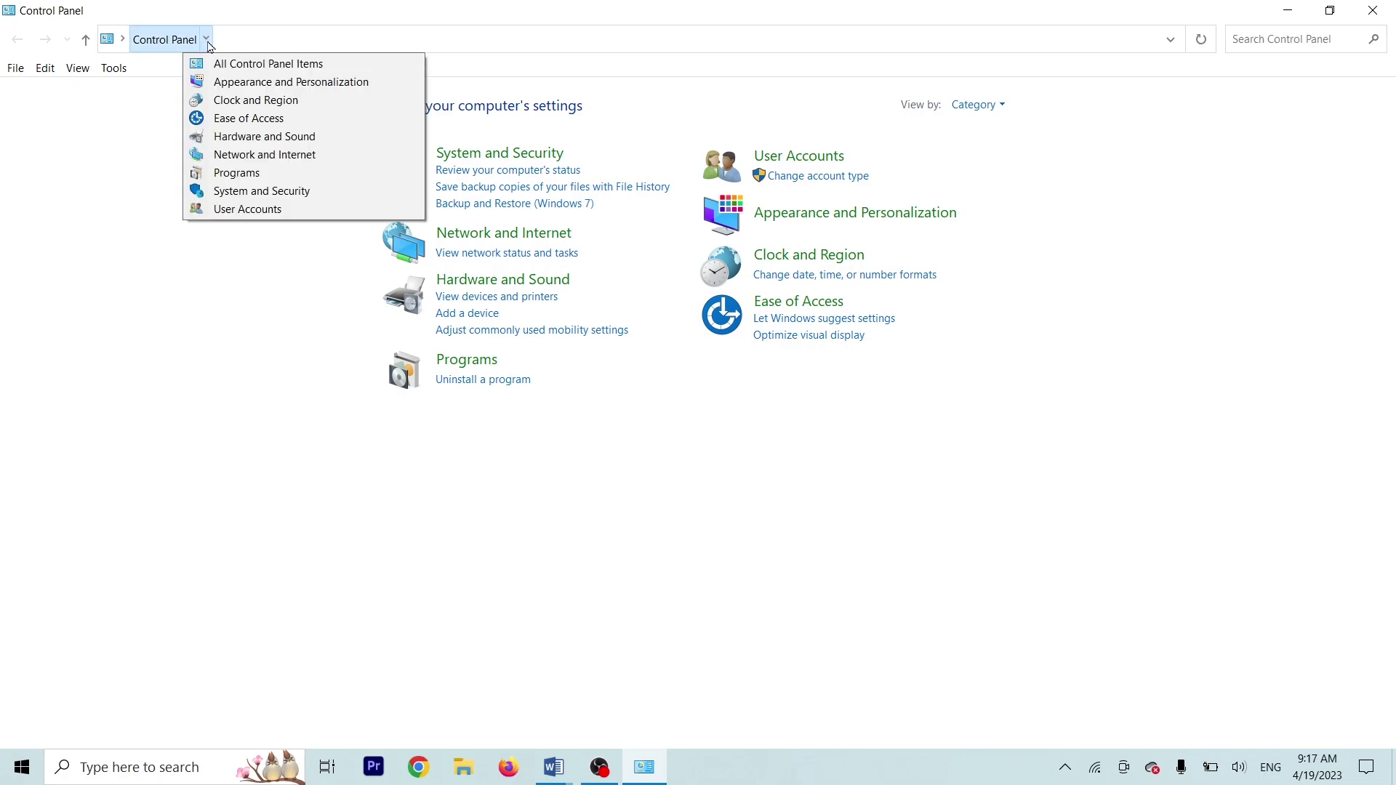
pyautogui.click(261, 65)
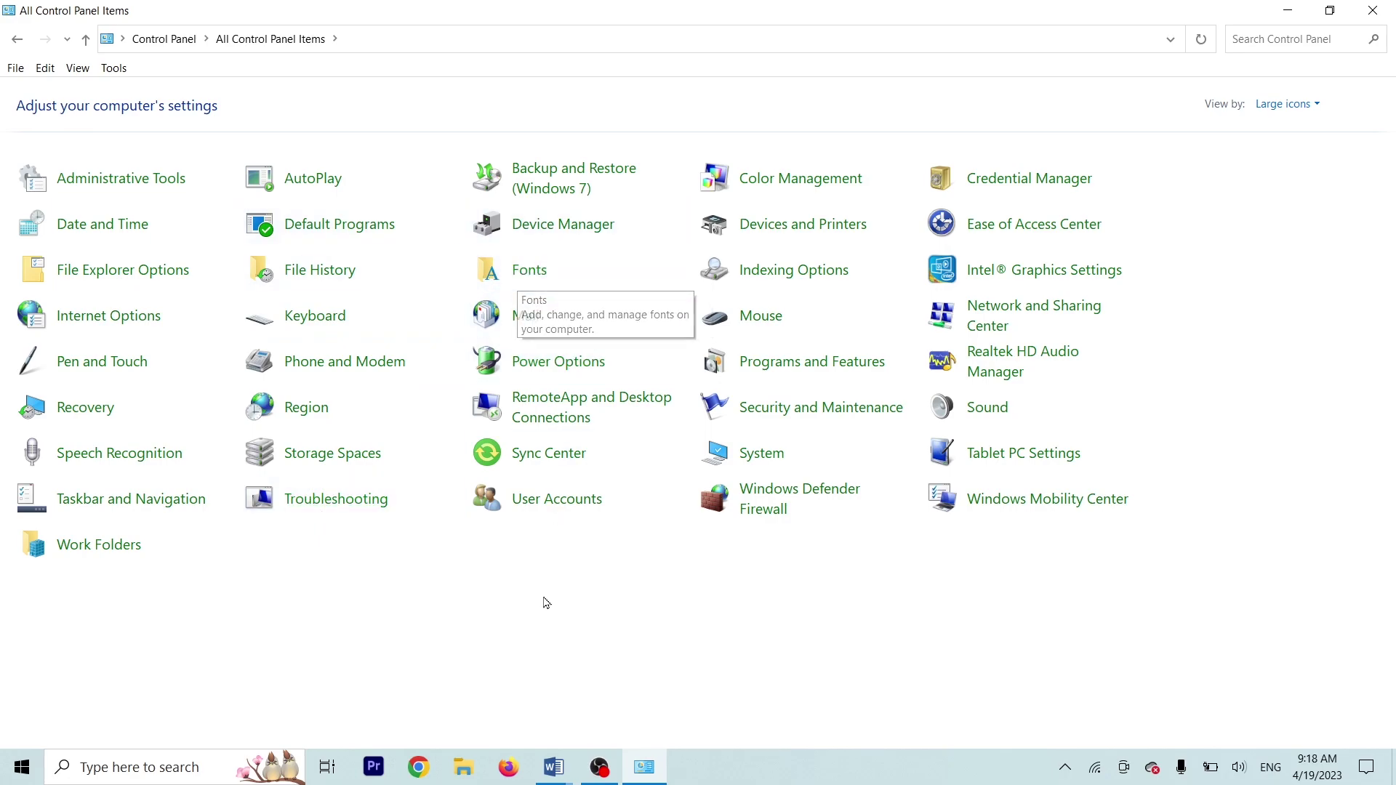
# - Open Fonts from the Control Panel items, capture a screenshot of the installed fonts and close the window
pyautogui.press('f')
pyautogui.press('f')
pyautogui.press('f')
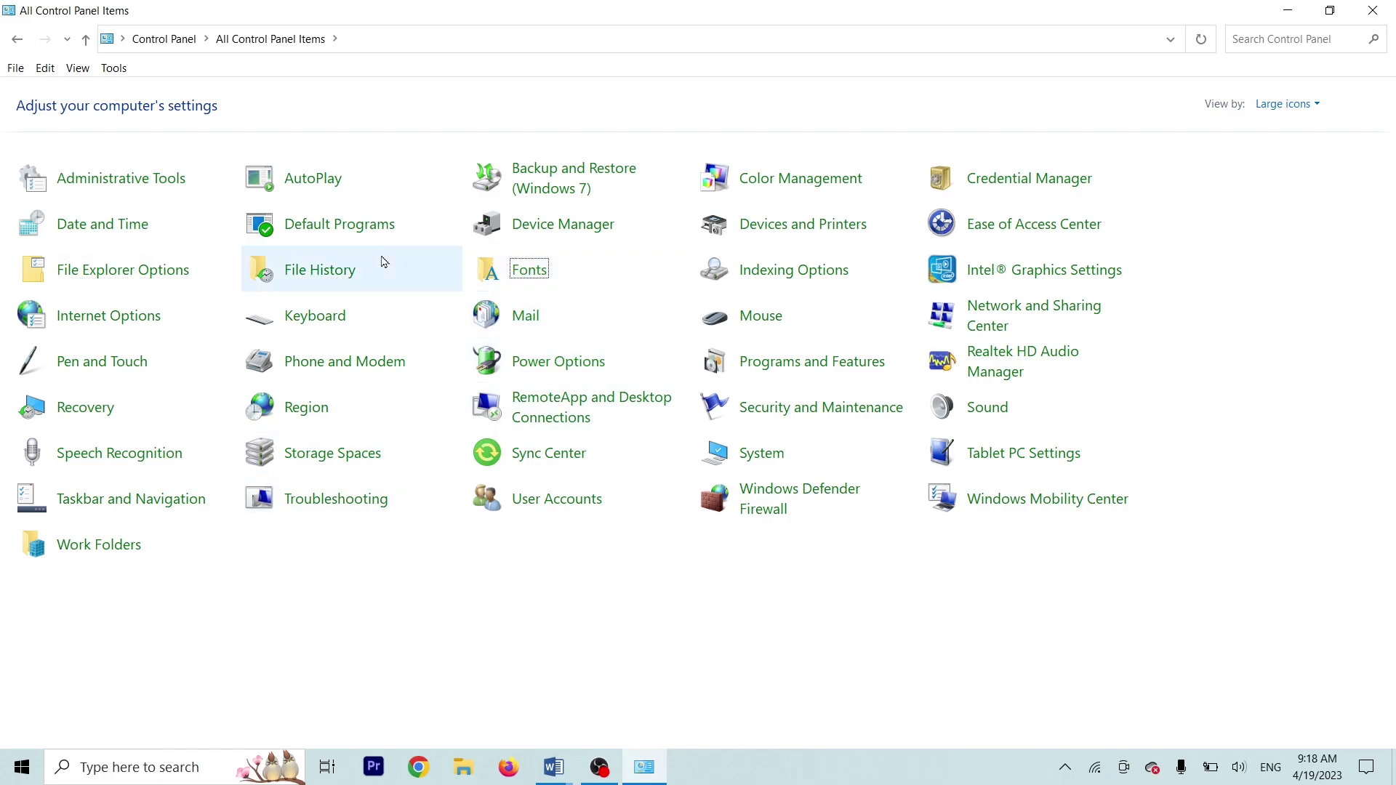
pyautogui.click(541, 271)
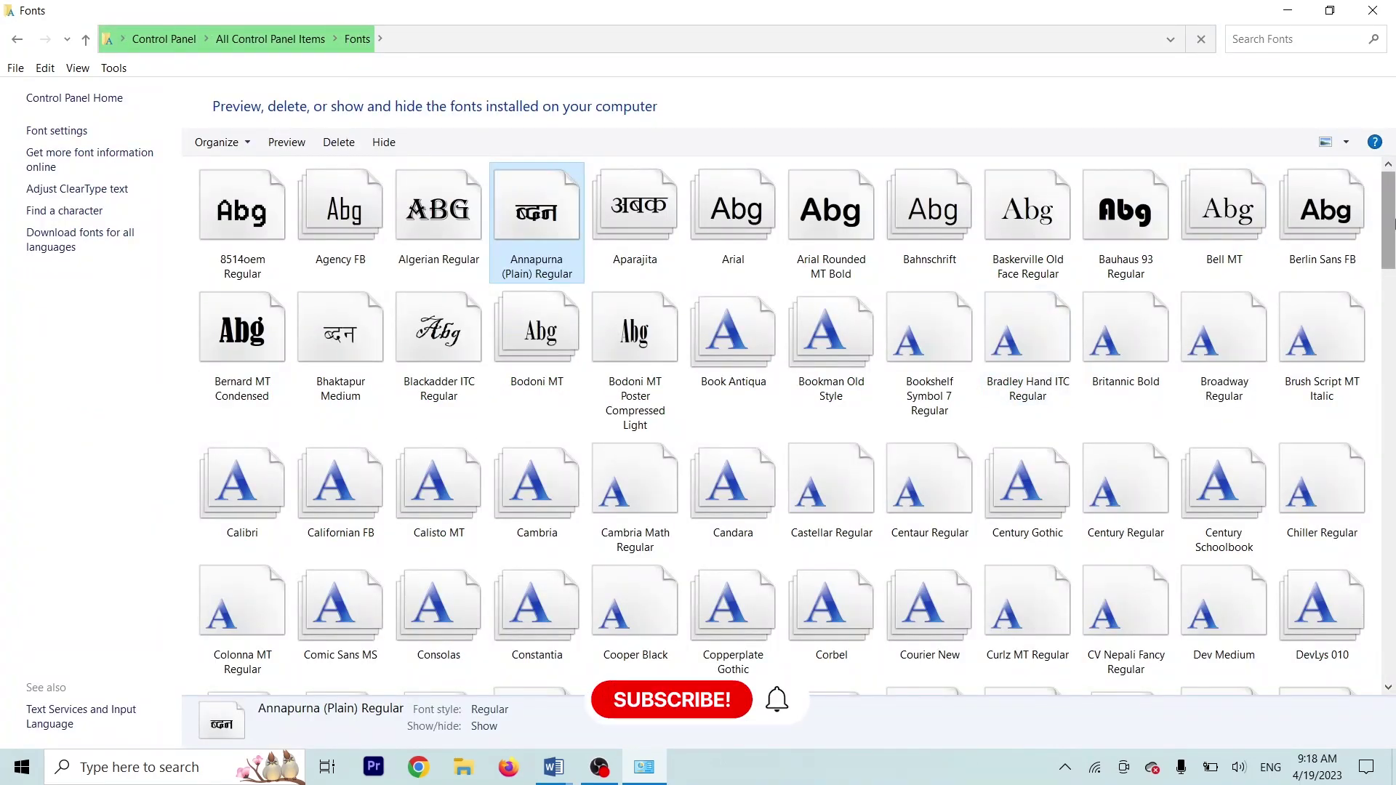
pyautogui.moveTo(1394, 224)
pyautogui.mouseDown()
pyautogui.moveTo(1391, 473)
pyautogui.moveTo(1391, 218)
pyautogui.mouseUp()
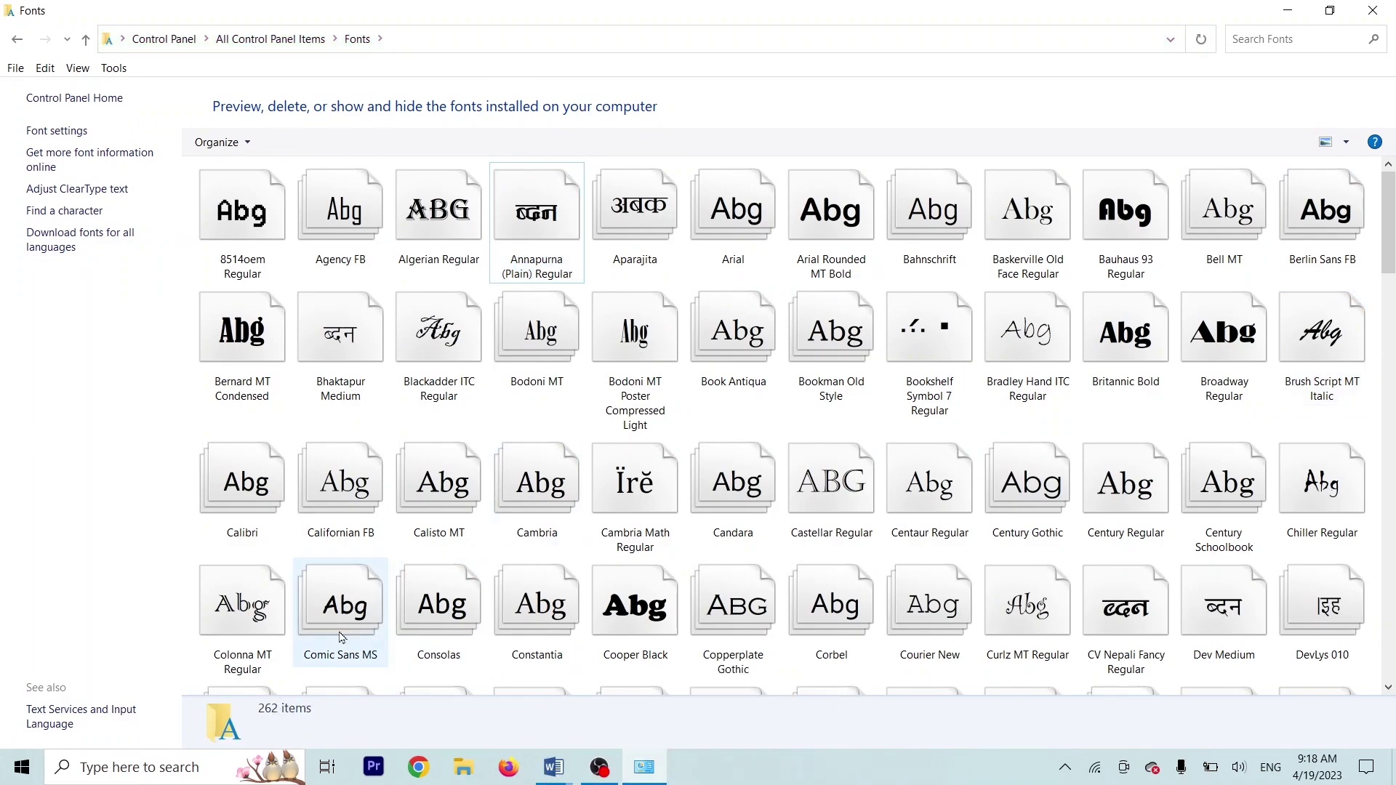
pyautogui.click(570, 460)
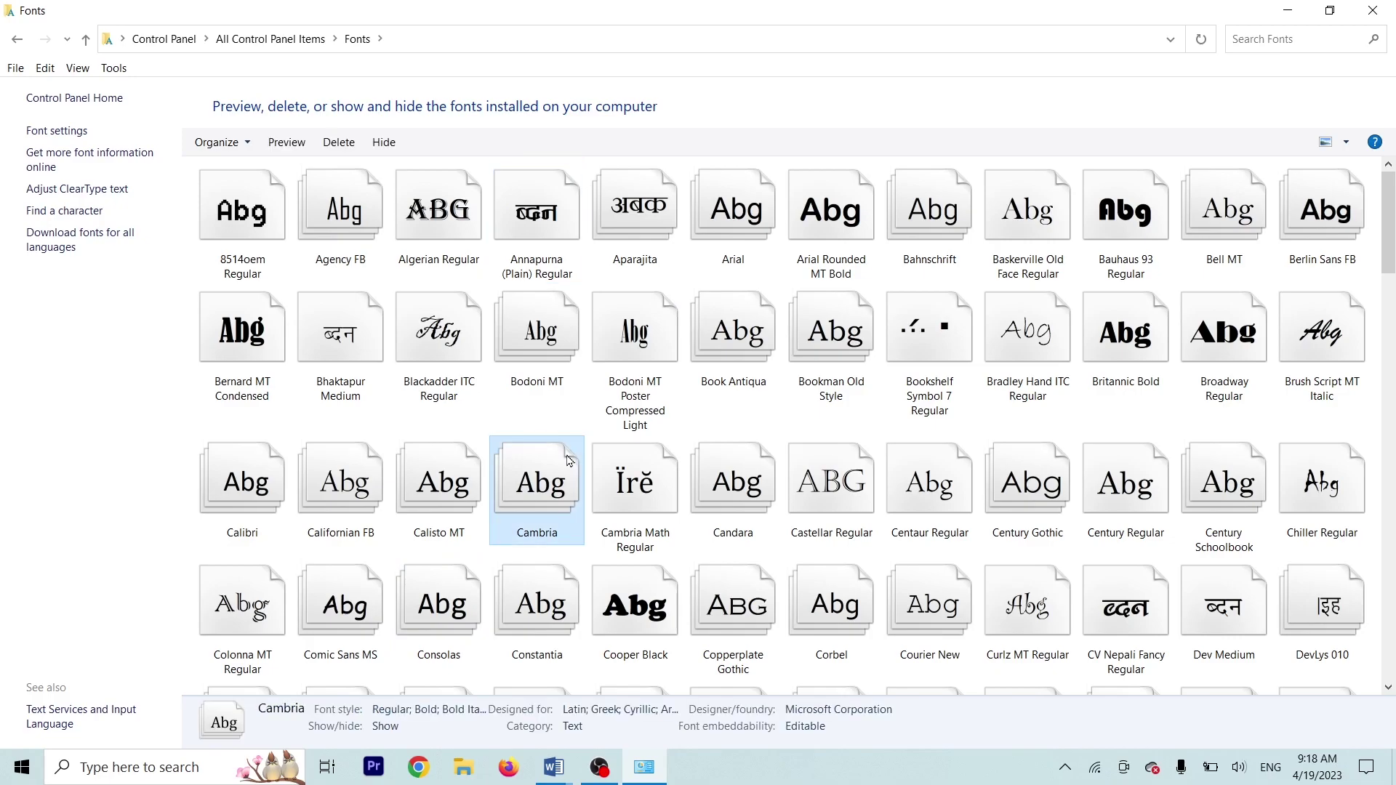
pyautogui.click(733, 408)
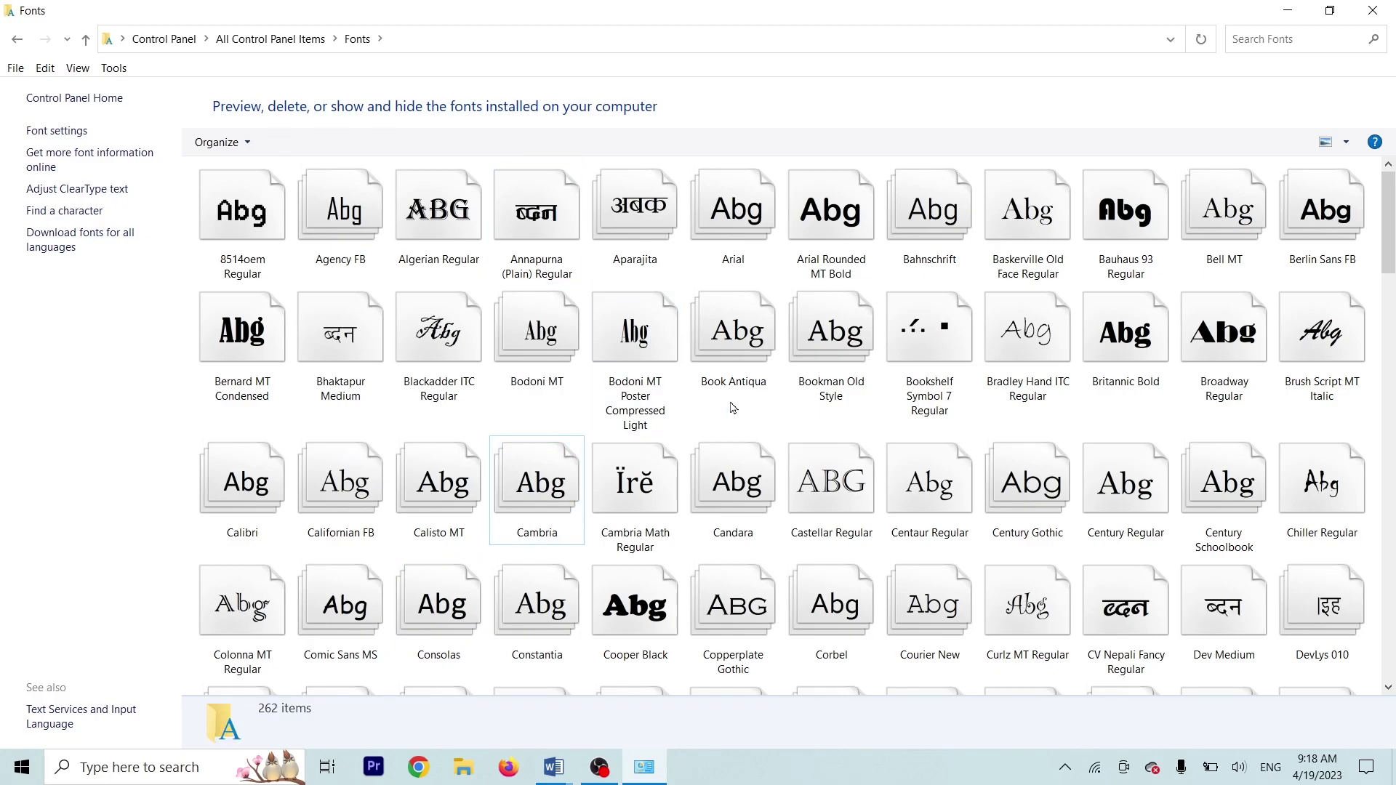
pyautogui.click(1373, 11)
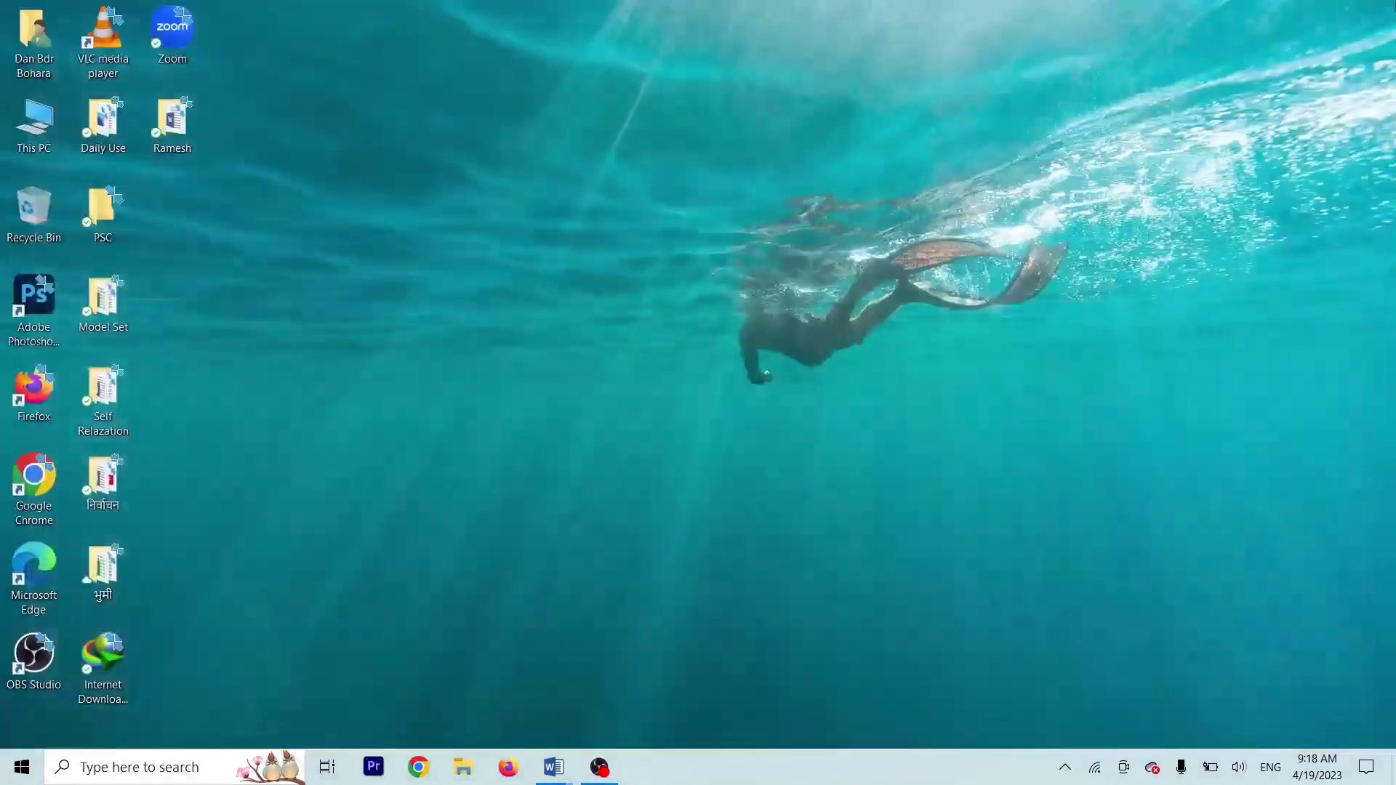
# - Paste the Fonts screenshot under "Q. 6." in Windows.docx and enter the label "Q.7" below it
pyautogui.moveTo(557, 761)
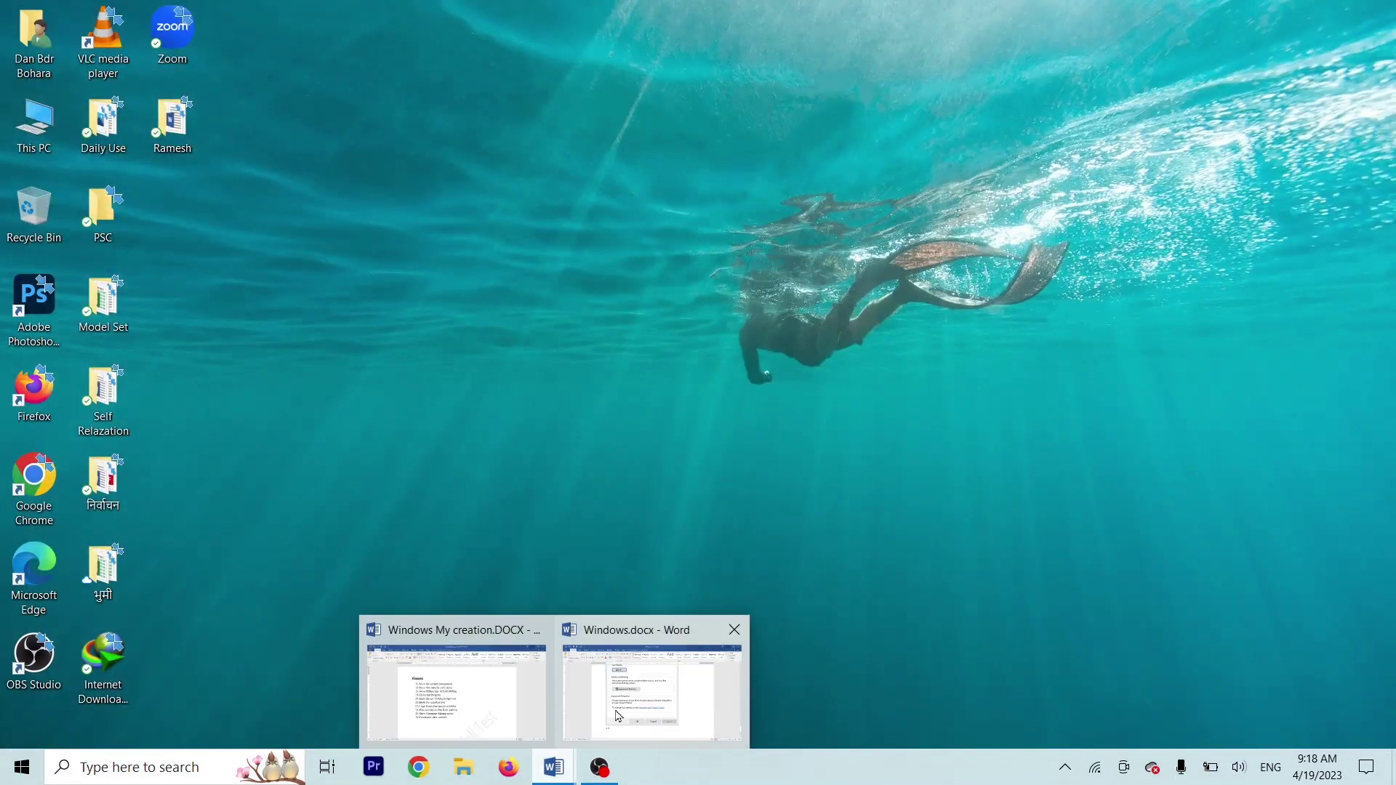
pyautogui.click(614, 709)
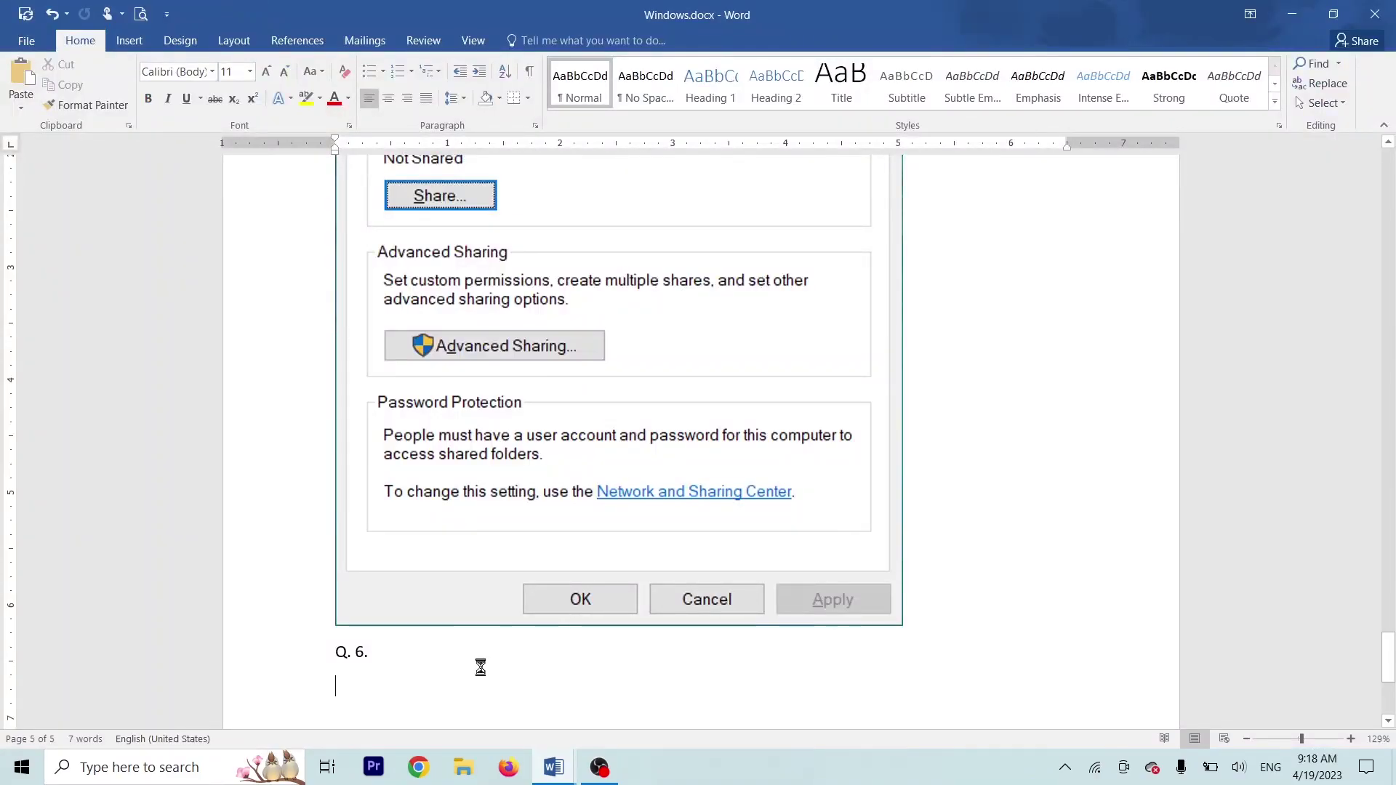
pyautogui.hotkey('ctrl', 'v')
pyautogui.press('Return')
pyautogui.write('Q')
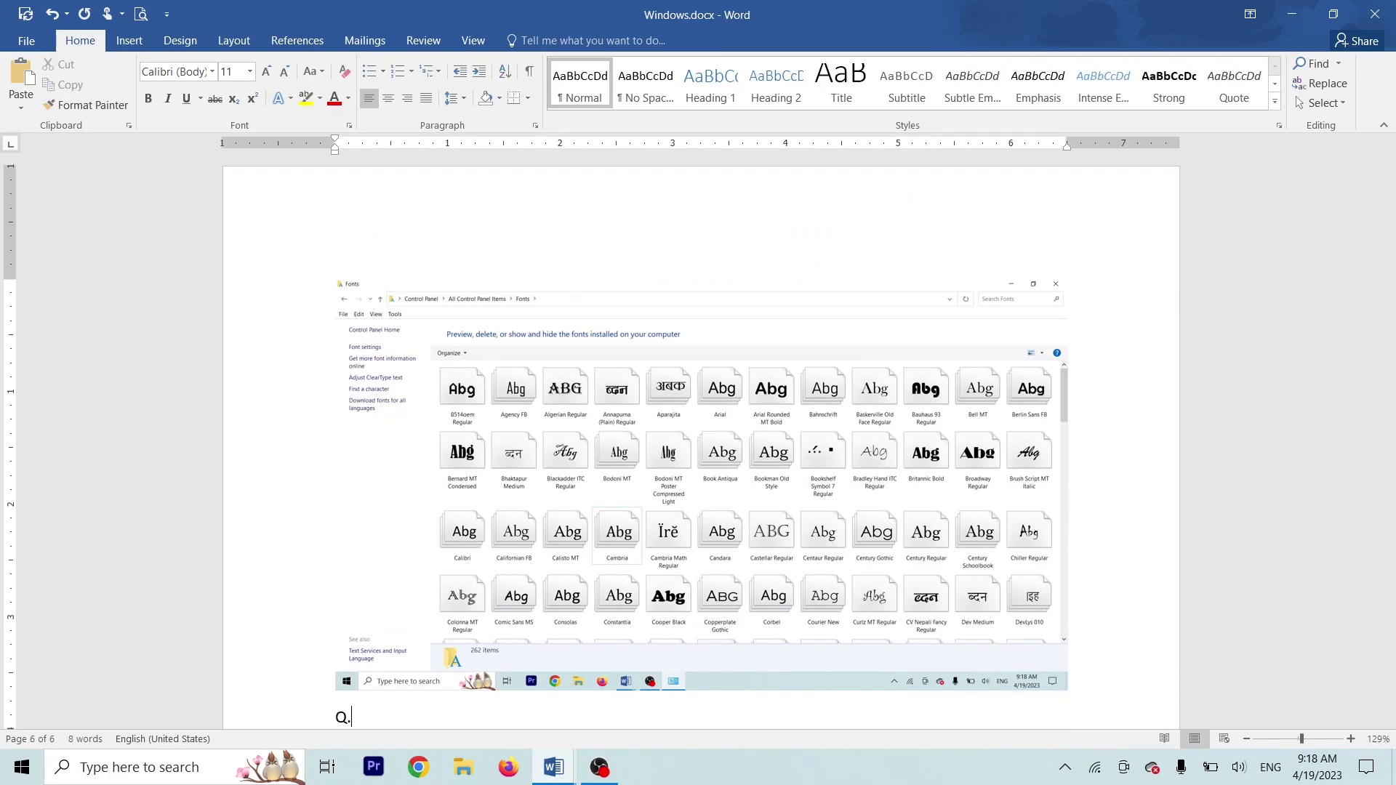
# - Check question 27 about copying the Preeti font, minimize both Word documents and refresh the desktop
pyautogui.hotkey('alt', 'Tab')
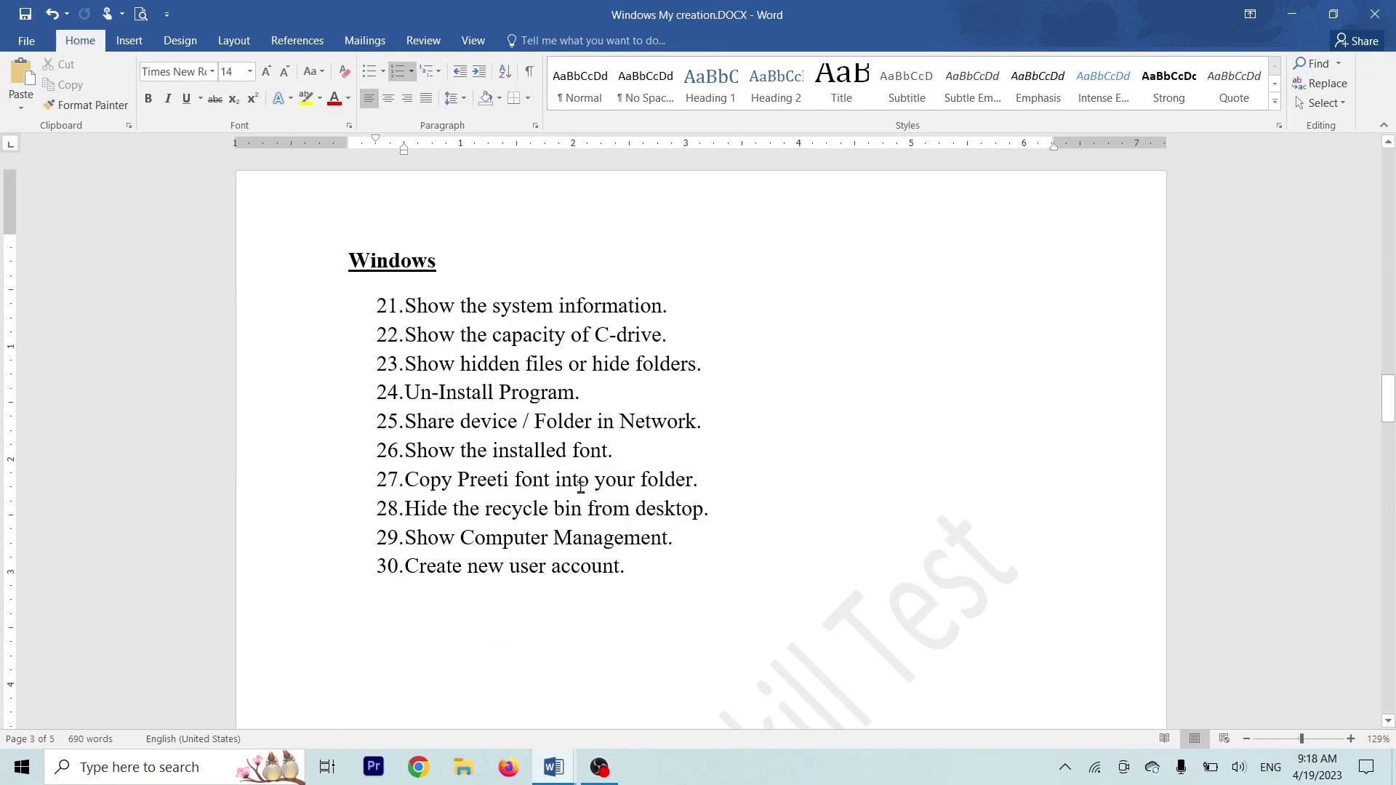
pyautogui.click(1292, 13)
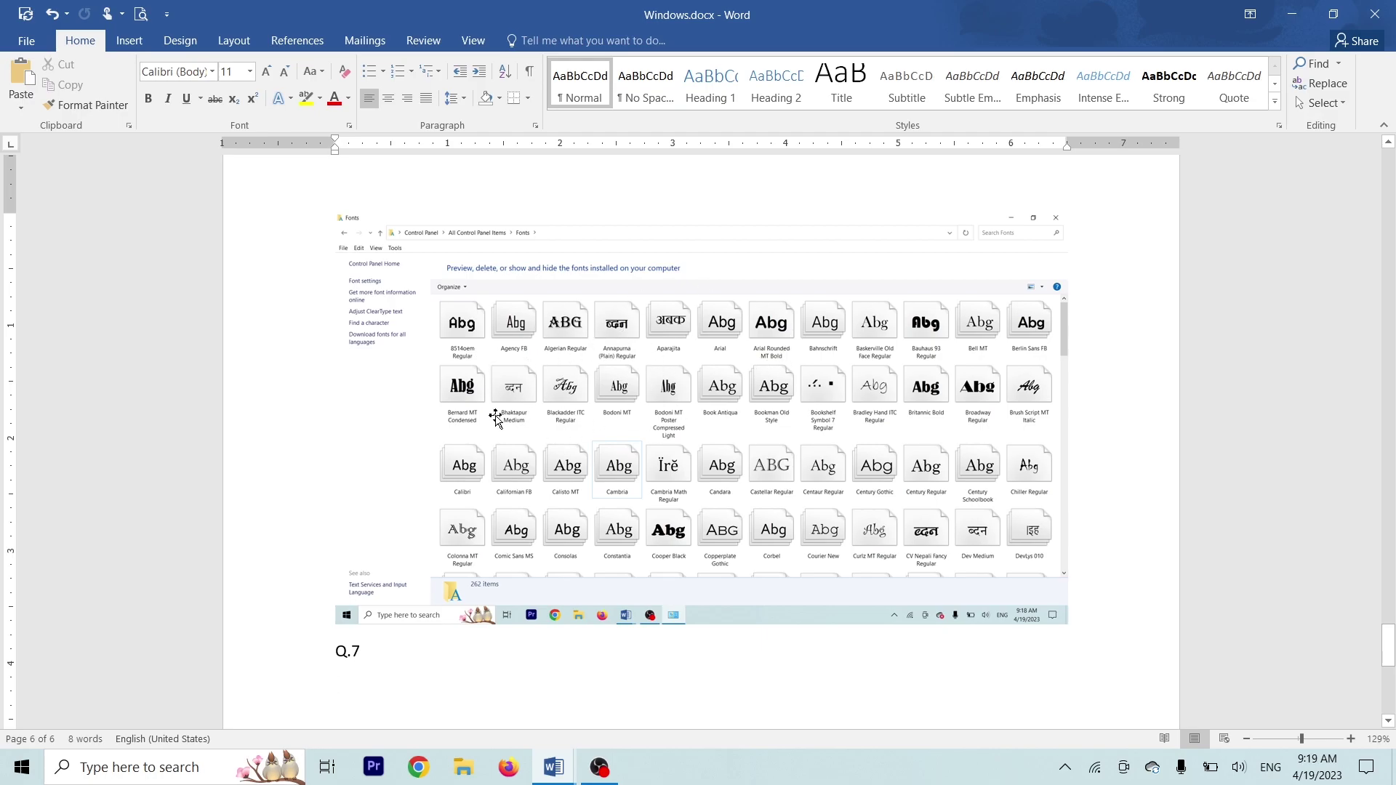
pyautogui.click(1283, 7)
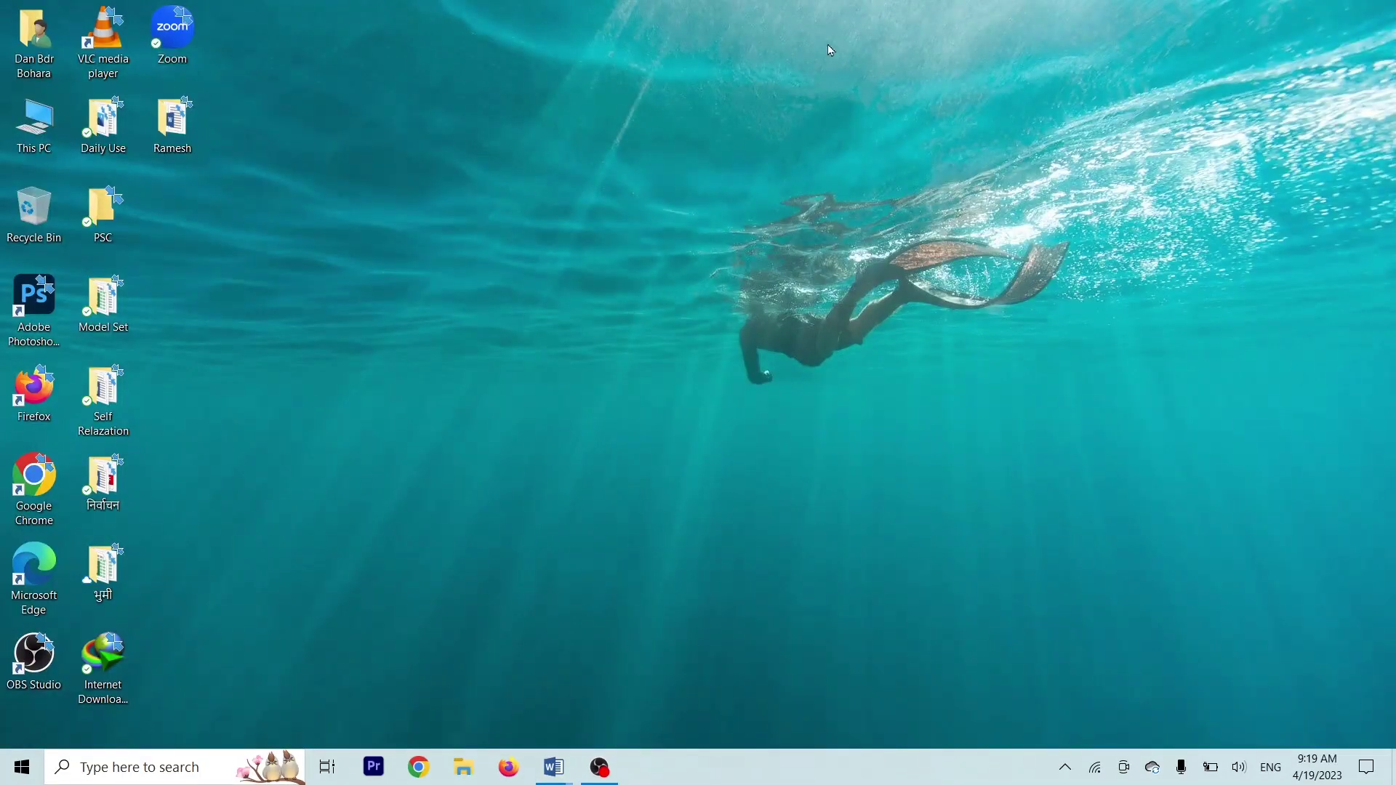
pyautogui.rightClick(831, 49)
pyautogui.click(695, 99)
# - Switch Control Panel to the small icons view and open Fonts from it
pyautogui.press('super')
pyautogui.write('con')
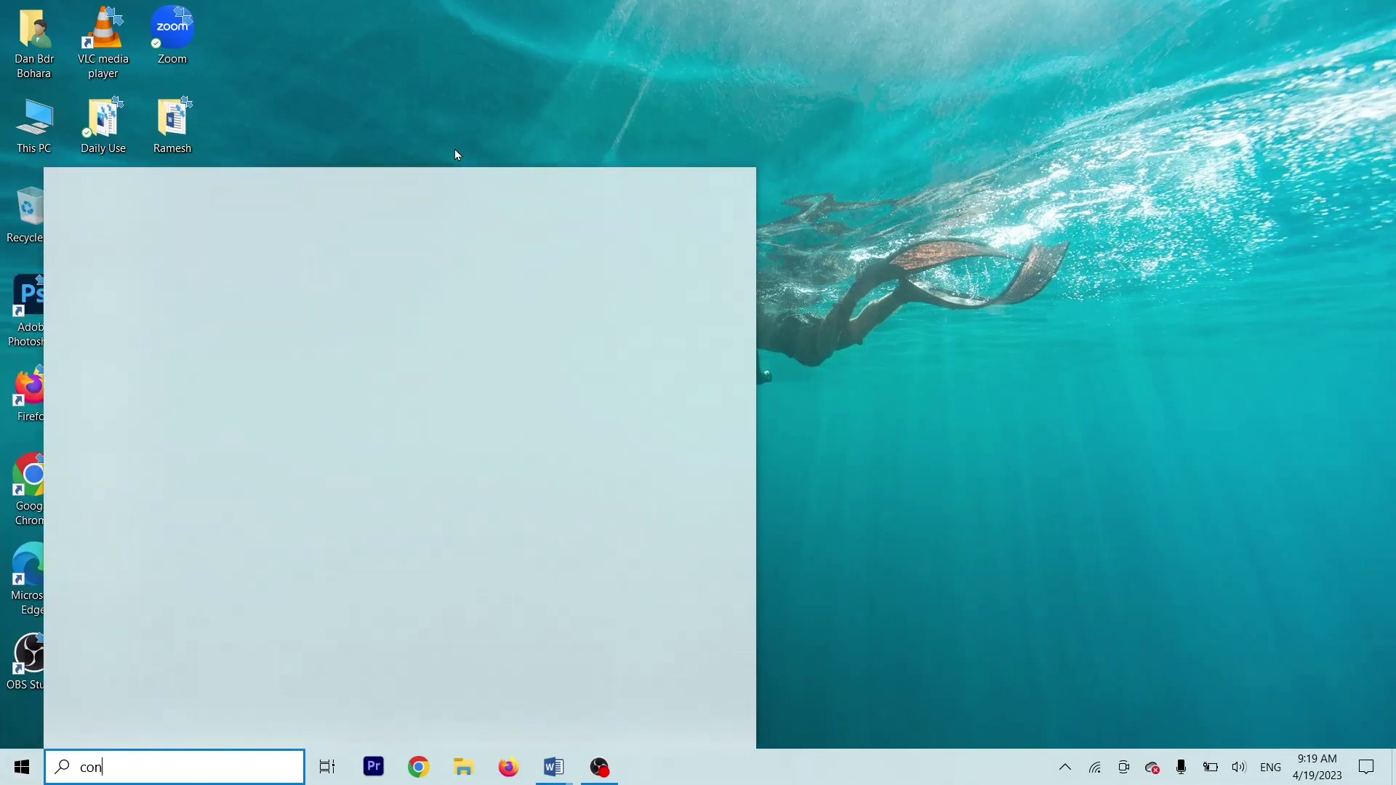
pyautogui.click(202, 276)
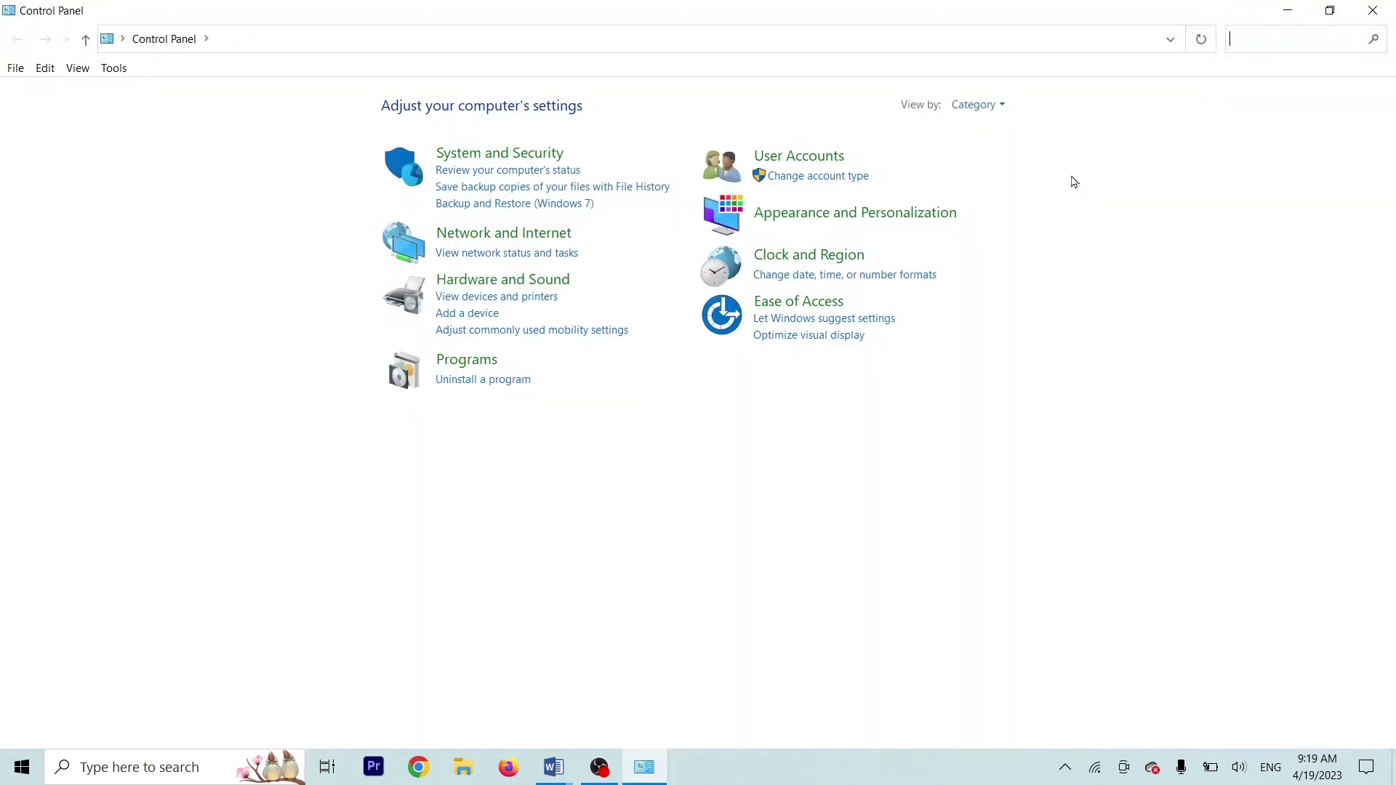
pyautogui.click(977, 104)
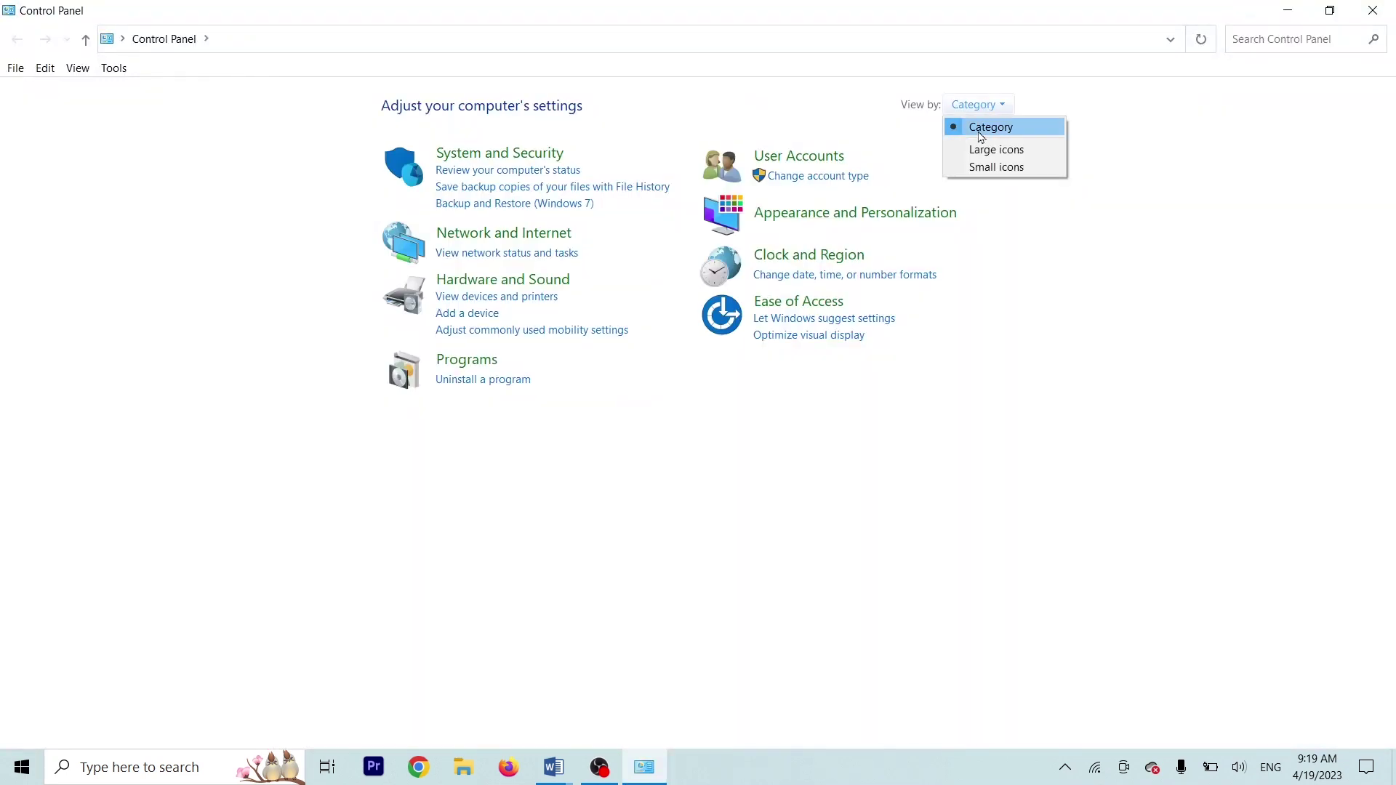
pyautogui.click(997, 167)
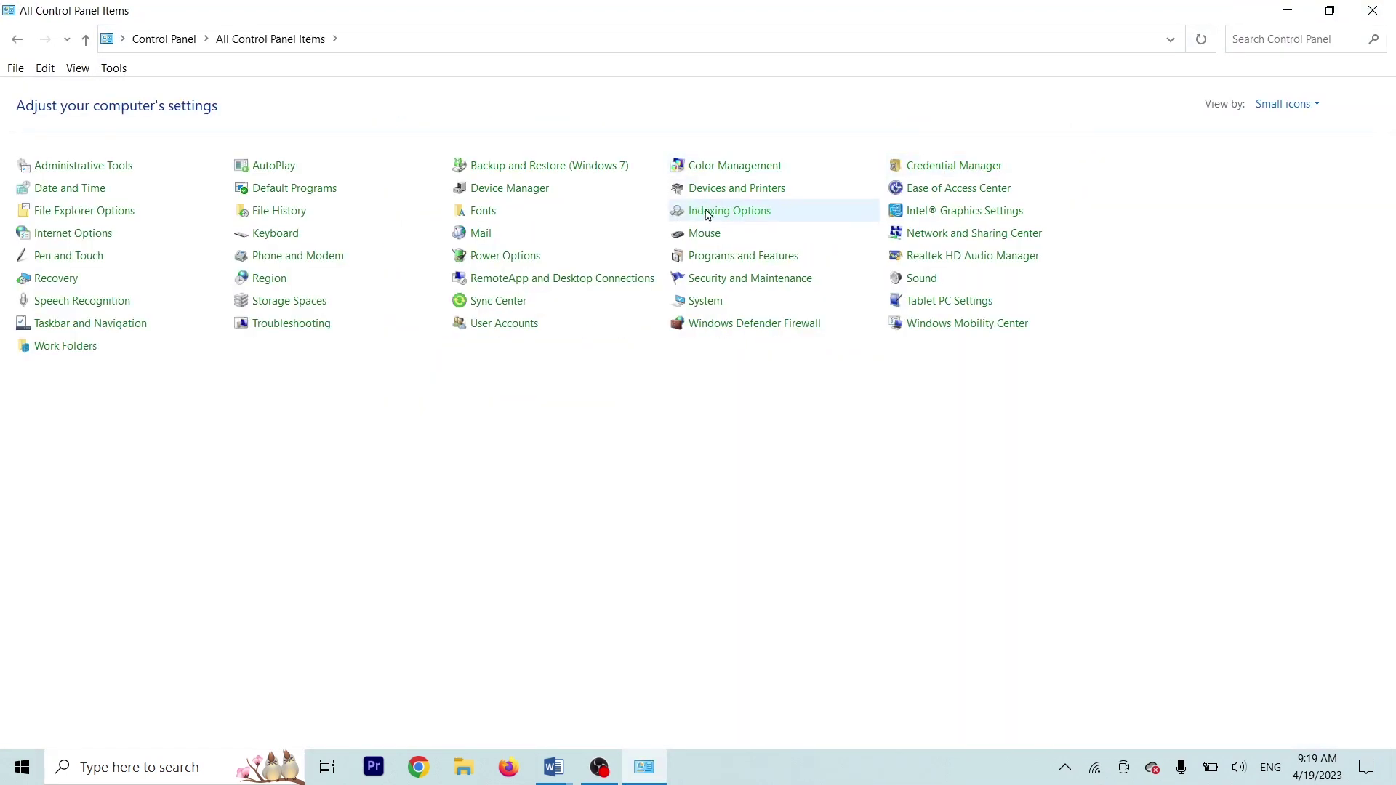
pyautogui.click(471, 213)
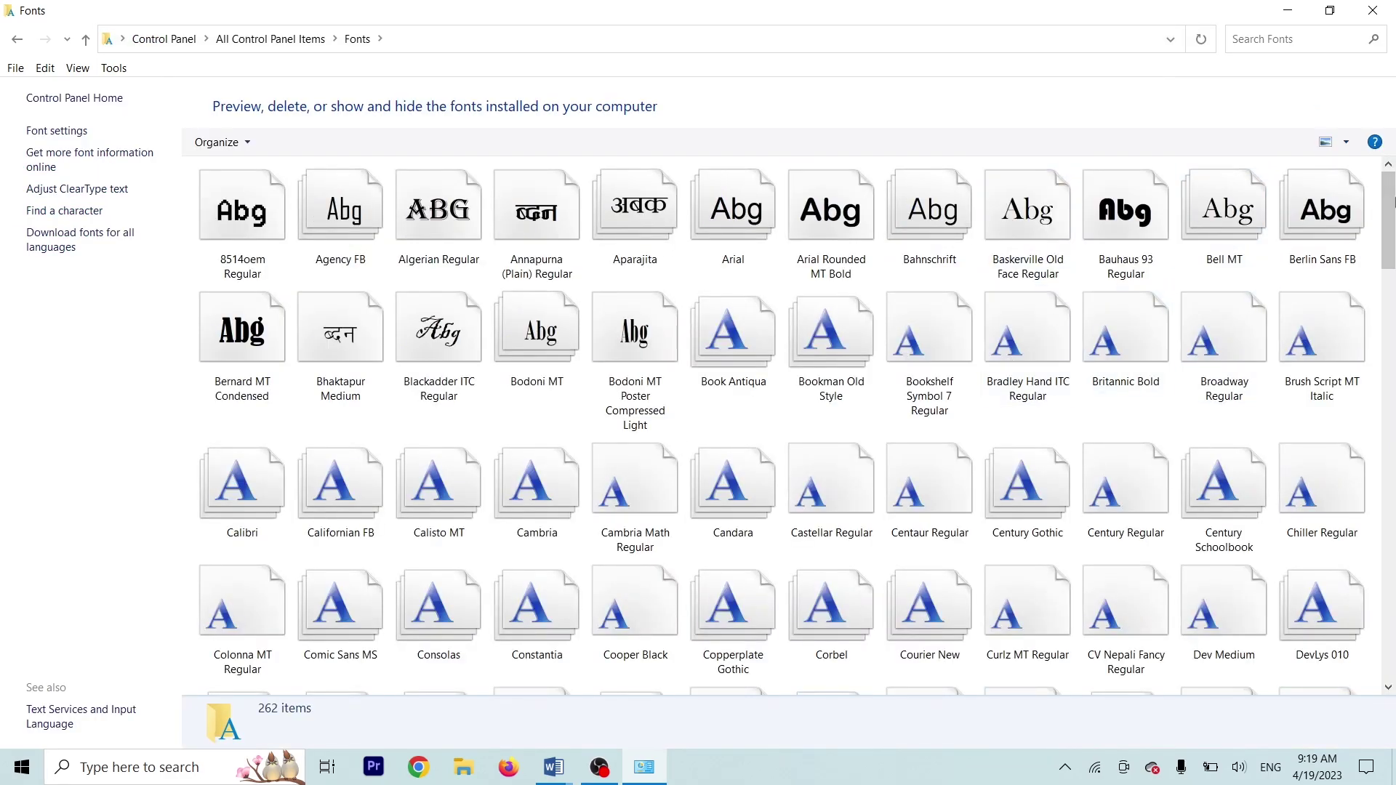
# - Locate the Preeti font in the Fonts folder, copy it and close the window
pyautogui.click(1029, 327)
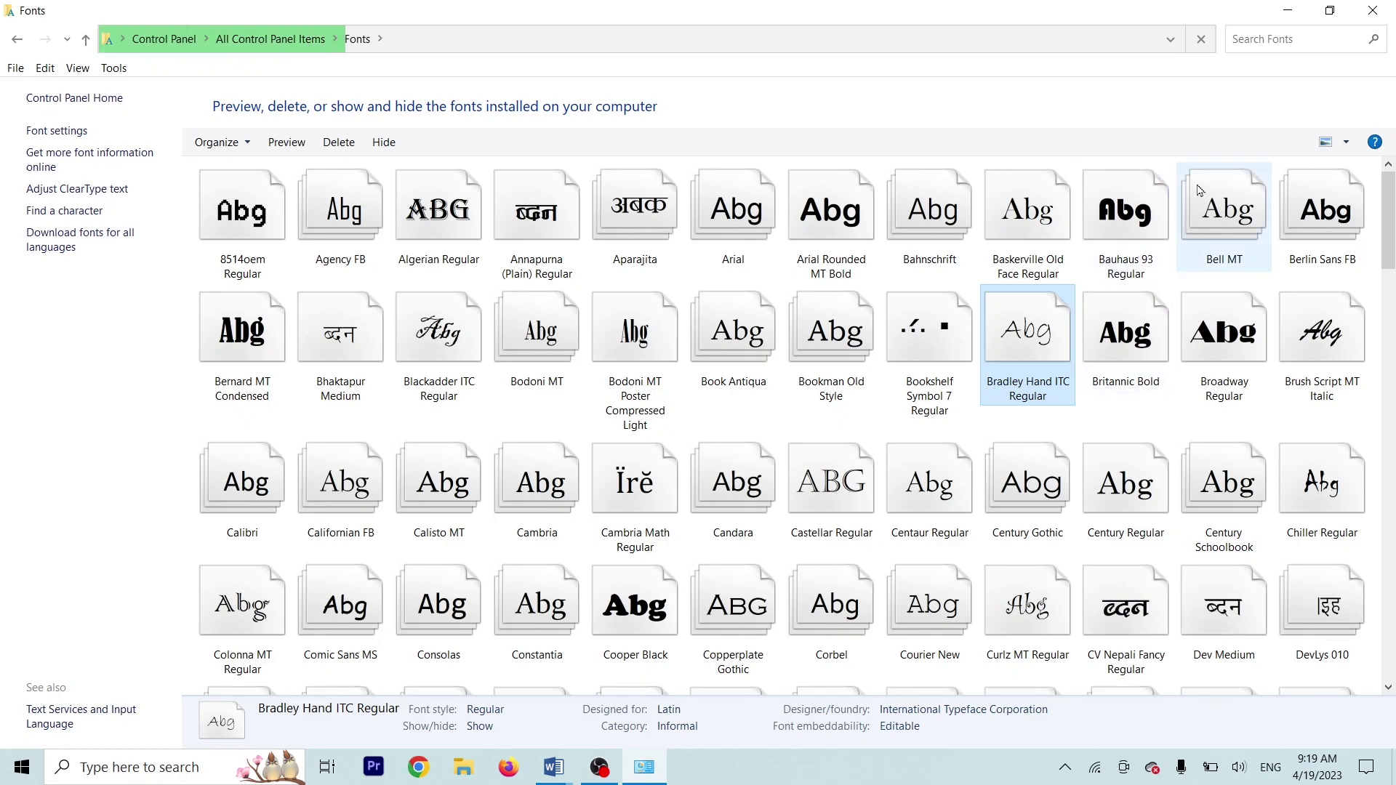
pyautogui.click(1274, 40)
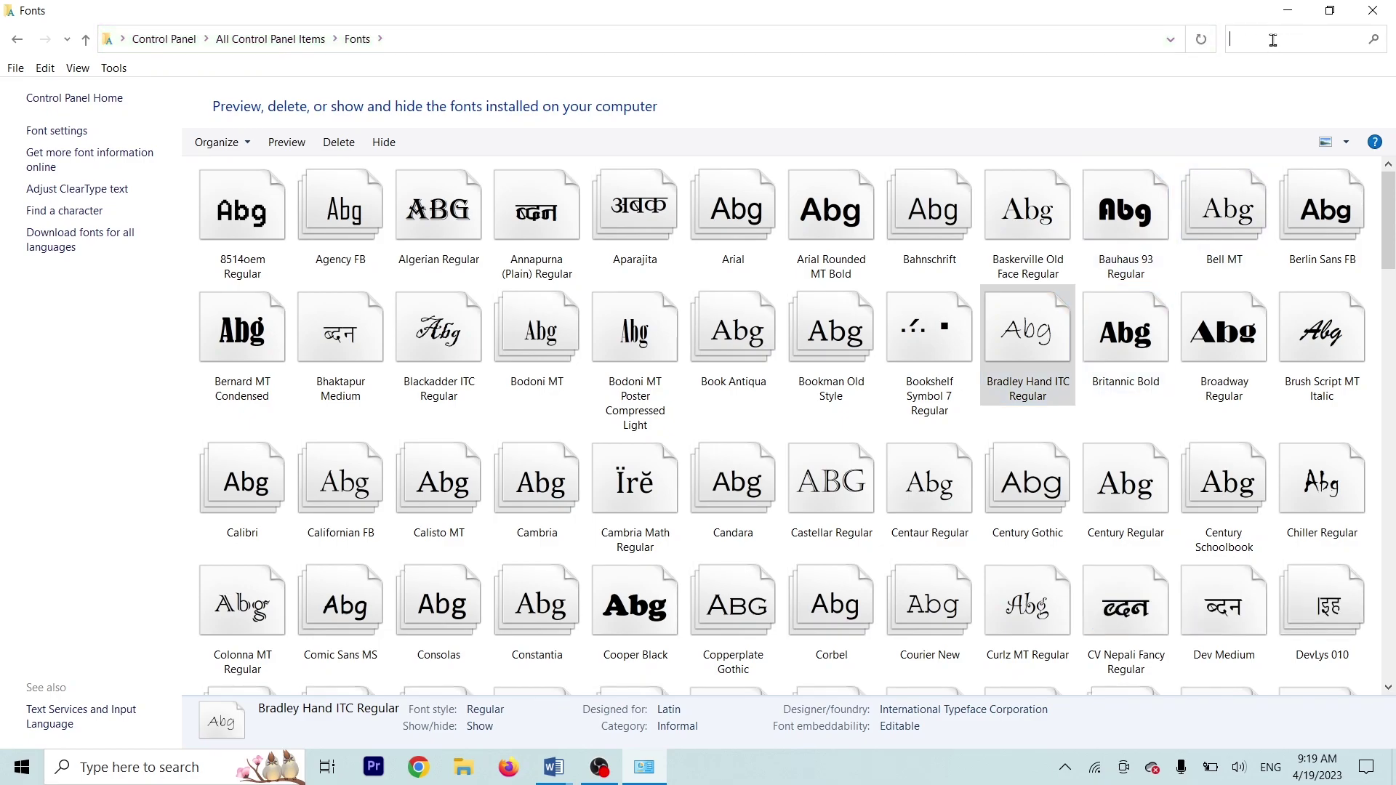
pyautogui.click(1054, 389)
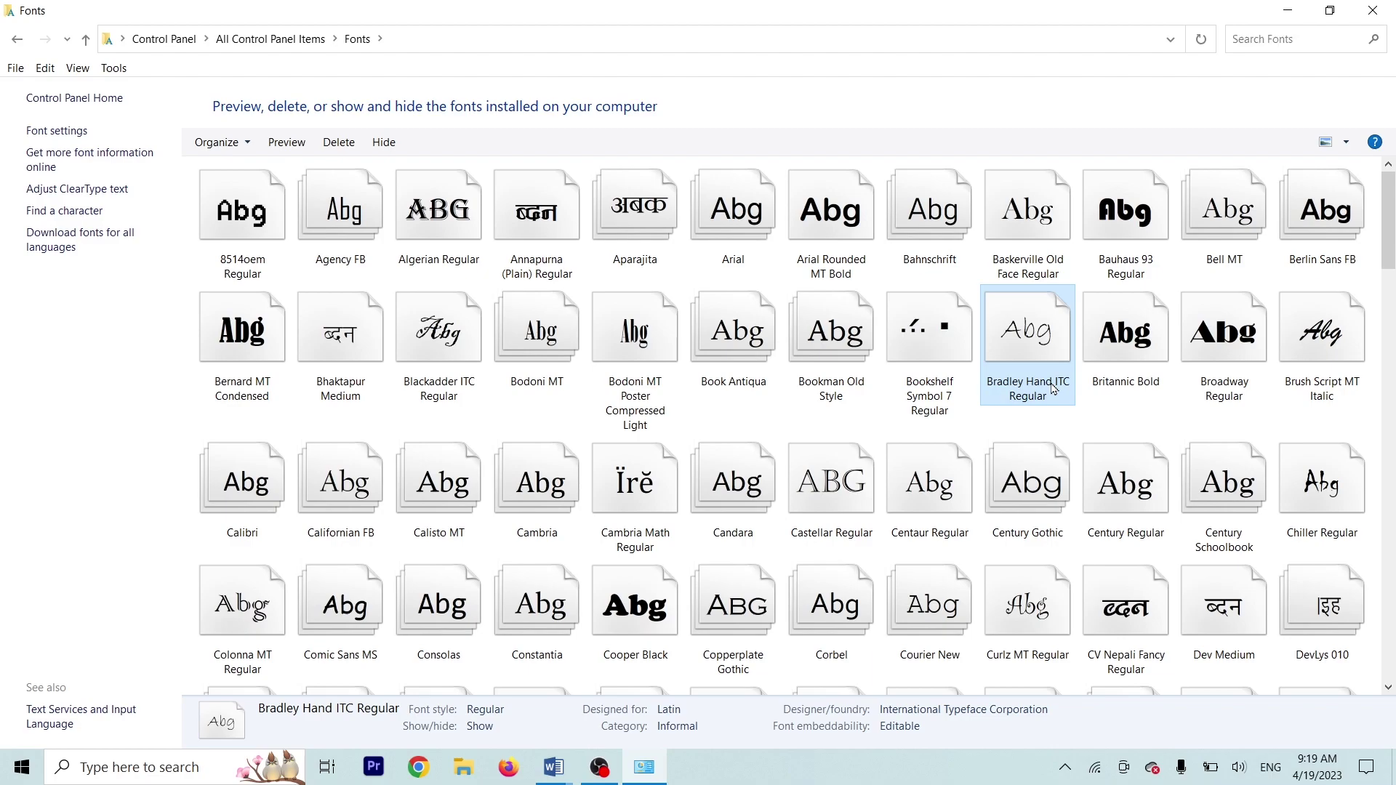
pyautogui.press('p')
pyautogui.press('p')
pyautogui.press('p')
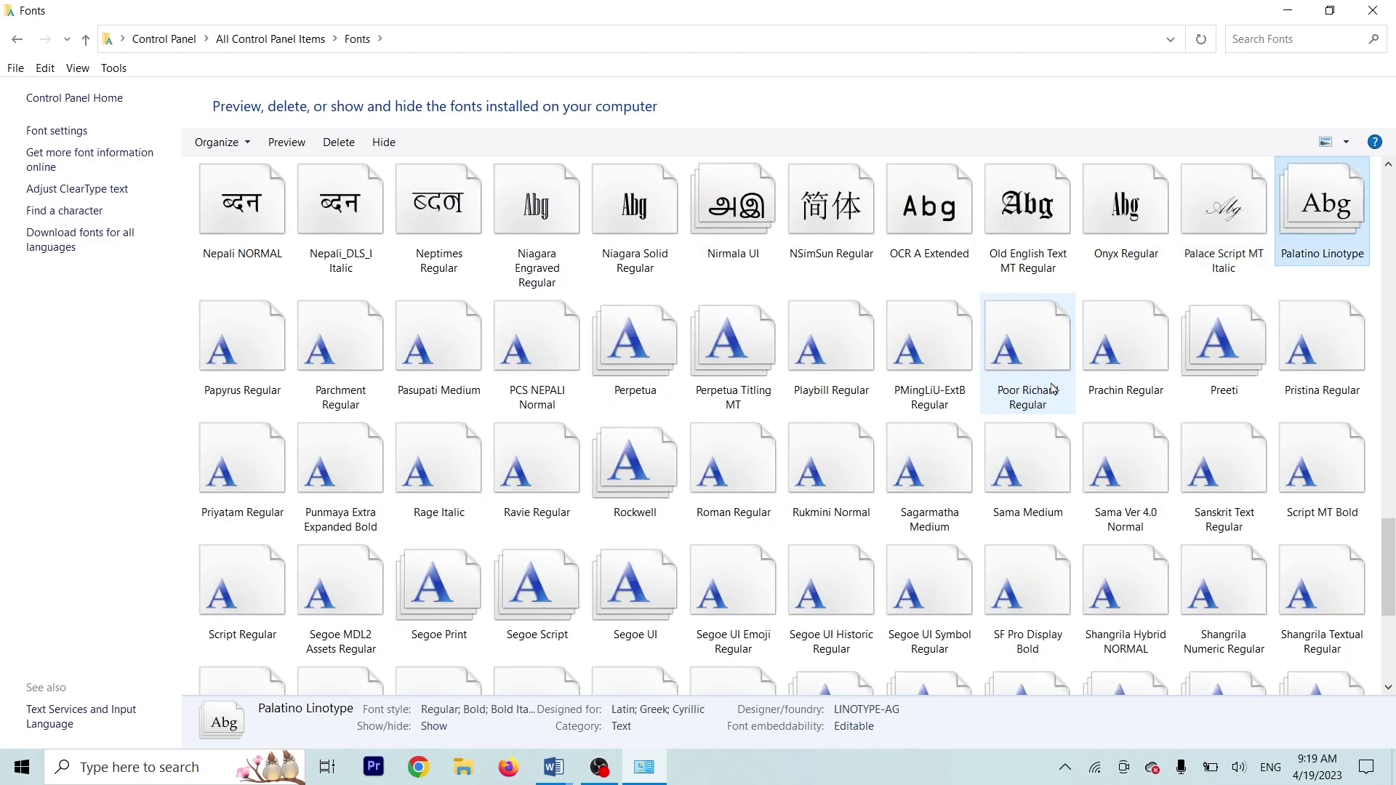
pyautogui.press('p')
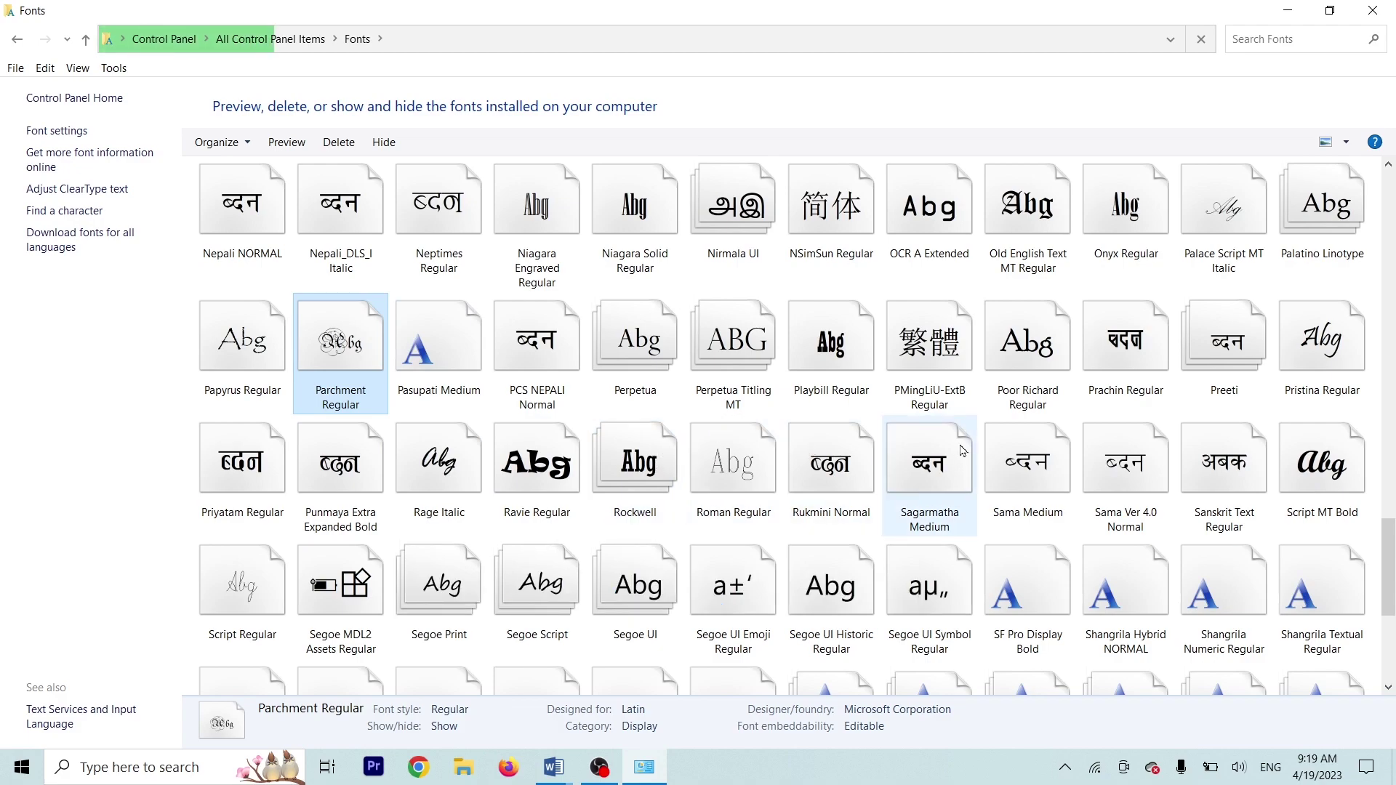
pyautogui.click(1226, 364)
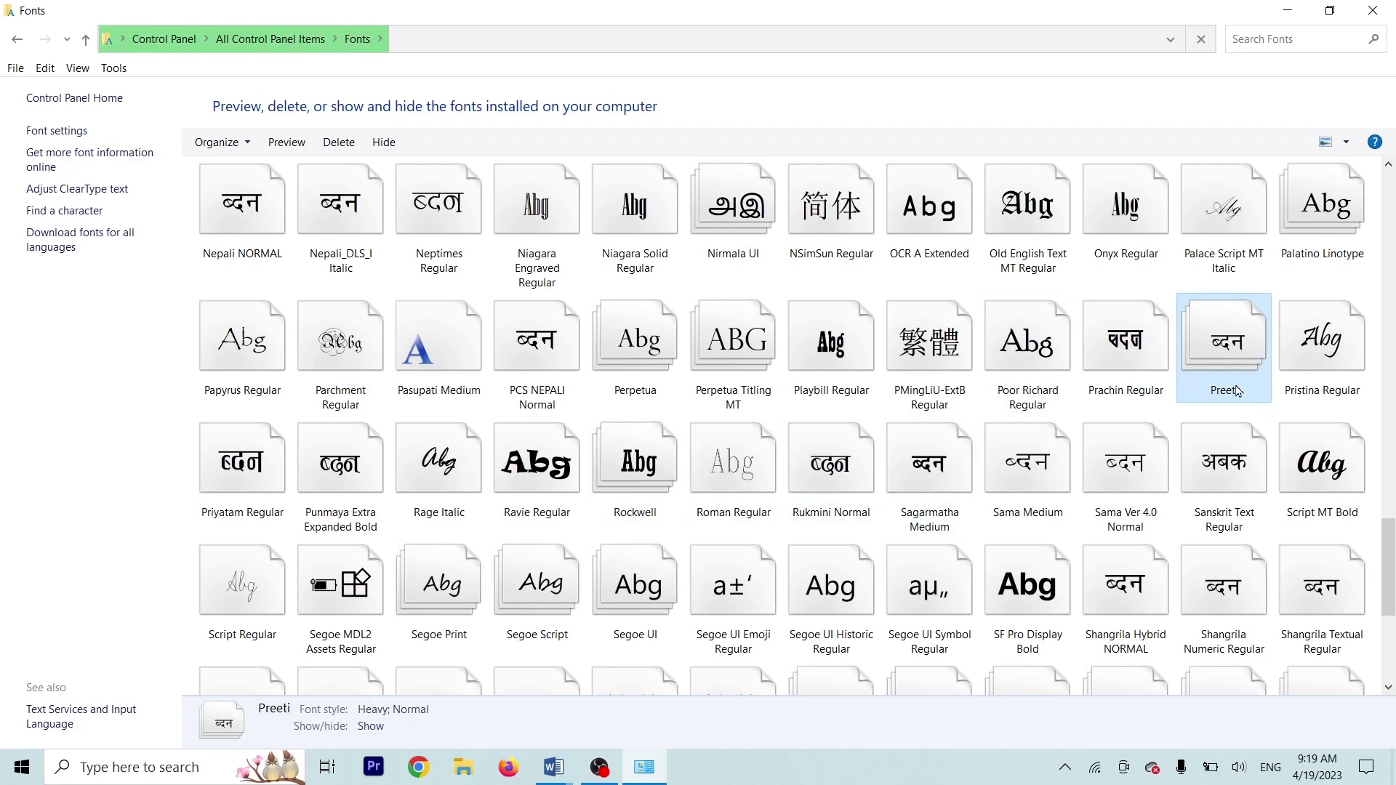
pyautogui.hotkey('ctrl', 'c')
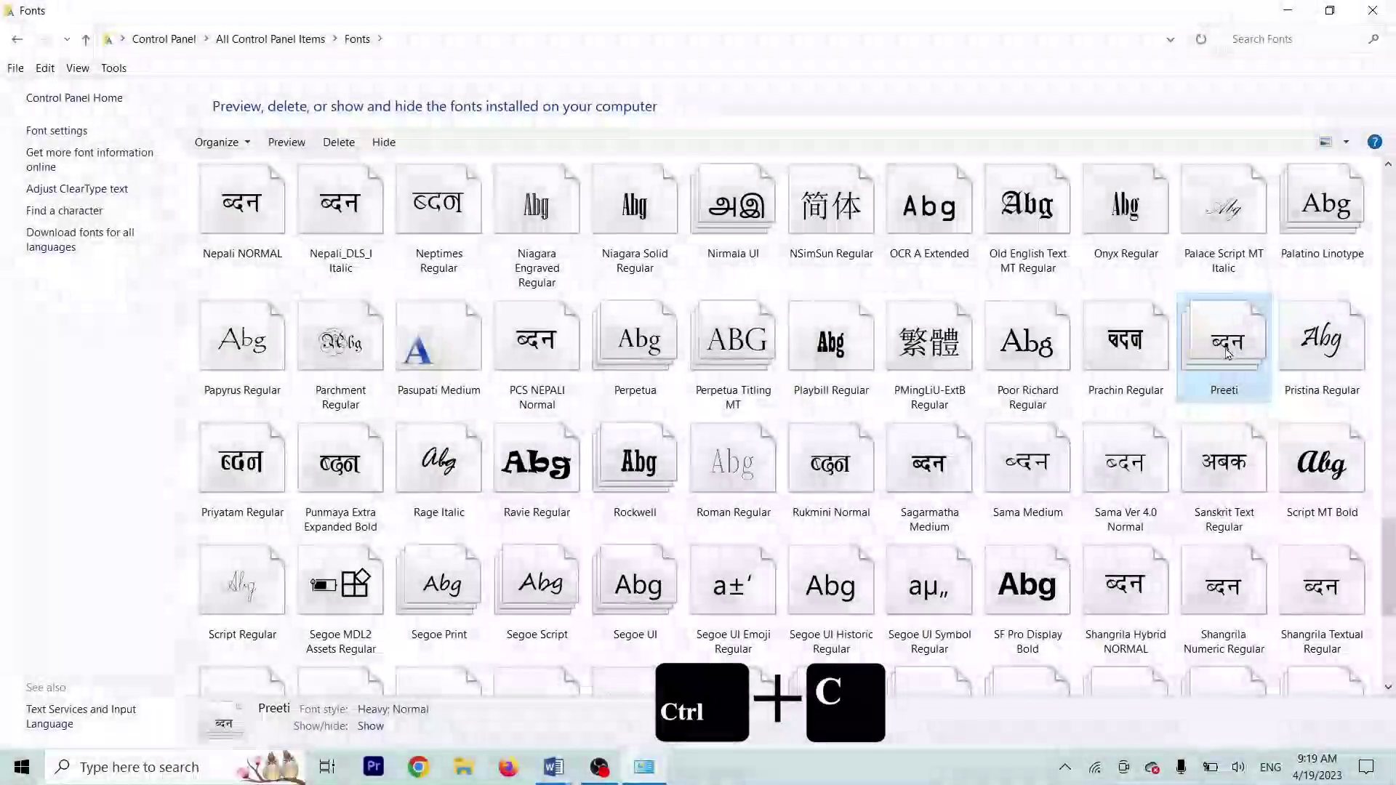
pyautogui.rightClick(1226, 349)
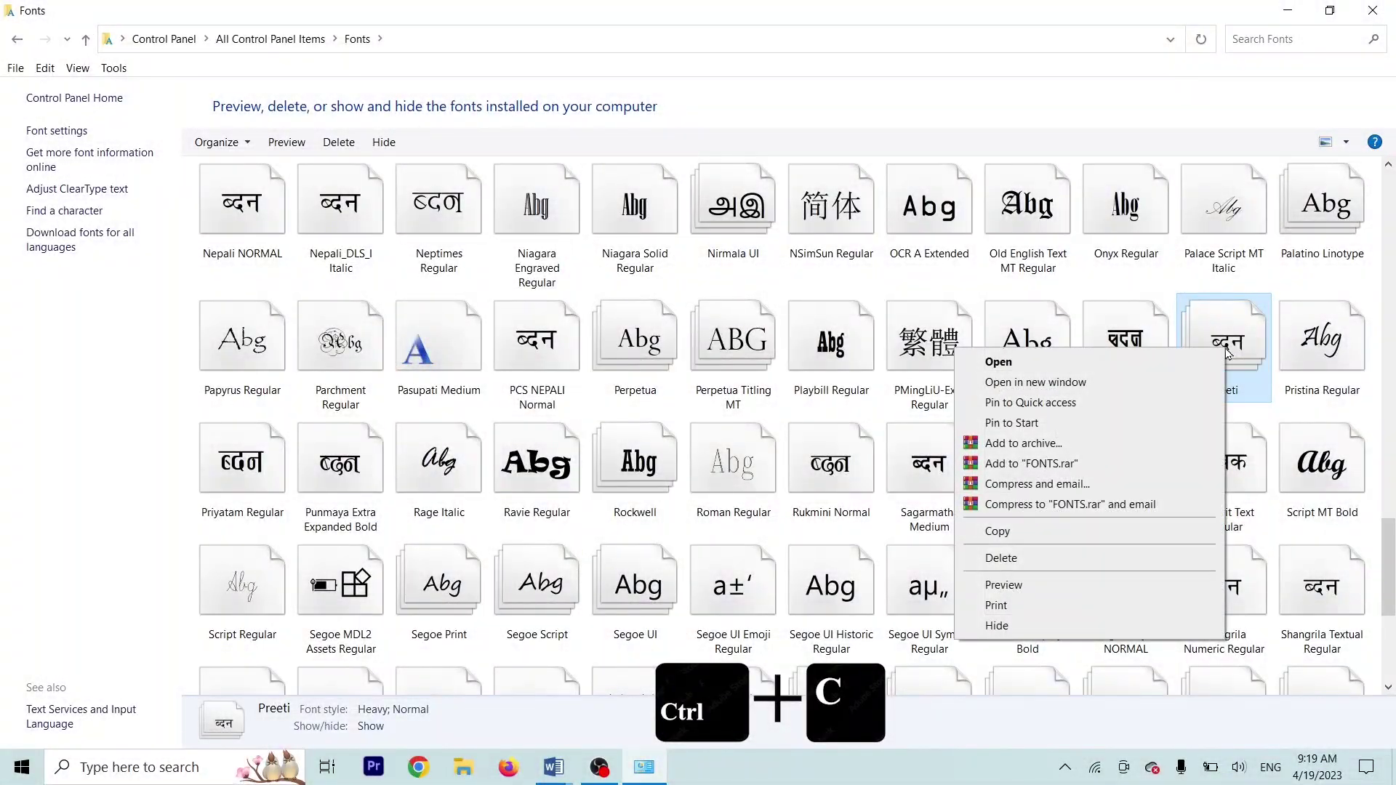
pyautogui.click(1023, 541)
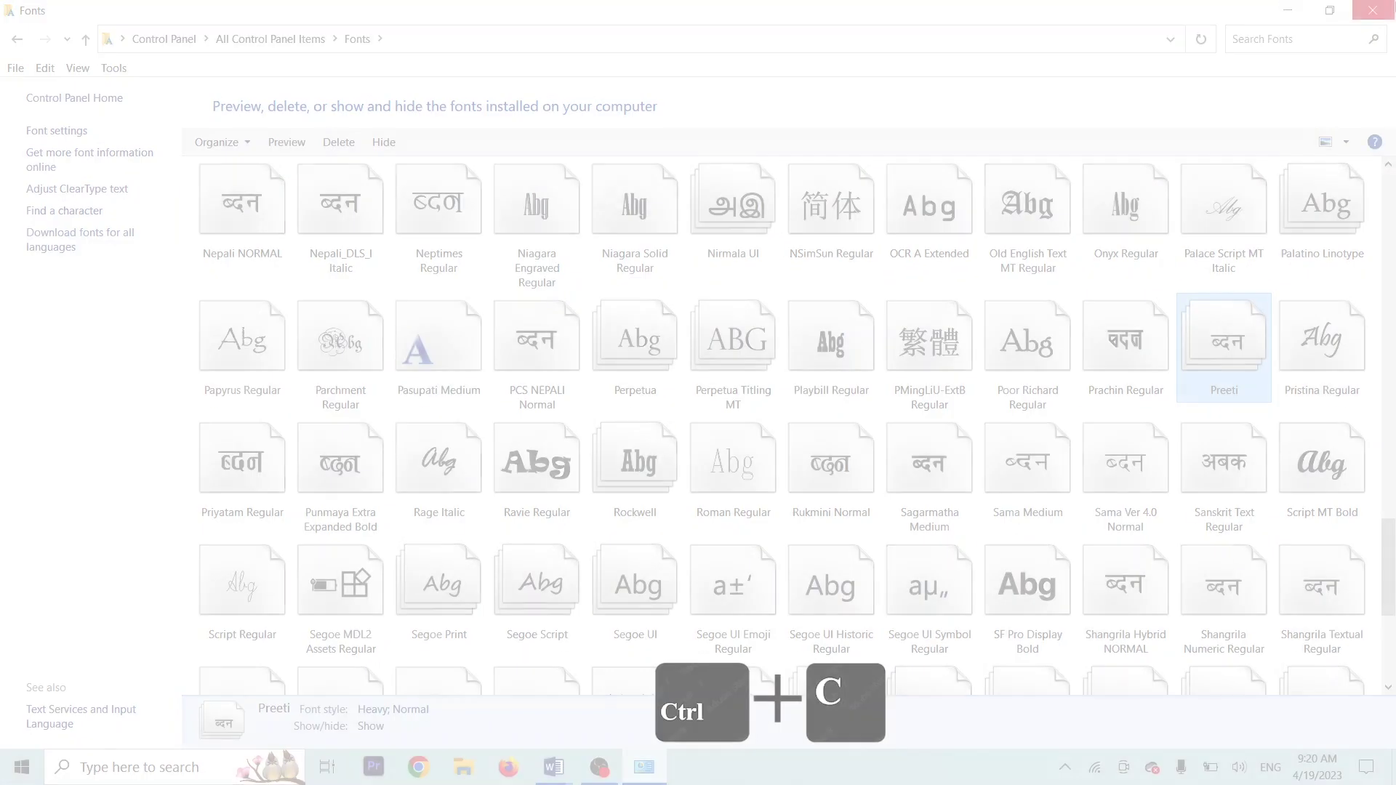
pyautogui.click(1373, 10)
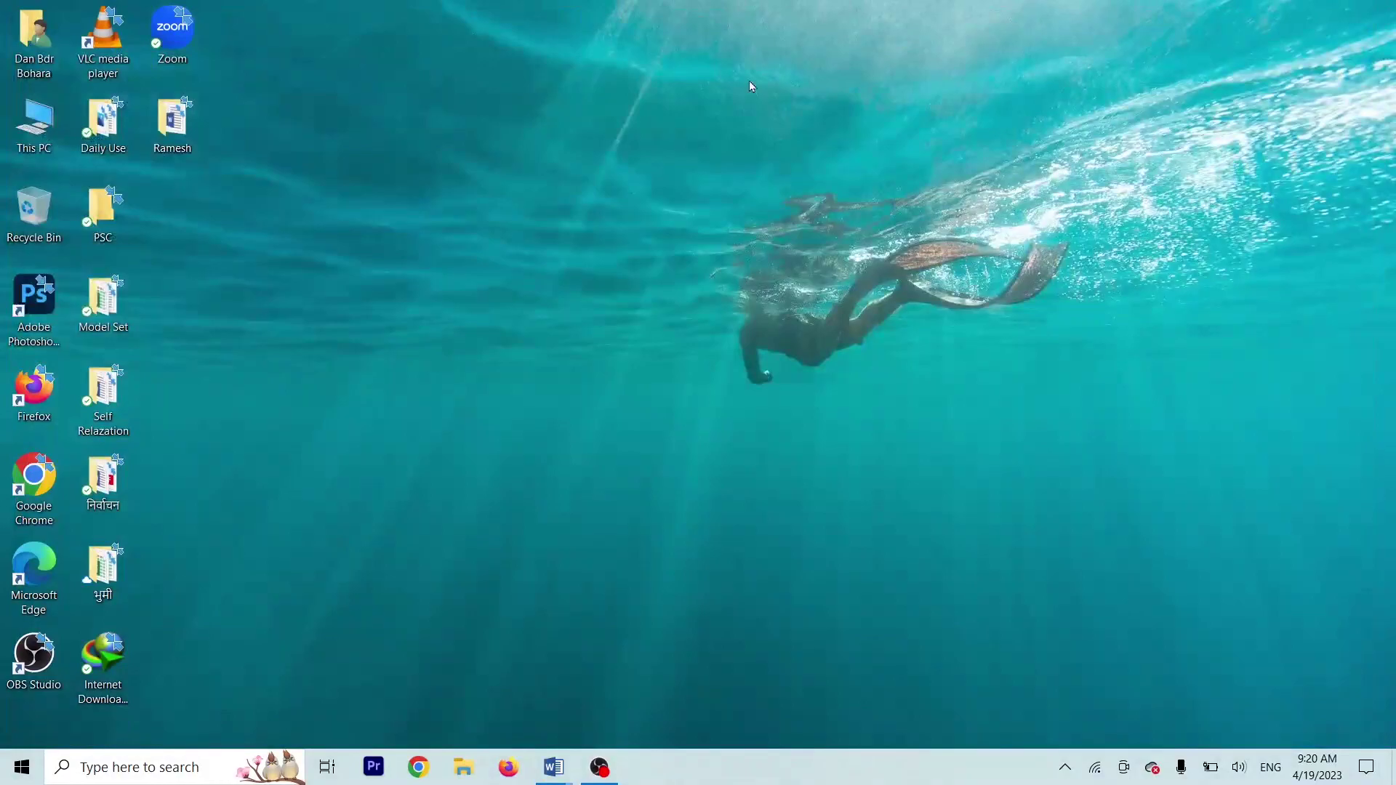
# - Paste the copied Preeti font files into the desktop folder that holds Windows.docx, capture a screenshot and close the folder
pyautogui.doubleClick(182, 127)
pyautogui.hotkey('ctrl', 'v')
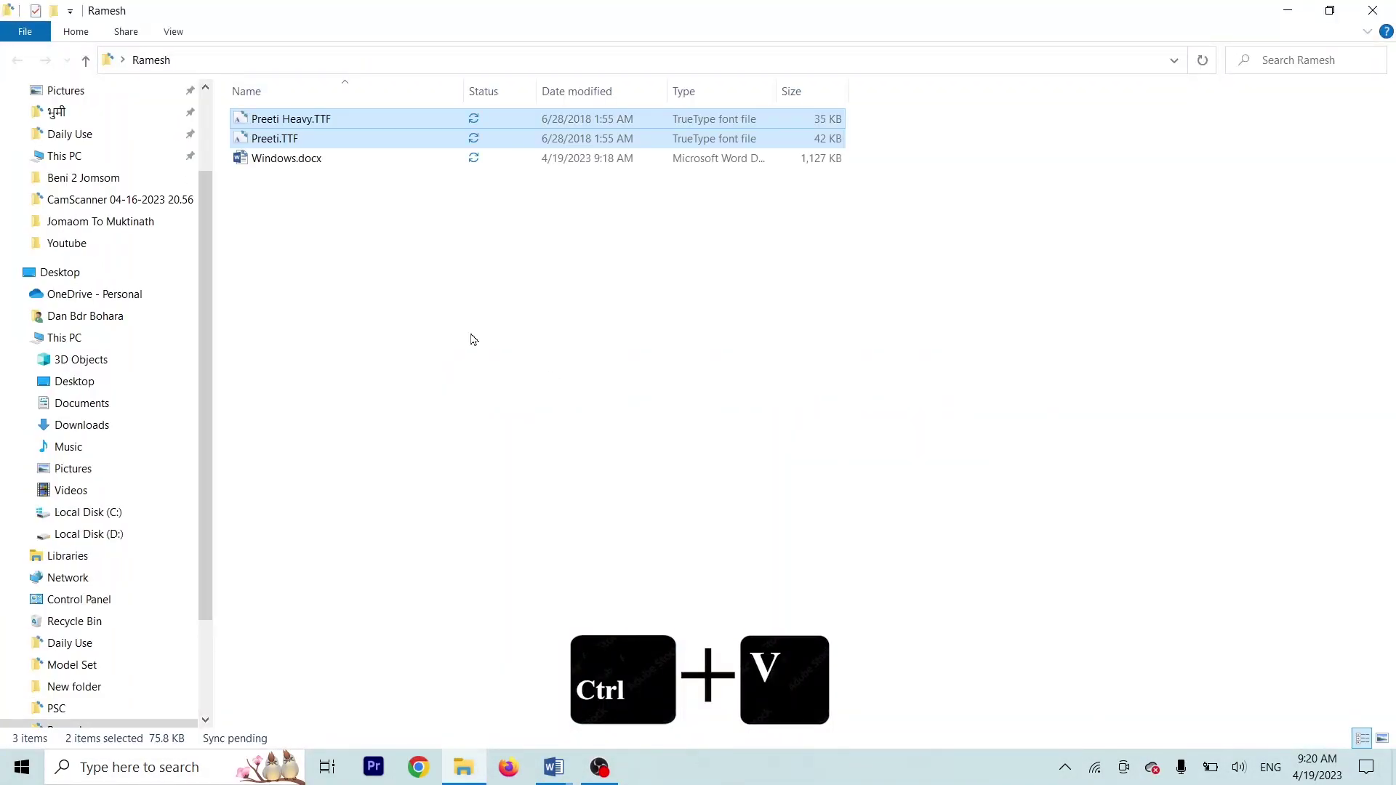
pyautogui.click(365, 278)
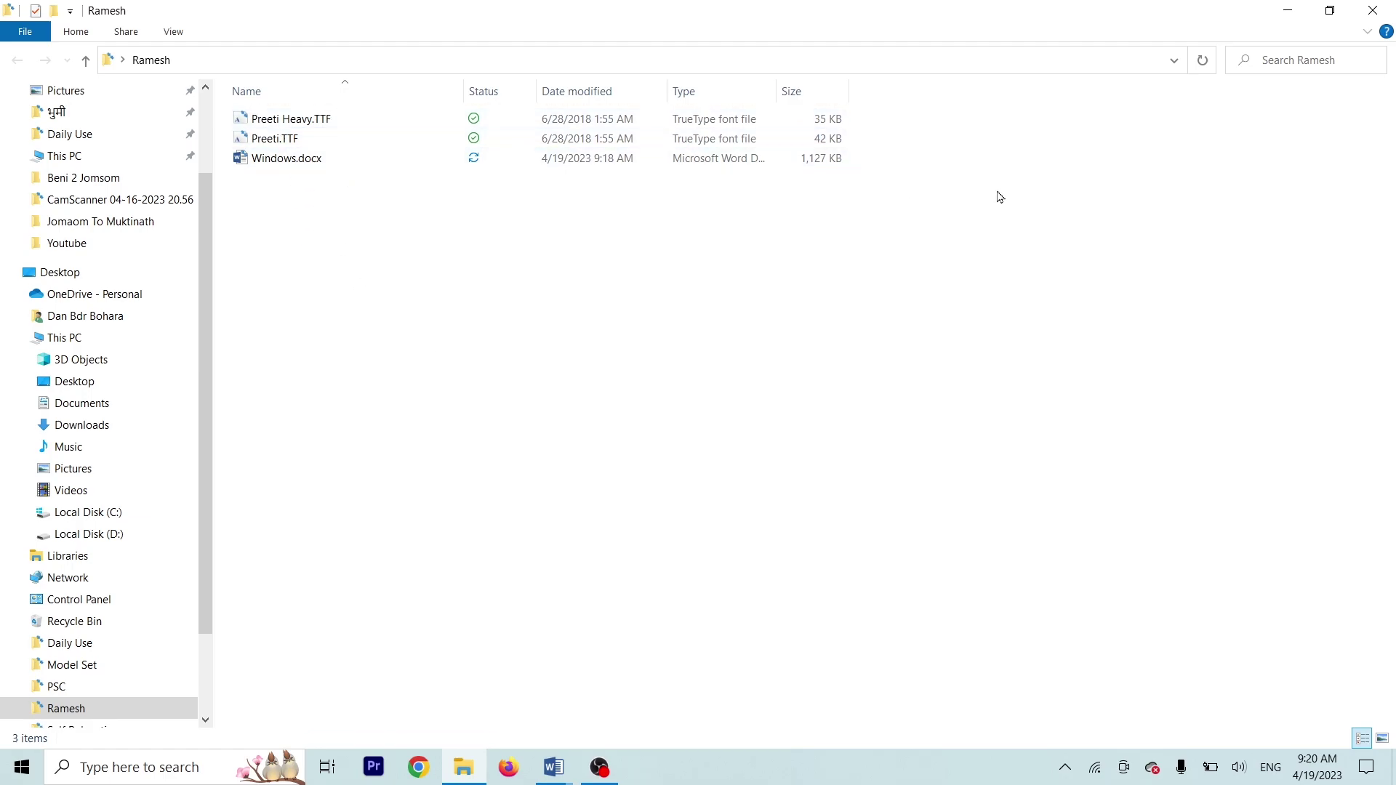
pyautogui.click(1373, 11)
# - Paste the folder screenshot under "Q.7" in Windows.docx and add the label "Q.8" below it
pyautogui.moveTo(554, 767)
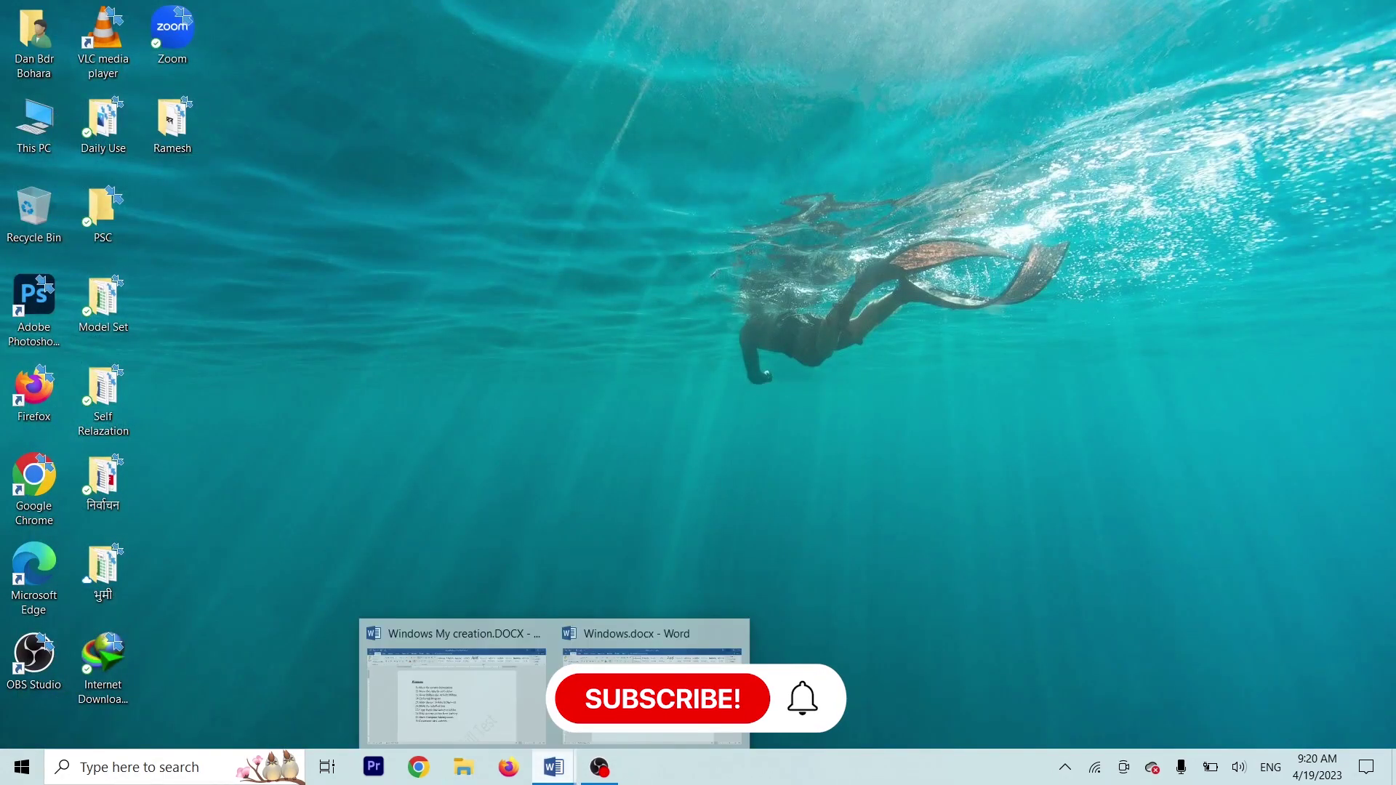
pyautogui.click(640, 654)
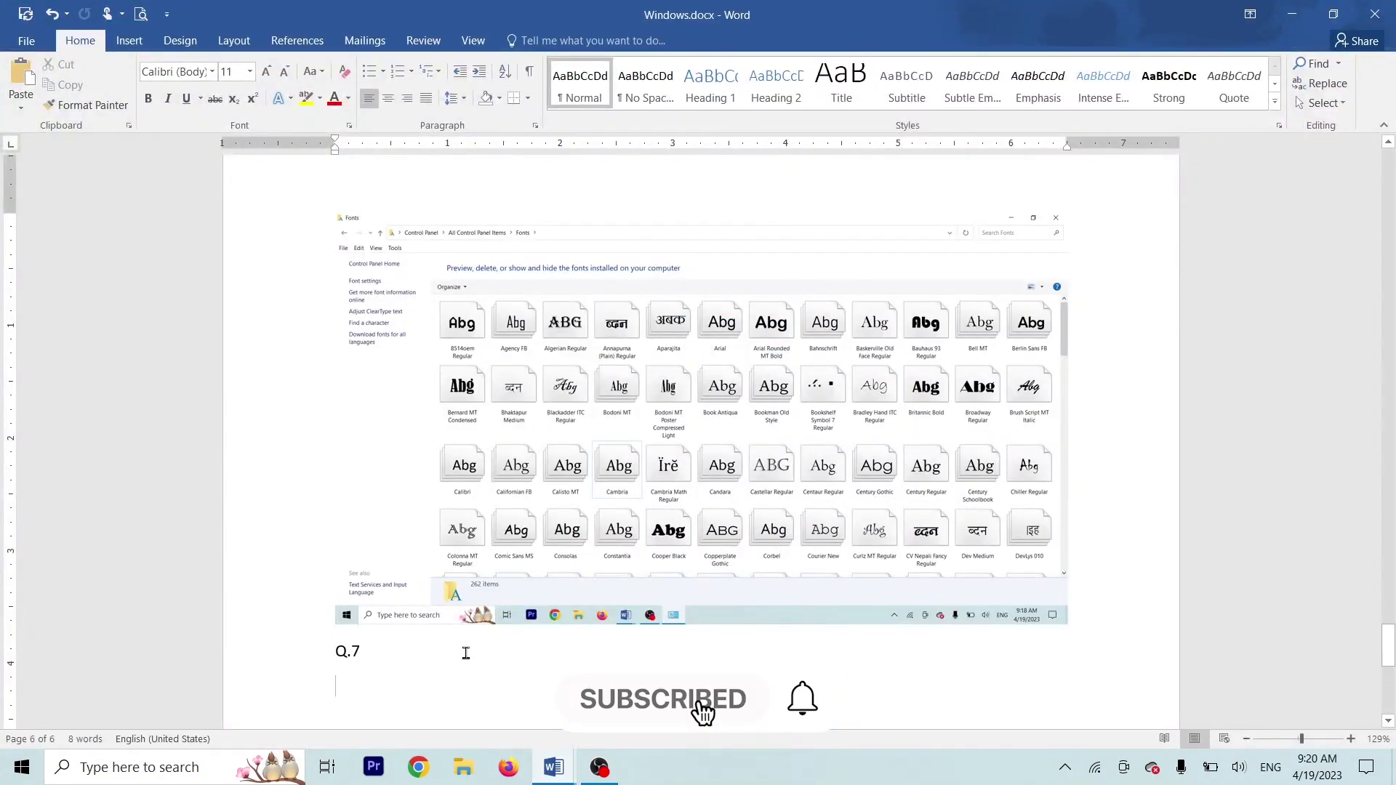
pyautogui.hotkey('ctrl', 'v')
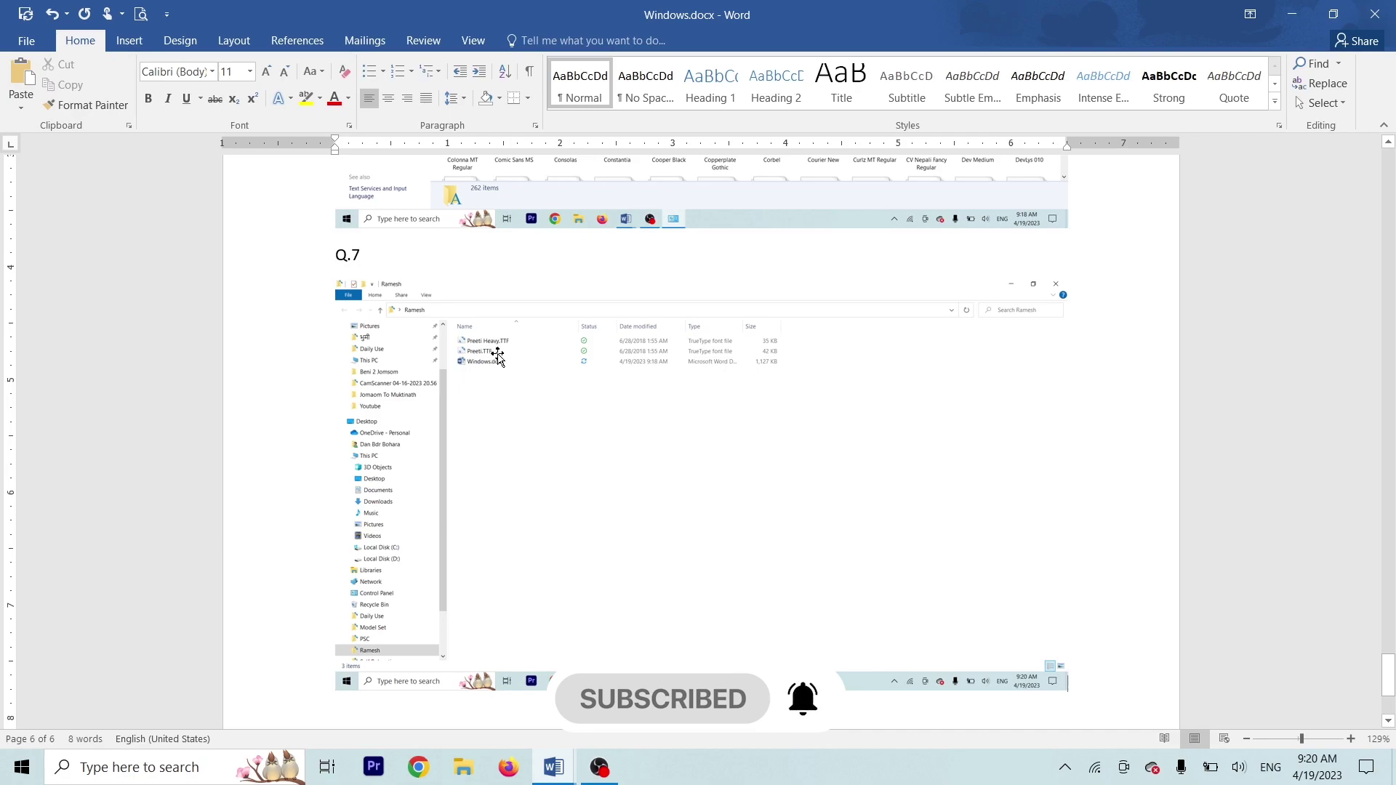
pyautogui.click(537, 445)
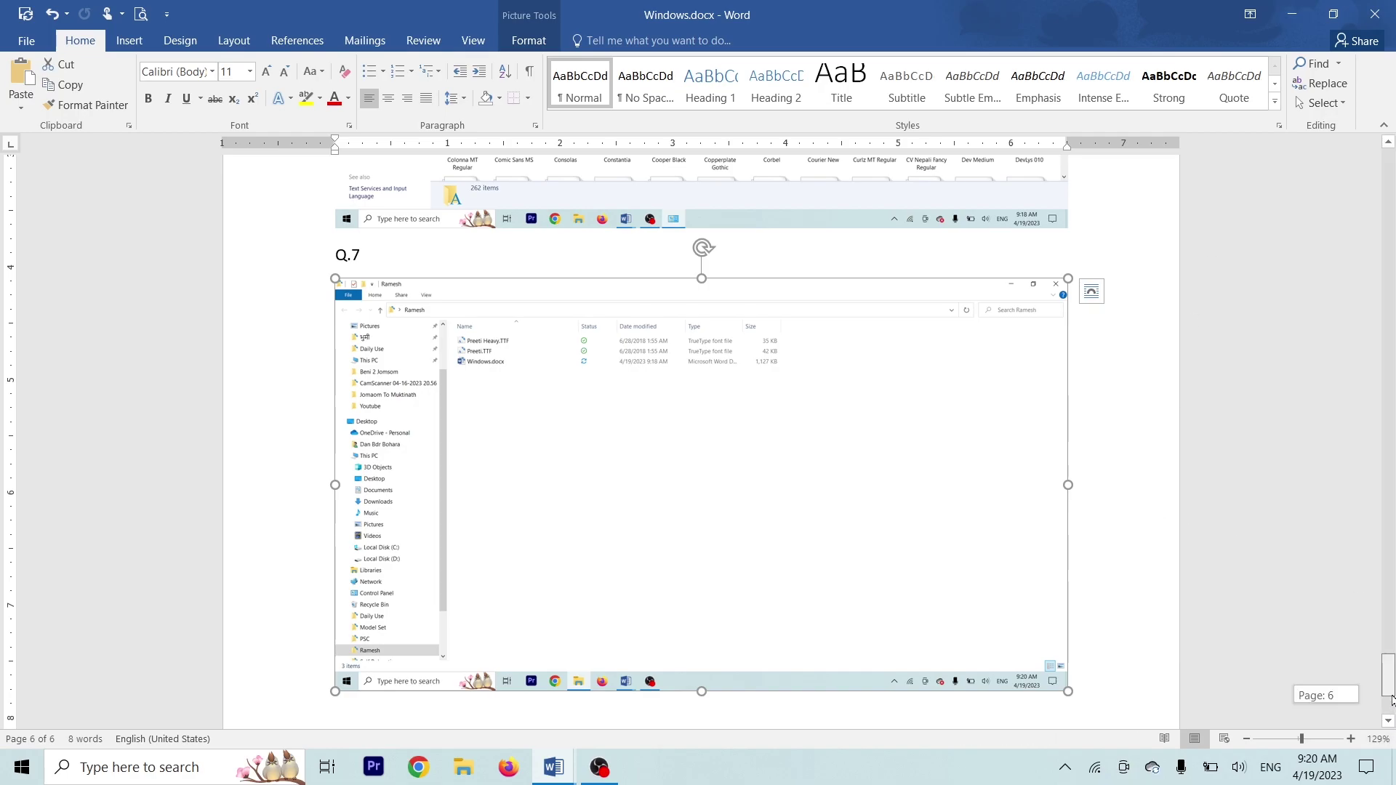
pyautogui.scroll(-3, 1392, 700)
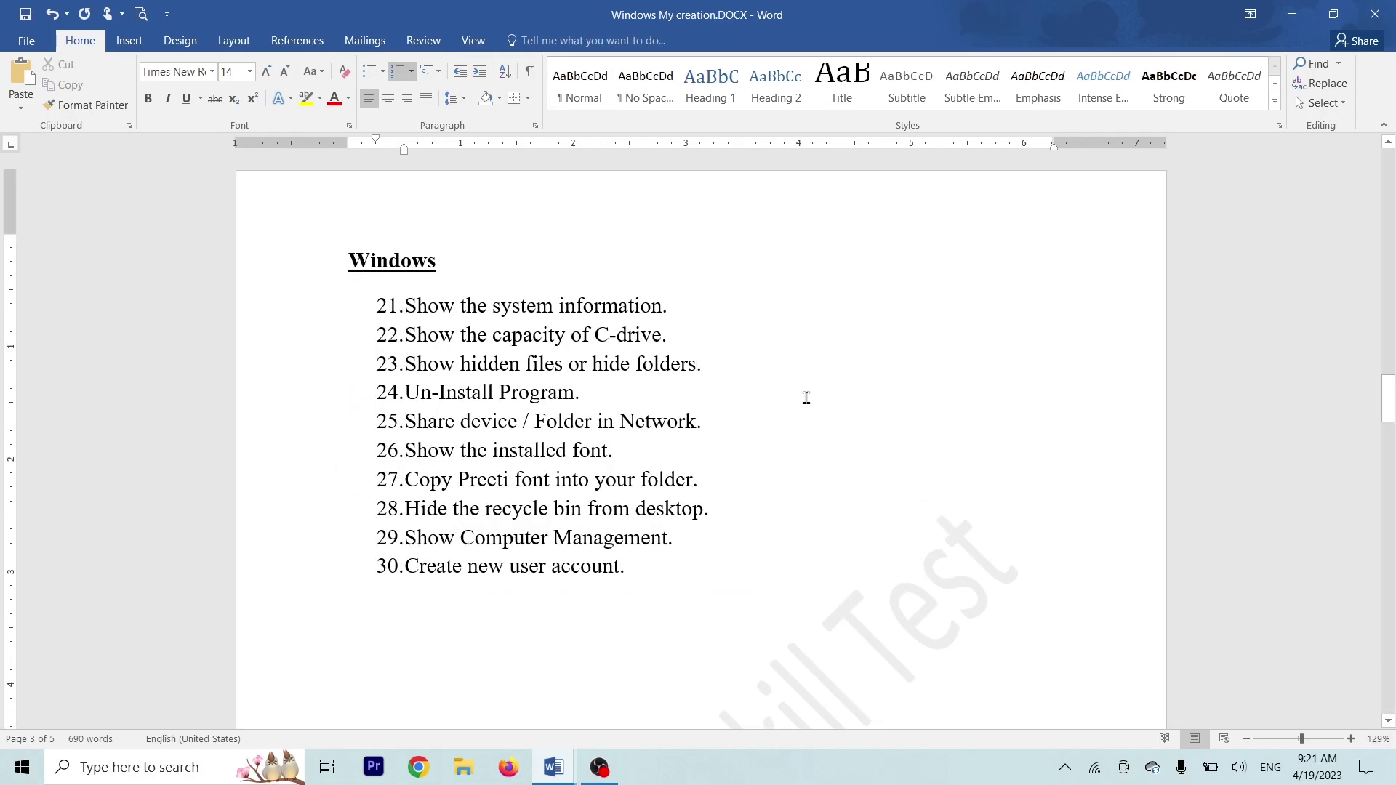
# - Minimize the question list, open Computer Management for This PC and maximize its window
pyautogui.click(1292, 14)
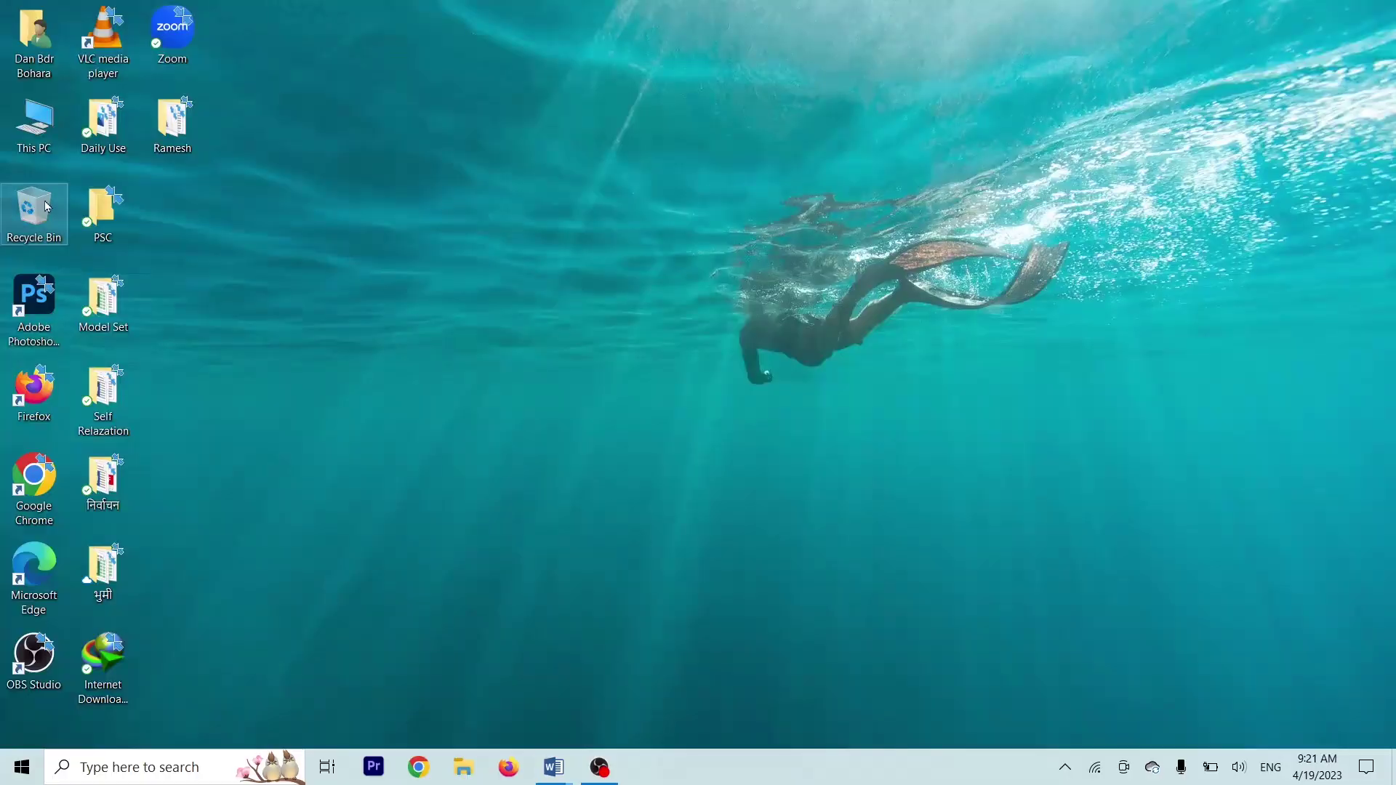
pyautogui.rightClick(24, 140)
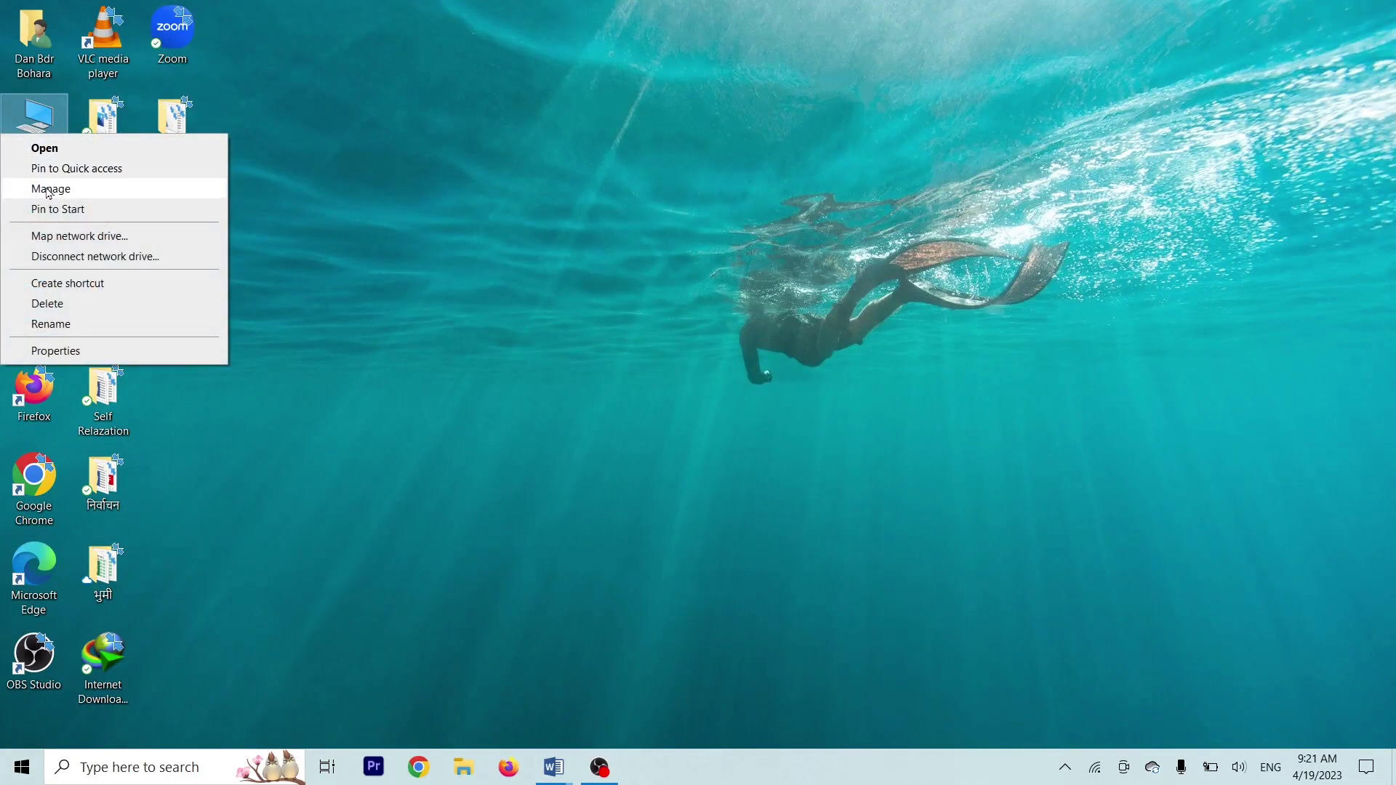
pyautogui.click(58, 192)
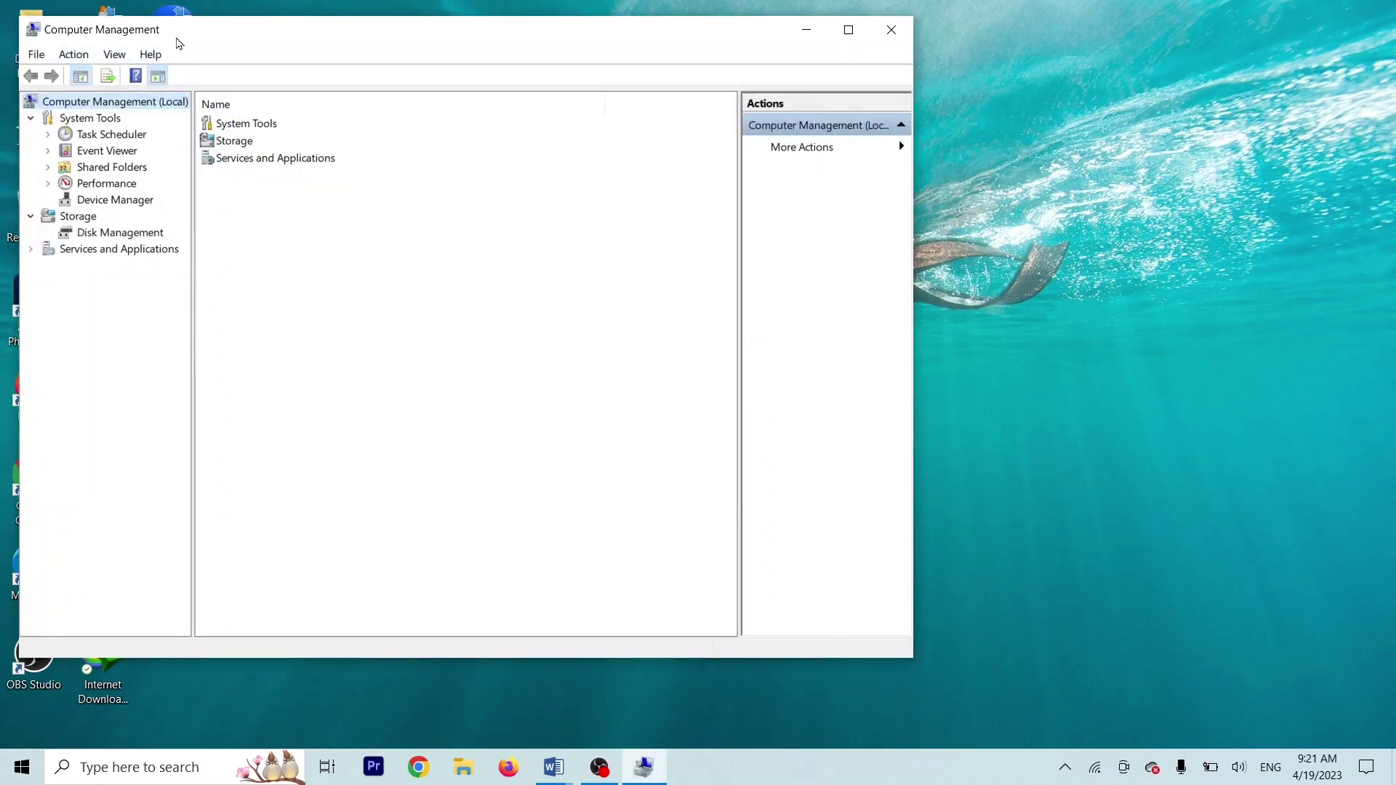
pyautogui.doubleClick(166, 38)
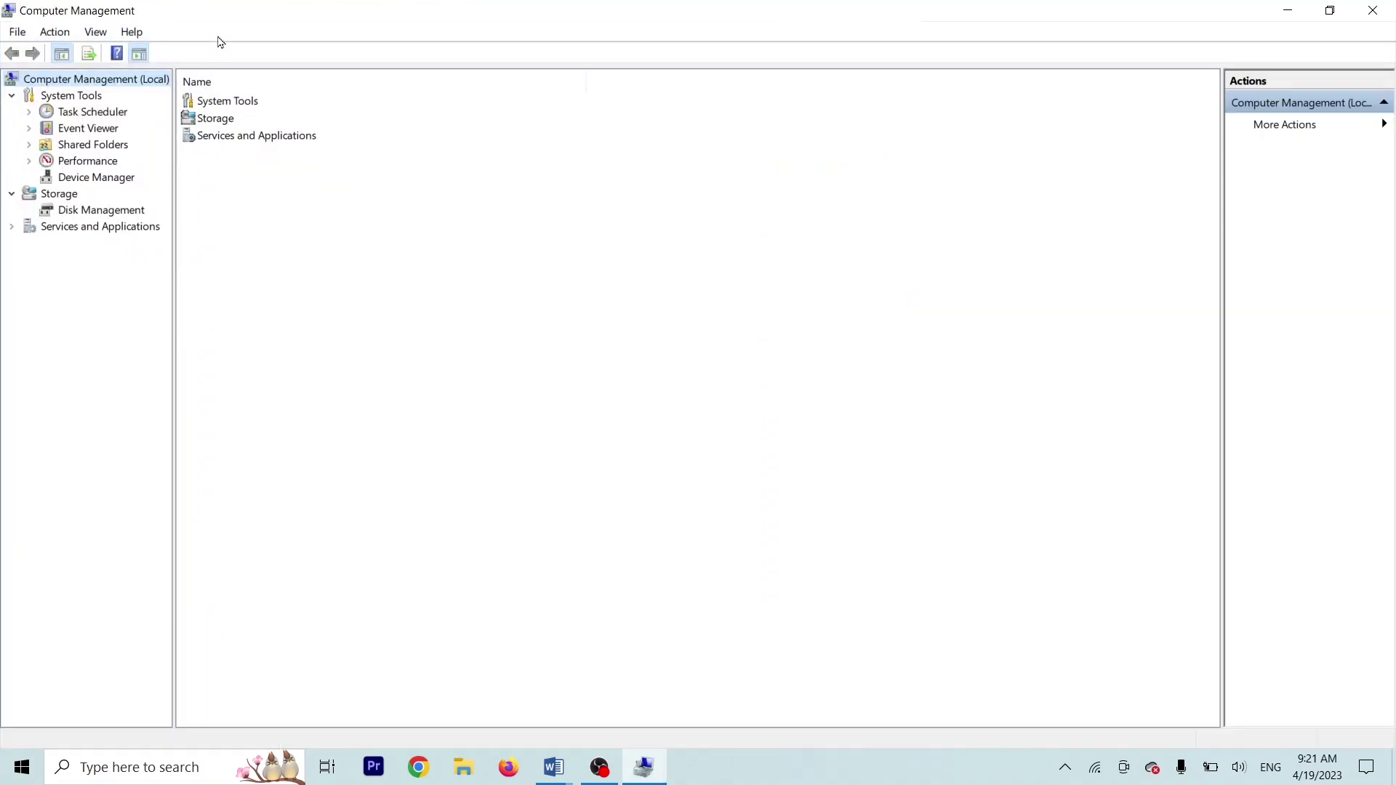
# - Browse Device Manager and Performance in Computer Management, capture a screenshot of its root view and close the window
pyautogui.click(68, 180)
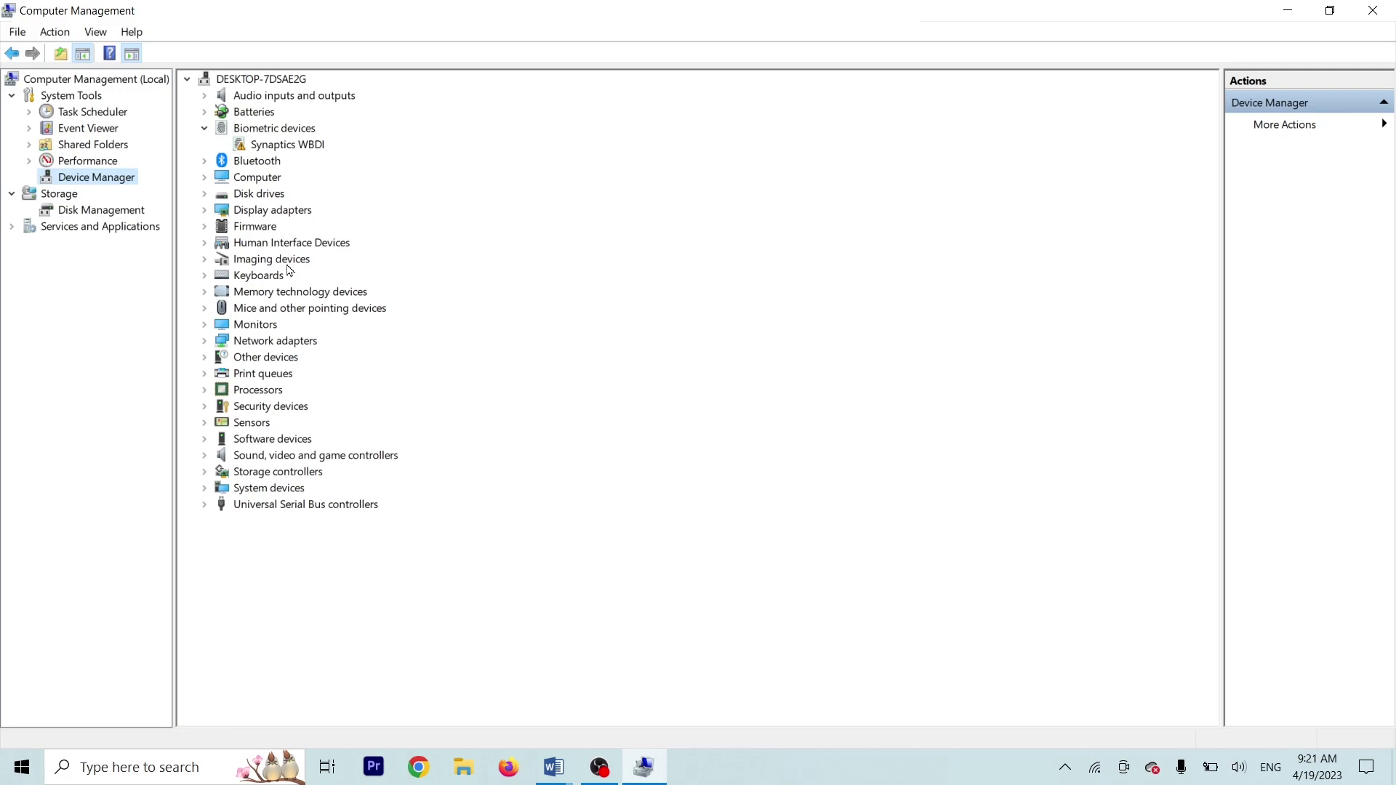
pyautogui.click(107, 166)
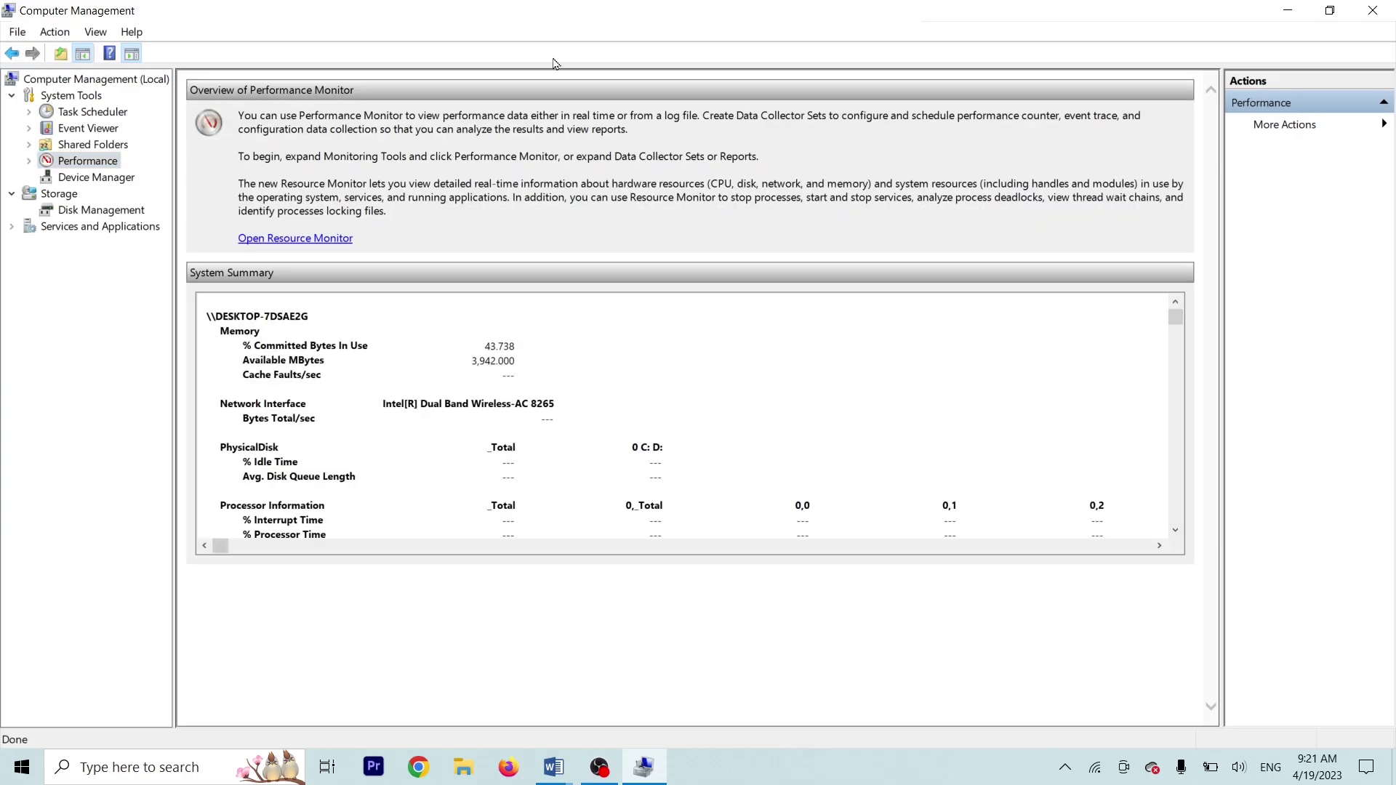
pyautogui.click(41, 82)
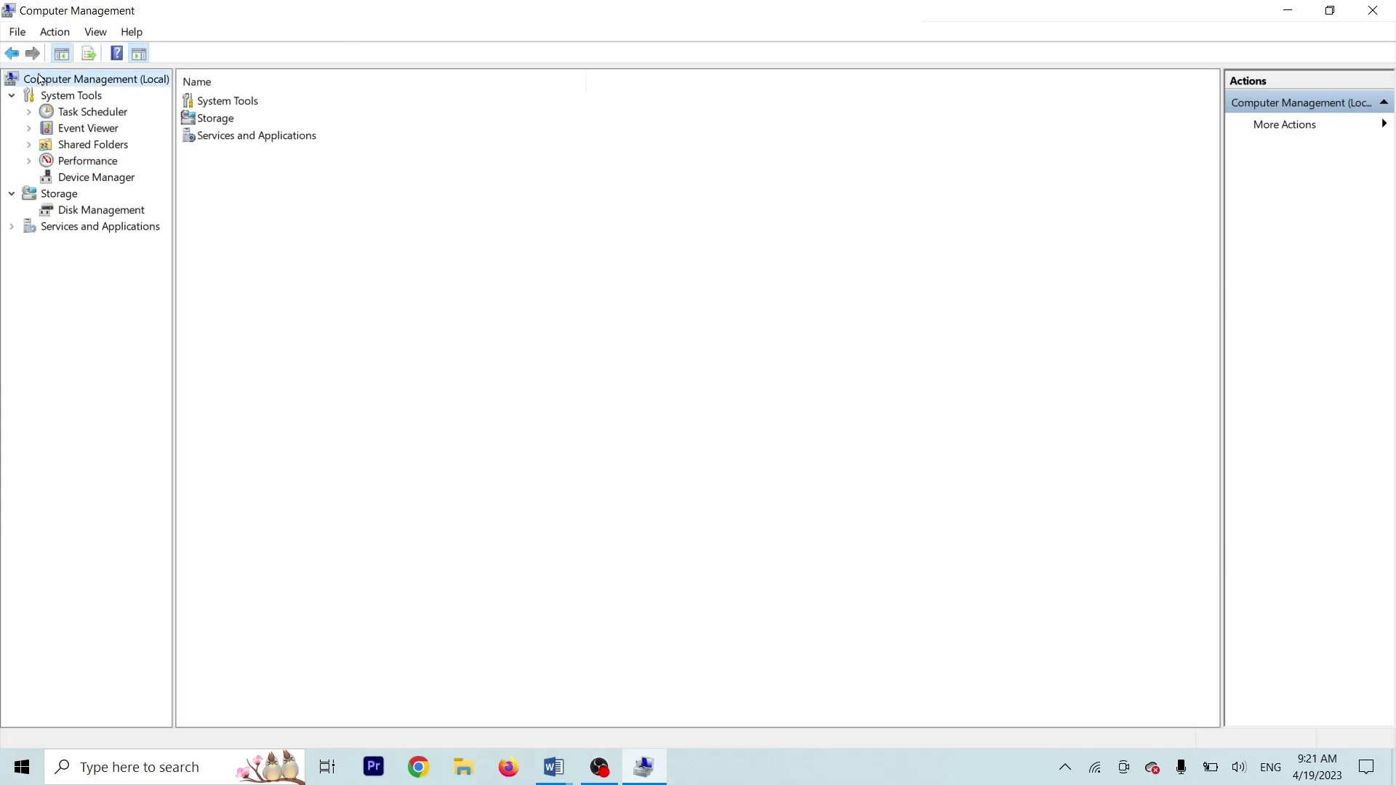
pyautogui.click(1320, 10)
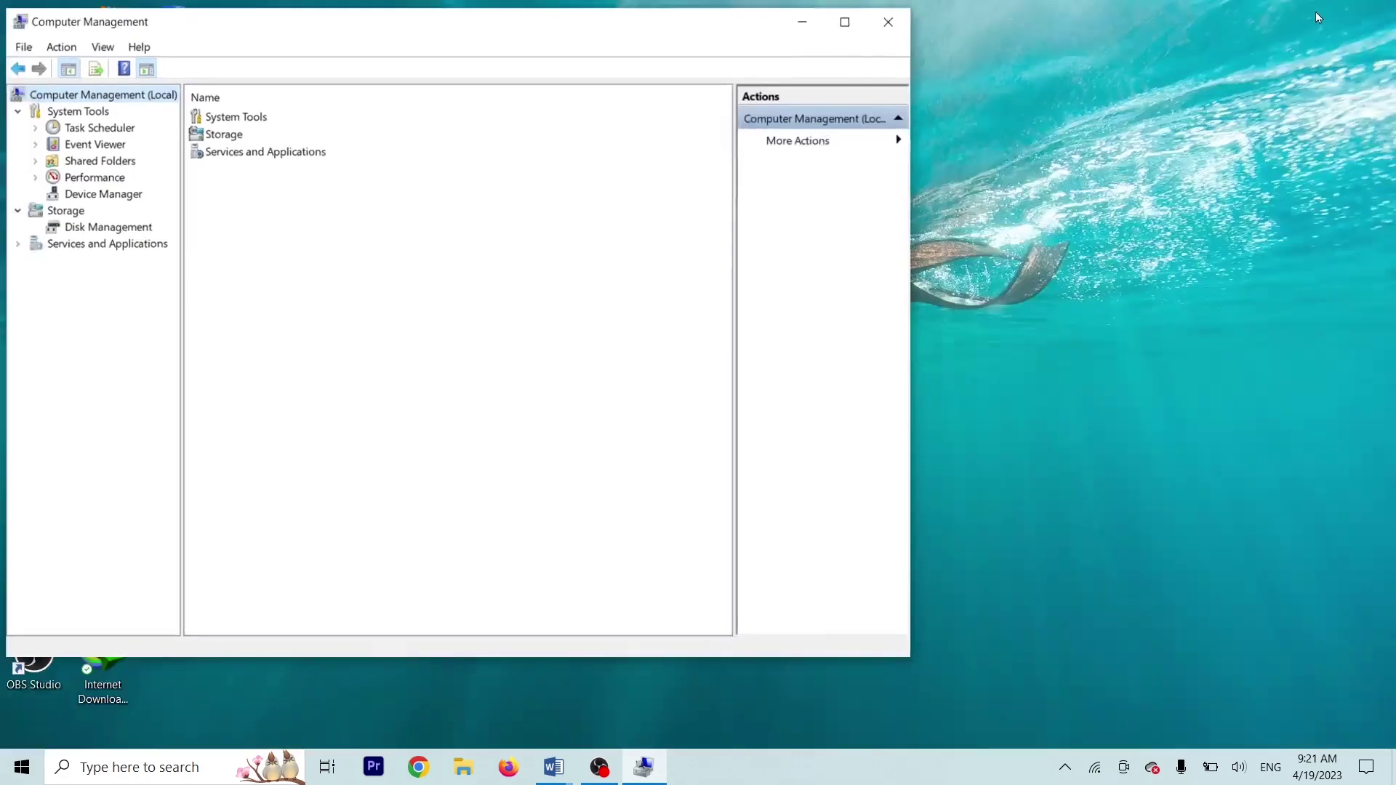
pyautogui.click(847, 40)
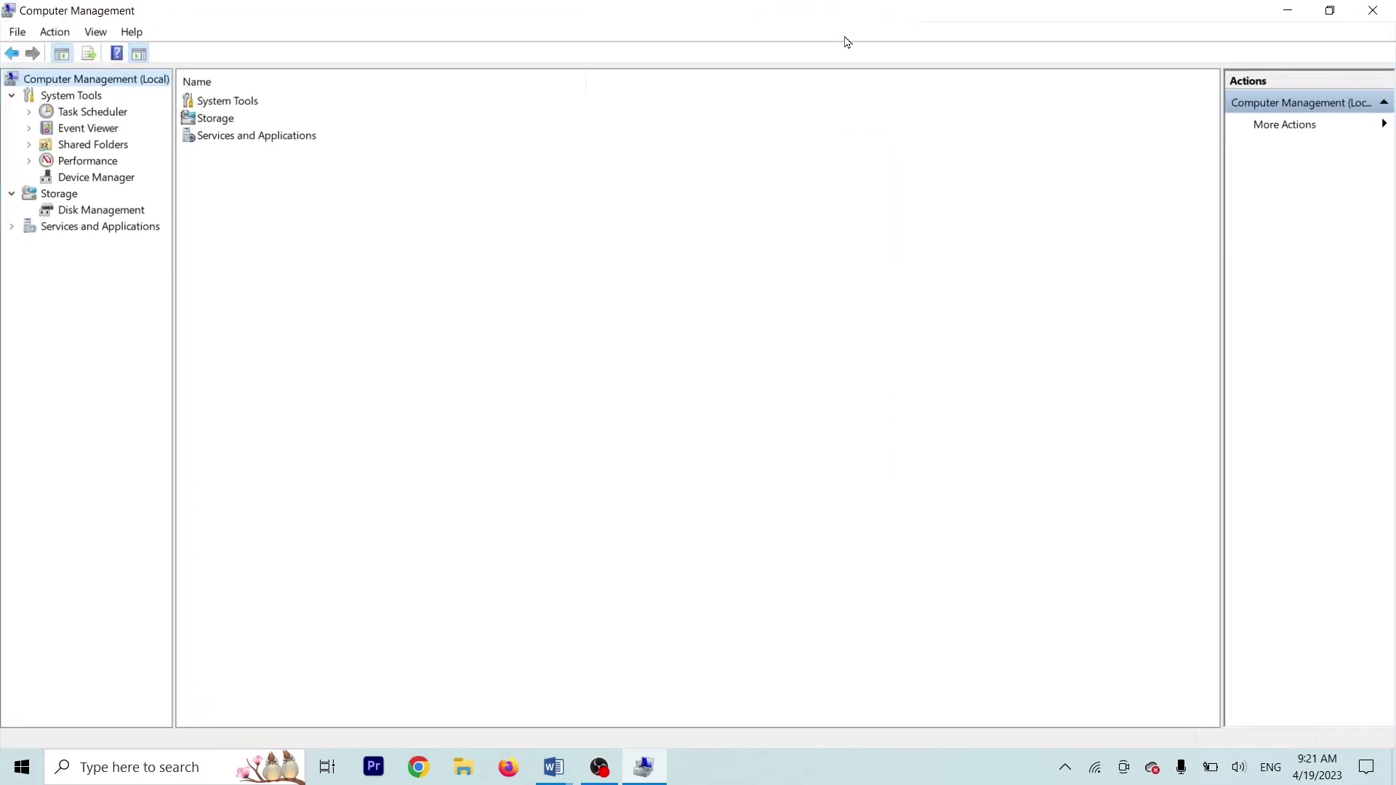
pyautogui.click(1373, 10)
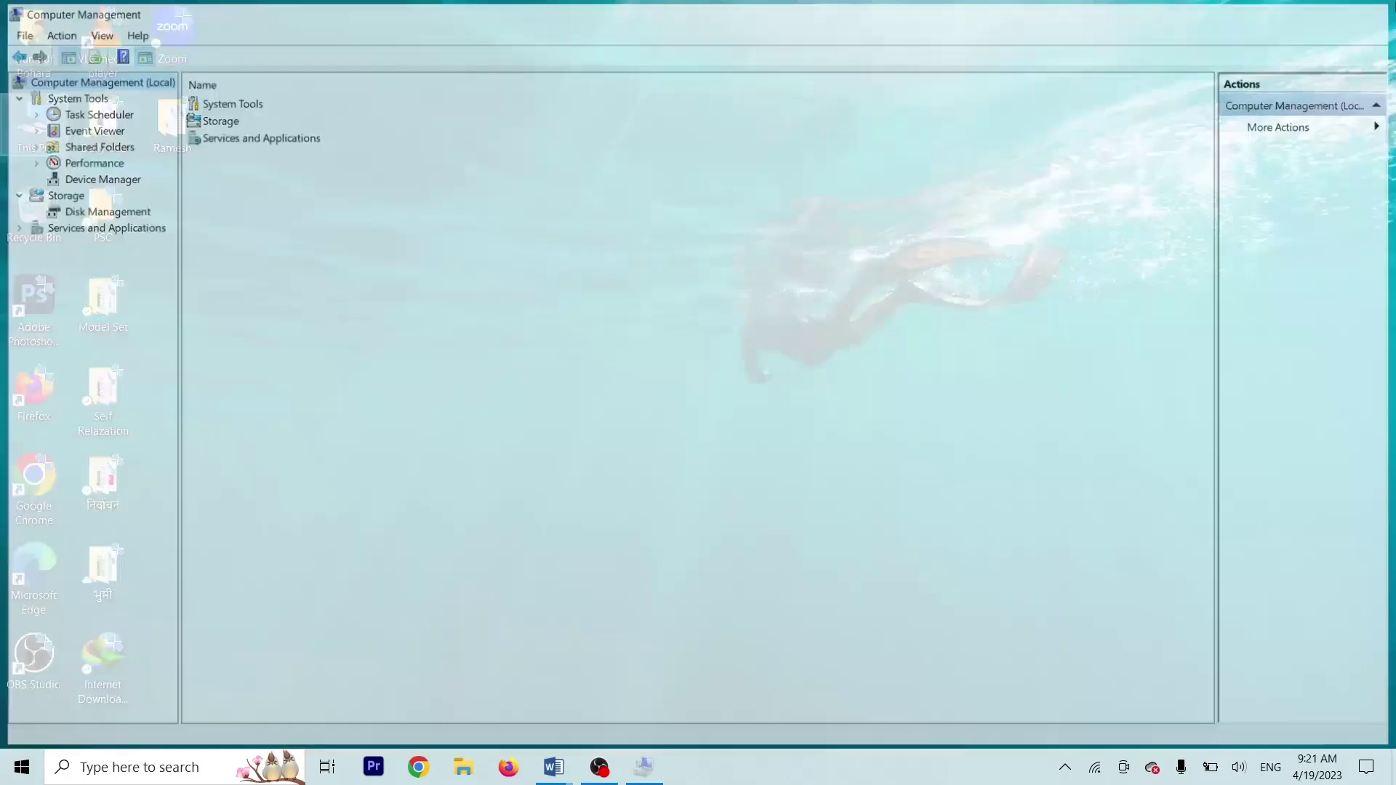
# - Paste the Computer Management screenshot under "Q.8" in Windows.docx and enter the label "Q.9" below it
pyautogui.moveTo(554, 768)
pyautogui.click(673, 683)
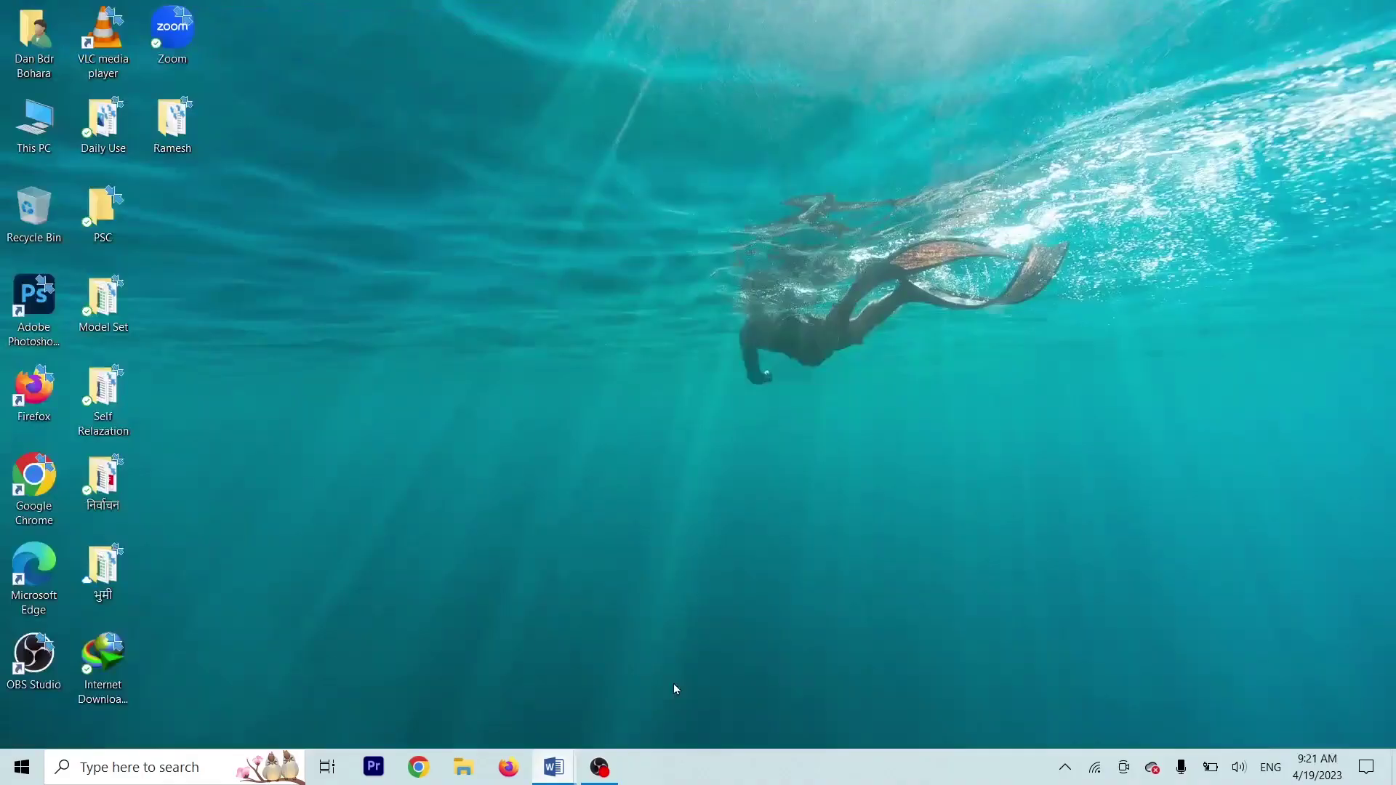
pyautogui.hotkey('ctrl', 'v')
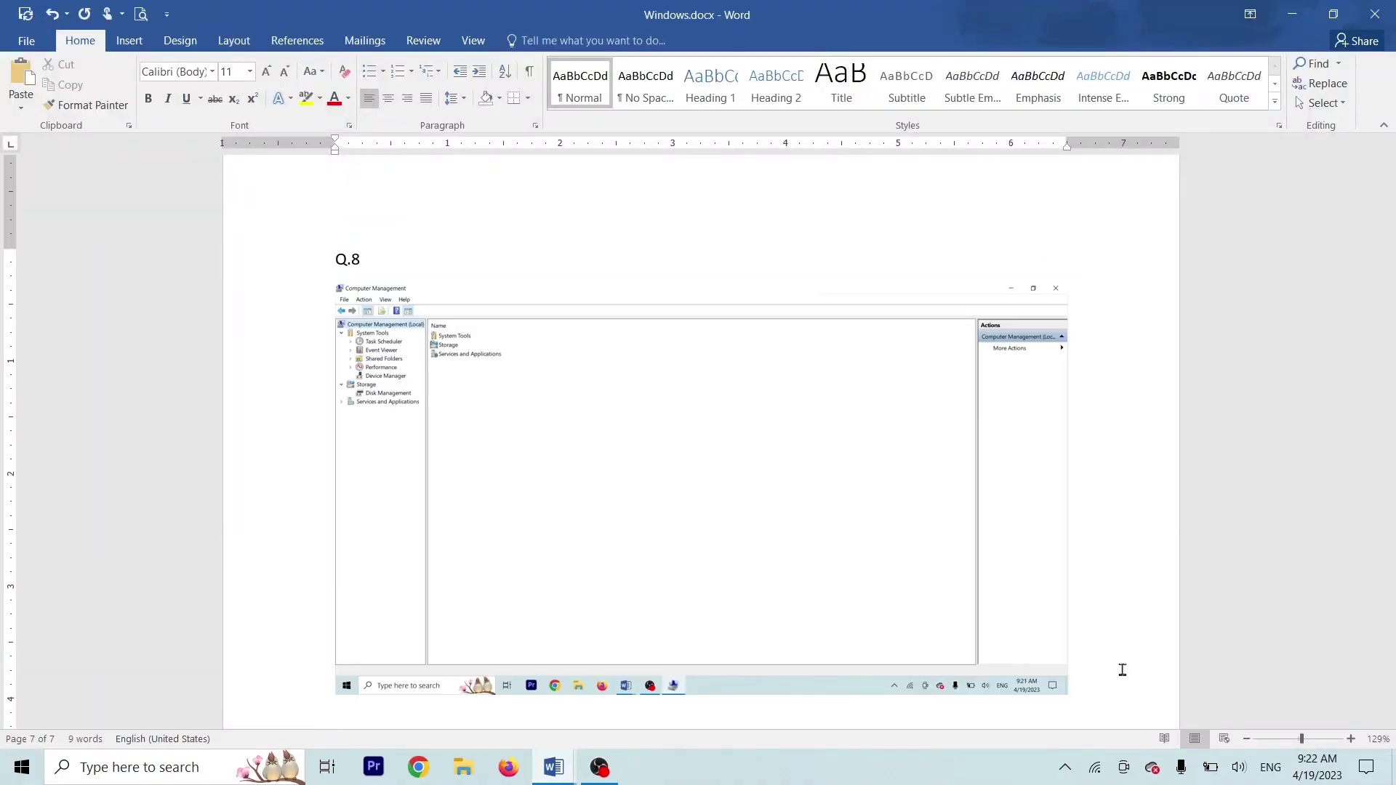
pyautogui.write('Q.9')
# - Check question 28 about hiding the recycle bin, minimize both Word documents and refresh the desktop
pyautogui.hotkey('alt', 'Tab')
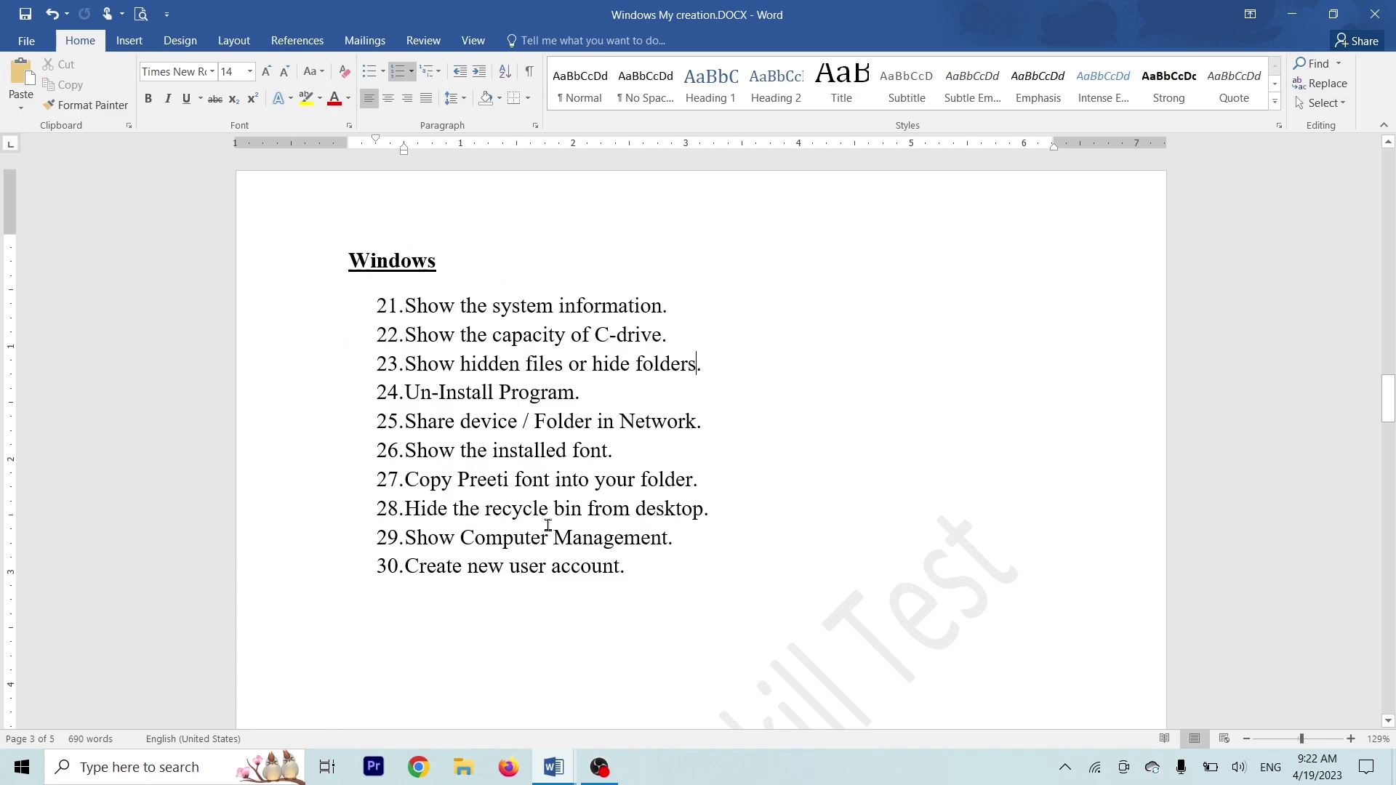
pyautogui.click(1300, 7)
pyautogui.click(1300, 7)
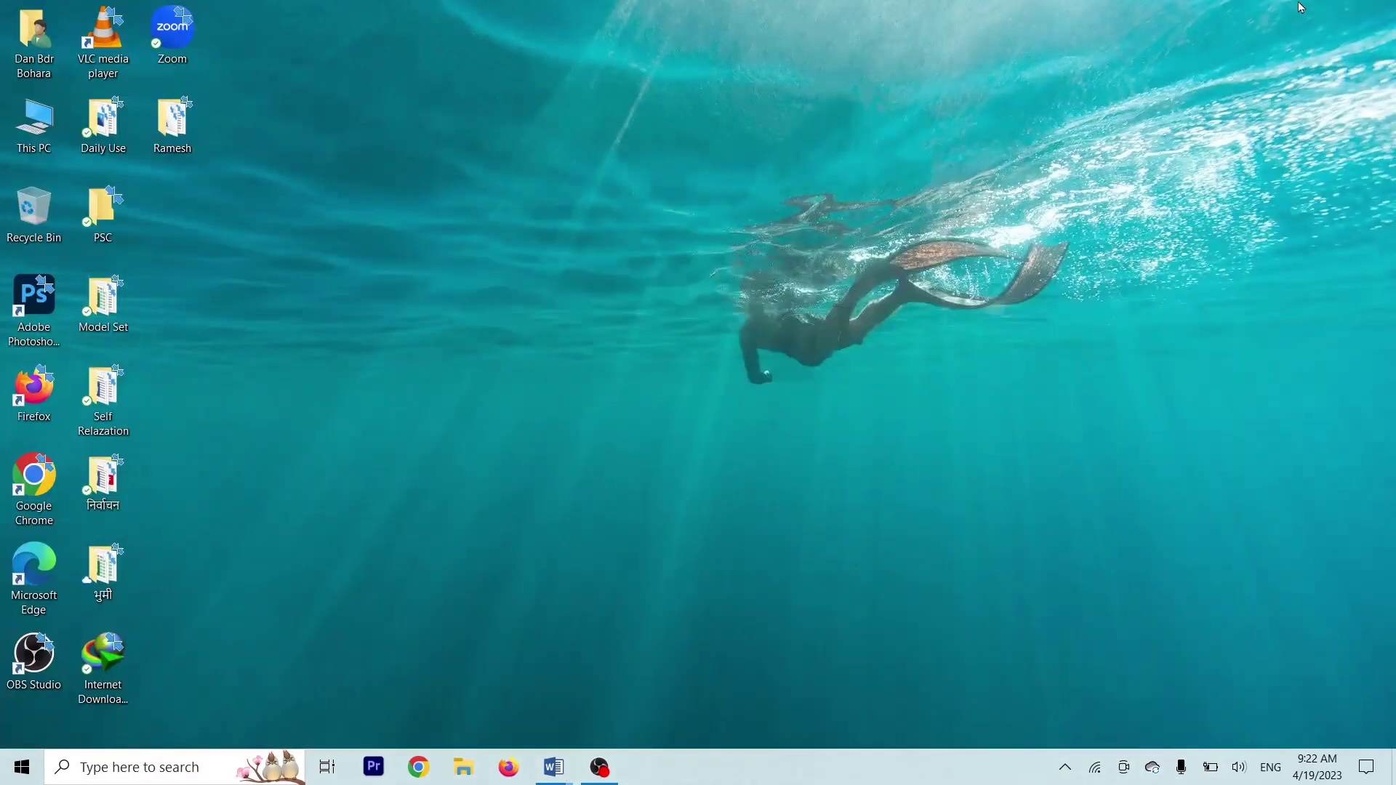
pyautogui.rightClick(3, 230)
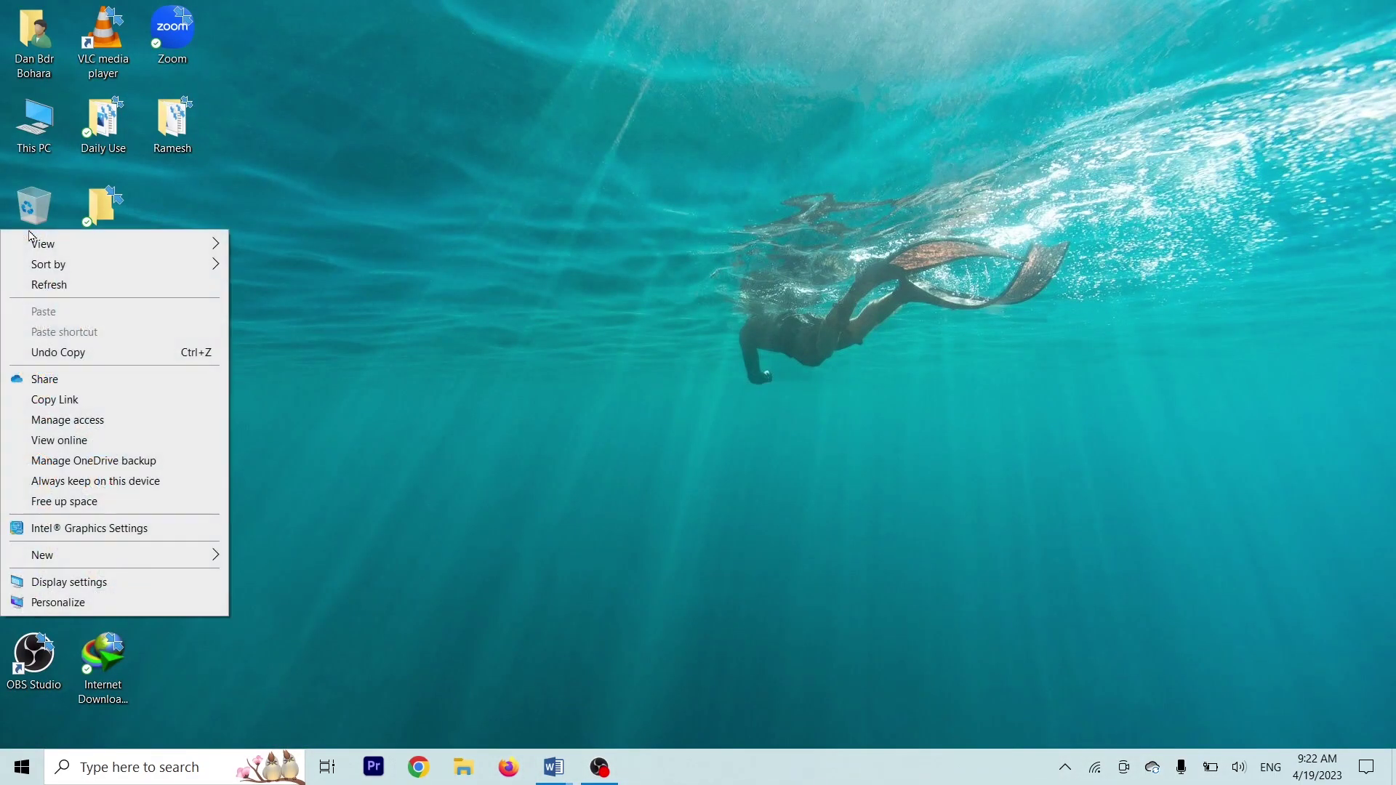
pyautogui.rightClick(231, 166)
pyautogui.click(347, 222)
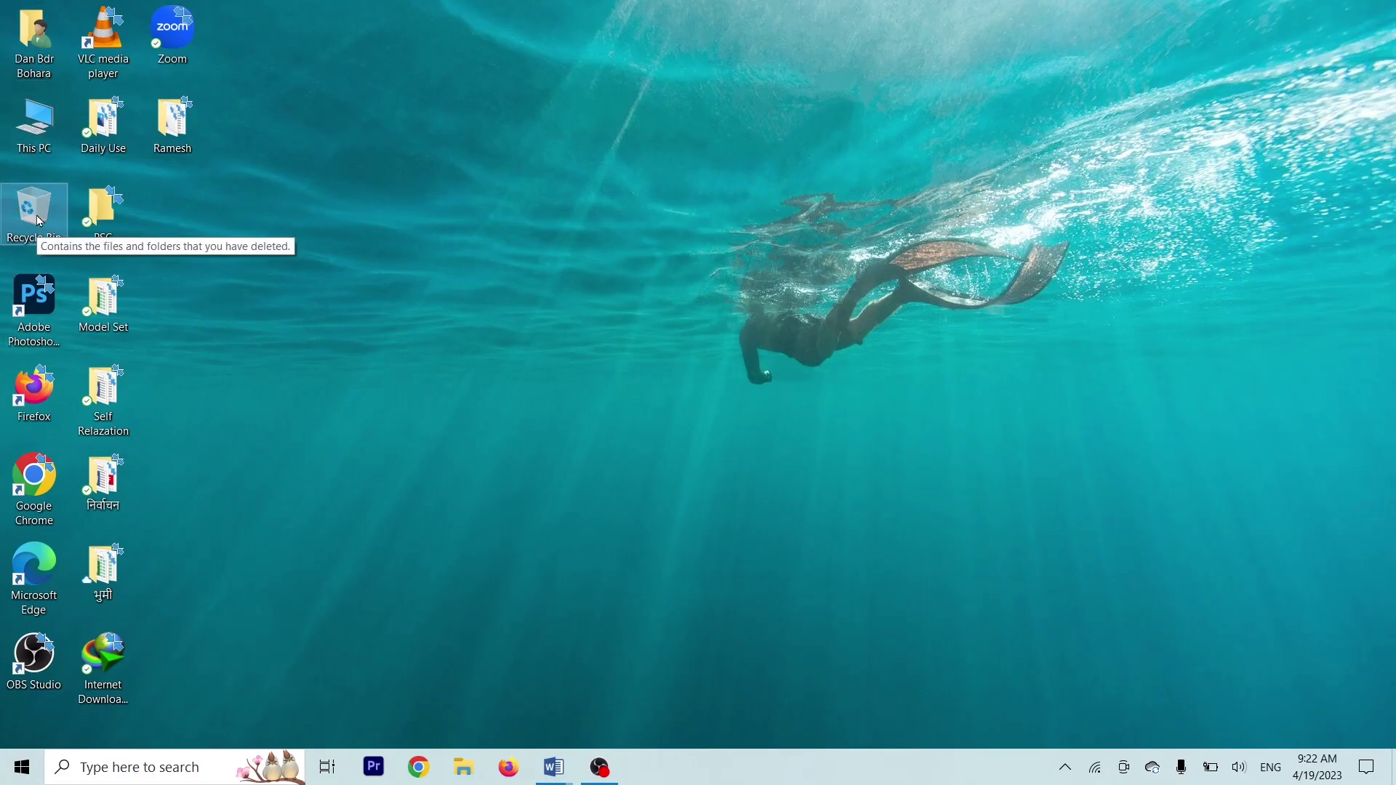
# - Open the properties of the Recycle Bin on the desktop
pyautogui.moveTo(39, 220); pyautogui.dragTo(42, 205)
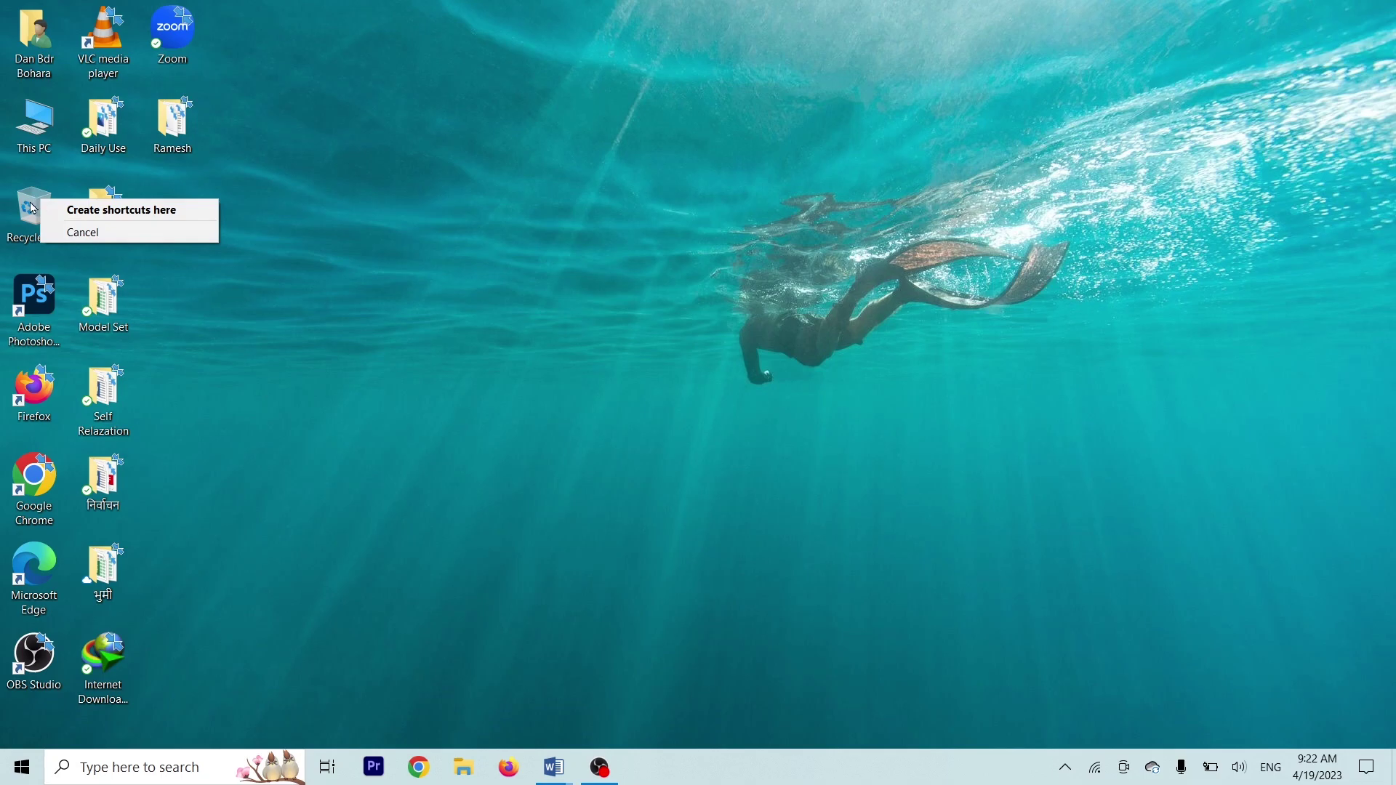
pyautogui.rightClick(32, 209)
pyautogui.click(35, 335)
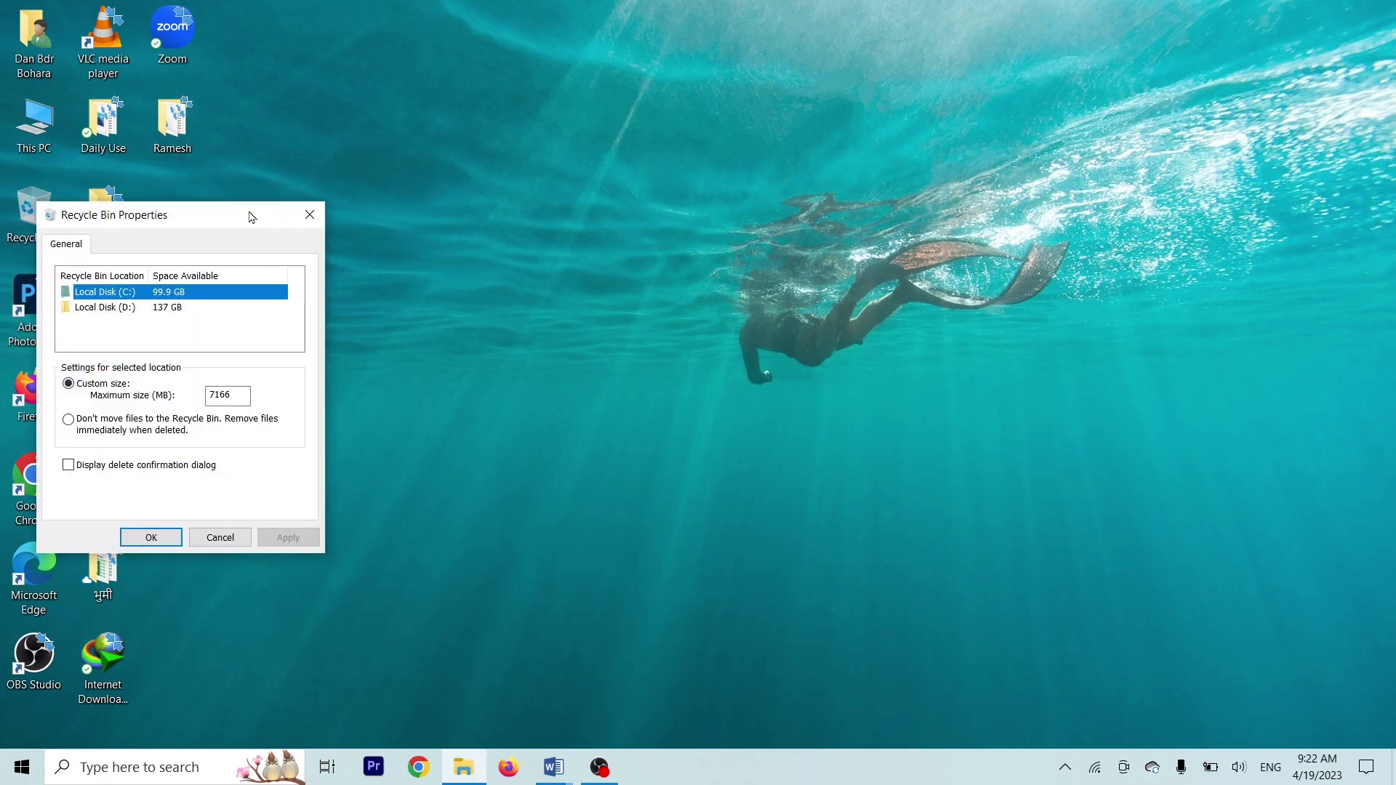
# - Close the Recycle Bin properties and open Desktop Icon Settings from the Themes page of the desktop personalization settings
pyautogui.click(314, 208)
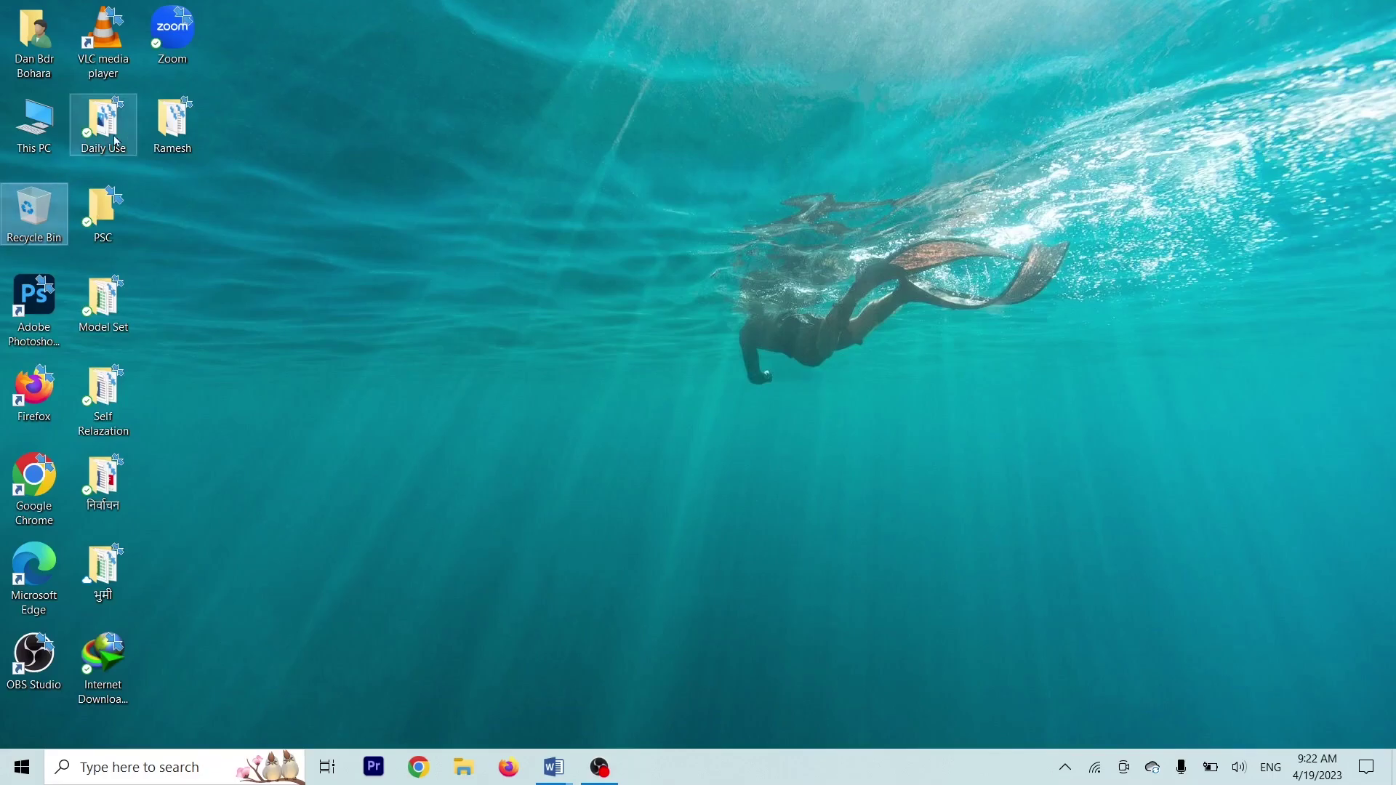
pyautogui.rightClick(412, 67)
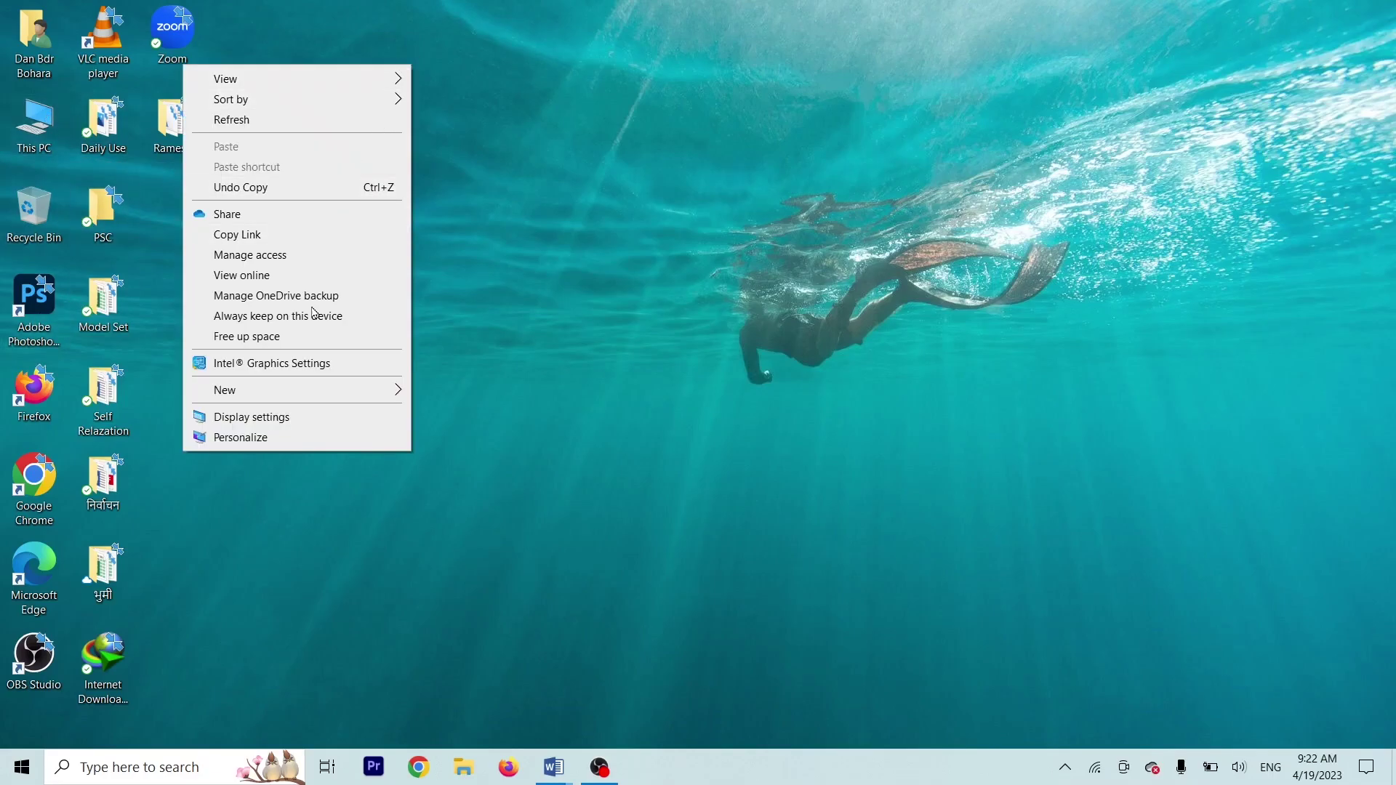
pyautogui.click(256, 438)
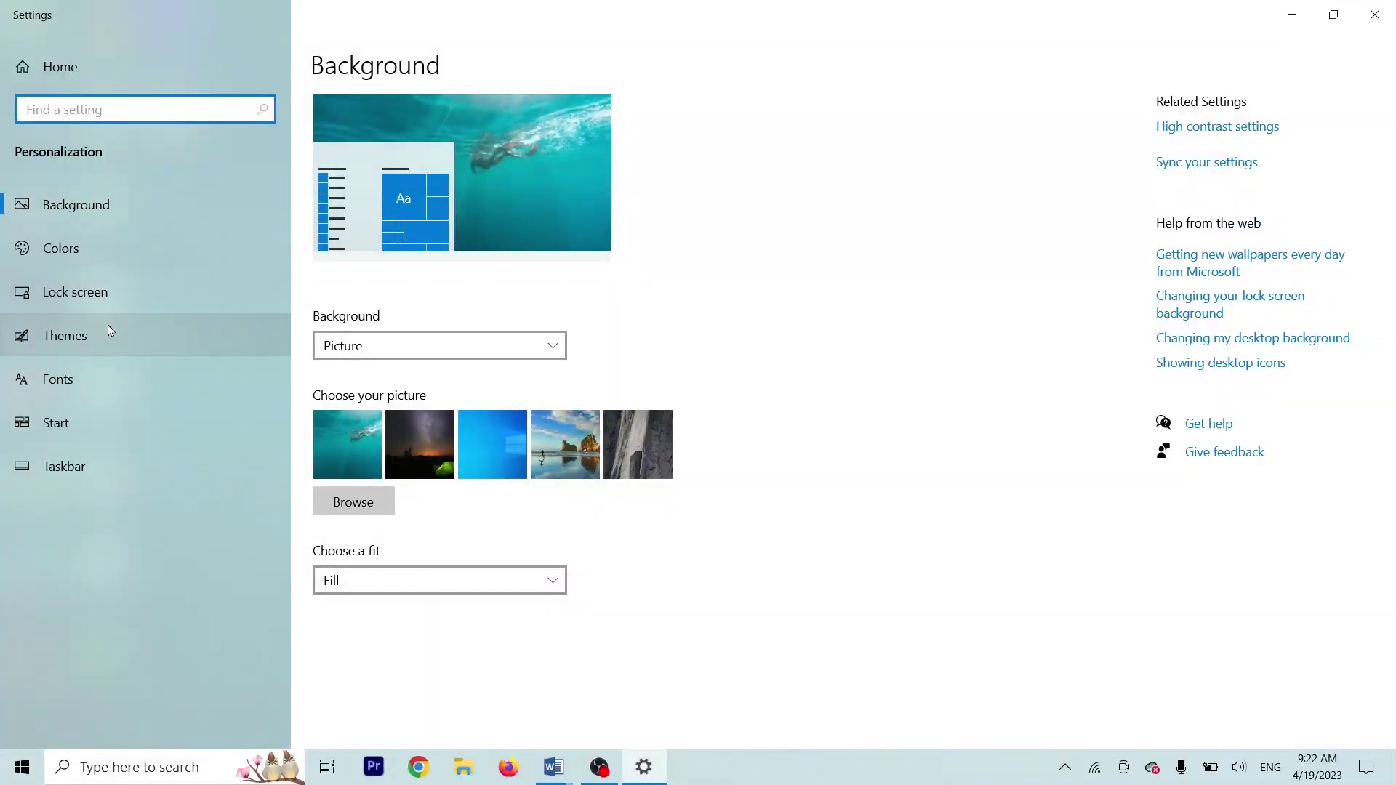
pyautogui.click(94, 346)
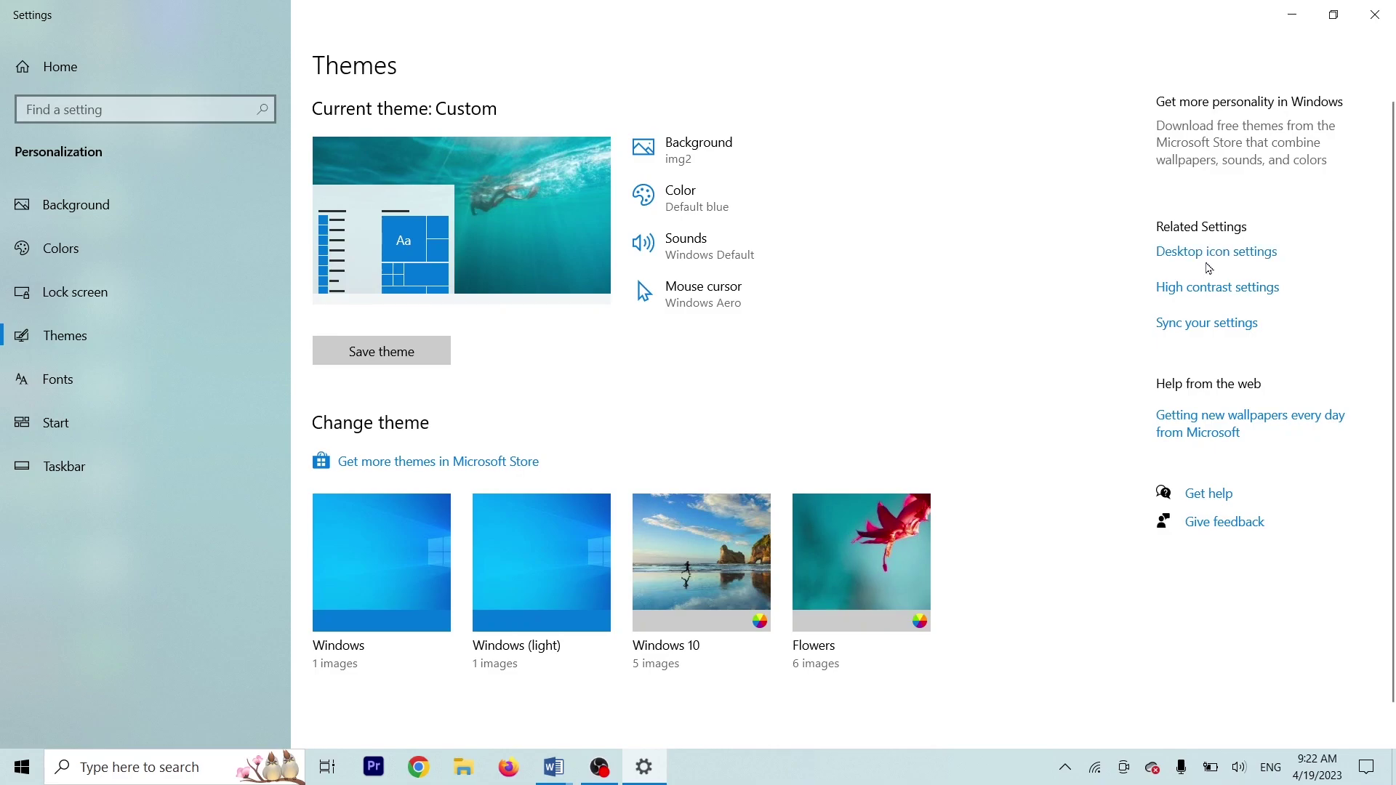
pyautogui.click(1196, 256)
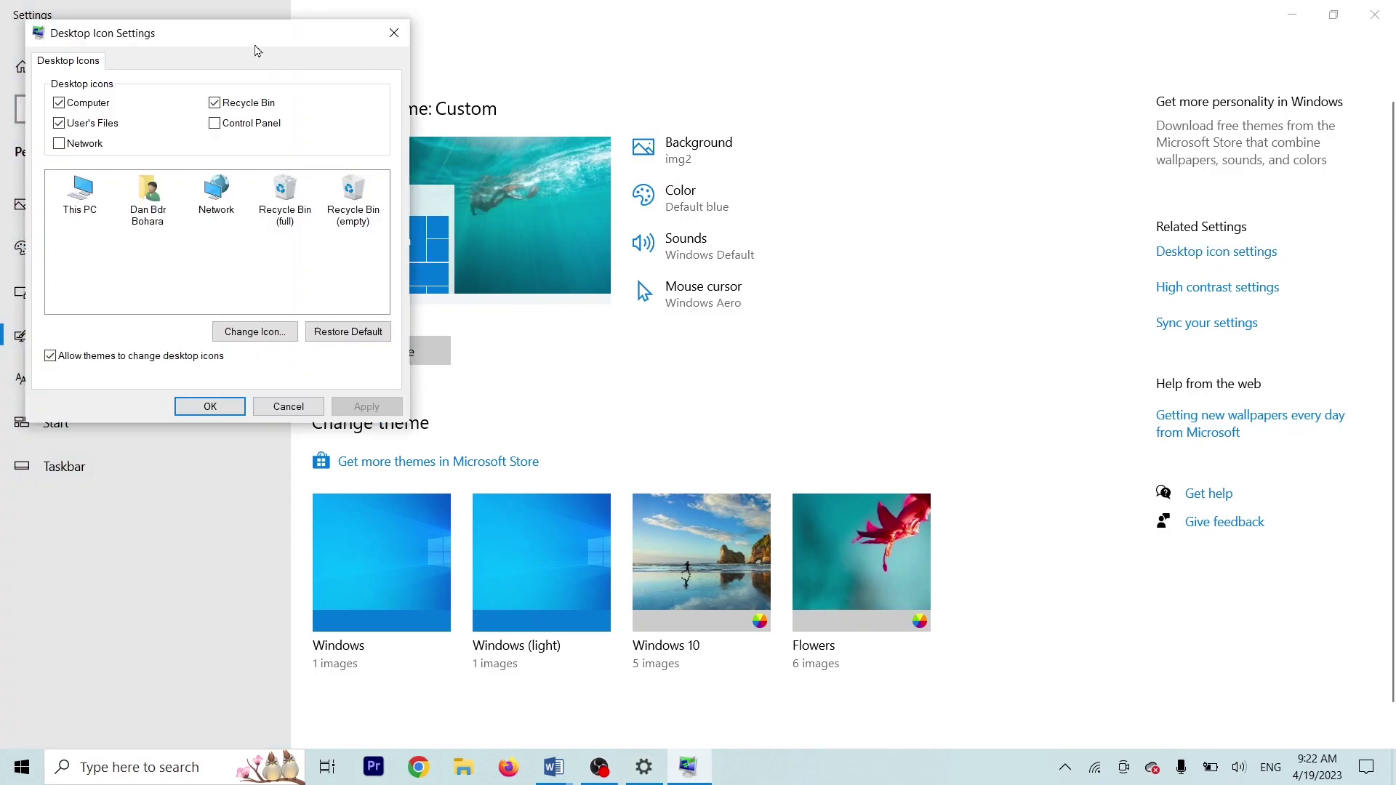
# - Turn off the Recycle Bin desktop icon, capture the Desktop Icon Settings dialog over the bare desktop and apply the change
pyautogui.click(214, 103)
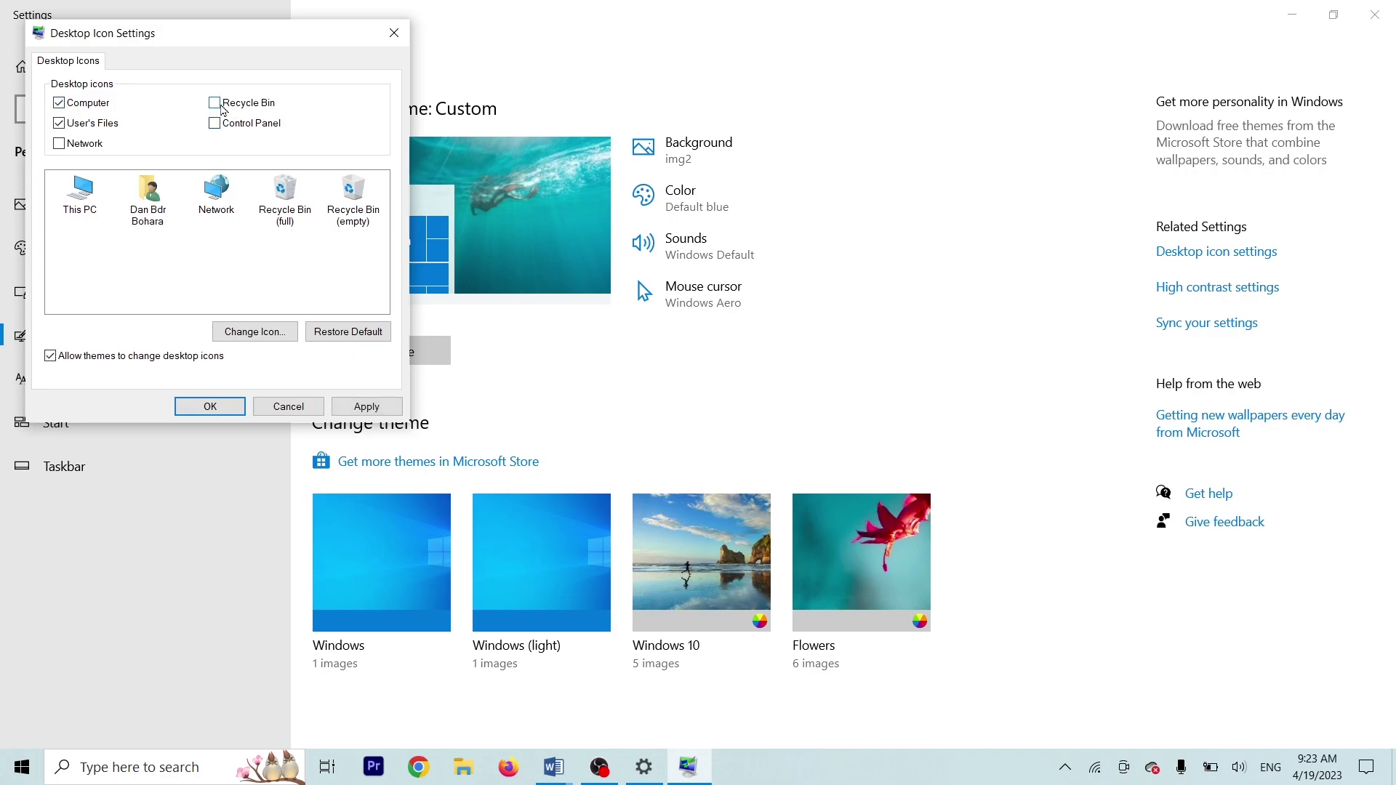
pyautogui.moveTo(143, 37); pyautogui.dragTo(791, 62)
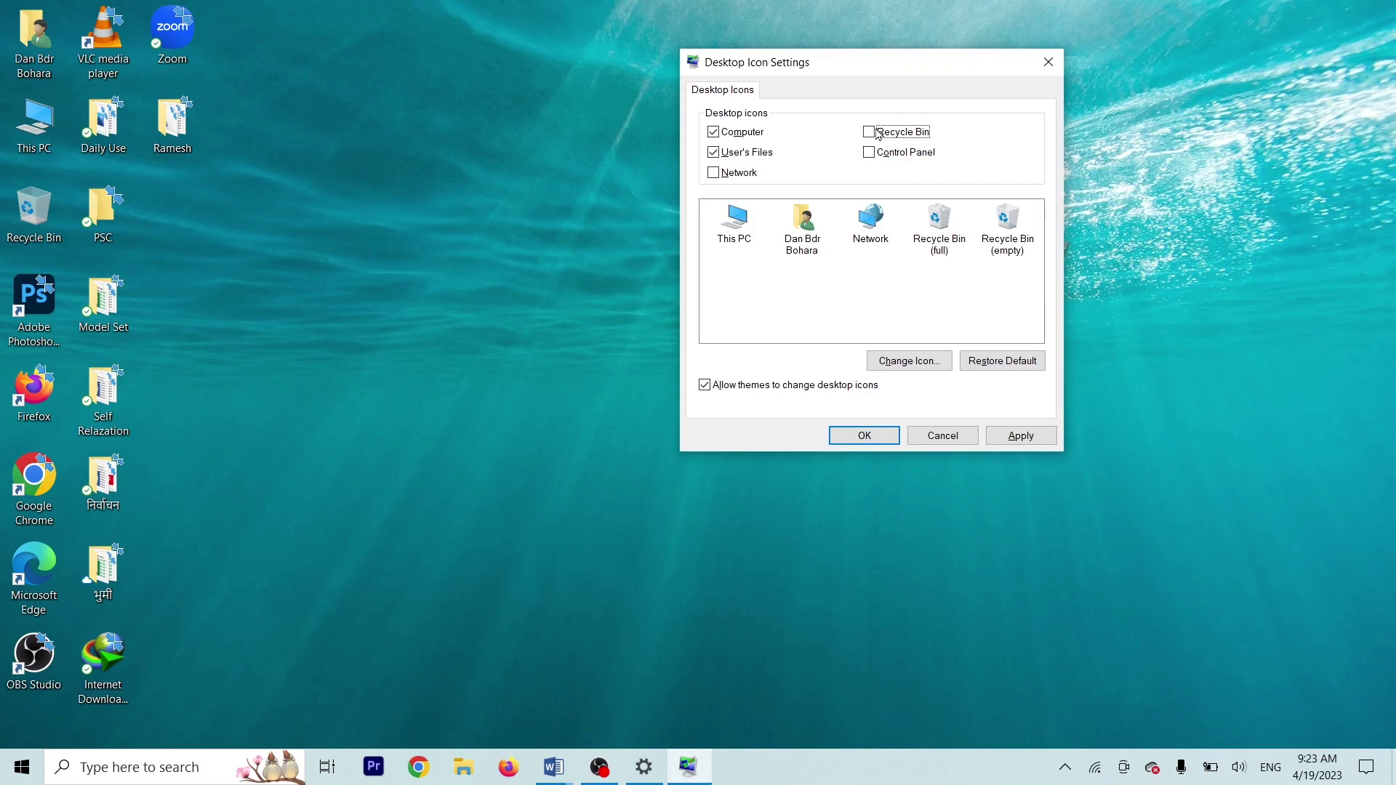
pyautogui.click(1021, 435)
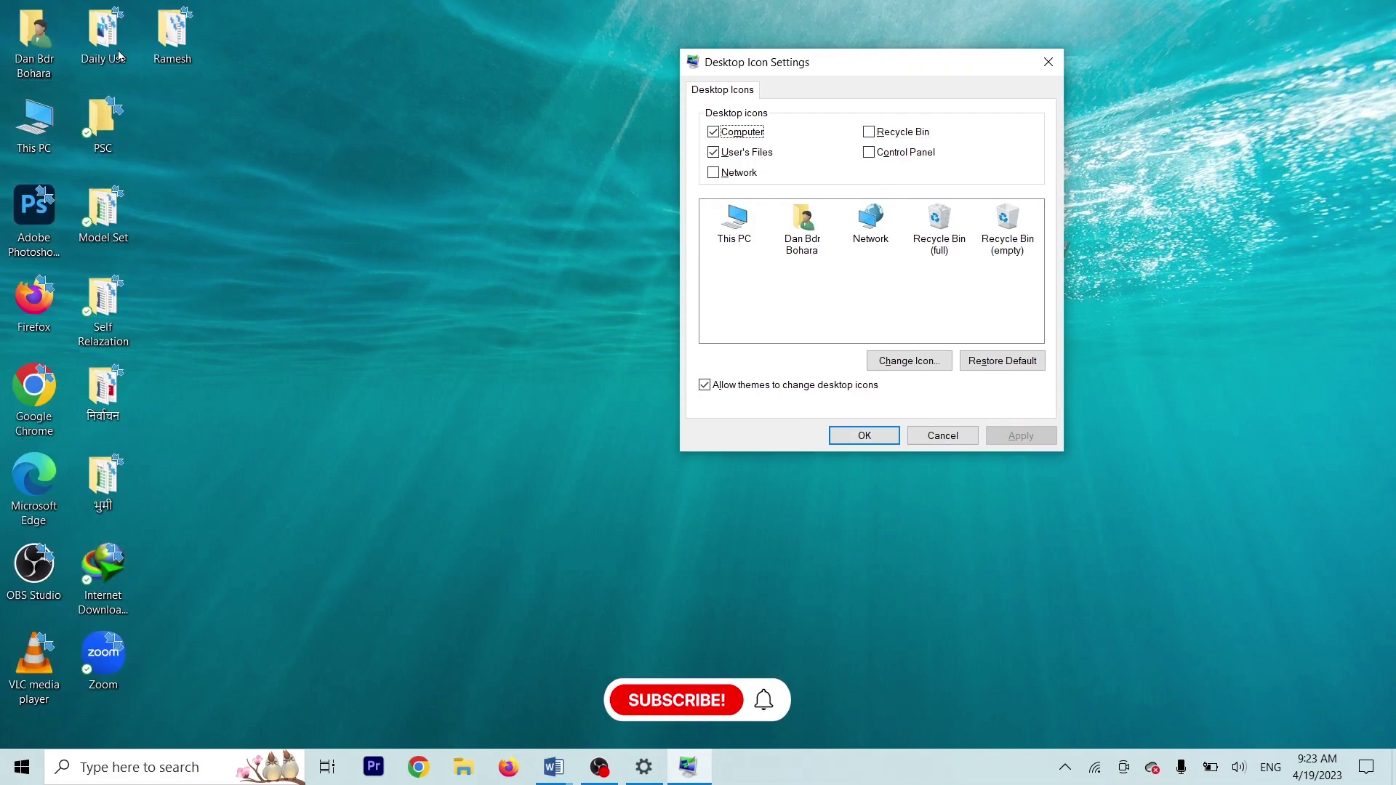
# - Turn the Recycle Bin desktop icon back on, apply the change and close Desktop Icon Settings
pyautogui.click(881, 133)
pyautogui.click(1016, 437)
pyautogui.click(863, 438)
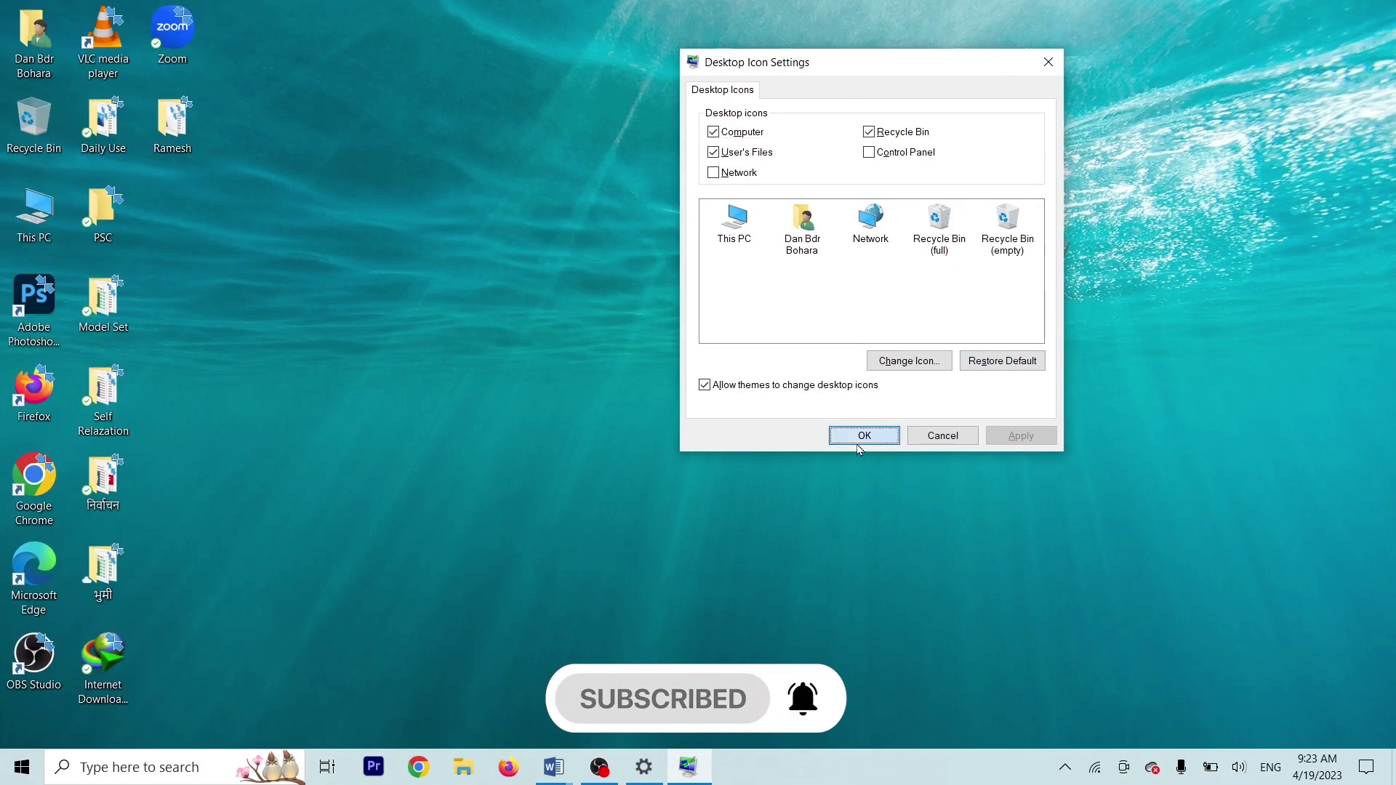
# - Switch to Windows.docx, paste the Desktop Icon Settings screenshot under "Q.9" and enter the label "Q.10" below it
pyautogui.moveTo(559, 762)
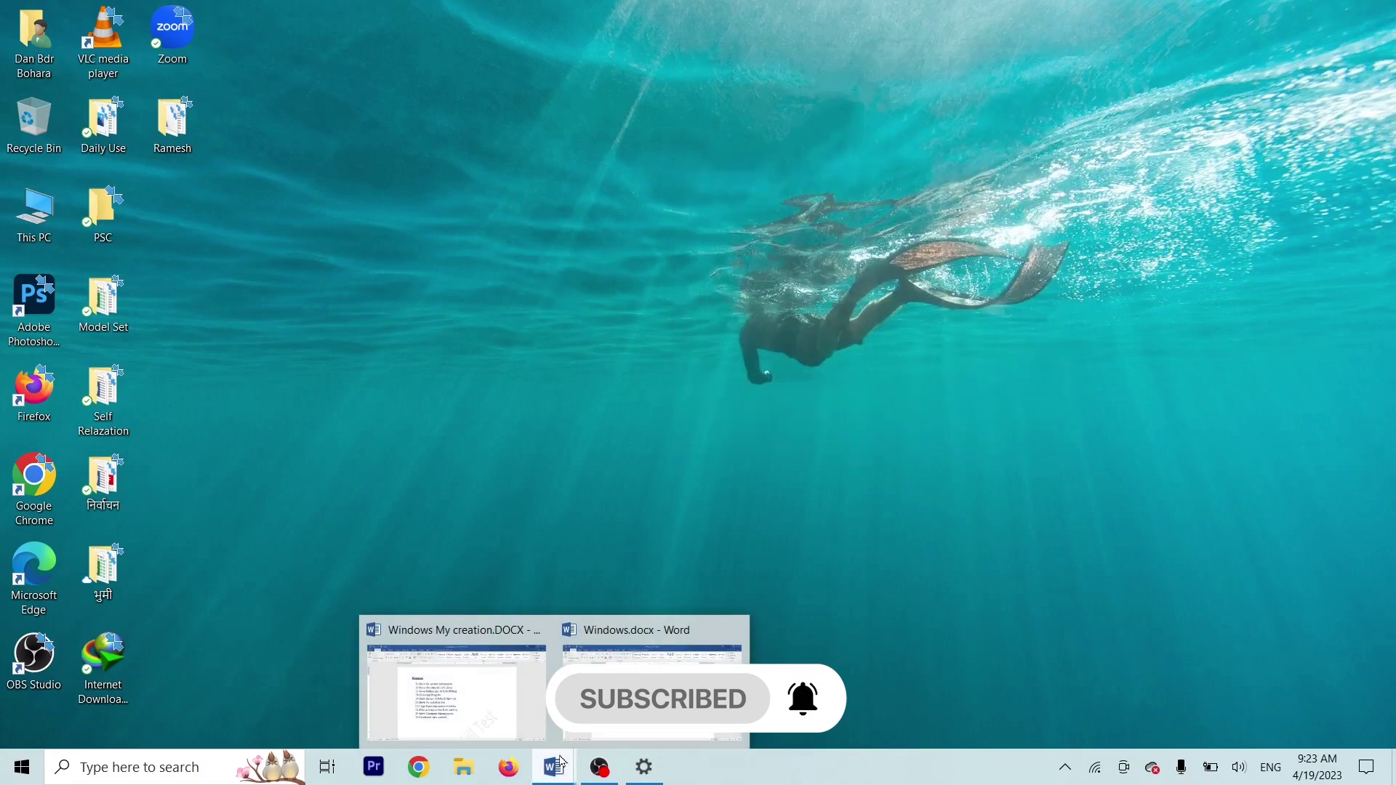
pyautogui.click(648, 687)
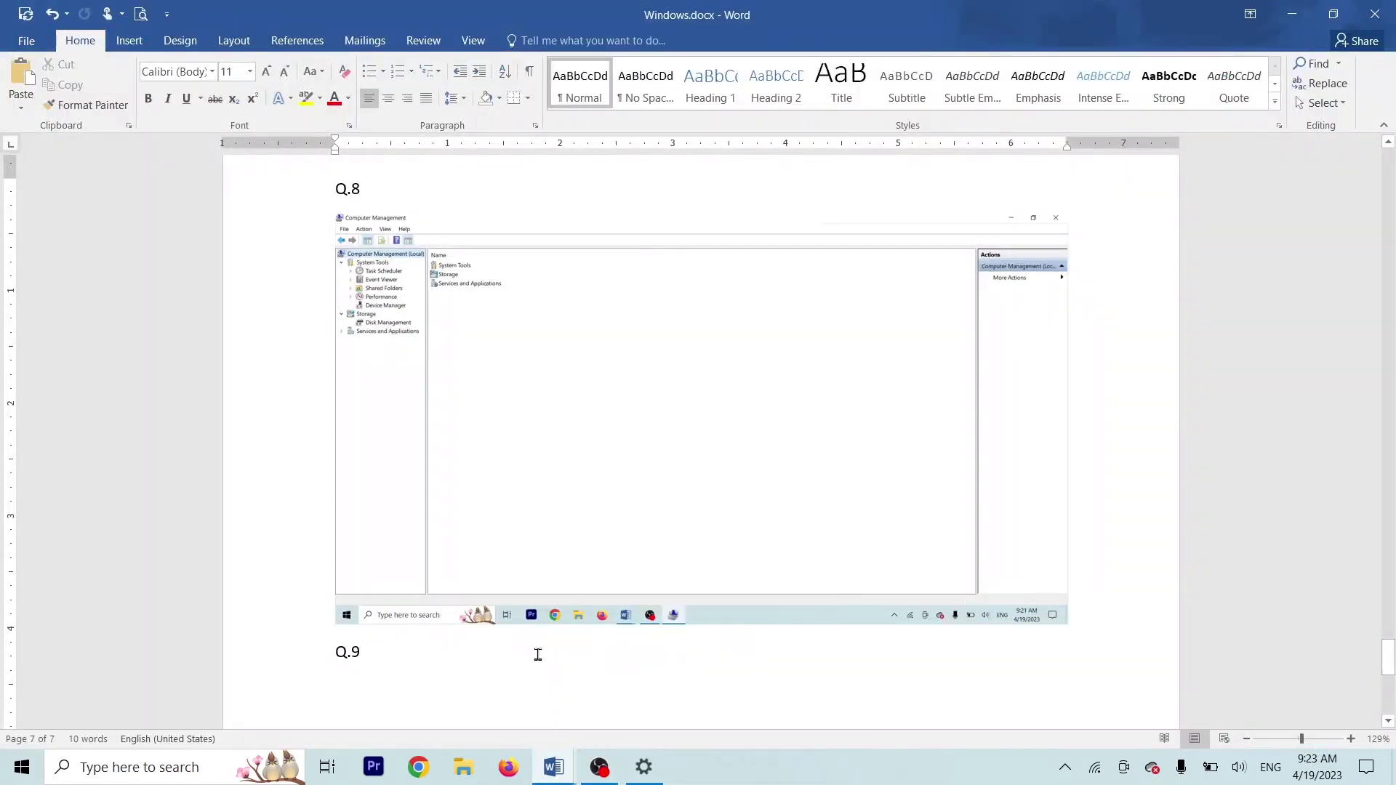
pyautogui.hotkey('ctrl', 'v')
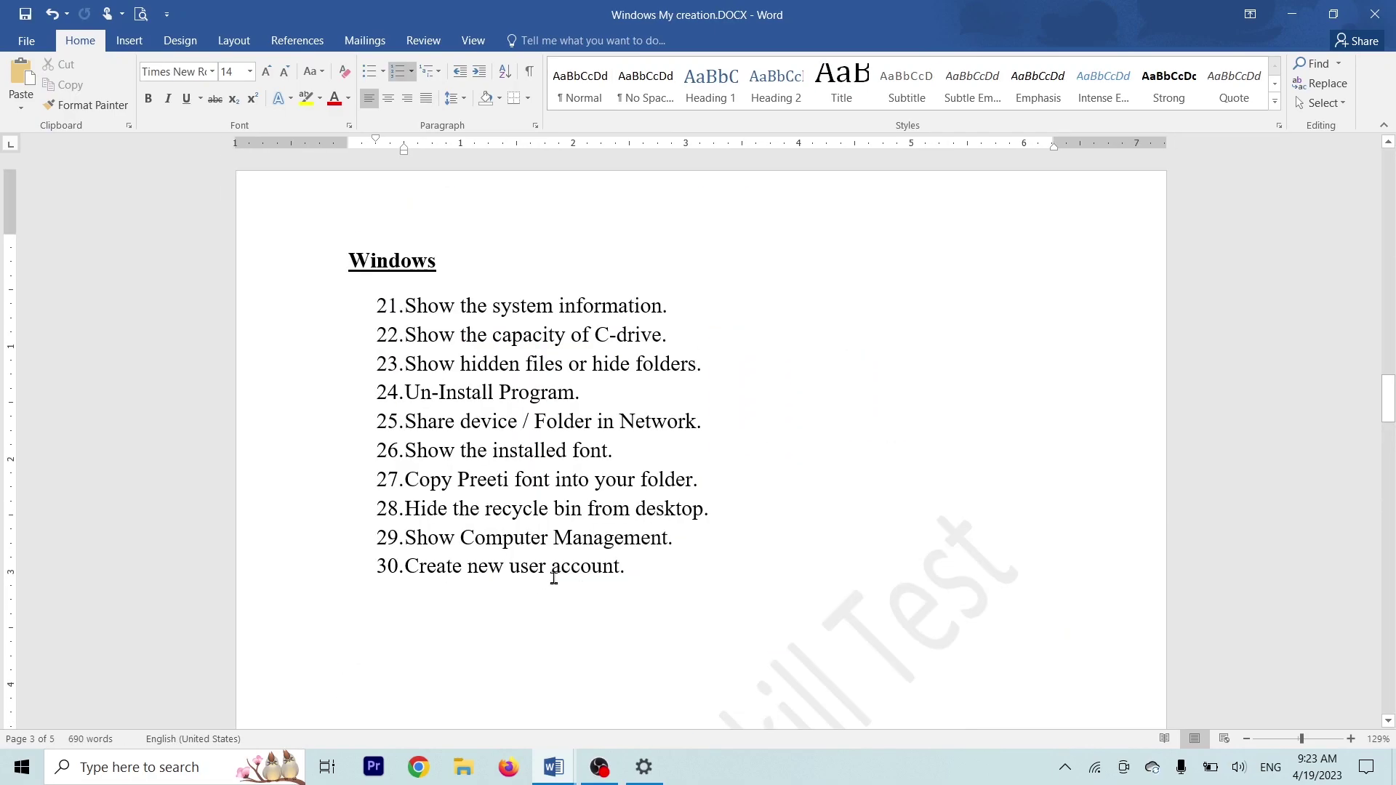
# - Minimize both Word documents, search Windows for "add user", capture the Family & other users settings and close the window
pyautogui.click(1297, 10)
pyautogui.click(1299, 9)
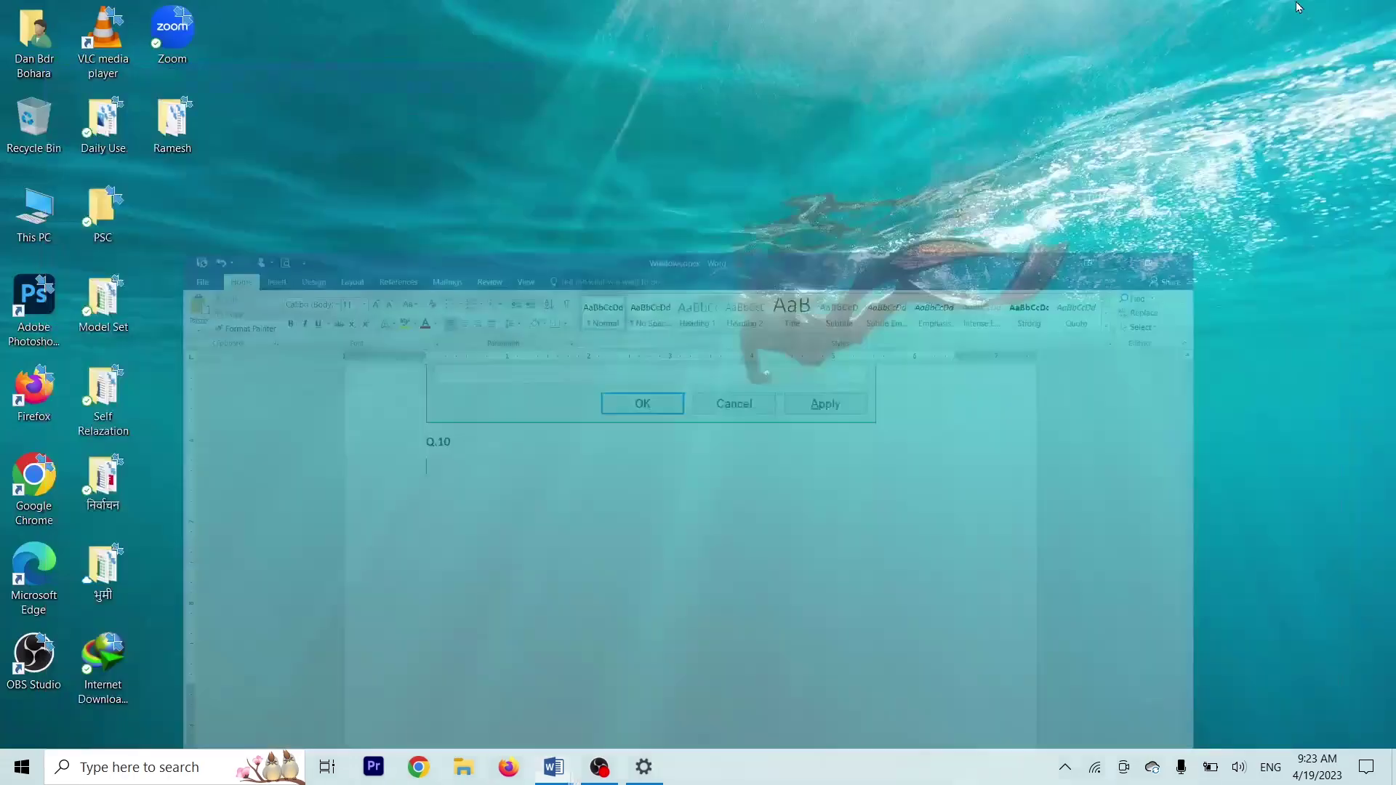
pyautogui.press('super')
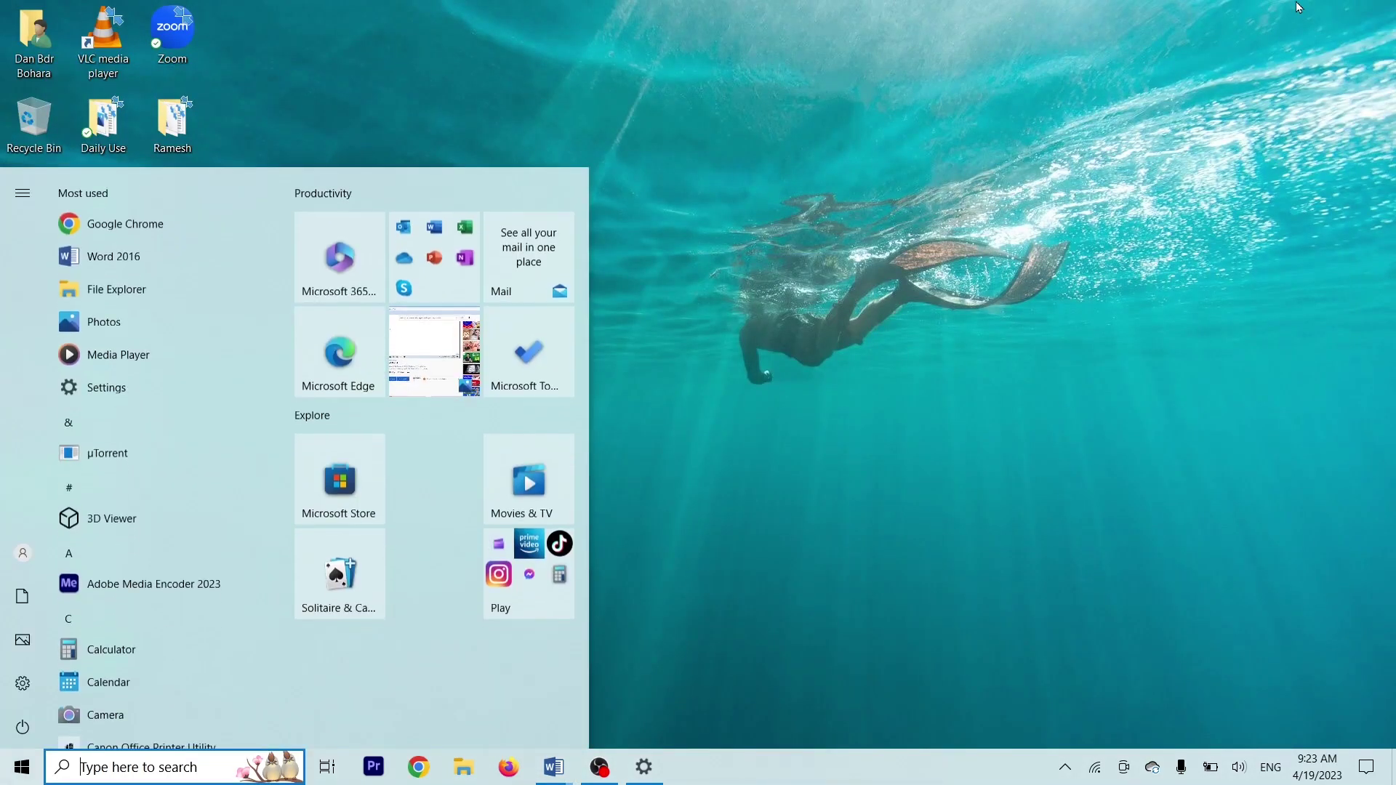
pyautogui.write('user')
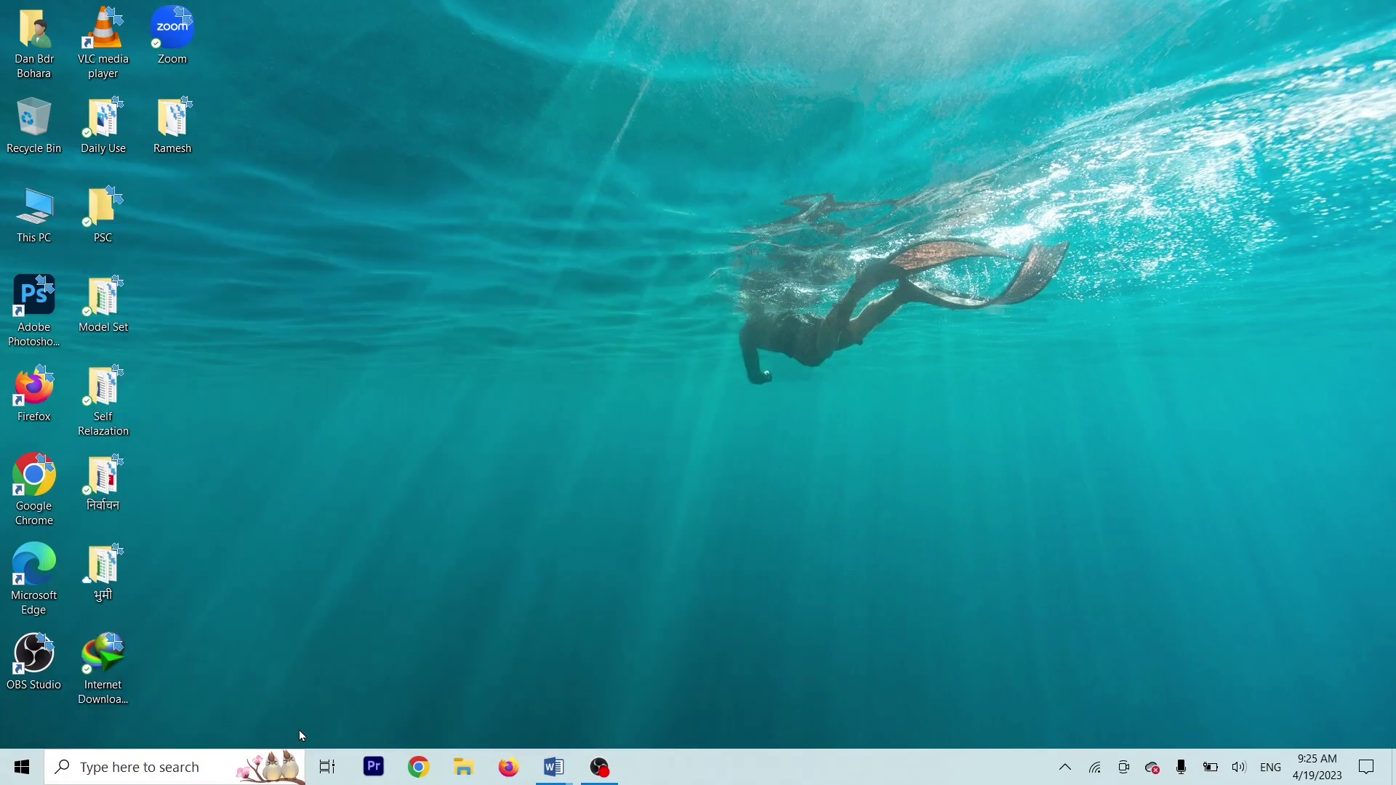
pyautogui.press('super')
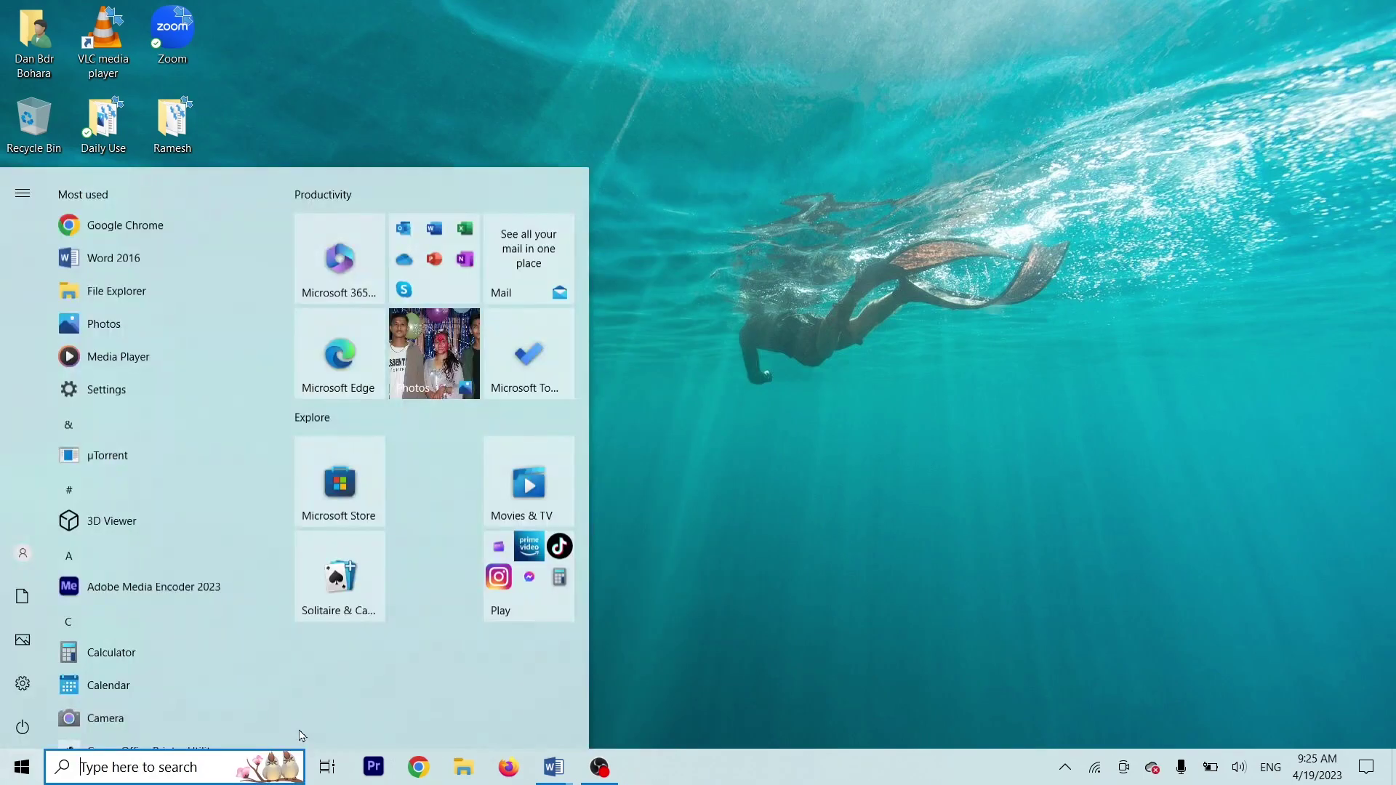
pyautogui.write('add user')
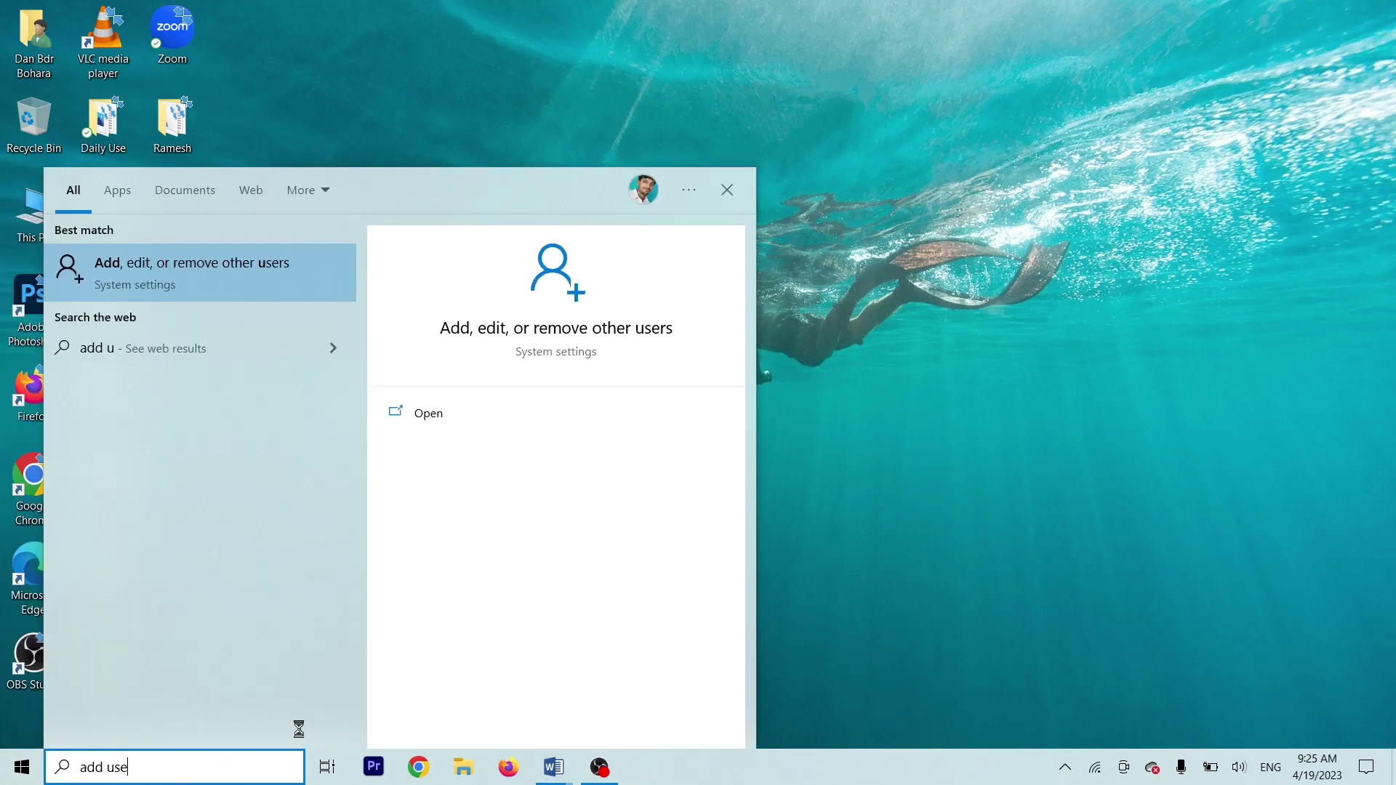
pyautogui.click(159, 271)
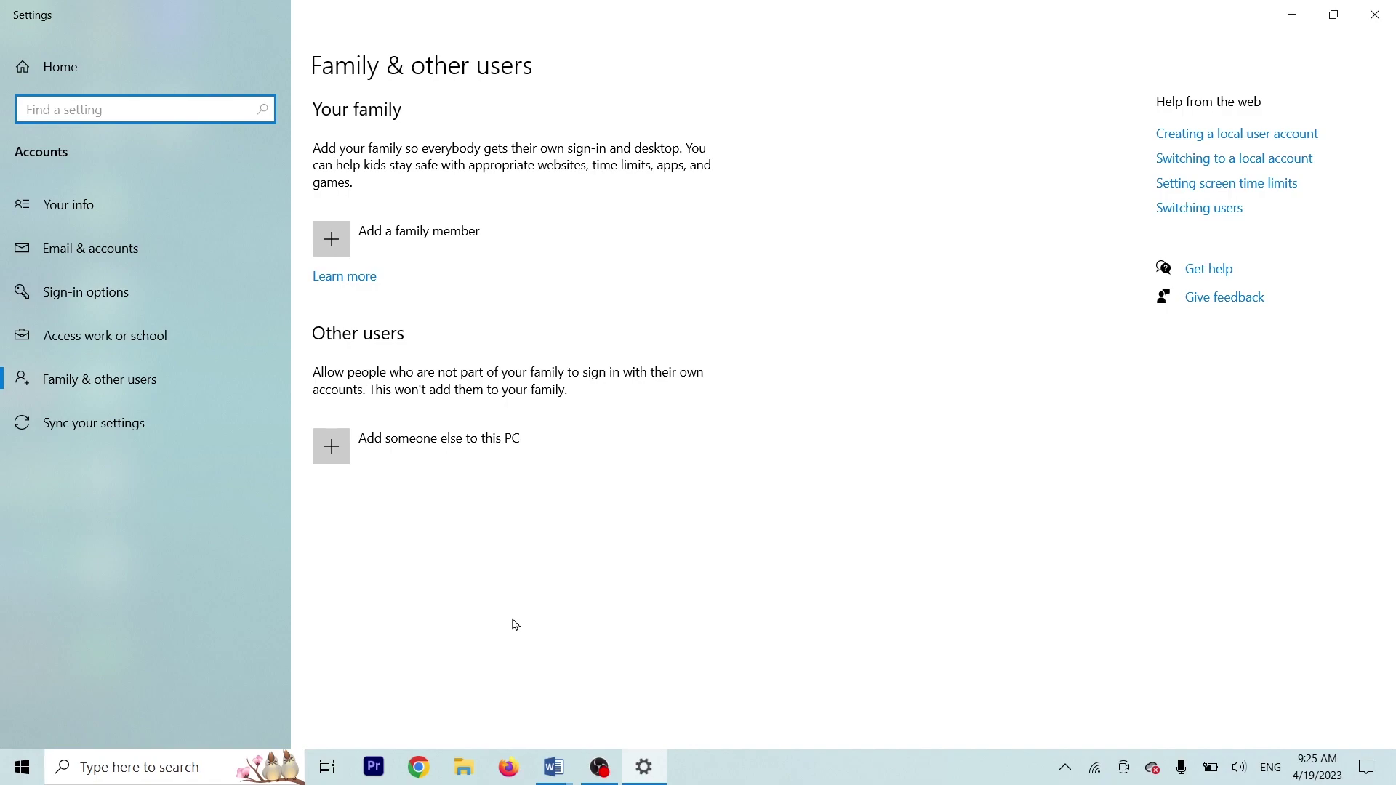
pyautogui.click(1374, 15)
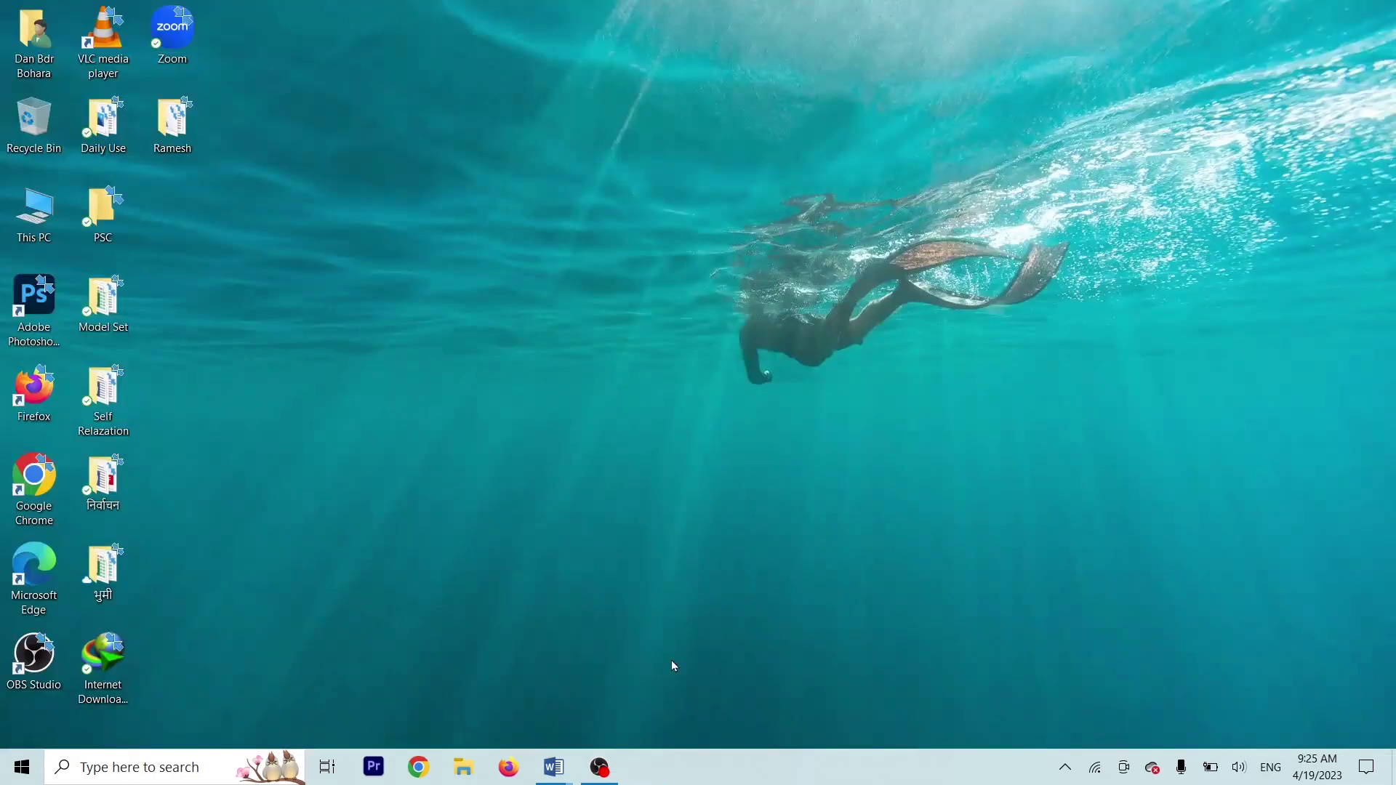
# - Paste the Family & other users screenshot under "Q.10" in Windows.docx and insert a page break before that label
pyautogui.click(566, 760)
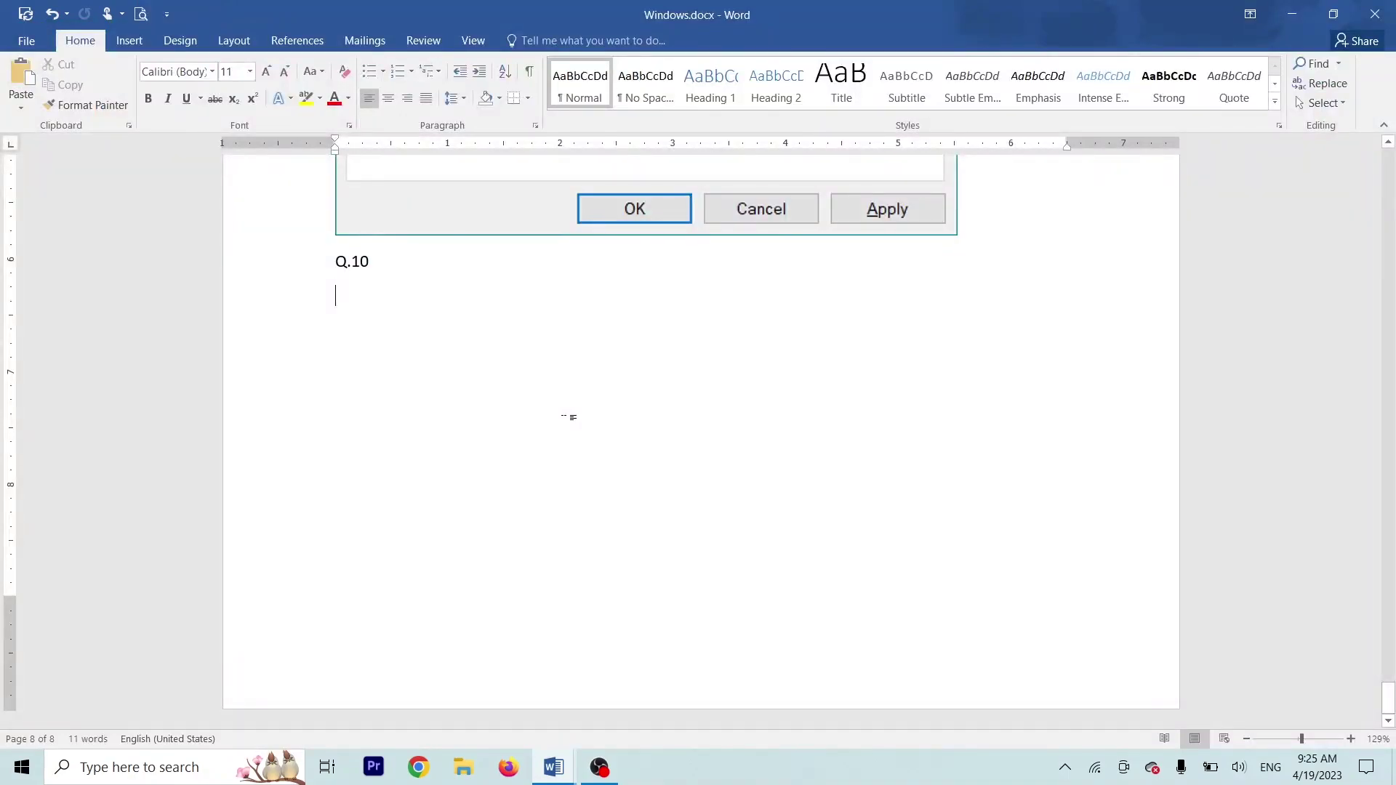
pyautogui.hotkey('ctrl', 'v')
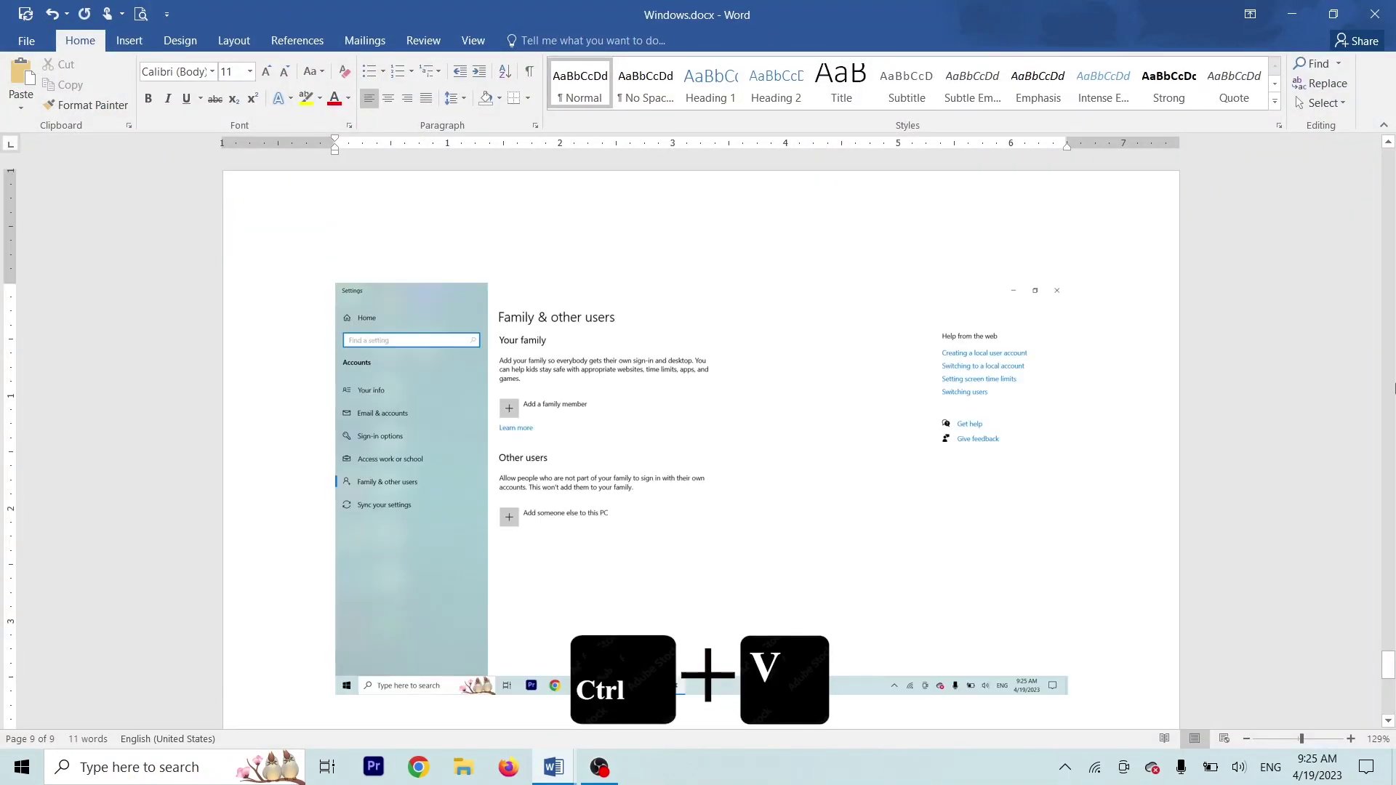
pyautogui.click(1394, 389)
pyautogui.click(337, 266)
pyautogui.hotkey('ctrl', 'Return')
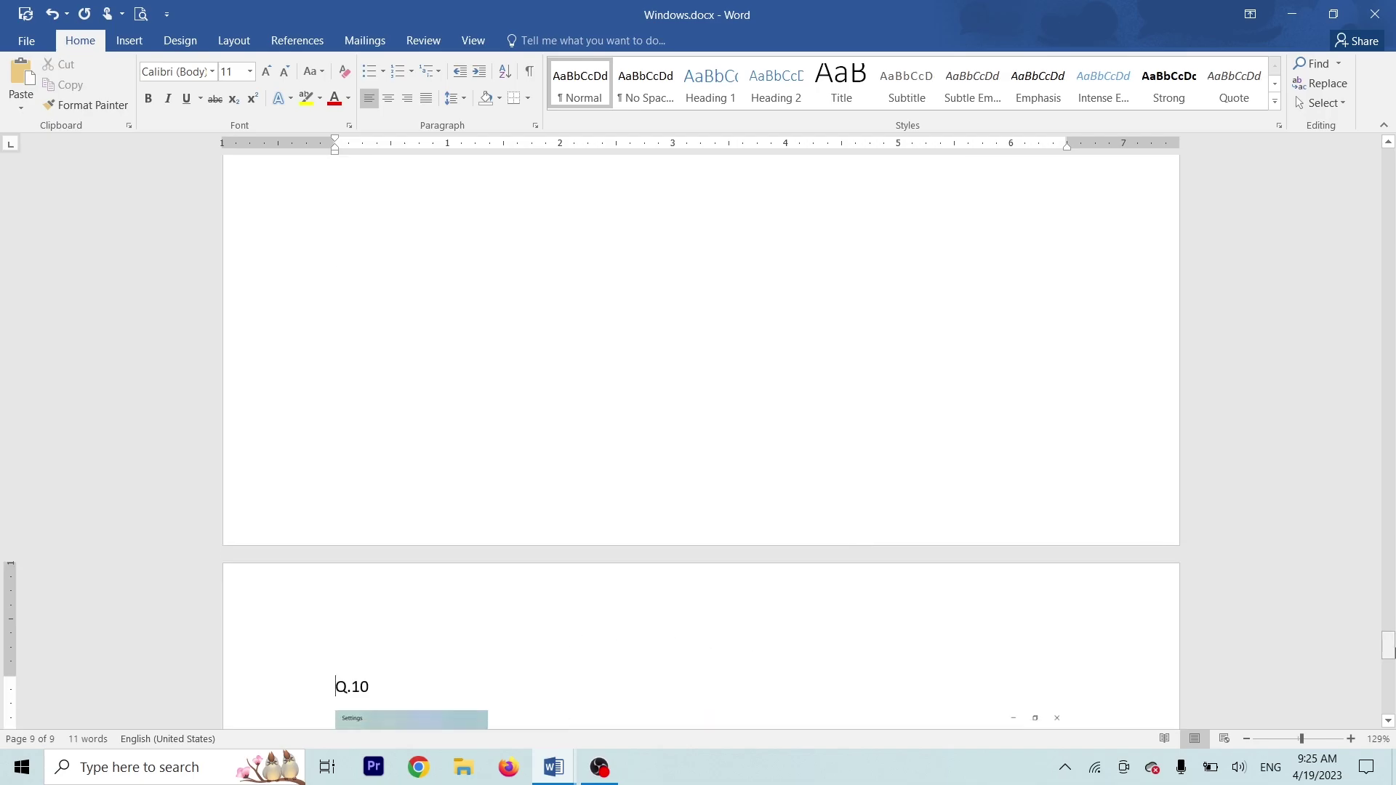
# - Review the pasted answers in Windows.docx back to "Q.1.", save the document and close it
pyautogui.click(1393, 684)
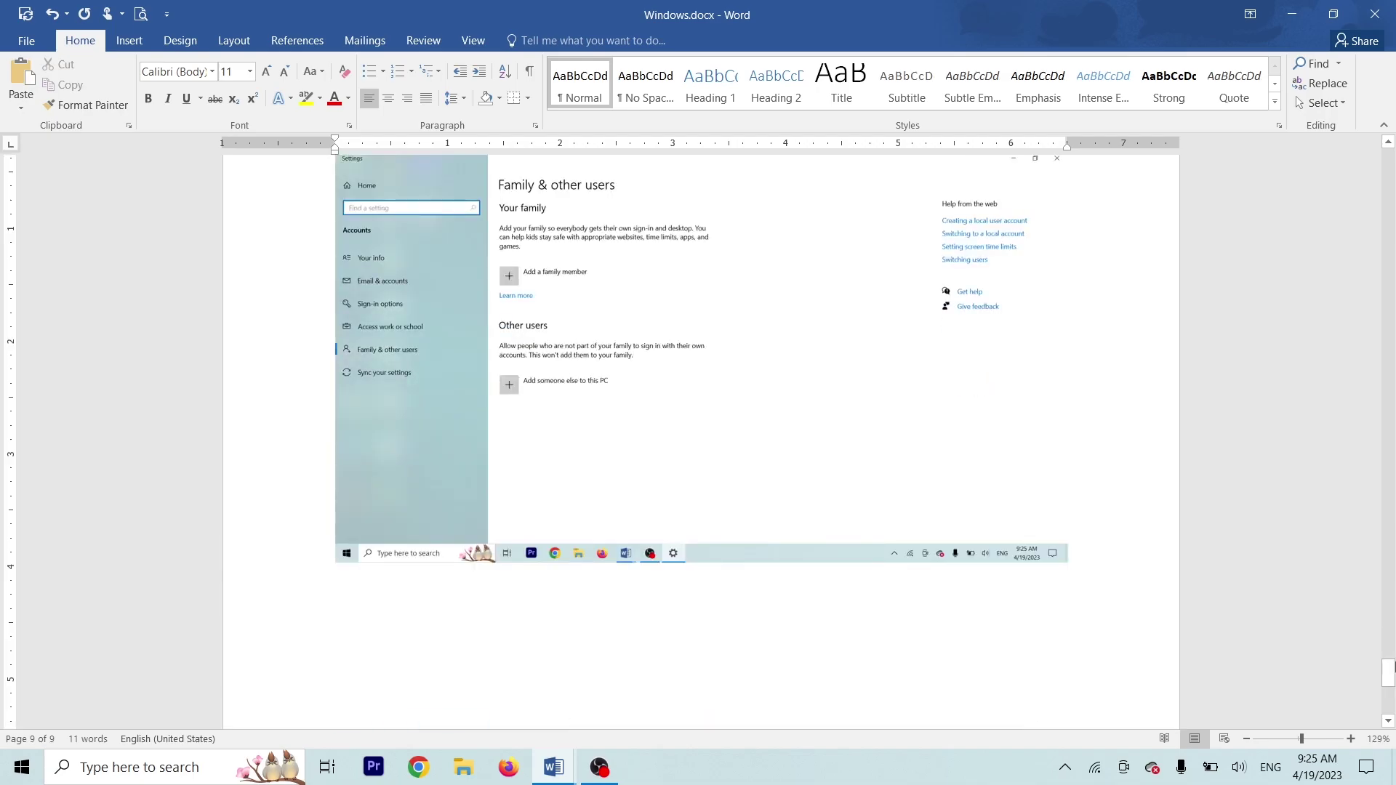
pyautogui.moveTo(1389, 673); pyautogui.dragTo(1389, 162)
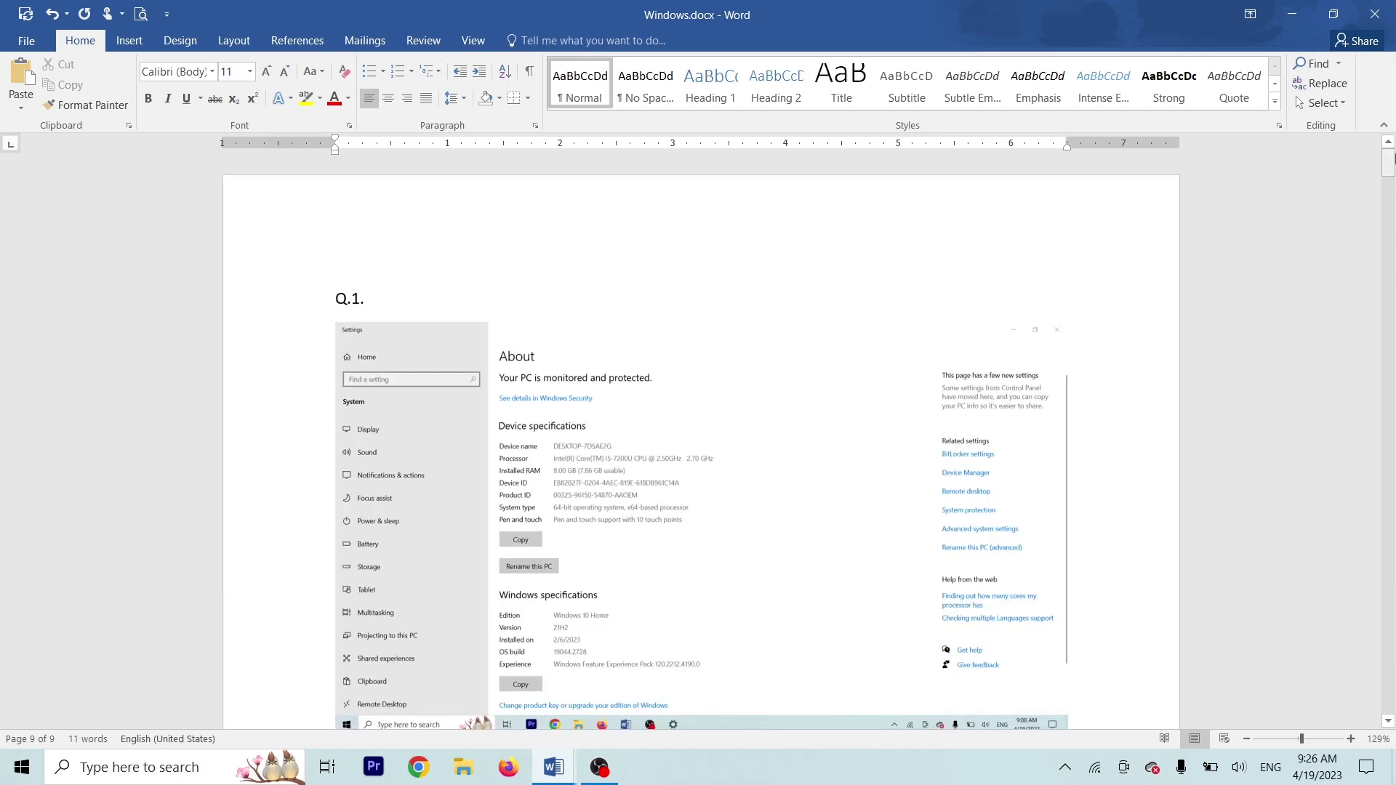
pyautogui.hotkey('ctrl', 's')
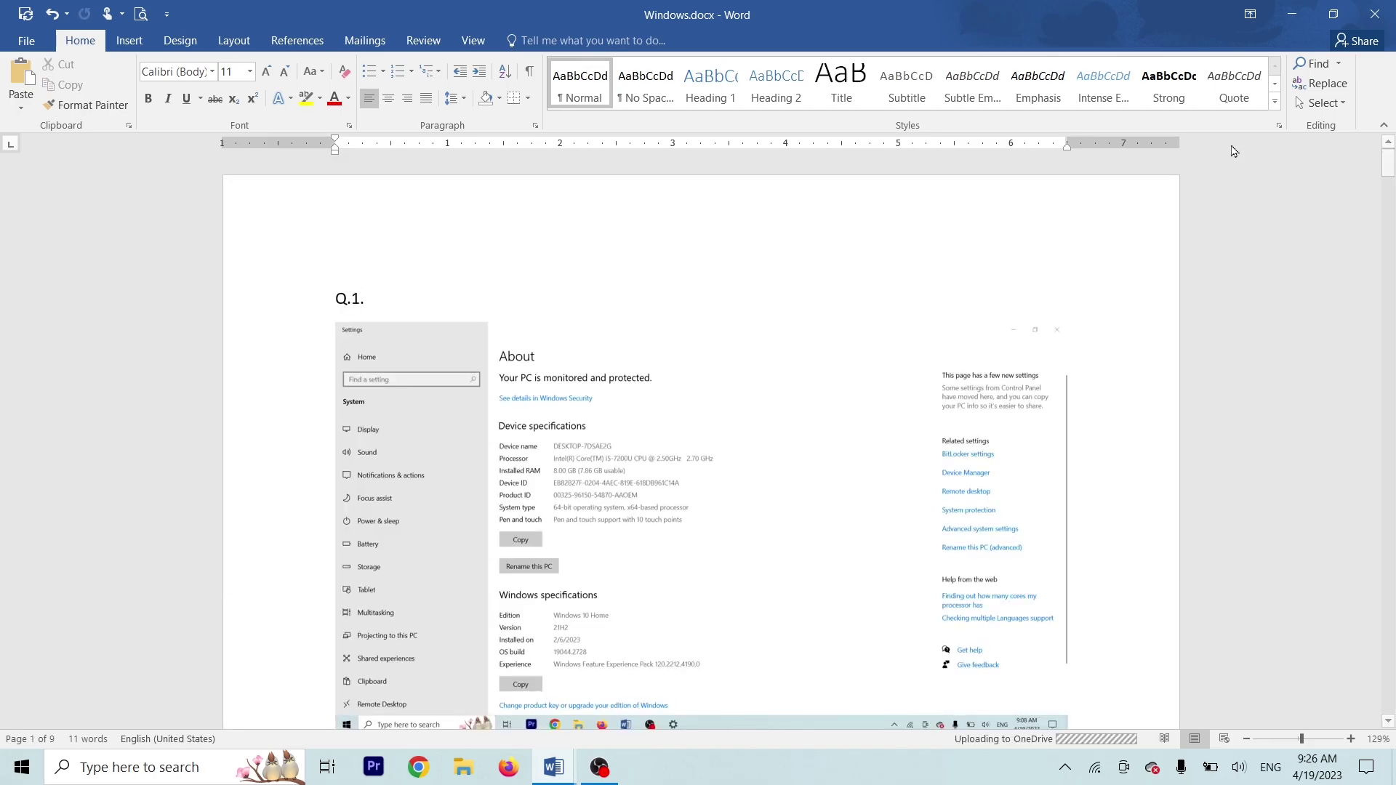
pyautogui.click(1374, 14)
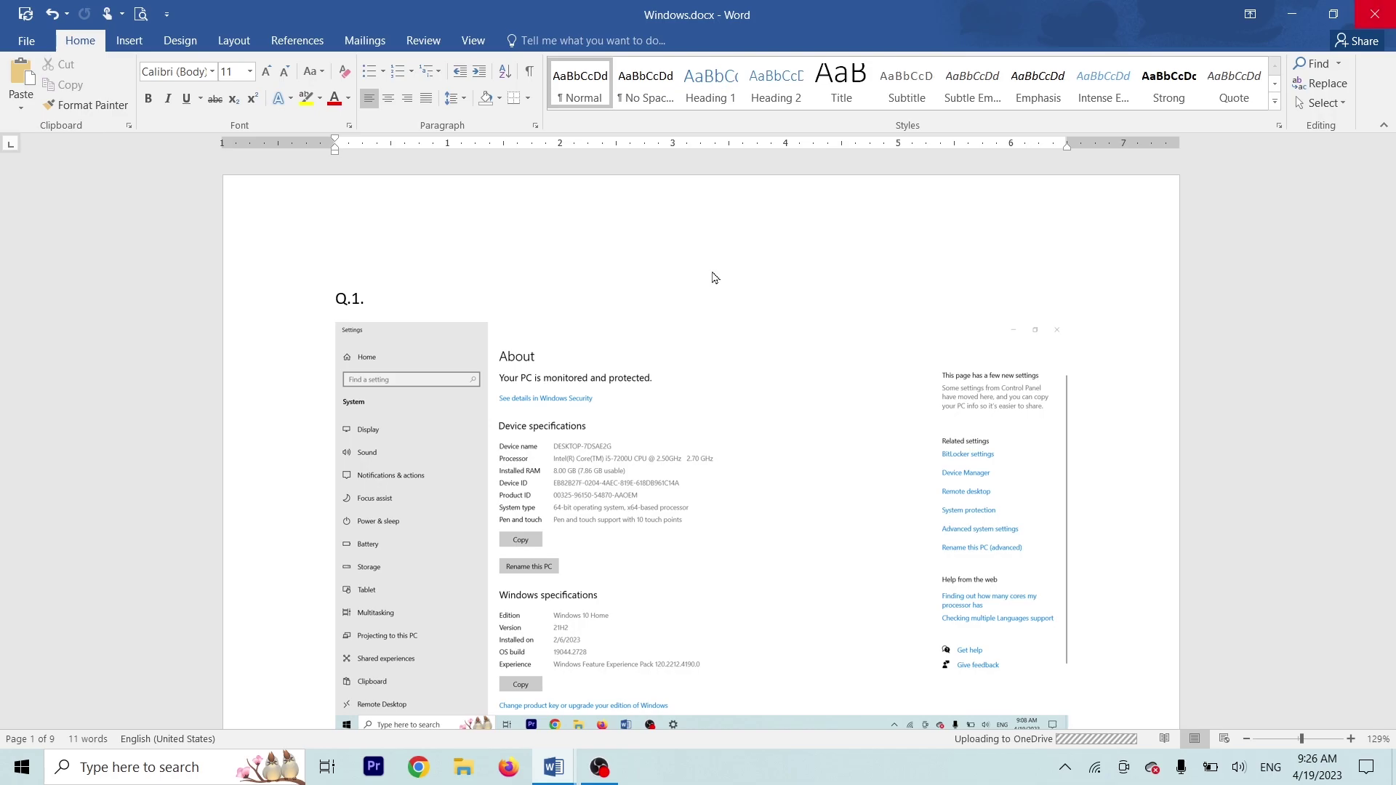